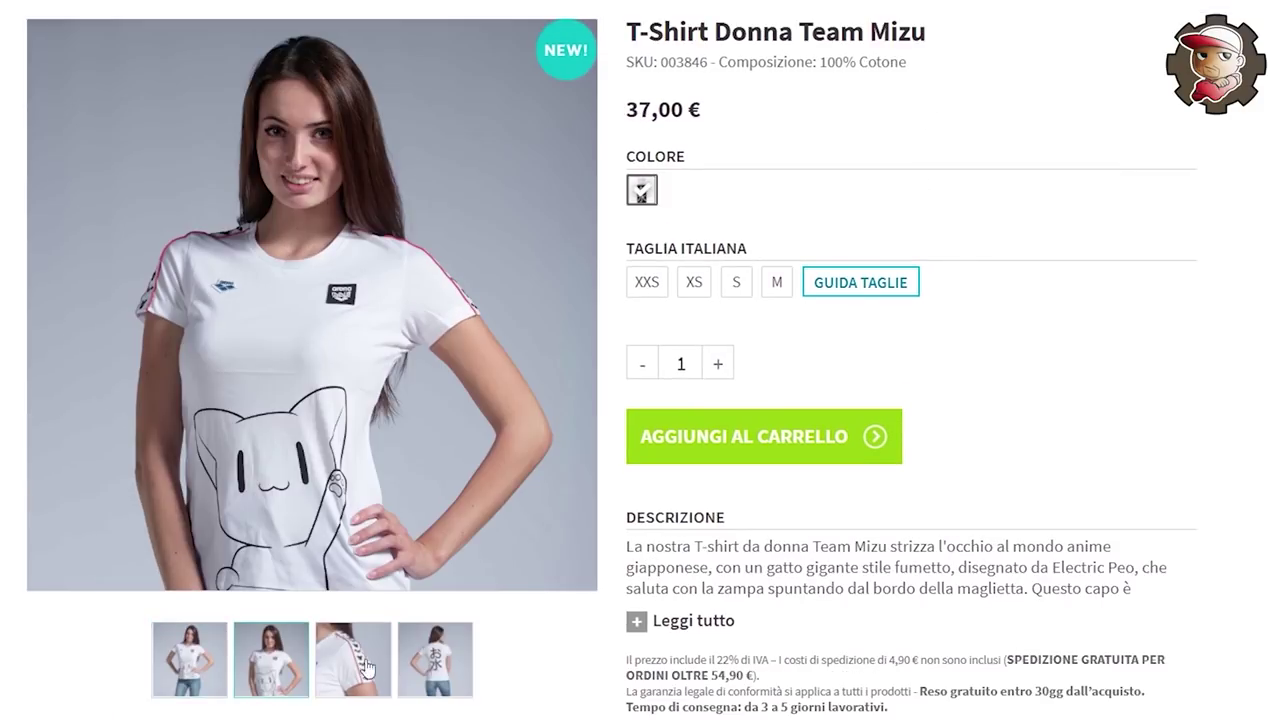
# - Browse the Team Mizu T-shirt photos (shoulder, back, arms-crossed), ending on the hands-on-hips front view
pyautogui.click(360, 672)
pyautogui.click(447, 675)
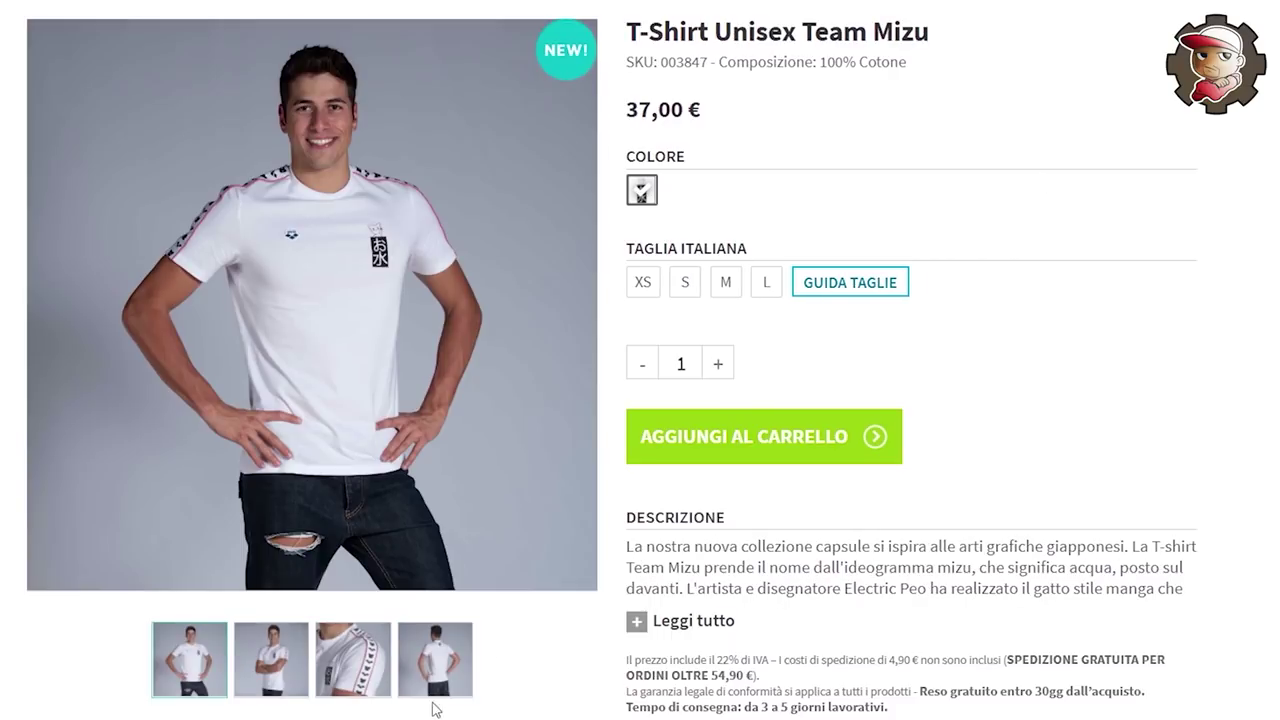
pyautogui.click(456, 675)
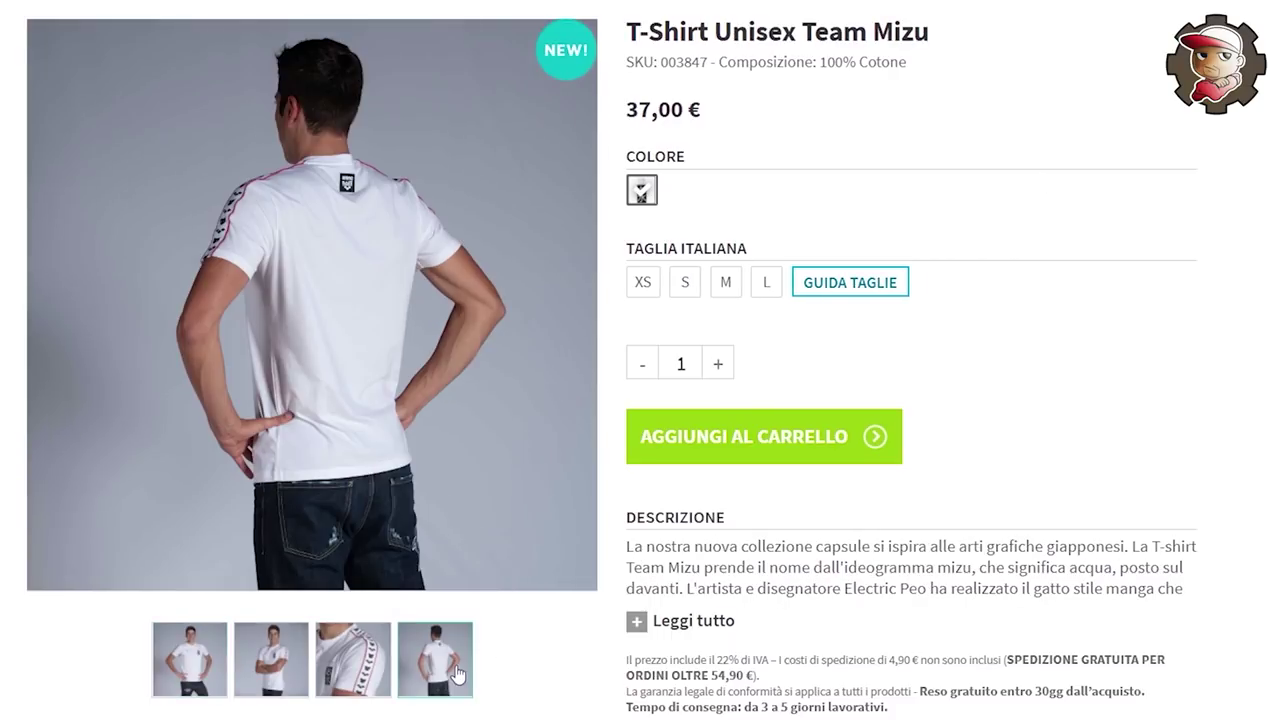
pyautogui.click(339, 670)
pyautogui.click(289, 668)
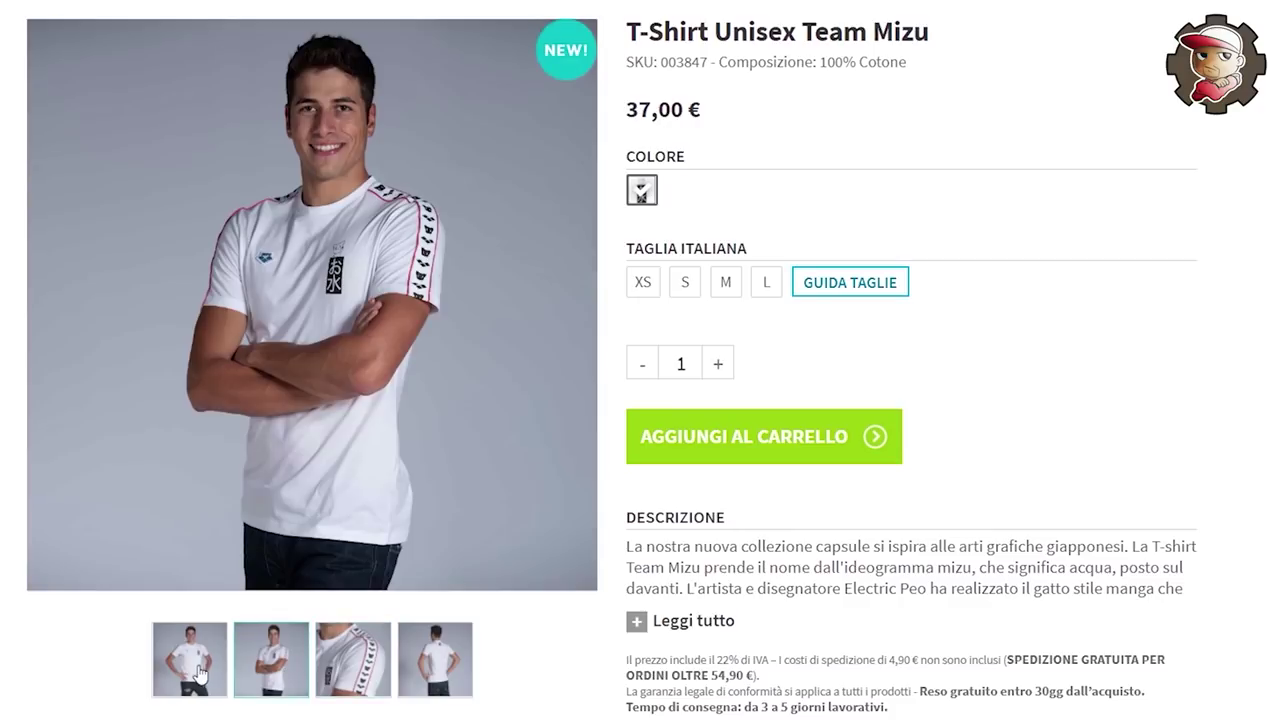
pyautogui.click(190, 675)
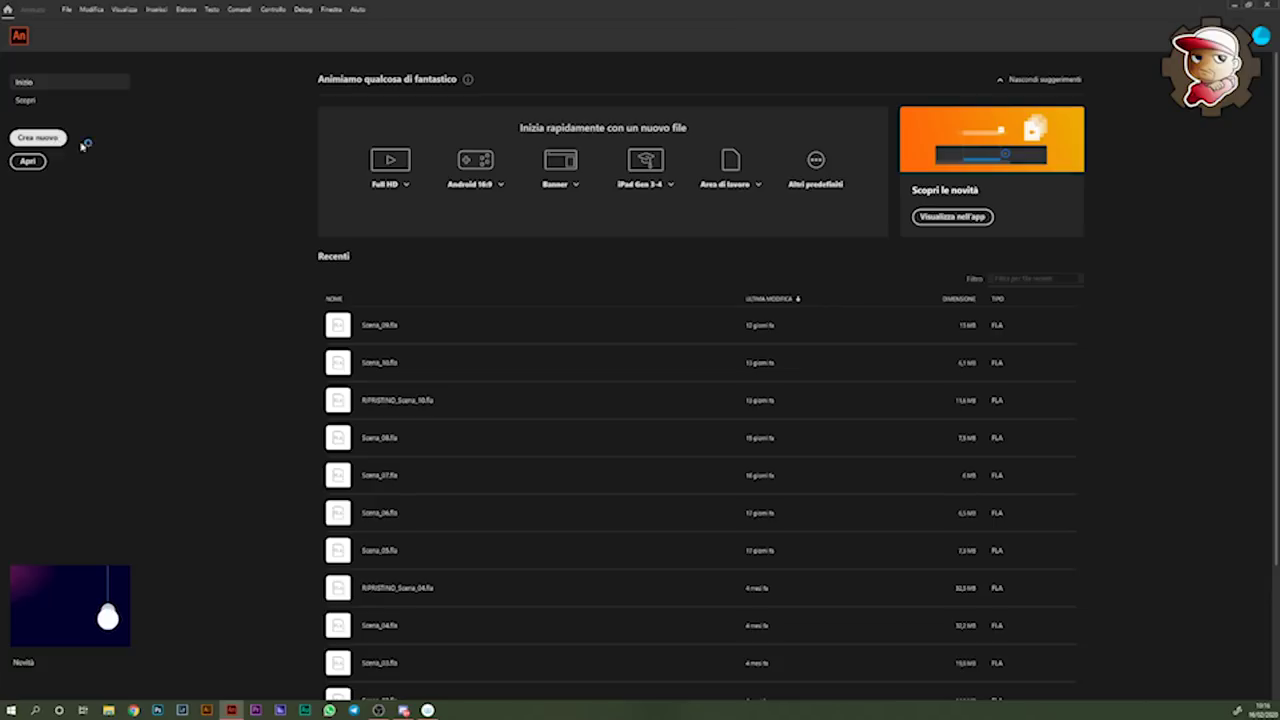
# - Move the Animate new file setup dialog aside on screen
pyautogui.moveTo(649, 259); pyautogui.dragTo(517, 187)
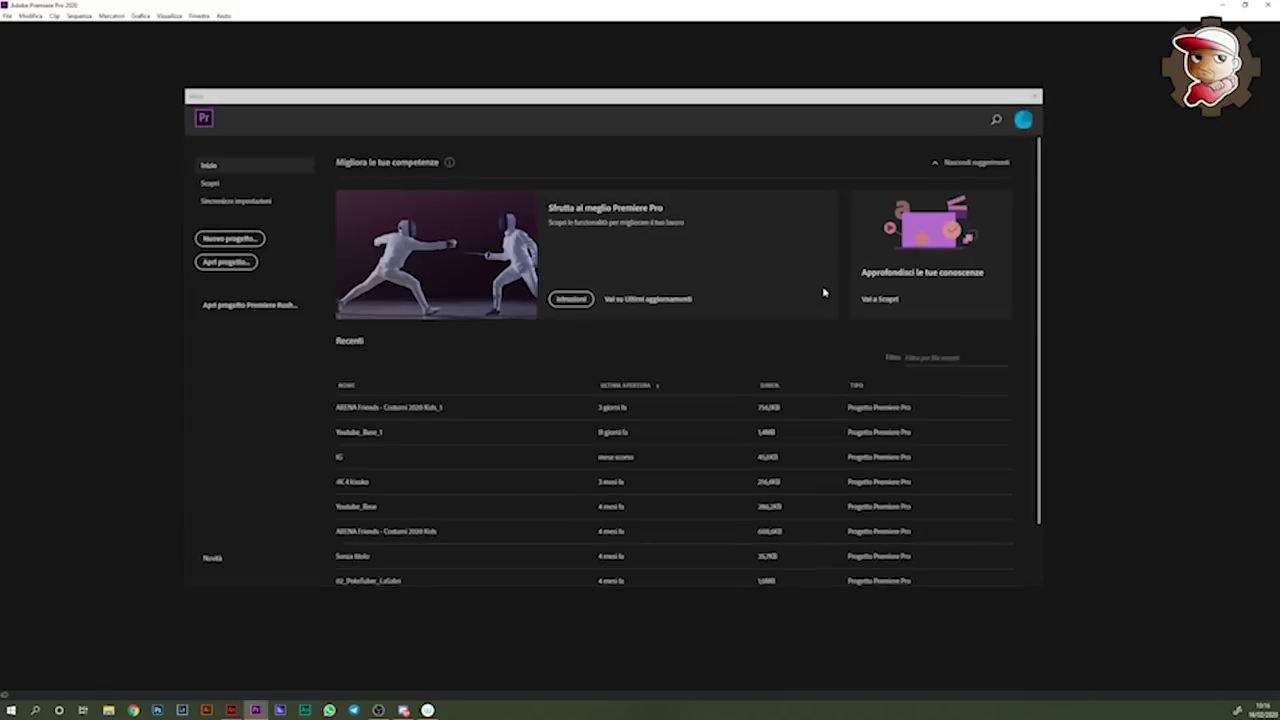
# - Open the ARENA Friends - Costumi 2020 Kids_1 project and scrub back through the cat clip
pyautogui.click(394, 409)
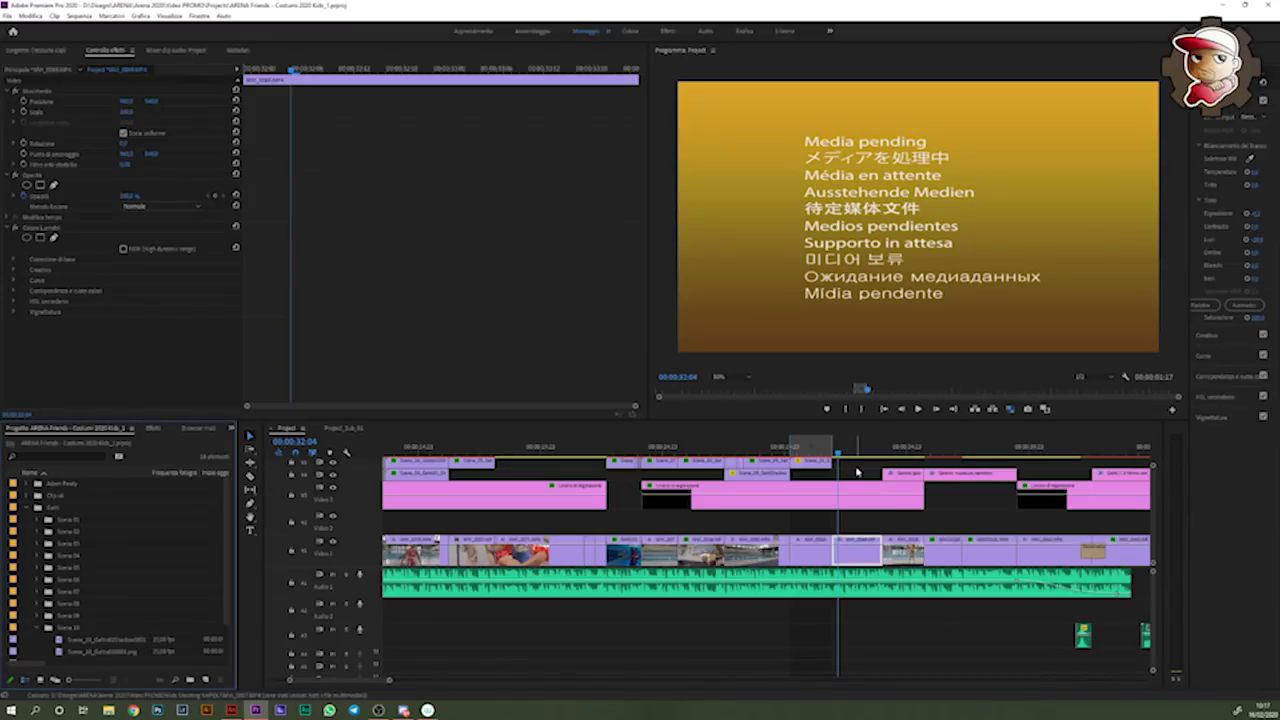
pyautogui.press('Up')
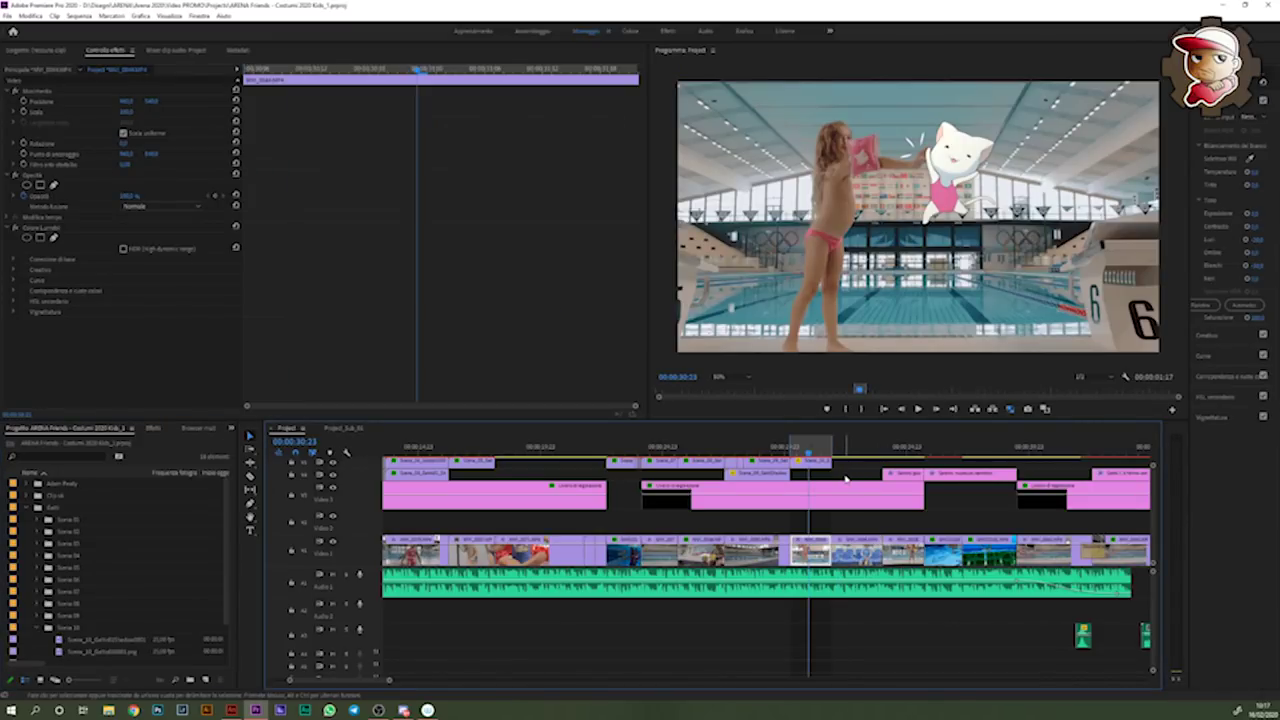
pyautogui.click(792, 452)
pyautogui.moveTo(792, 452)
pyautogui.mouseDown()
pyautogui.moveTo(820, 456)
pyautogui.moveTo(700, 452)
pyautogui.mouseUp()
# - Play to the boy's water-tube frame at 00:00:34:04, then quit Premiere saving the project
pyautogui.click(918, 410)
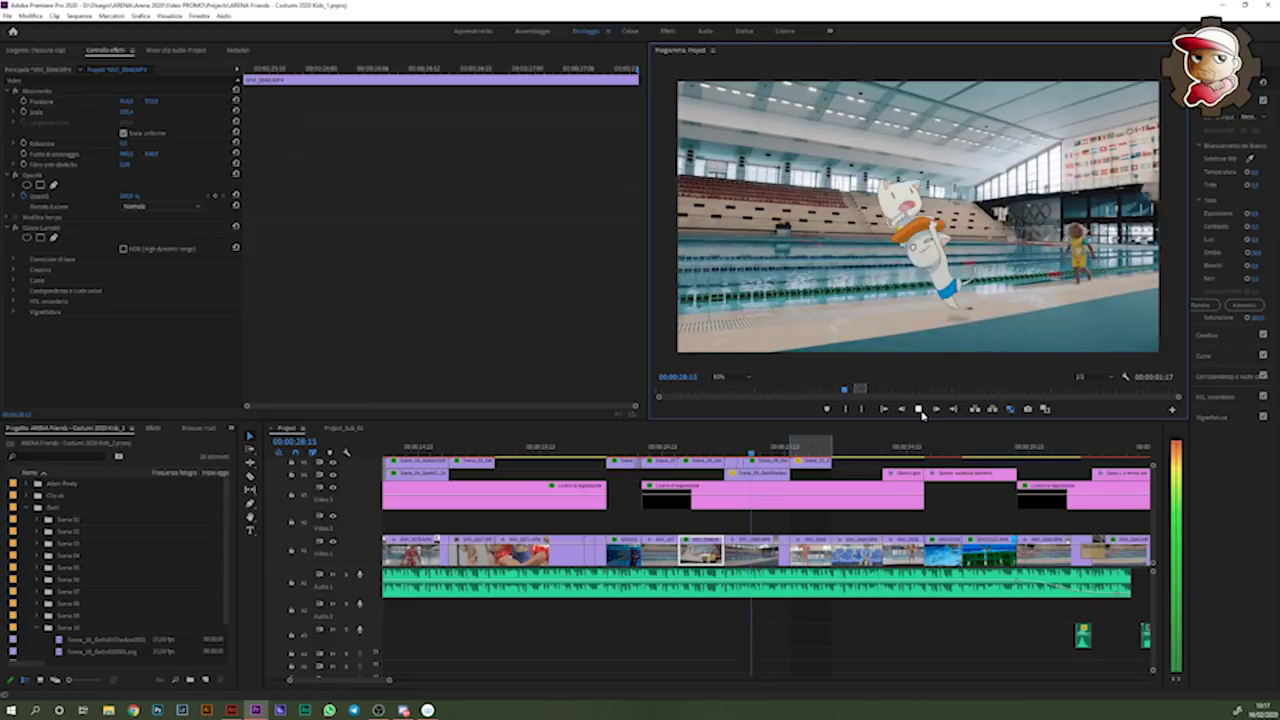
pyautogui.click(918, 410)
pyautogui.click(808, 452)
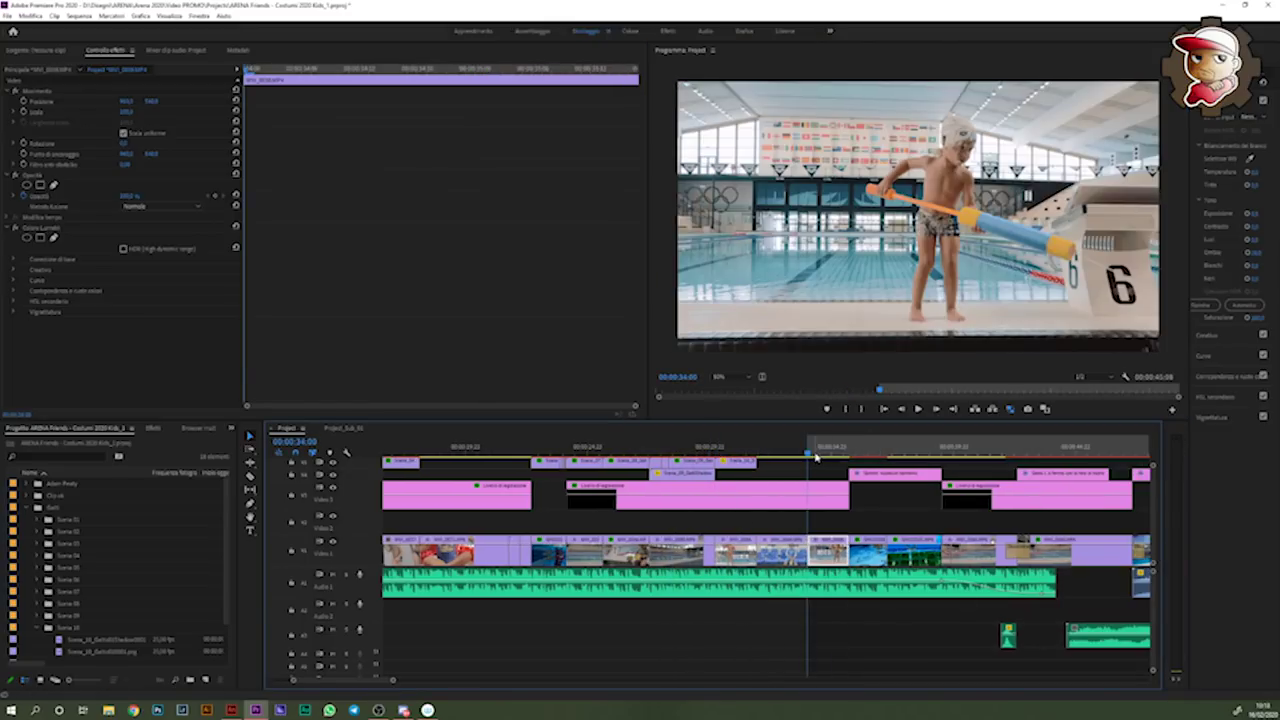
pyautogui.moveTo(810, 456); pyautogui.dragTo(840, 455)
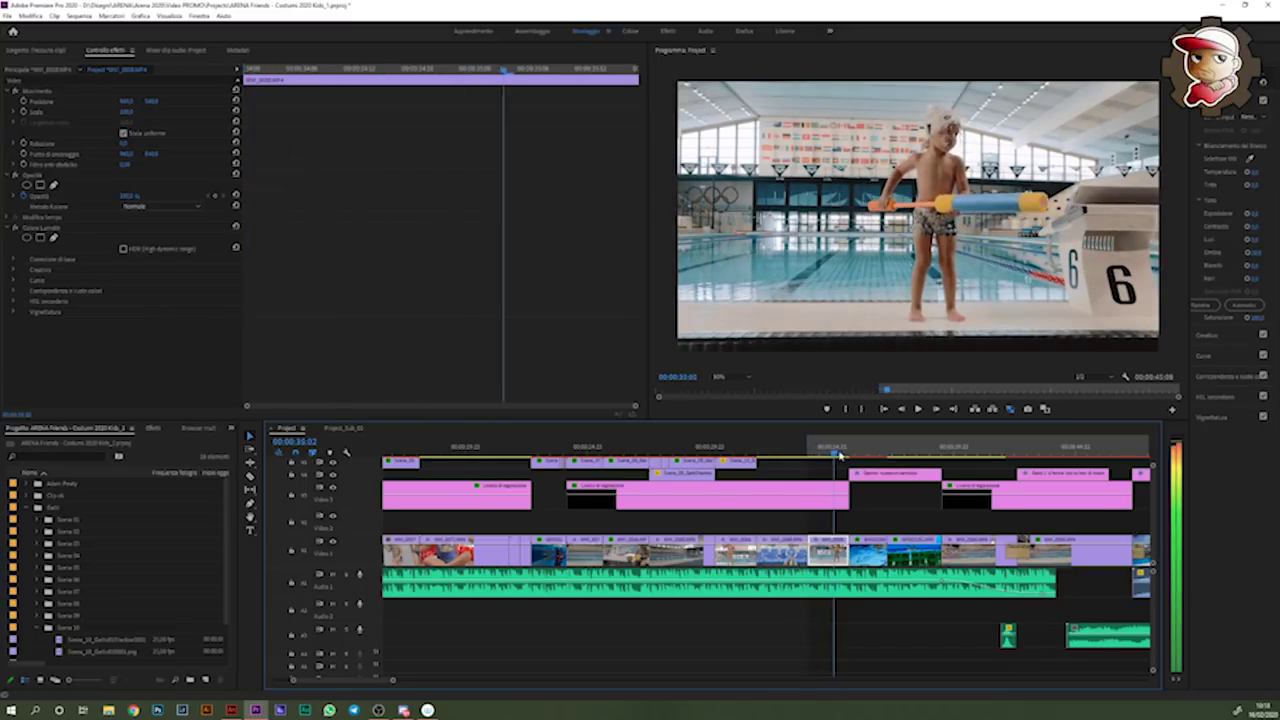
pyautogui.press('=')
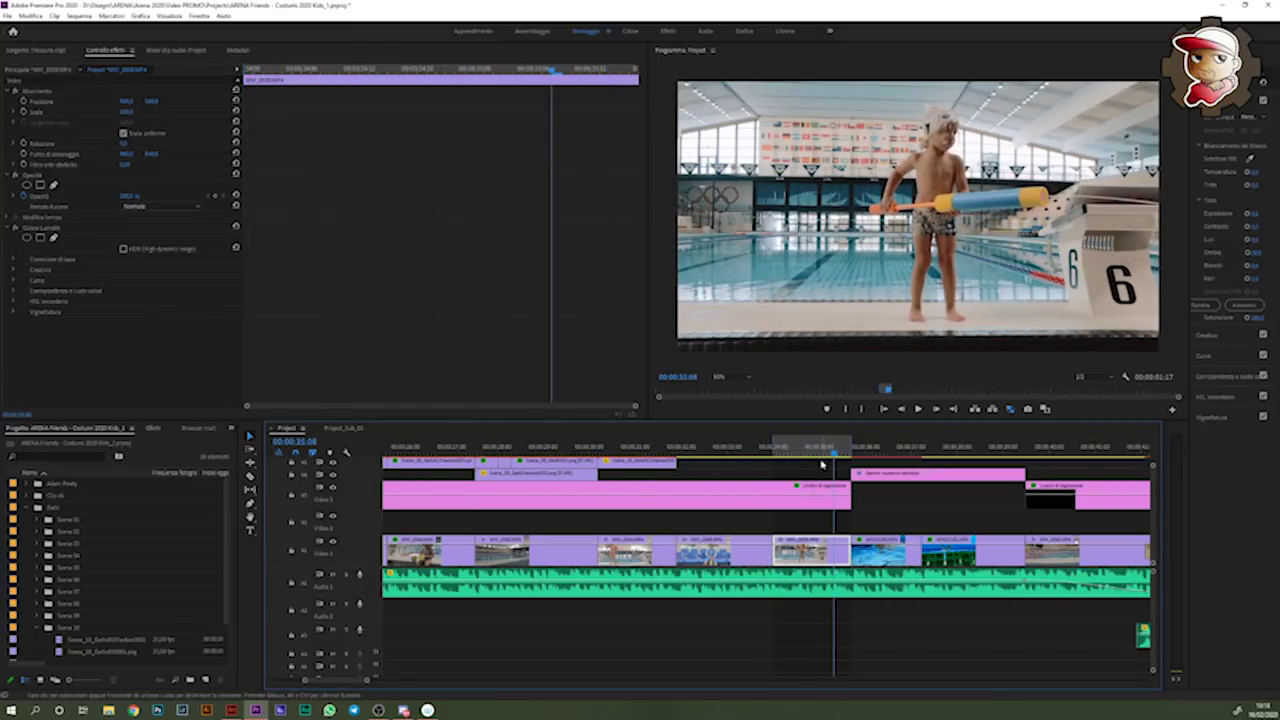
pyautogui.moveTo(822, 463)
pyautogui.mouseDown()
pyautogui.moveTo(784, 461)
pyautogui.moveTo(825, 453)
pyautogui.moveTo(808, 455)
pyautogui.mouseUp()
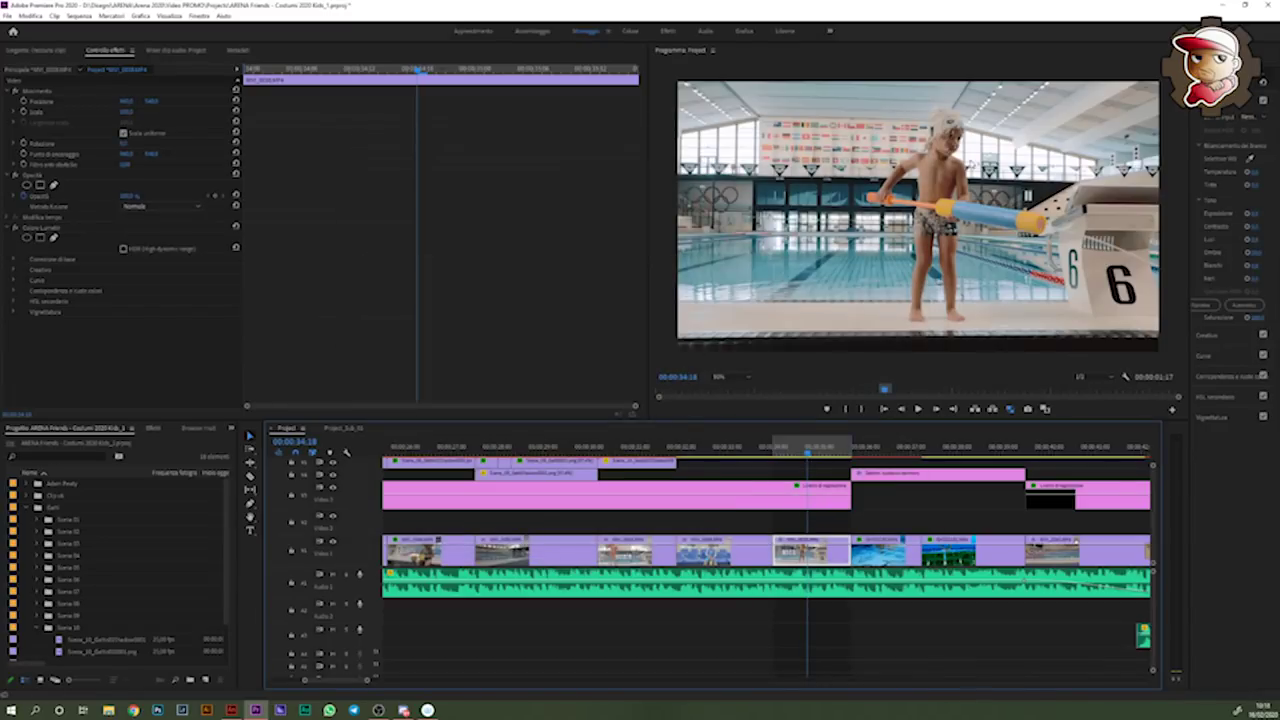
pyautogui.click(1268, 5)
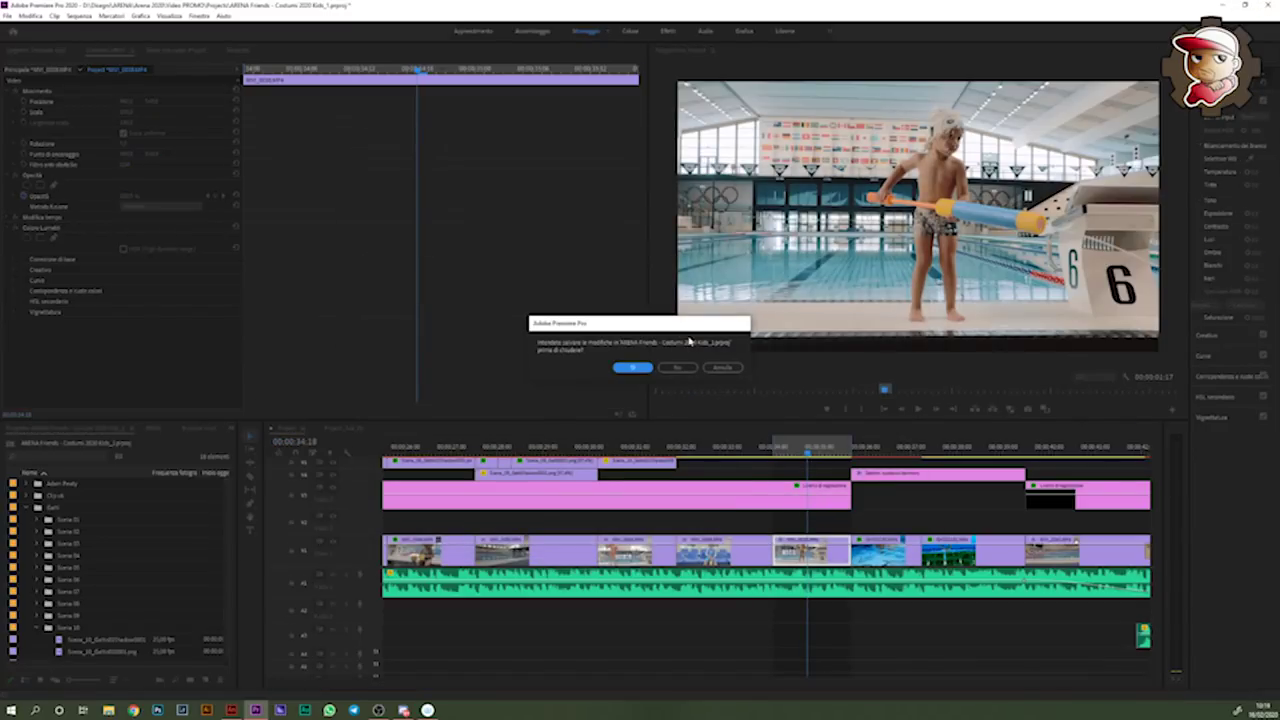
pyautogui.click(648, 369)
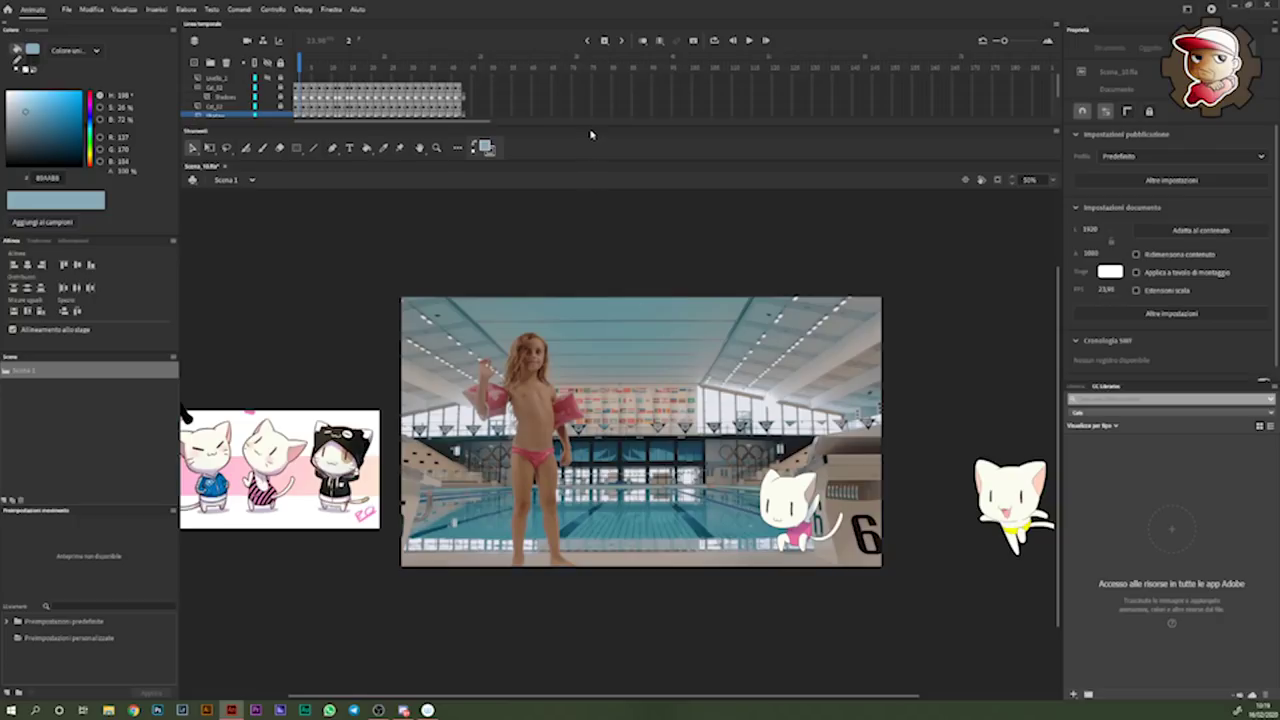
# - Detach the drawing Tools panel and narrow it into a single column
pyautogui.moveTo(360, 156); pyautogui.dragTo(363, 161)
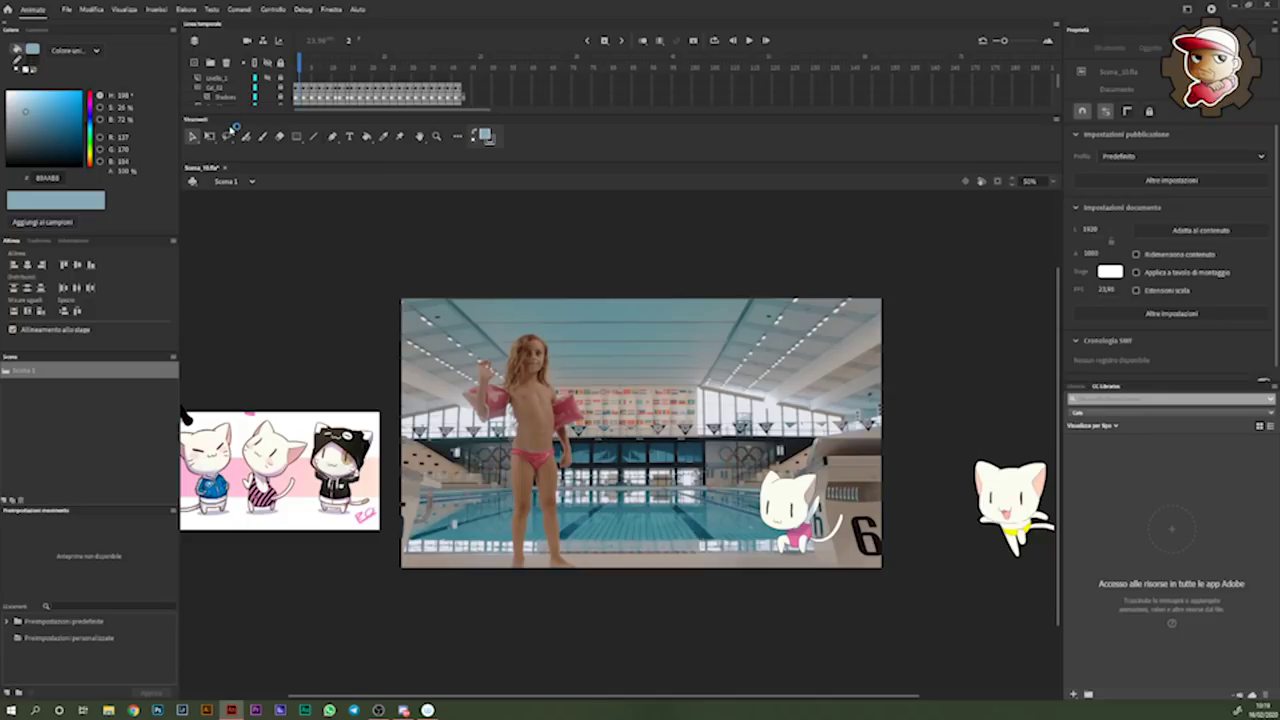
pyautogui.moveTo(196, 119)
pyautogui.mouseDown()
pyautogui.moveTo(181, 158)
pyautogui.moveTo(184, 36)
pyautogui.mouseUp()
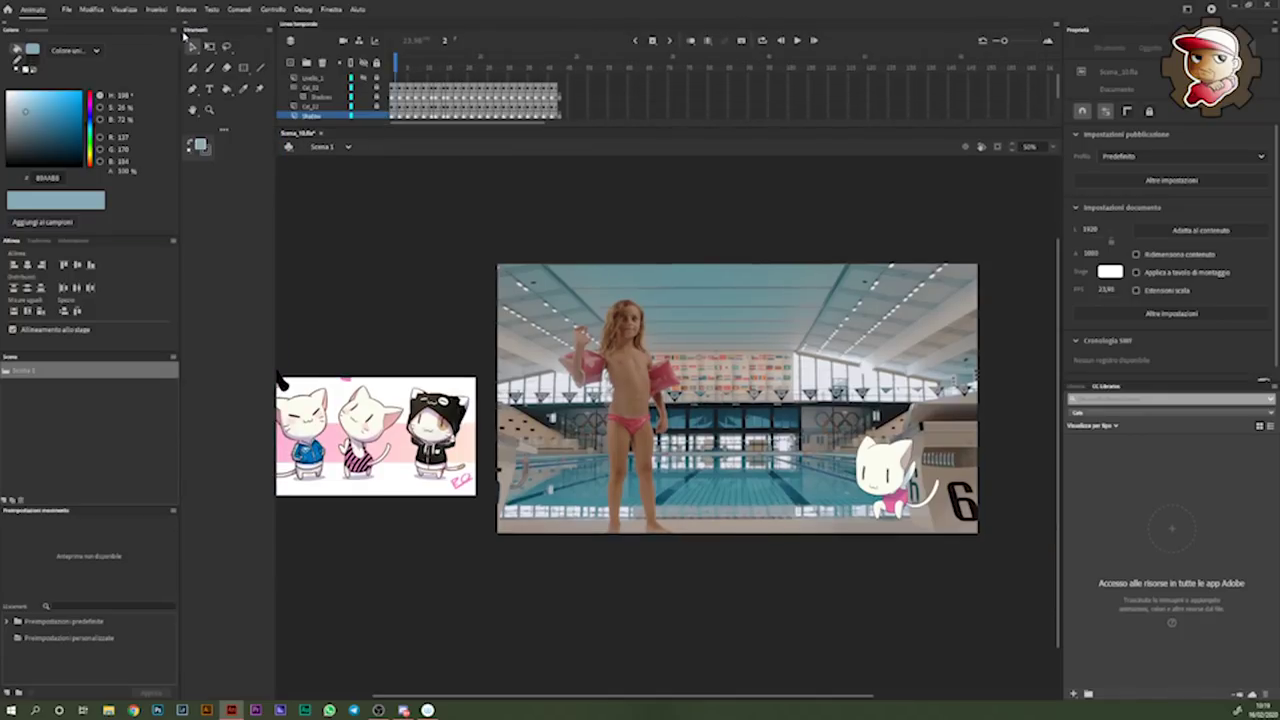
pyautogui.moveTo(279, 180); pyautogui.dragTo(202, 184)
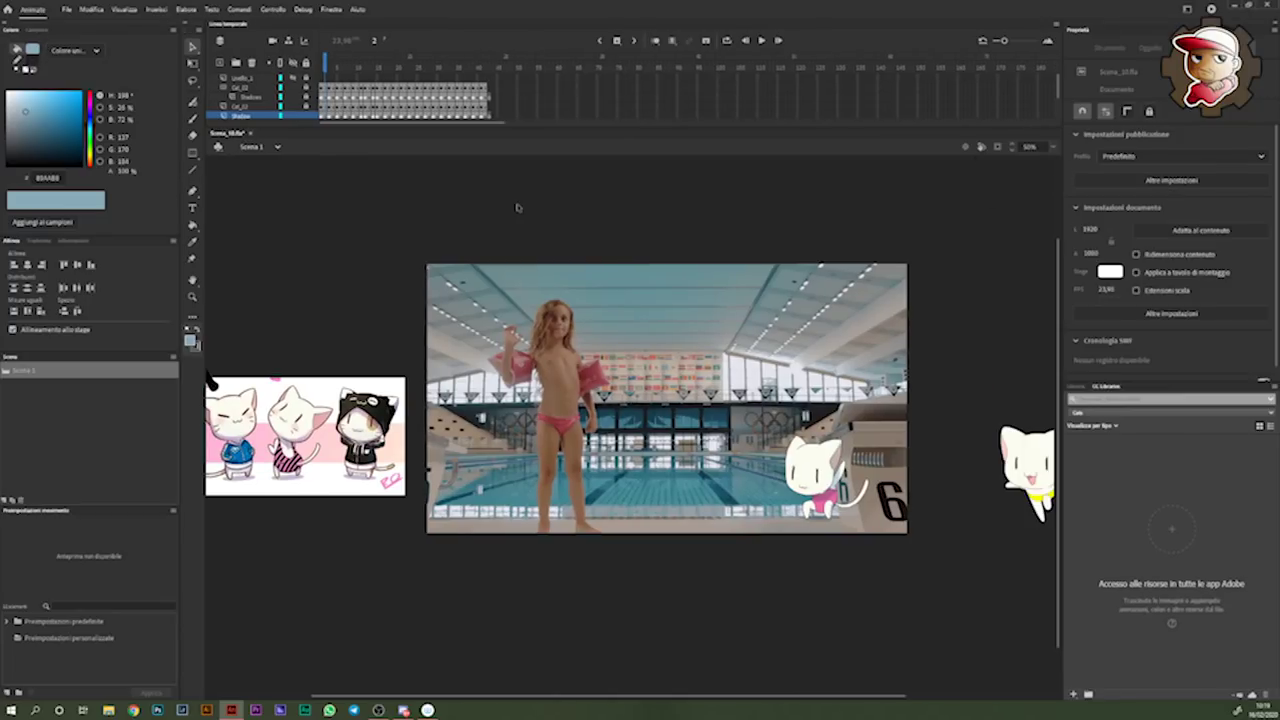
# - Make the Timeline taller and redock the colour mixer panel slightly wider
pyautogui.moveTo(723, 130); pyautogui.dragTo(723, 164)
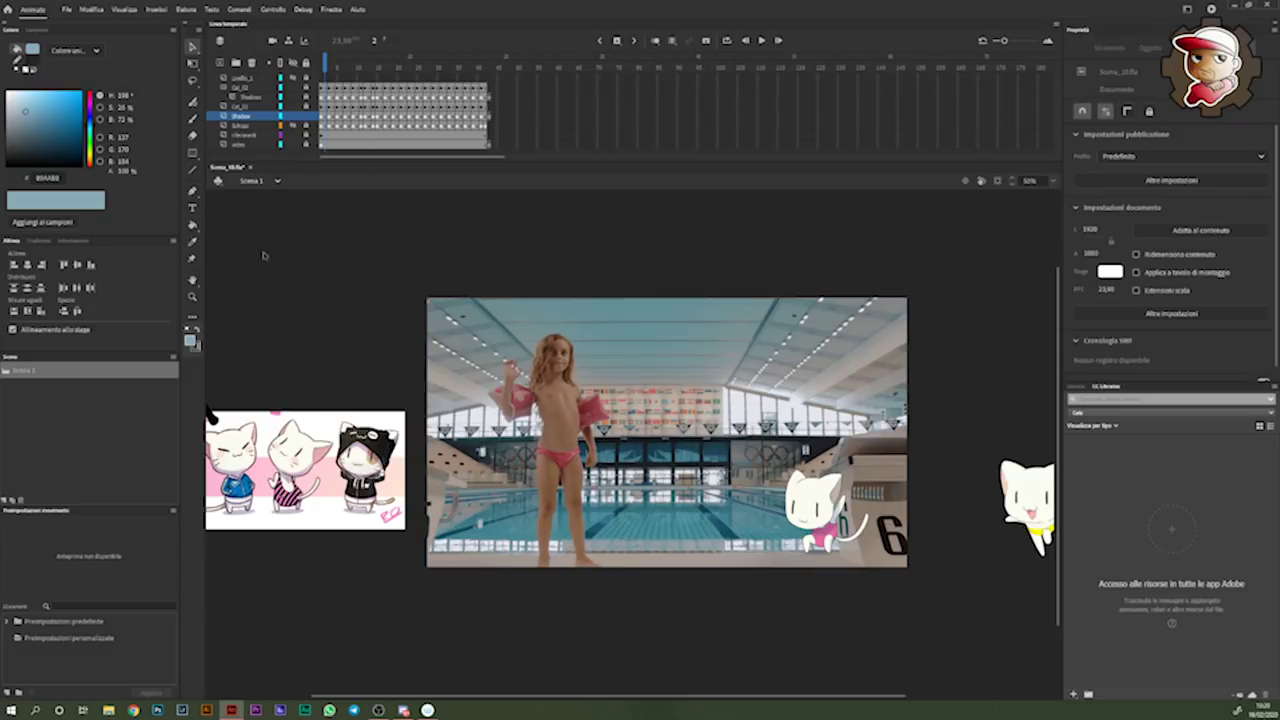
pyautogui.moveTo(232, 28); pyautogui.dragTo(231, 32)
pyautogui.moveTo(16, 32); pyautogui.dragTo(1132, 239)
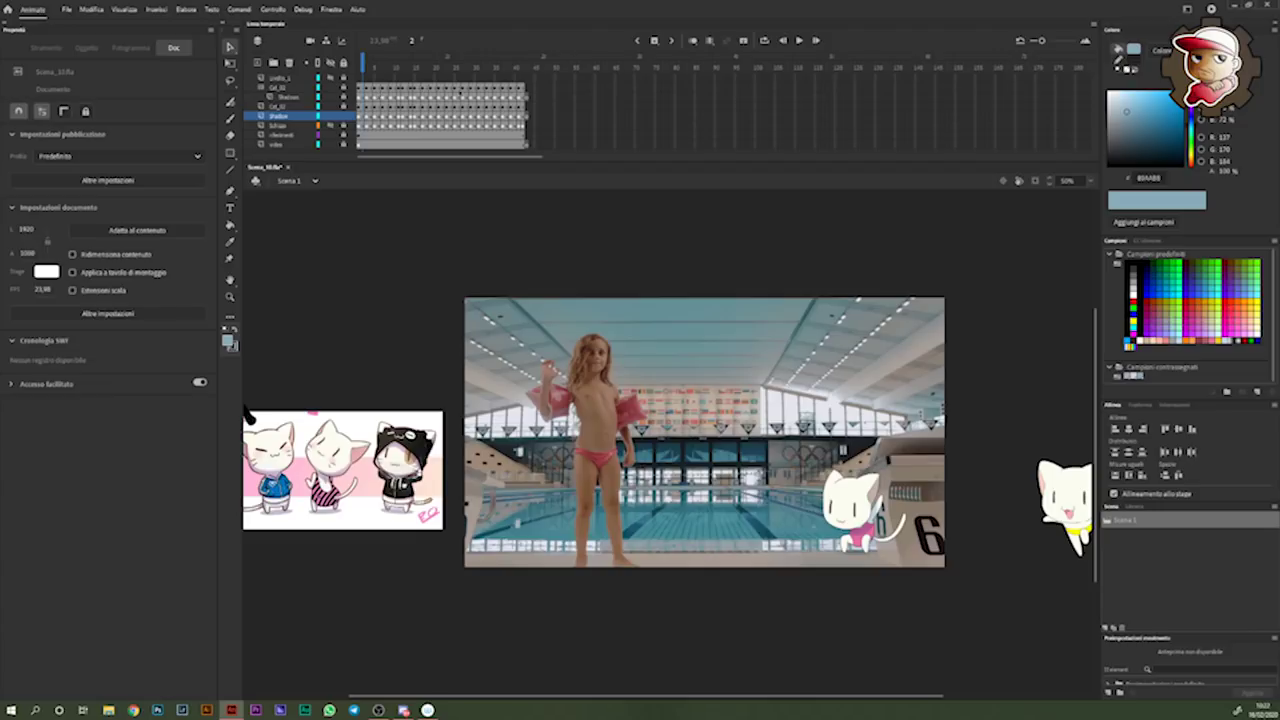
# - Select the block of cat animation frames on the drawing layers and remove them
pyautogui.moveTo(365, 68); pyautogui.dragTo(372, 66)
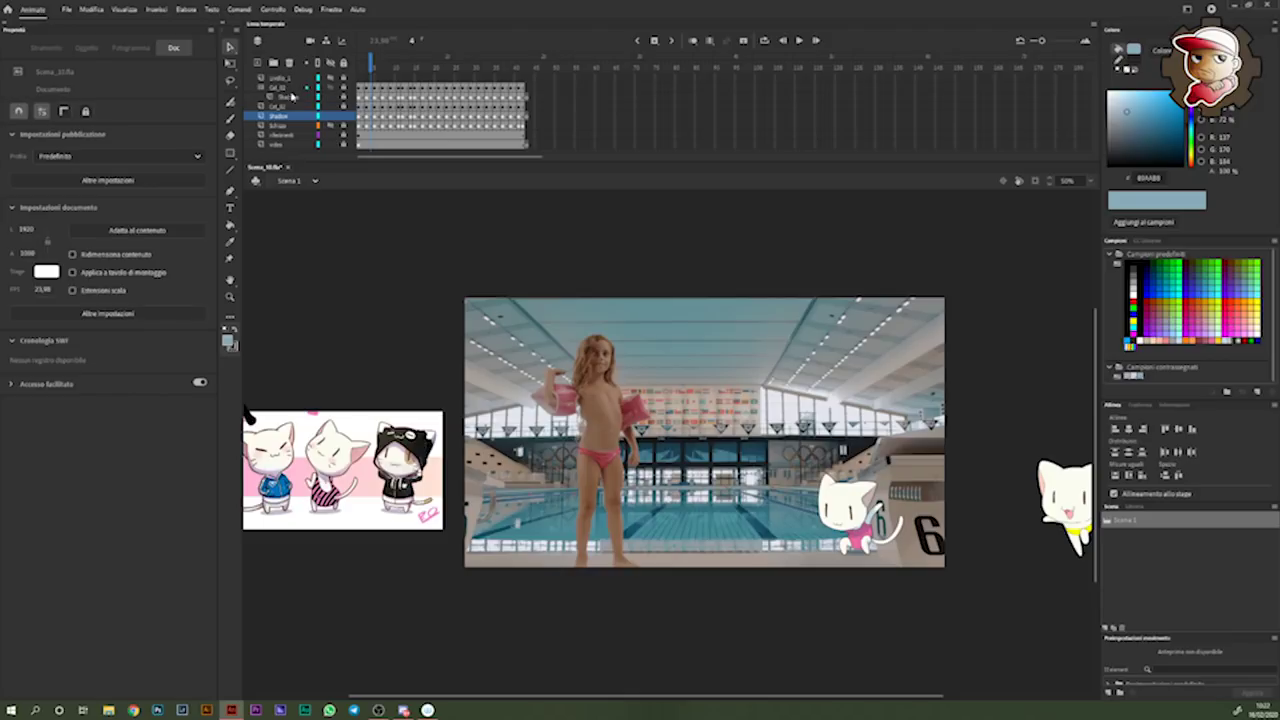
pyautogui.moveTo(372, 62); pyautogui.dragTo(486, 68)
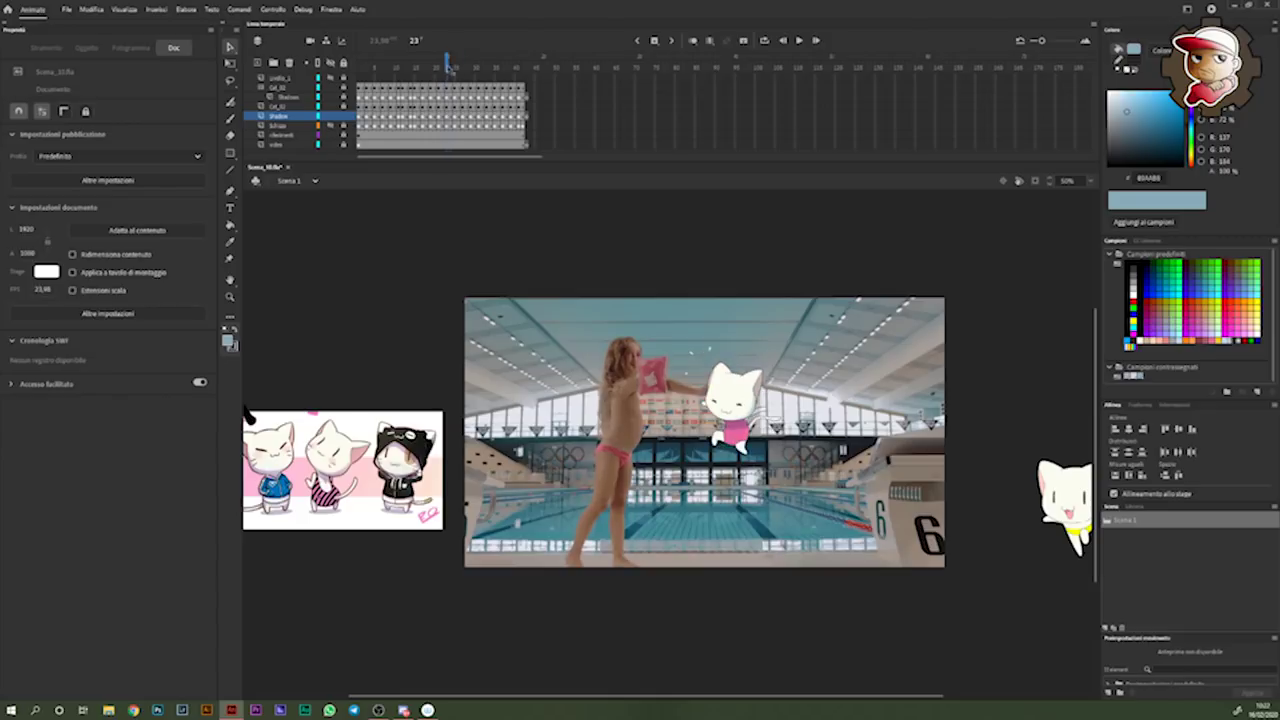
pyautogui.moveTo(486, 68); pyautogui.dragTo(415, 66)
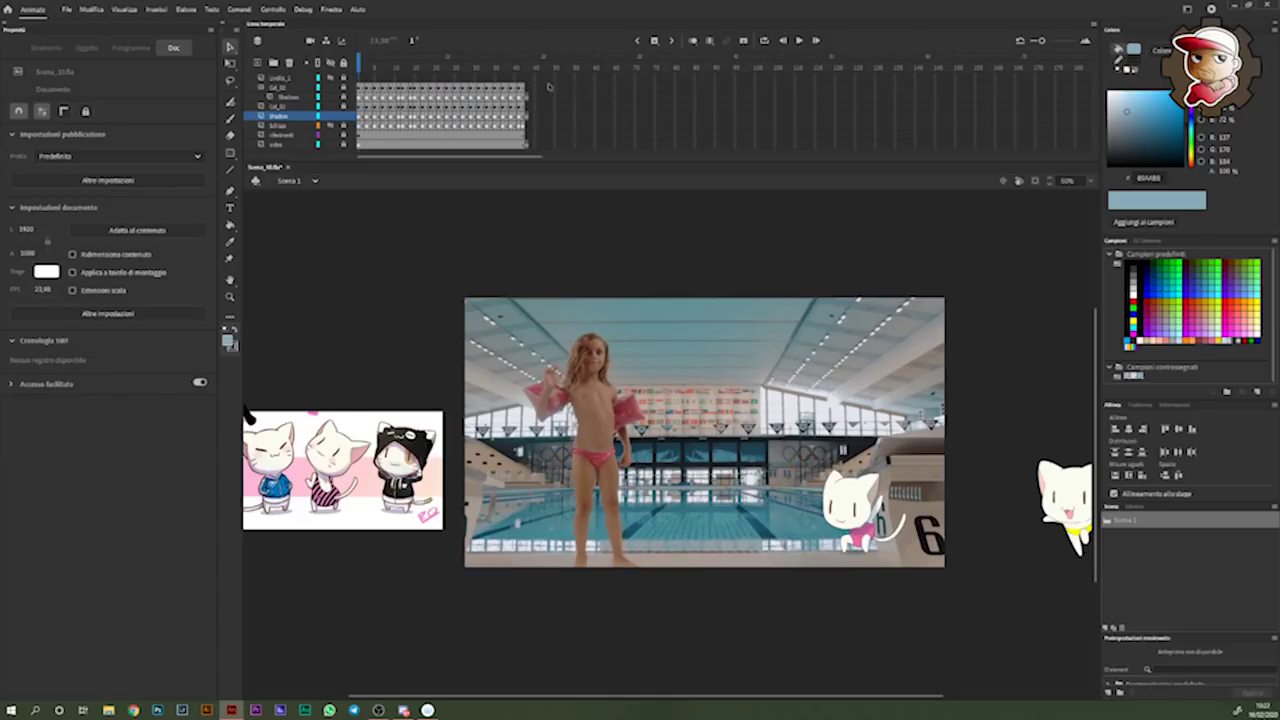
pyautogui.moveTo(556, 86); pyautogui.dragTo(355, 140)
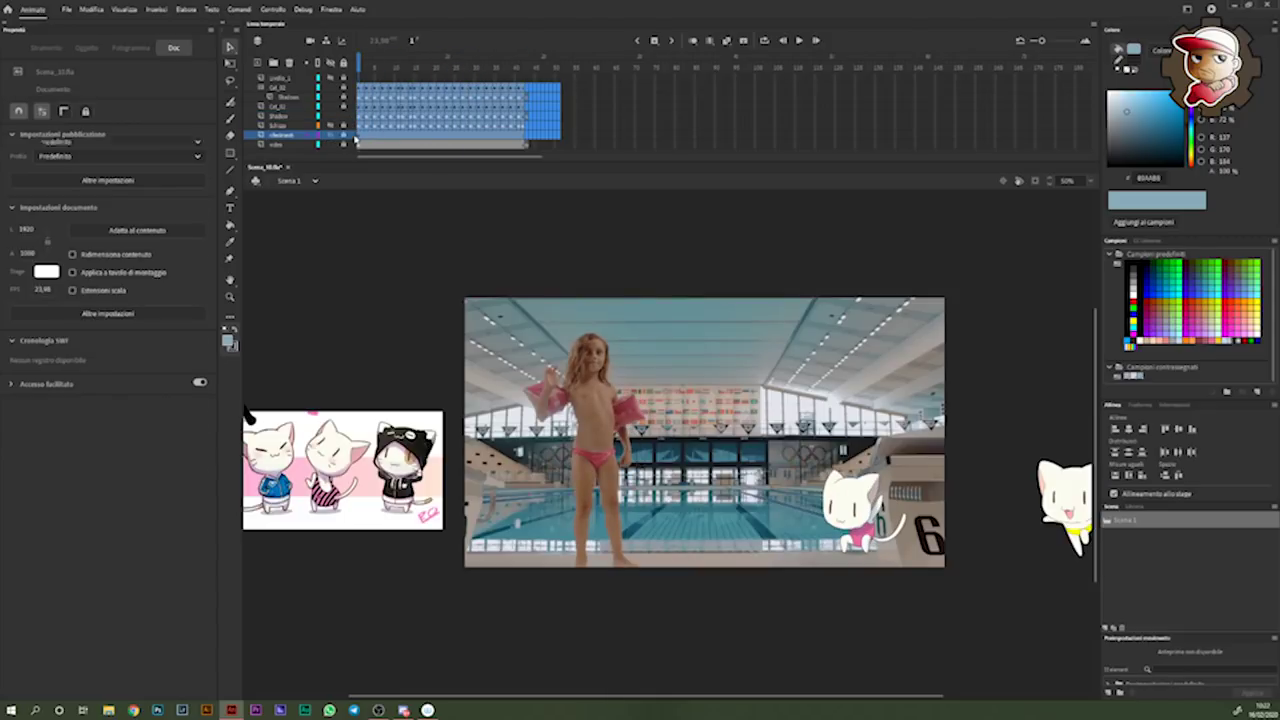
pyautogui.rightClick(392, 122)
pyautogui.click(436, 184)
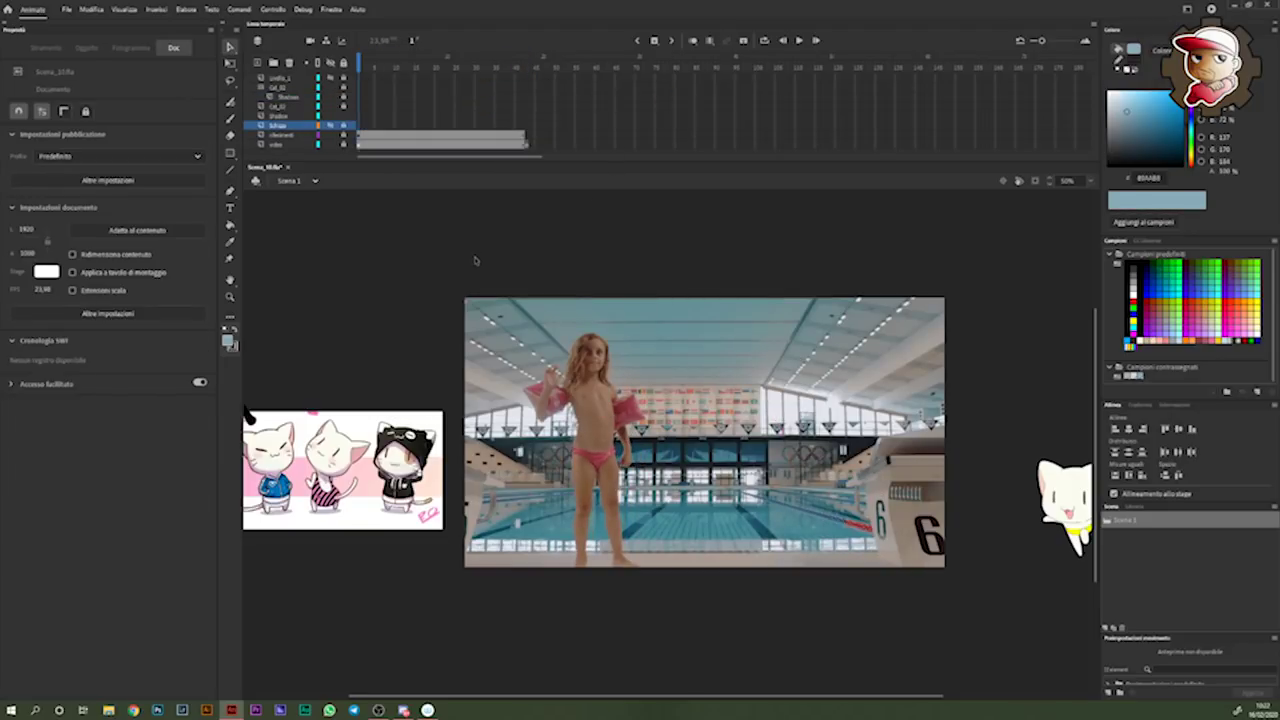
# - Hide the pool video from the stage and inspect the video, Shadow and Col_02 layers
pyautogui.press('Return')
pyautogui.click(612, 390)
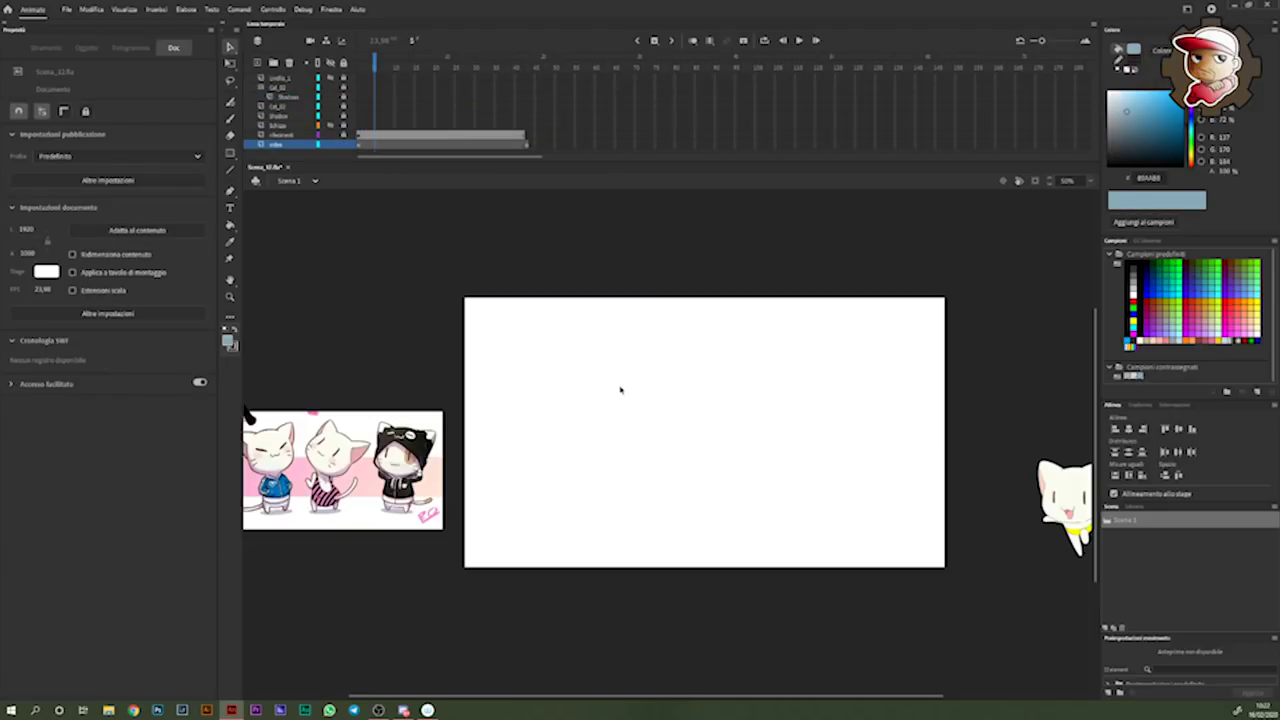
pyautogui.click(1136, 507)
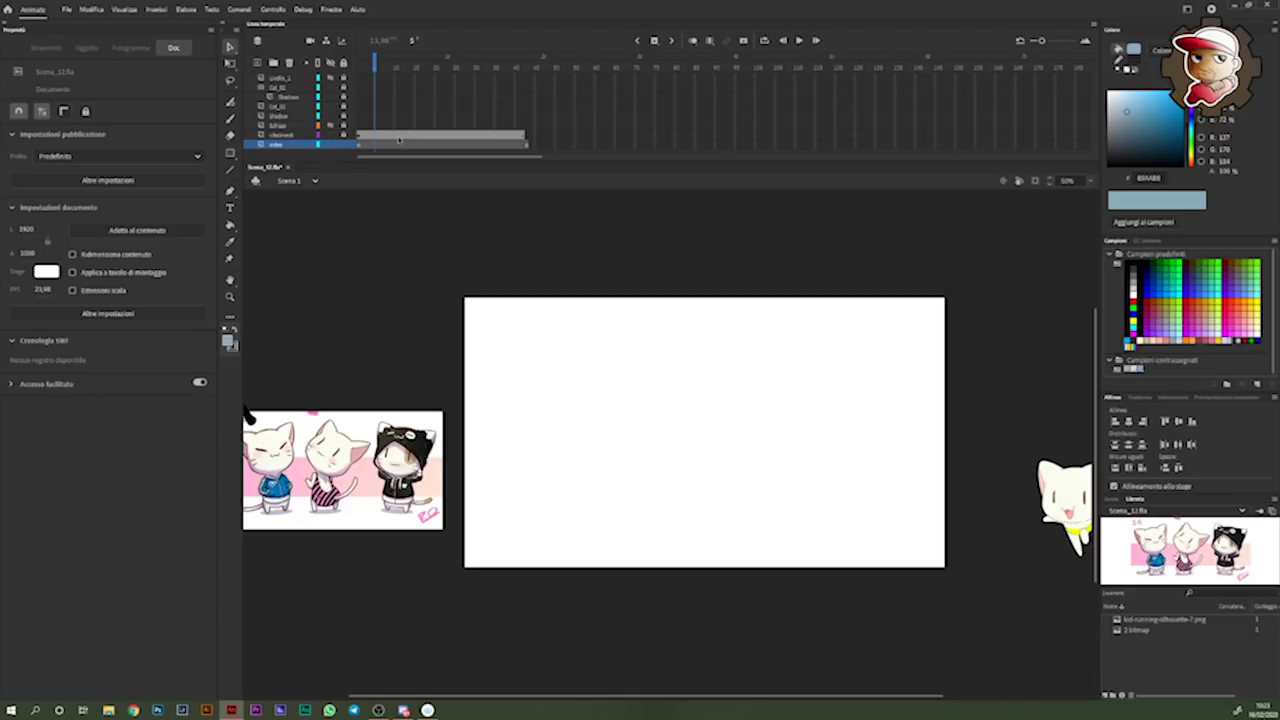
pyautogui.click(277, 146)
pyautogui.click(278, 126)
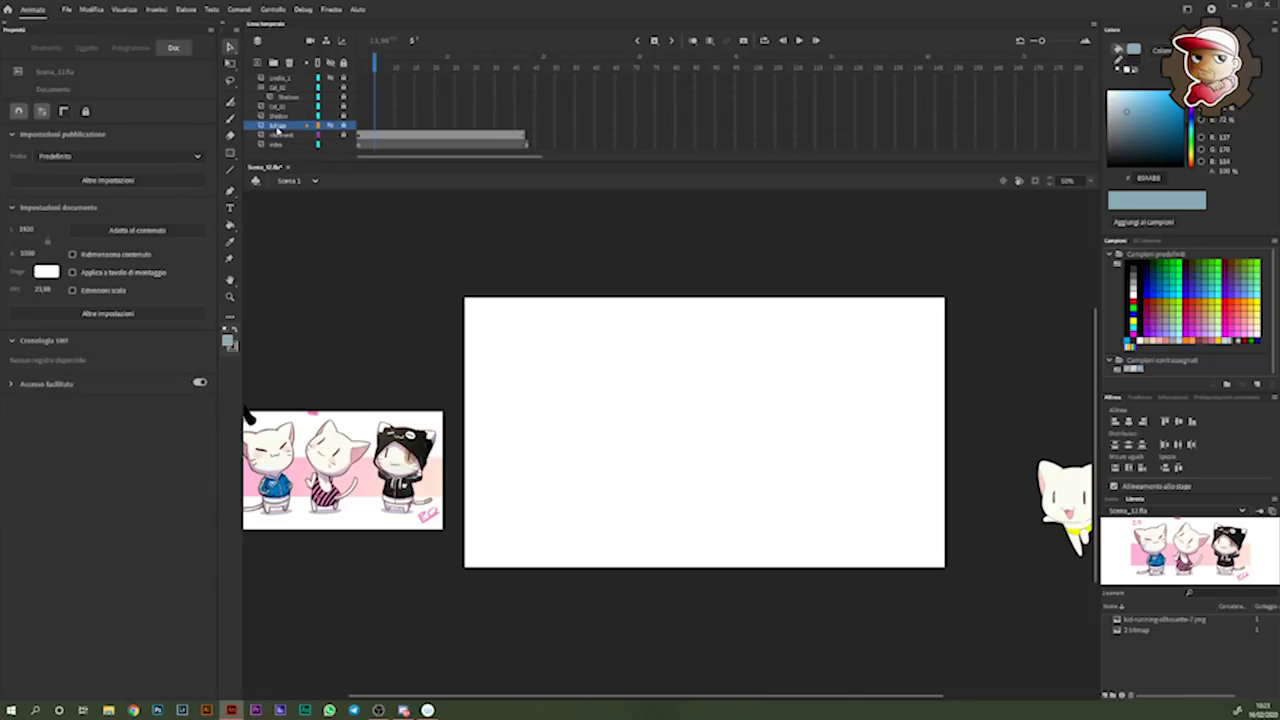
pyautogui.click(281, 107)
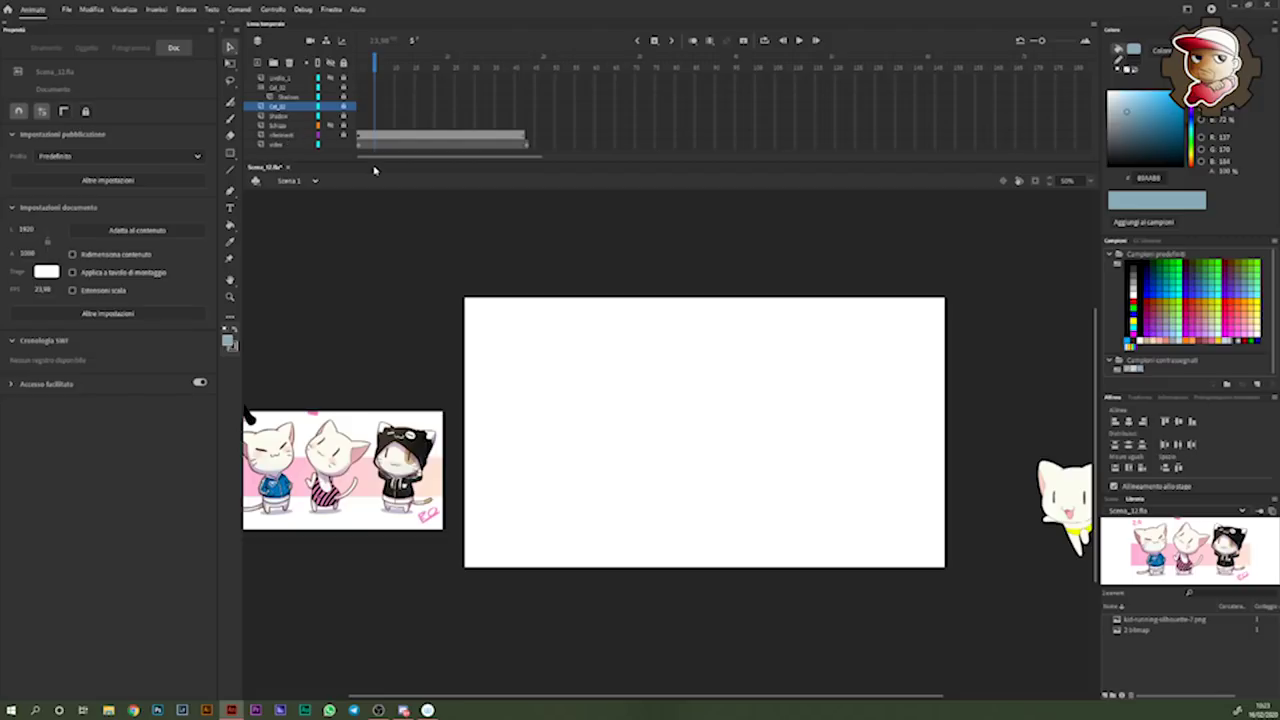
pyautogui.click(276, 135)
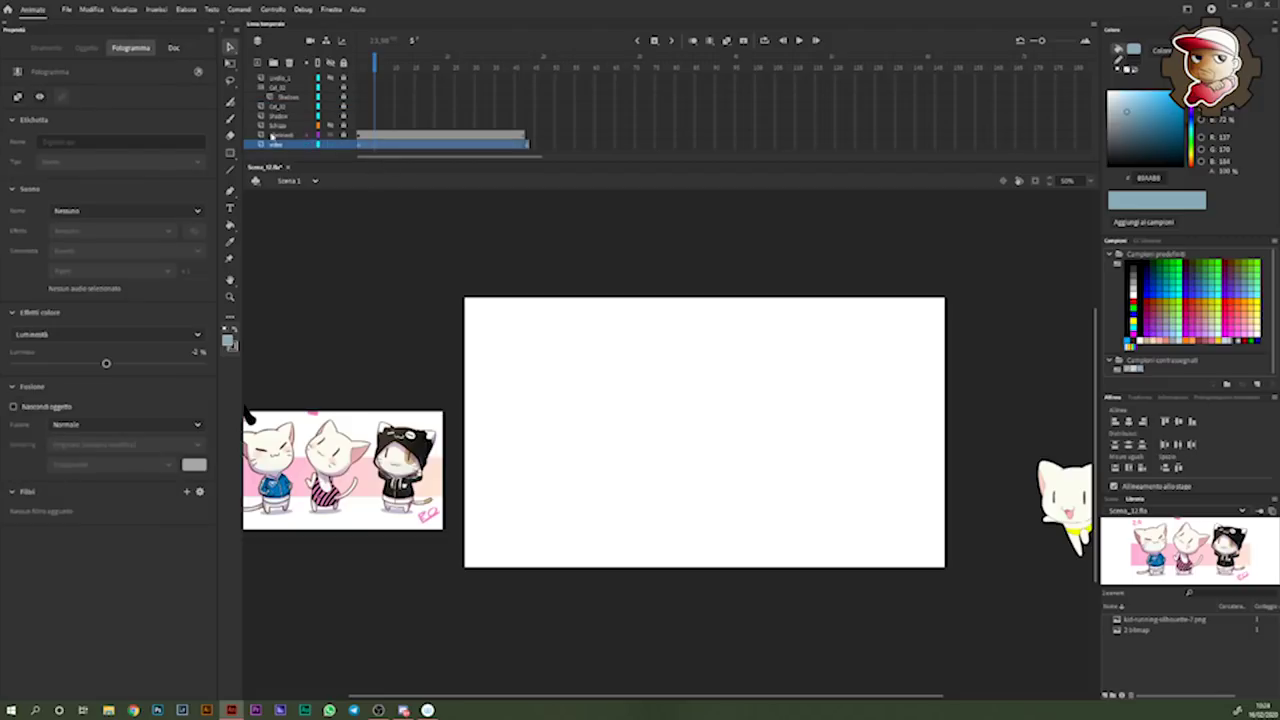
# - Select the Schizzo layer's frames and add about 16 frames with F5
pyautogui.moveTo(378, 64)
pyautogui.mouseDown()
pyautogui.moveTo(451, 62)
pyautogui.moveTo(357, 62)
pyautogui.moveTo(470, 80)
pyautogui.mouseUp()
pyautogui.click(452, 79)
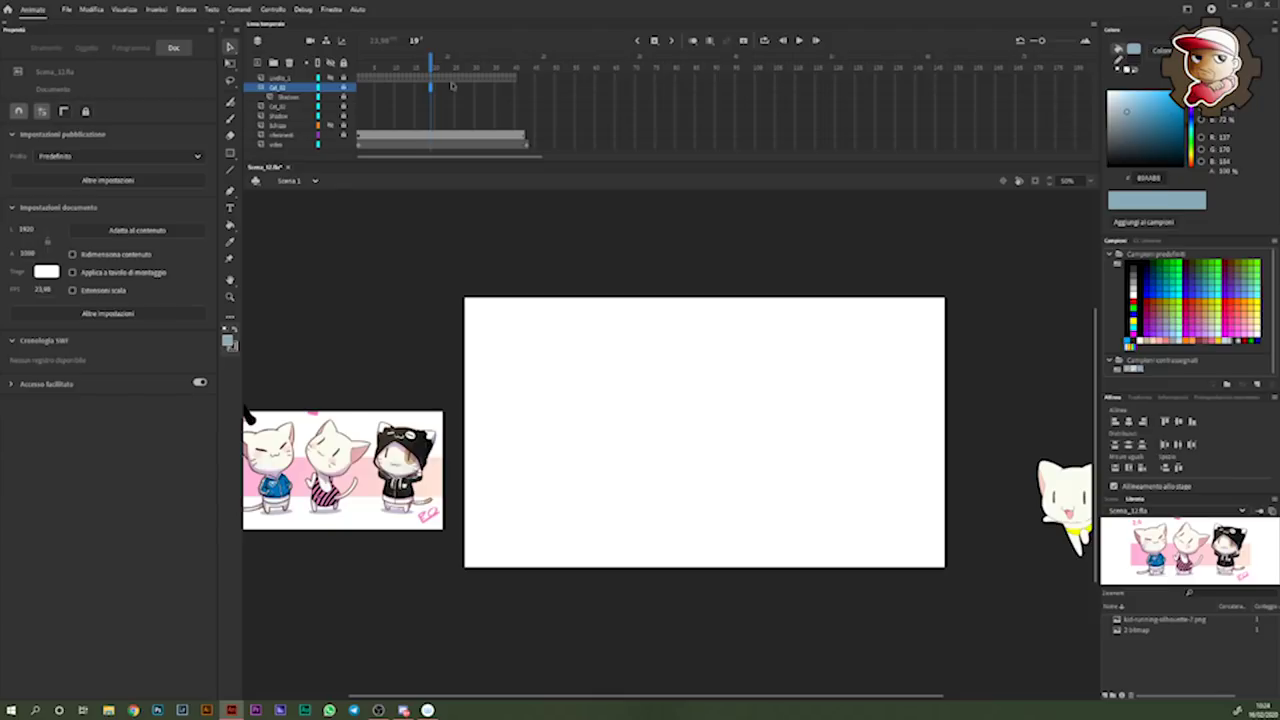
pyautogui.moveTo(453, 66)
pyautogui.mouseDown()
pyautogui.moveTo(368, 64)
pyautogui.moveTo(475, 85)
pyautogui.mouseUp()
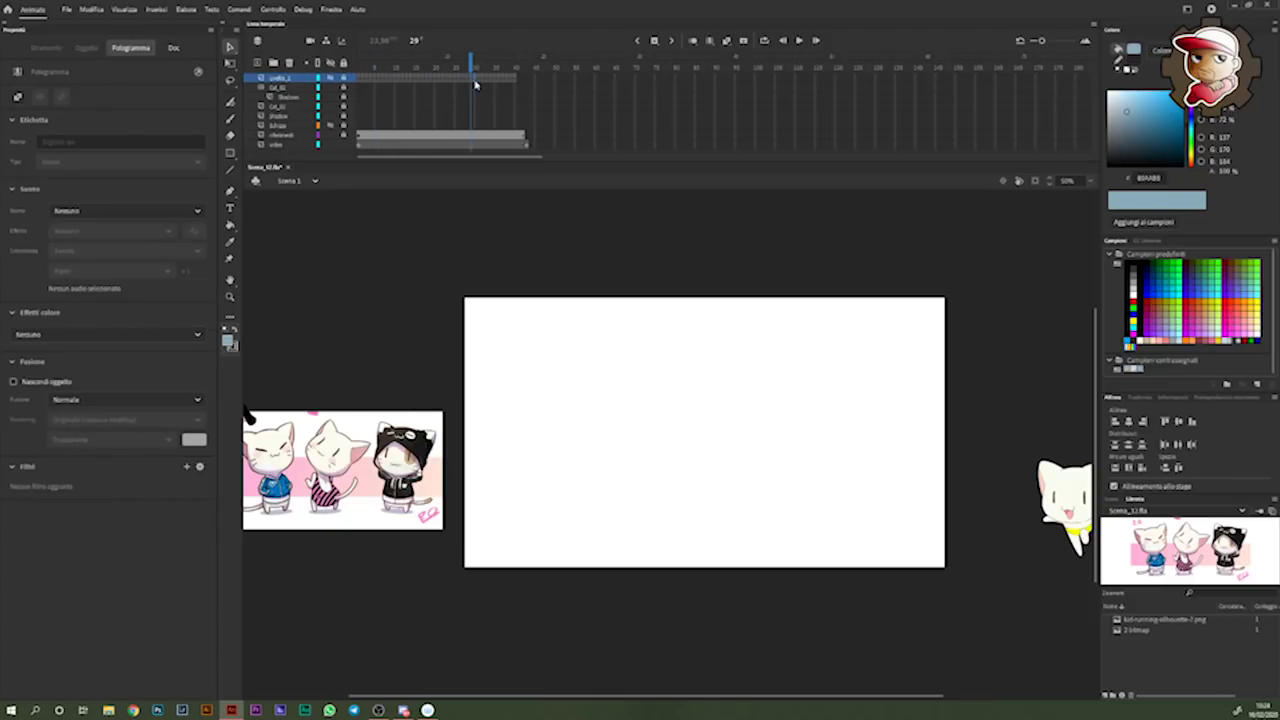
pyautogui.click(460, 99)
pyautogui.click(473, 97)
pyautogui.moveTo(473, 97); pyautogui.dragTo(410, 108)
pyautogui.click(278, 125)
pyautogui.press('F5')
pyautogui.press('F5')
pyautogui.press('F5')
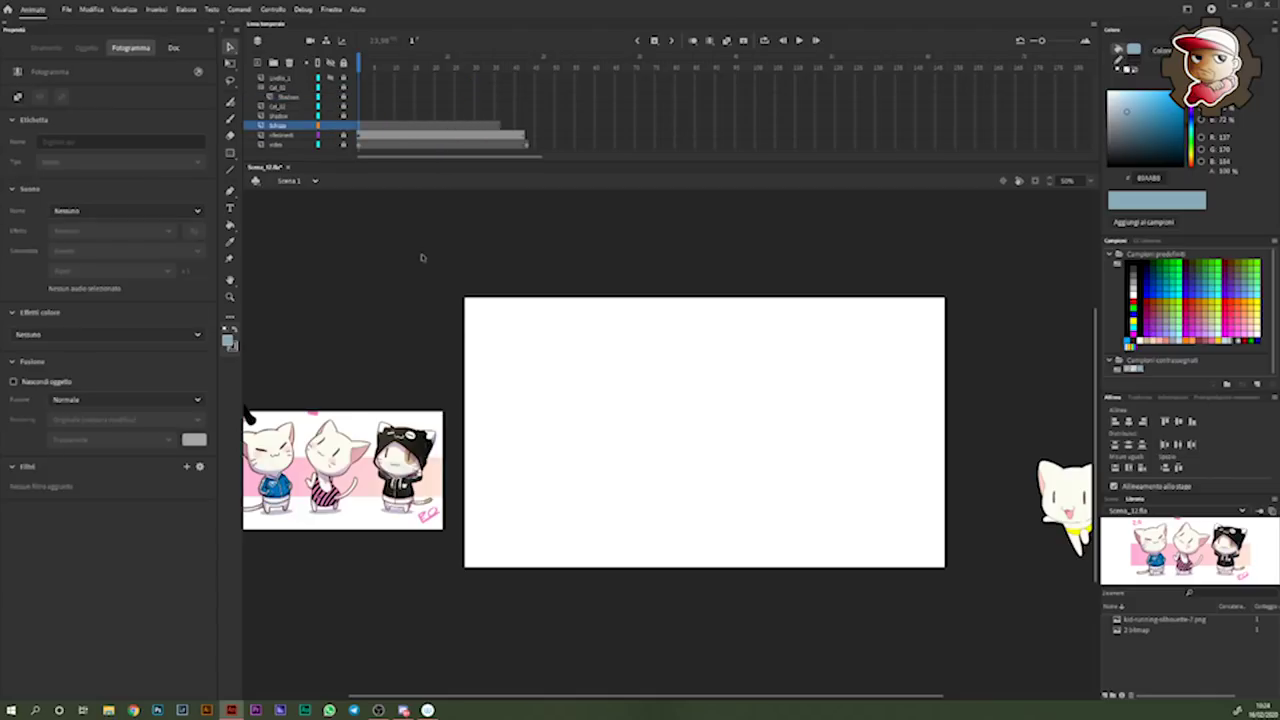
pyautogui.click(421, 257)
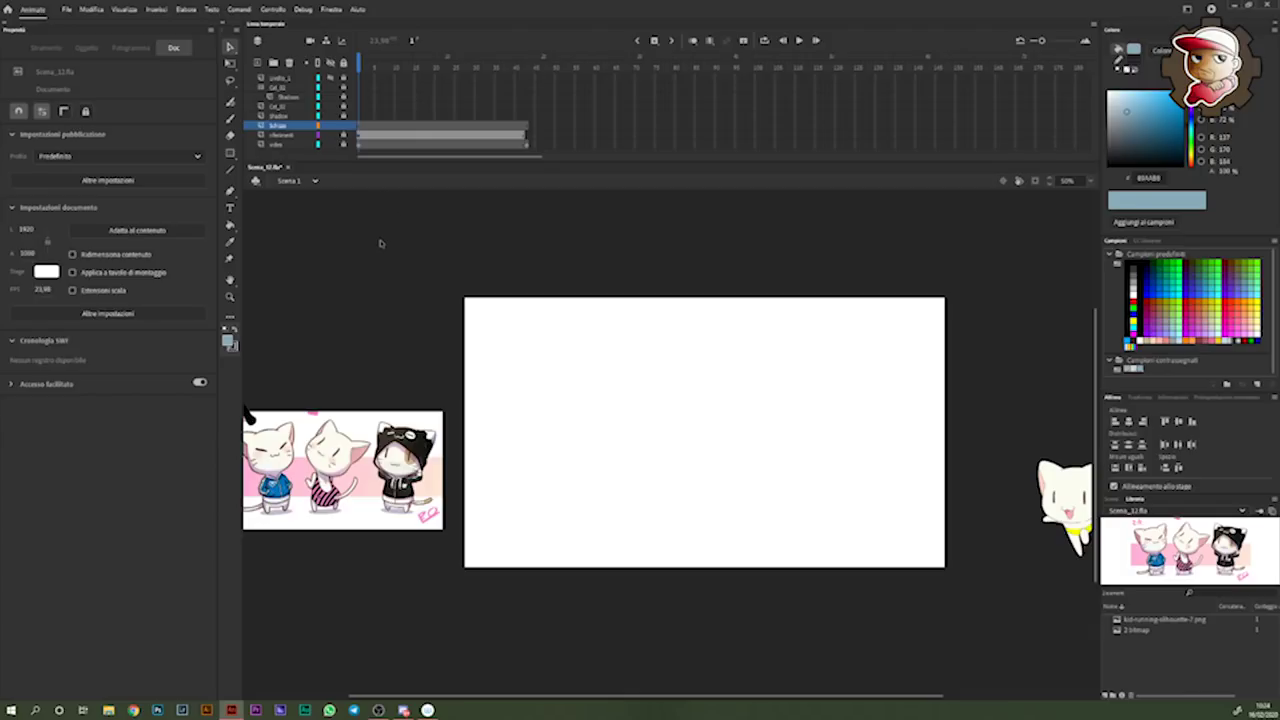
# - Step back and forth through the opening frames of the timeline
pyautogui.press('.')
pyautogui.press('.')
pyautogui.press(',')
pyautogui.press(',')
pyautogui.press('.')
pyautogui.press('.')
pyautogui.press(',')
pyautogui.press(',')
pyautogui.press('.')
pyautogui.press('.')
pyautogui.press('.')
pyautogui.press(',')
pyautogui.press(',')
pyautogui.press('.')
pyautogui.press('.')
pyautogui.press('.')
pyautogui.press('.')
pyautogui.press(',')
pyautogui.press(',')
pyautogui.press(',')
pyautogui.press('.')
pyautogui.press('.')
# - Extend the bitmap layer by a few frames with F5 and move to about frame 7
pyautogui.click(374, 131)
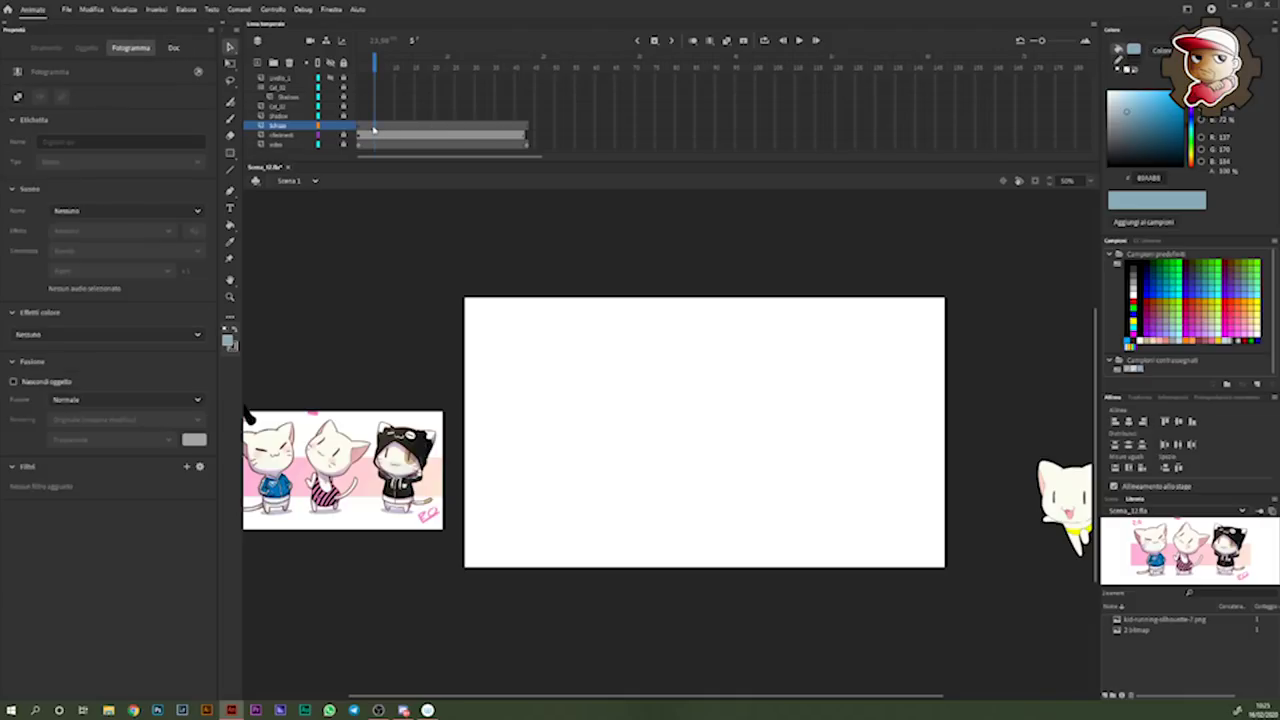
pyautogui.press('F5')
pyautogui.press('F5')
pyautogui.press('F5')
pyautogui.press('F5')
pyautogui.press('F5')
pyautogui.press('F5')
pyautogui.press('F5')
pyautogui.press('F5')
pyautogui.press('F5')
pyautogui.press('F5')
pyautogui.press('F5')
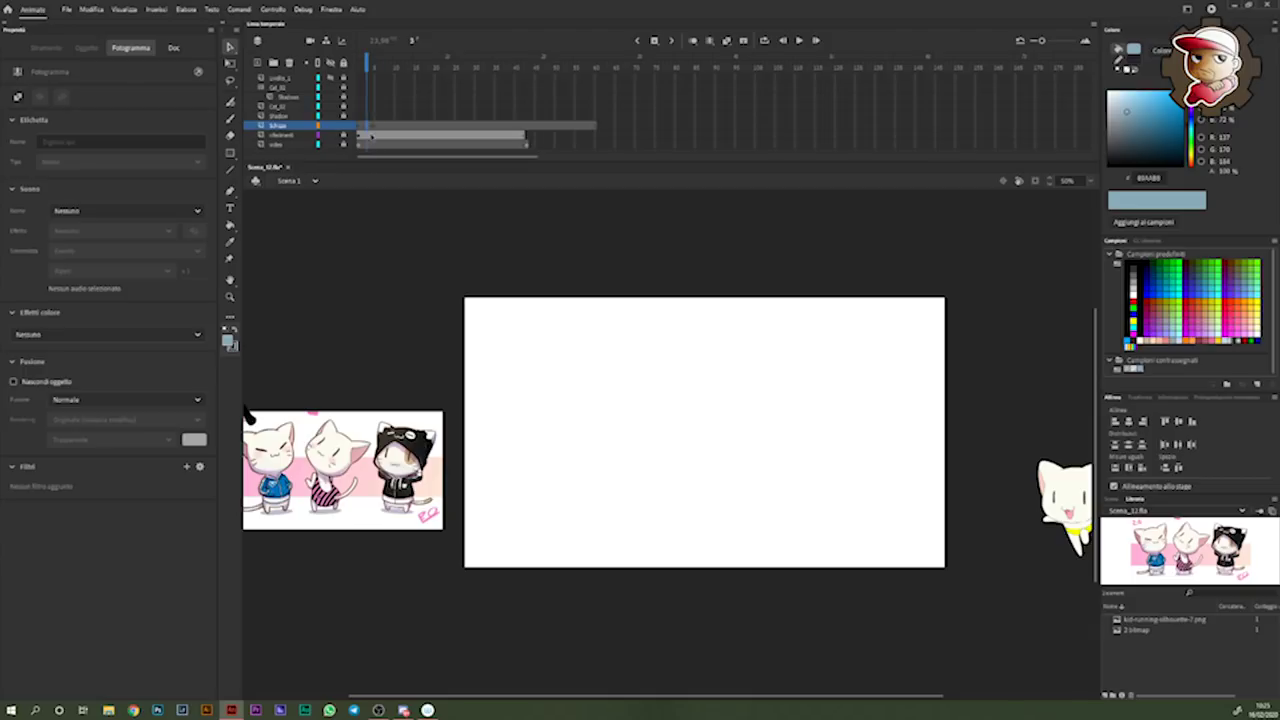
pyautogui.click(385, 127)
pyautogui.click(427, 250)
pyautogui.press('.')
pyautogui.press('.')
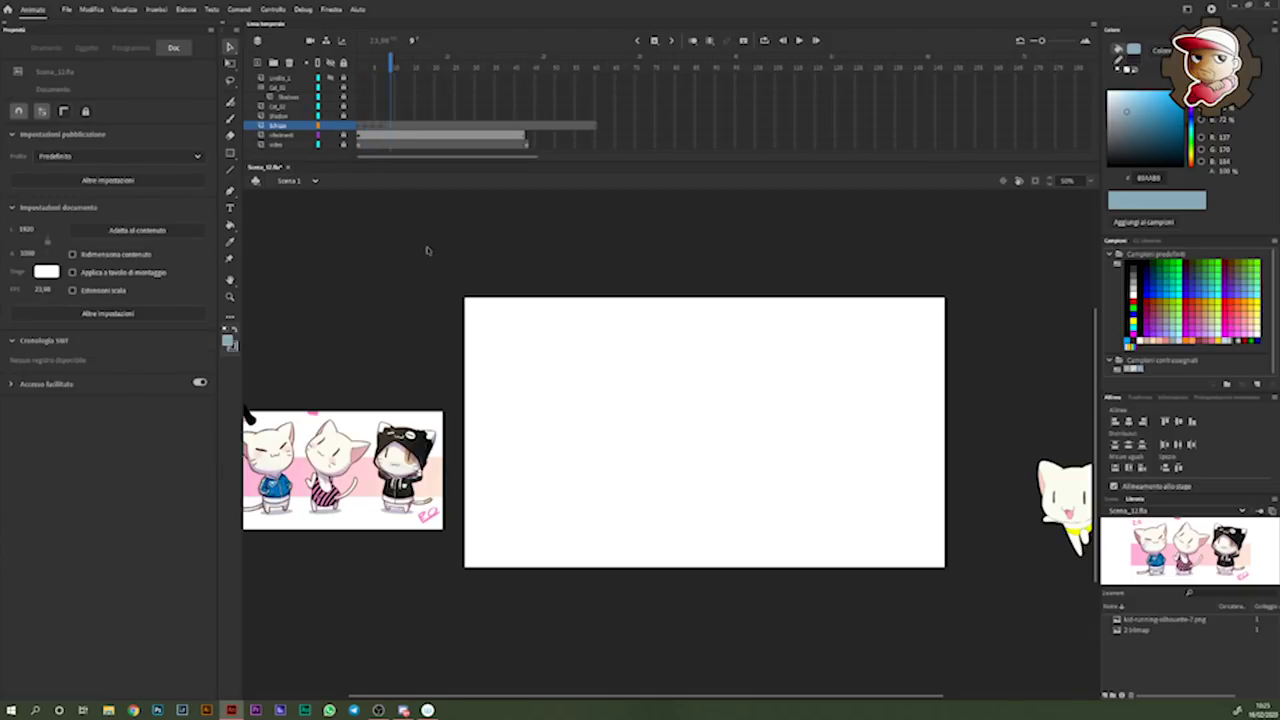
pyautogui.press('.')
pyautogui.press('.')
pyautogui.press('.')
pyautogui.press('.')
pyautogui.press('.')
pyautogui.press('.')
pyautogui.press('.')
pyautogui.press('.')
pyautogui.press('.')
pyautogui.press('.')
pyautogui.press('.')
pyautogui.press('.')
pyautogui.press('.')
pyautogui.press('.')
pyautogui.press('.')
pyautogui.press('.')
pyautogui.press('.')
pyautogui.press('.')
pyautogui.press('.')
pyautogui.press('.')
pyautogui.press(',')
pyautogui.press(',')
pyautogui.press(',')
pyautogui.press(',')
pyautogui.press(',')
pyautogui.press(',')
pyautogui.press(',')
pyautogui.press(',')
pyautogui.press(',')
pyautogui.press(',')
pyautogui.press(',')
# - With the Classic Brush, draw red circles on the first two frames and compare them
pyautogui.press('b')
pyautogui.moveTo(620, 376); pyautogui.dragTo(618, 372)
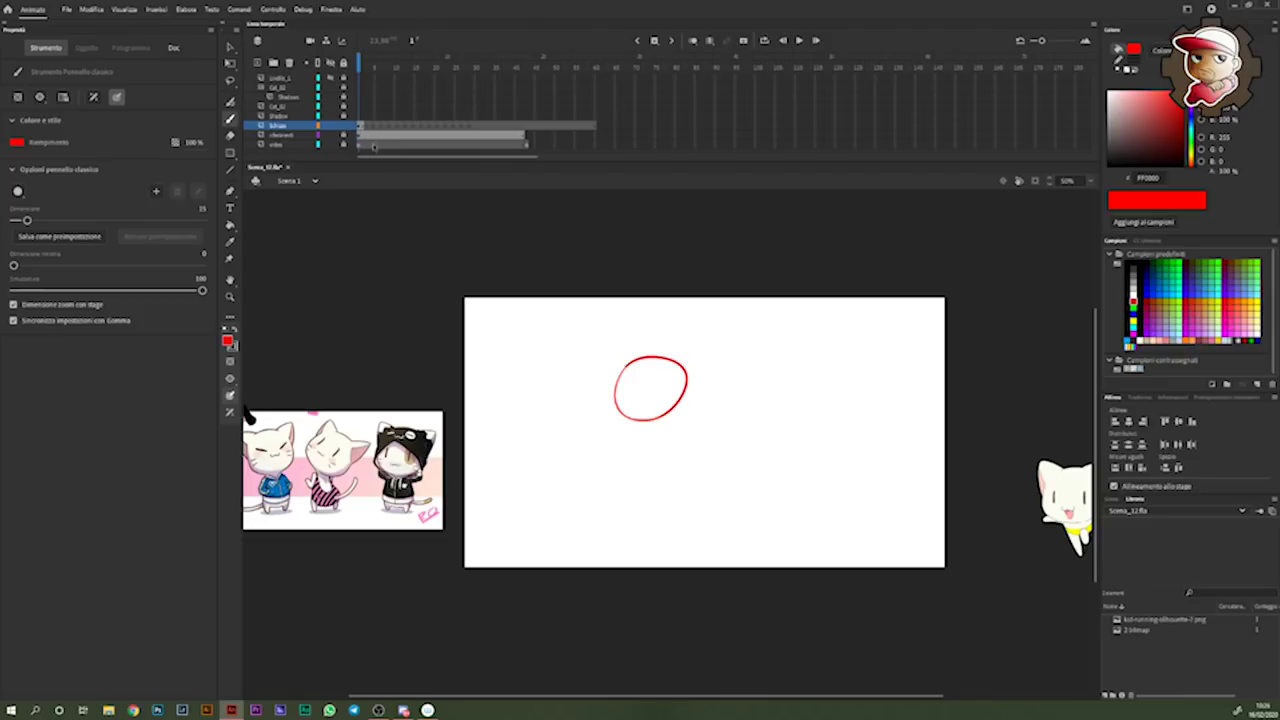
pyautogui.press('.')
pyautogui.press('.')
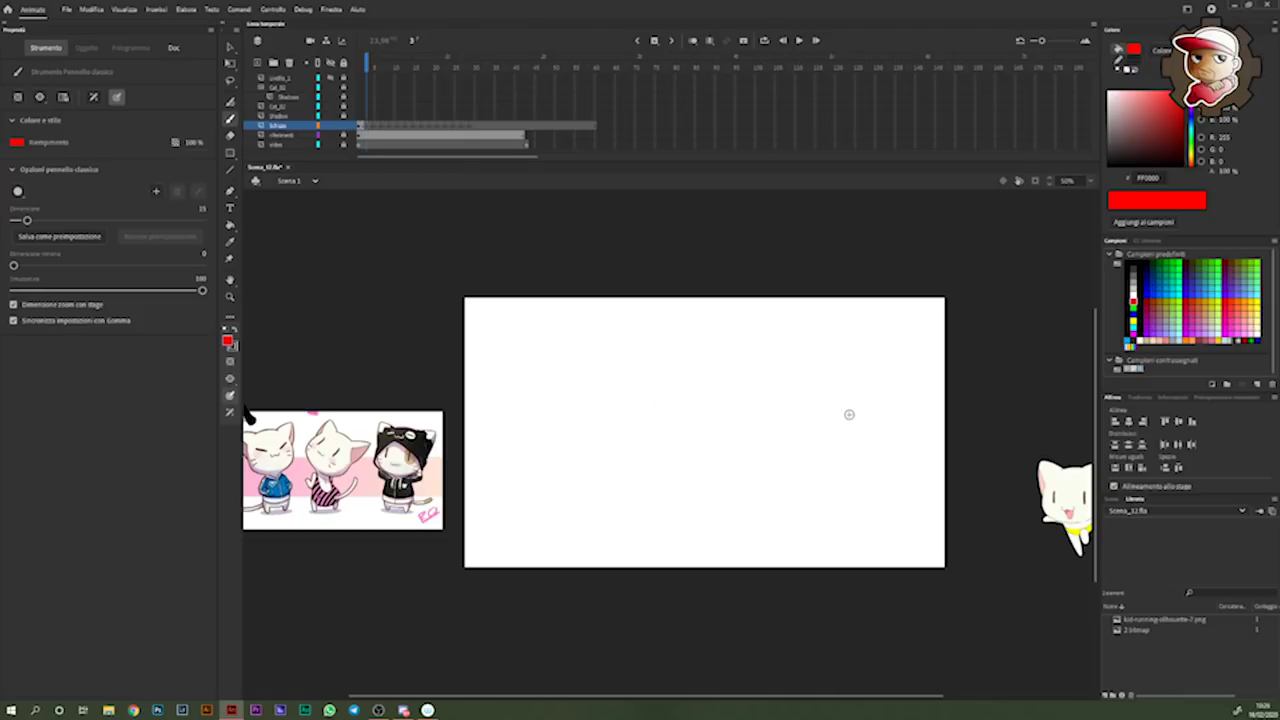
pyautogui.press(',')
pyautogui.press('.')
pyautogui.press(',')
pyautogui.press('.')
pyautogui.moveTo(664, 350)
pyautogui.mouseDown()
pyautogui.moveTo(678, 407)
pyautogui.moveTo(634, 391)
pyautogui.mouseUp()
pyautogui.press(',')
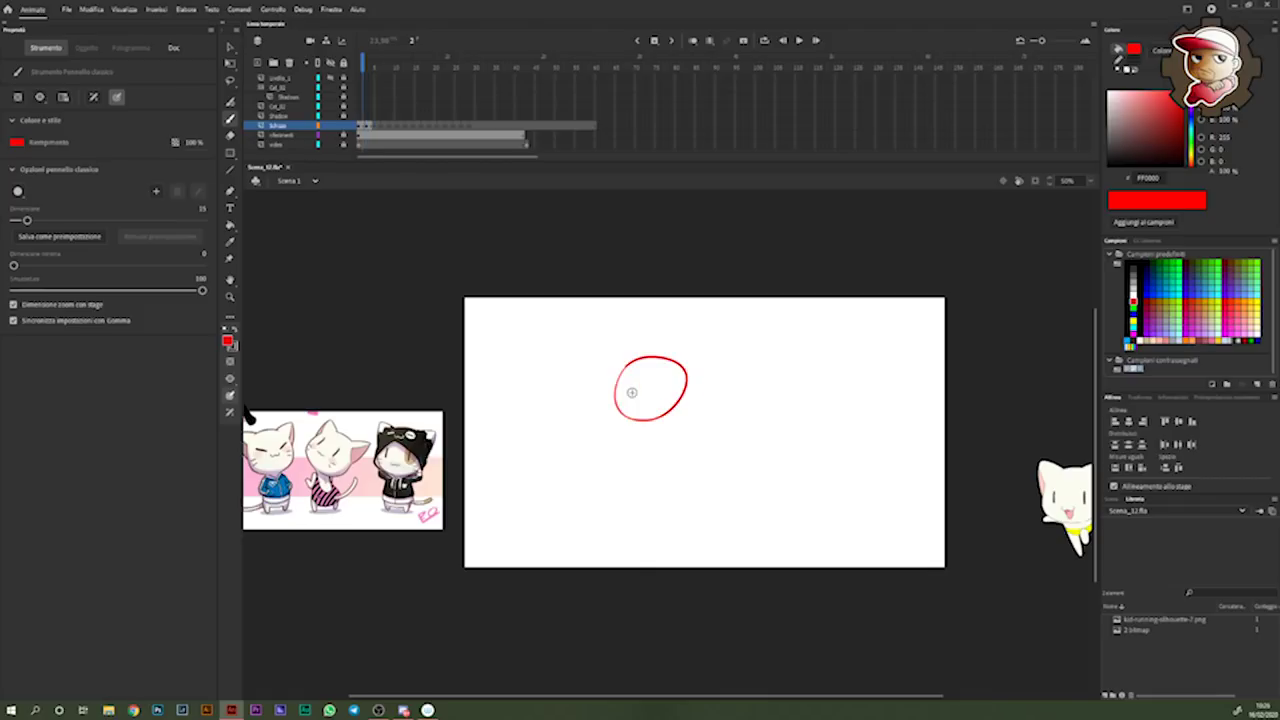
pyautogui.press('.')
pyautogui.press(',')
pyautogui.press('.')
# - Draw red ellipses on successive frames moving down and right, then play the animation back
pyautogui.press('.')
pyautogui.press('.')
pyautogui.moveTo(731, 351); pyautogui.dragTo(740, 345)
pyautogui.press('.')
pyautogui.press(',')
pyautogui.press('.')
pyautogui.moveTo(745, 342); pyautogui.dragTo(717, 358)
pyautogui.press('.')
pyautogui.moveTo(790, 402)
pyautogui.mouseDown()
pyautogui.moveTo(770, 440)
pyautogui.moveTo(820, 480)
pyautogui.mouseUp()
pyautogui.press('.')
pyautogui.press('.')
pyautogui.press('.')
pyautogui.moveTo(870, 528); pyautogui.dragTo(889, 554)
pyautogui.press('.')
pyautogui.press('.')
pyautogui.moveTo(883, 540); pyautogui.dragTo(845, 475)
pyautogui.press('.')
pyautogui.press('.')
pyautogui.moveTo(790, 440)
pyautogui.mouseDown()
pyautogui.moveTo(780, 445)
pyautogui.moveTo(810, 462)
pyautogui.mouseUp()
pyautogui.press('.')
pyautogui.press('Return')
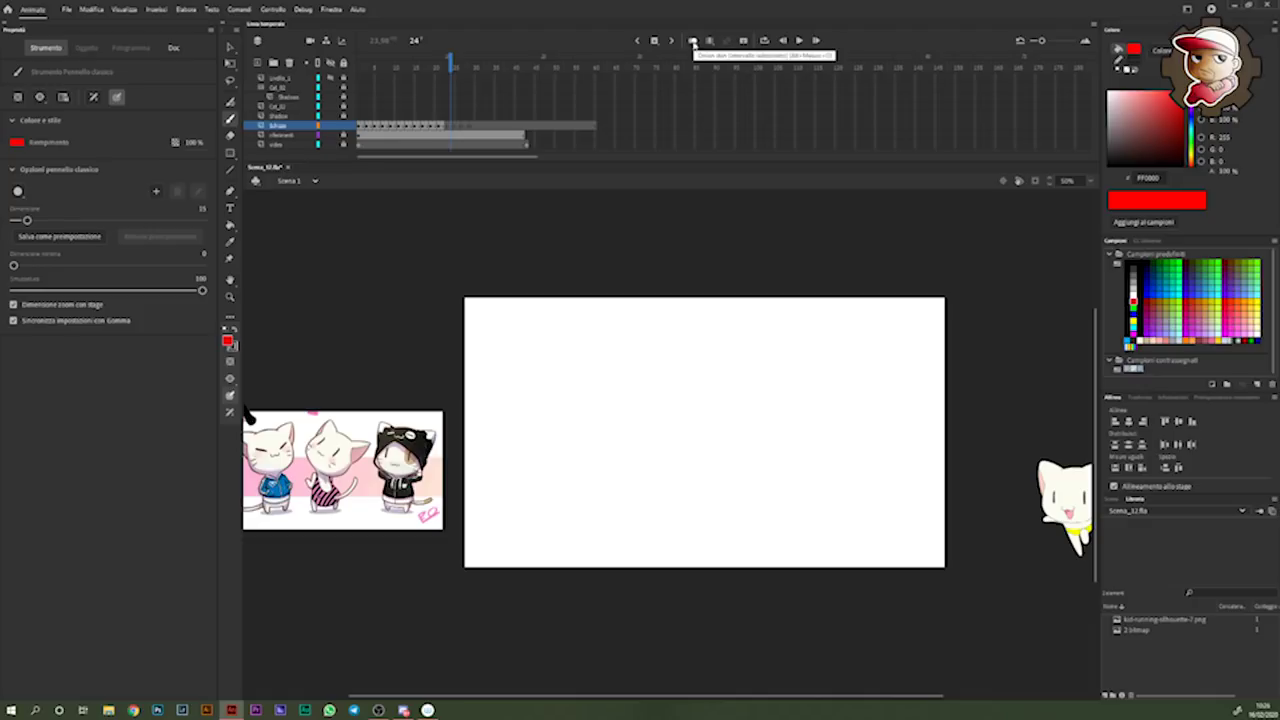
# - Turn on Onion Skin and step through the red ellipse drawings
pyautogui.click(691, 41)
pyautogui.press(',')
pyautogui.press(',')
pyautogui.press(',')
pyautogui.press(',')
pyautogui.press(',')
pyautogui.press(',')
pyautogui.press(',')
pyautogui.press(',')
pyautogui.press(',')
pyautogui.press(',')
pyautogui.press(',')
pyautogui.press(',')
pyautogui.press(',')
pyautogui.press(',')
pyautogui.press(',')
pyautogui.press(',')
pyautogui.press(',')
pyautogui.press(',')
pyautogui.press(',')
pyautogui.press(',')
pyautogui.press(',')
pyautogui.press(',')
pyautogui.press('.')
pyautogui.press('.')
pyautogui.press('.')
pyautogui.press('.')
pyautogui.press('.')
pyautogui.press('.')
pyautogui.press('.')
pyautogui.press('.')
pyautogui.press('.')
pyautogui.press('.')
pyautogui.press('.')
pyautogui.press(',')
pyautogui.press(',')
pyautogui.press(',')
pyautogui.press(',')
pyautogui.press(',')
pyautogui.press(',')
# - Select the ellipse test frames on the Schizzo layer and remove them
pyautogui.moveTo(607, 122); pyautogui.dragTo(365, 128)
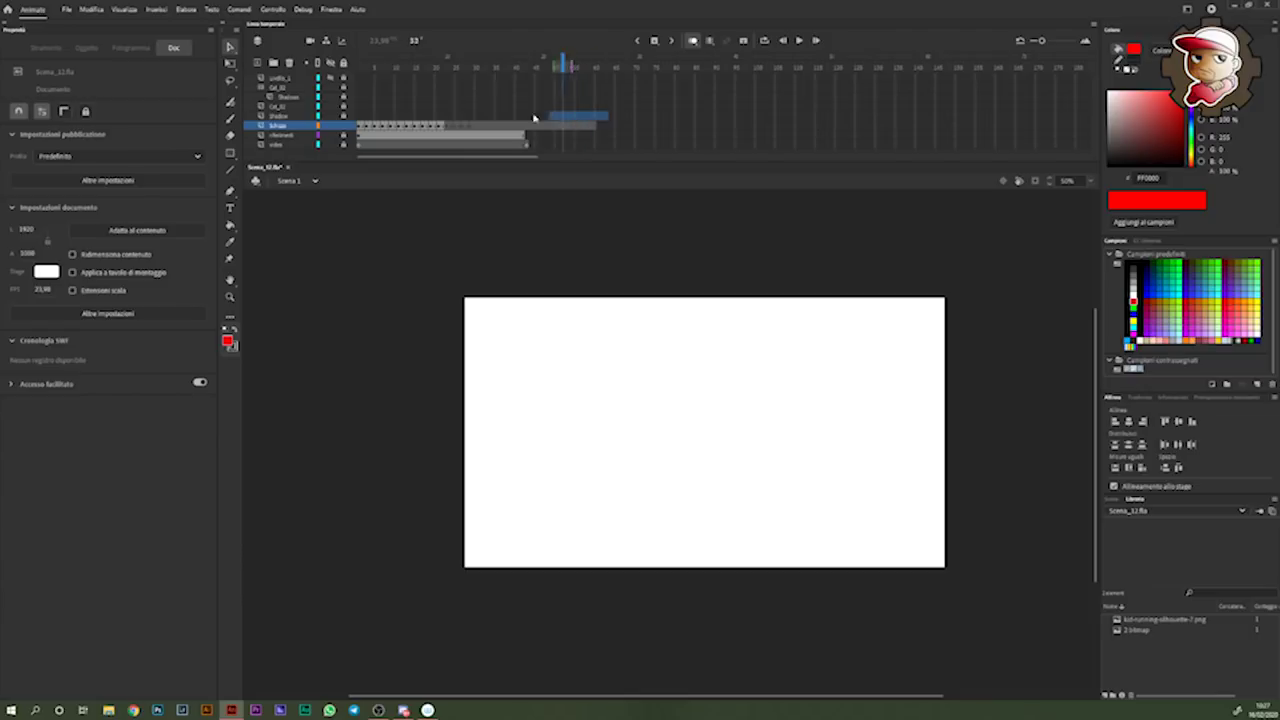
pyautogui.rightClick(393, 123)
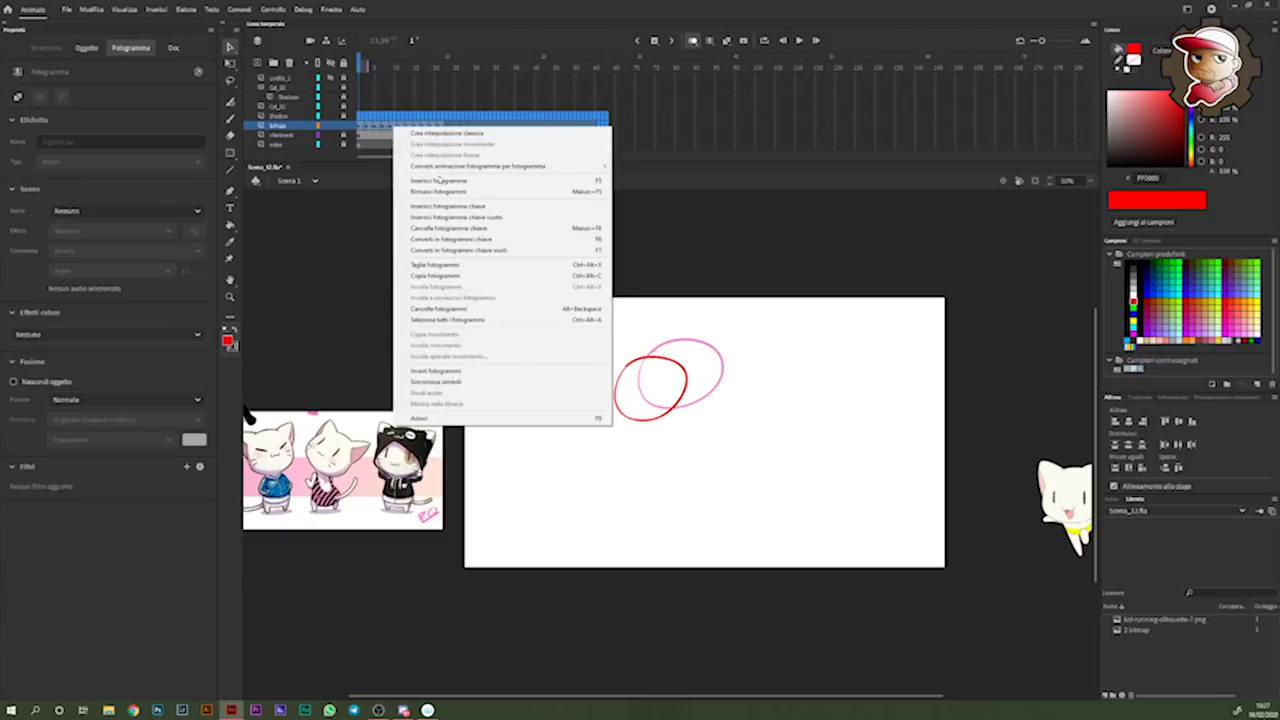
pyautogui.click(466, 191)
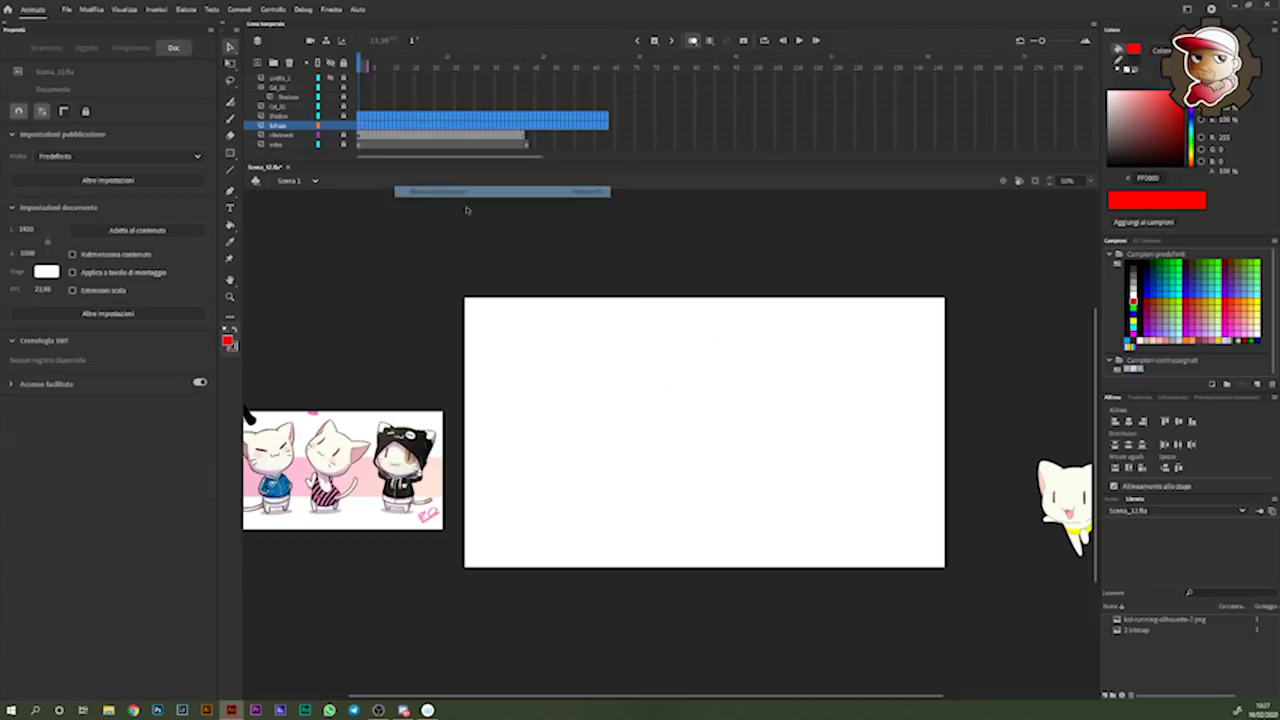
# - Import Scena_12.mp4 into the video layer as embedded H.264 video in the timeline
pyautogui.click(350, 146)
pyautogui.click(66, 9)
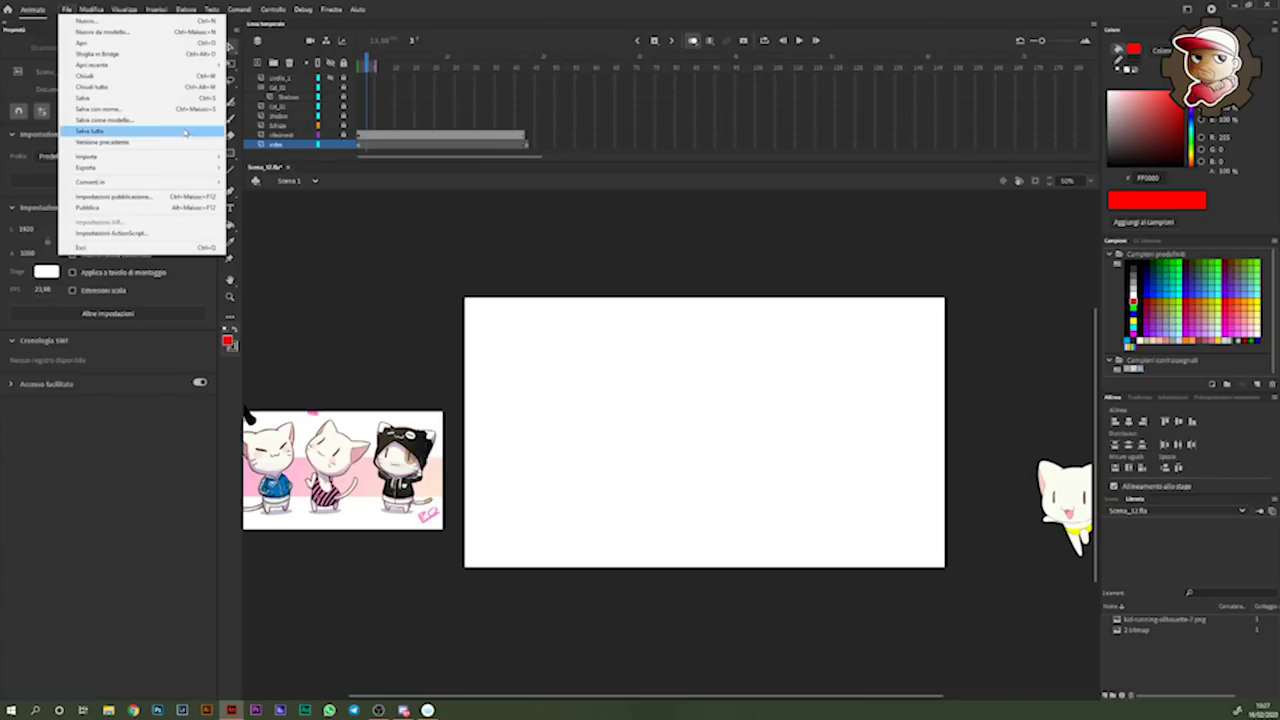
pyautogui.moveTo(87, 157)
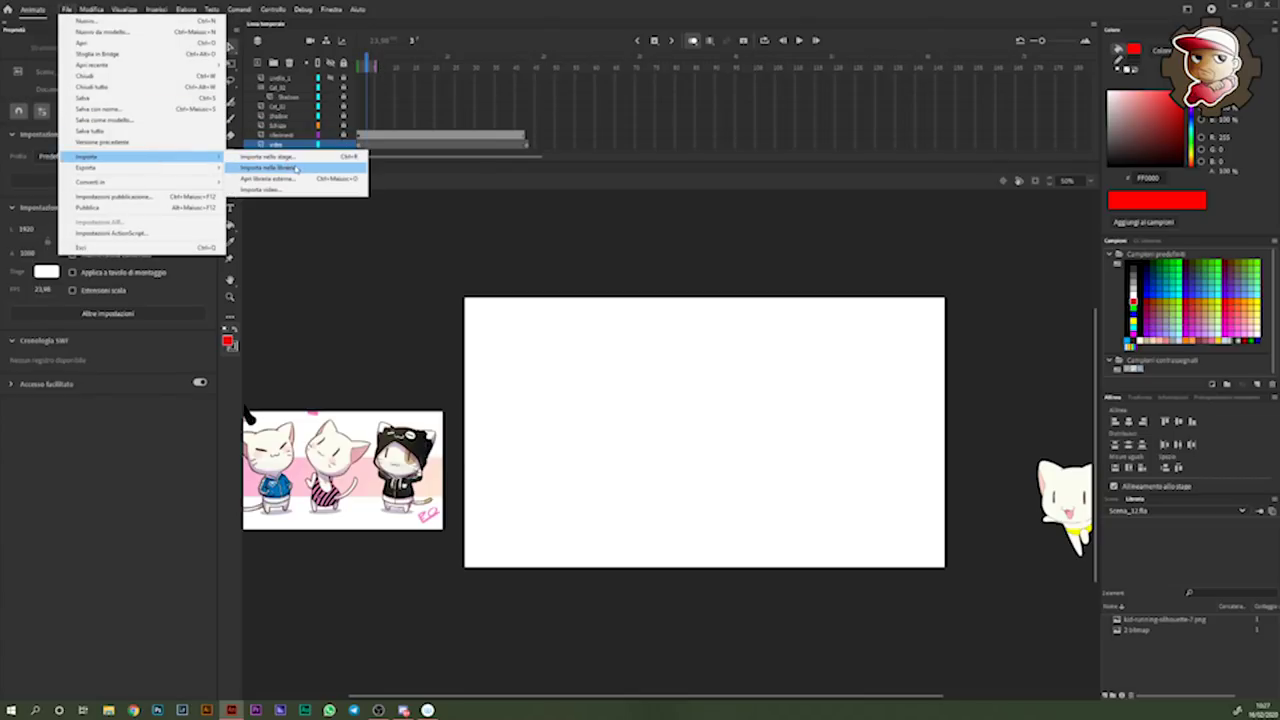
pyautogui.click(296, 189)
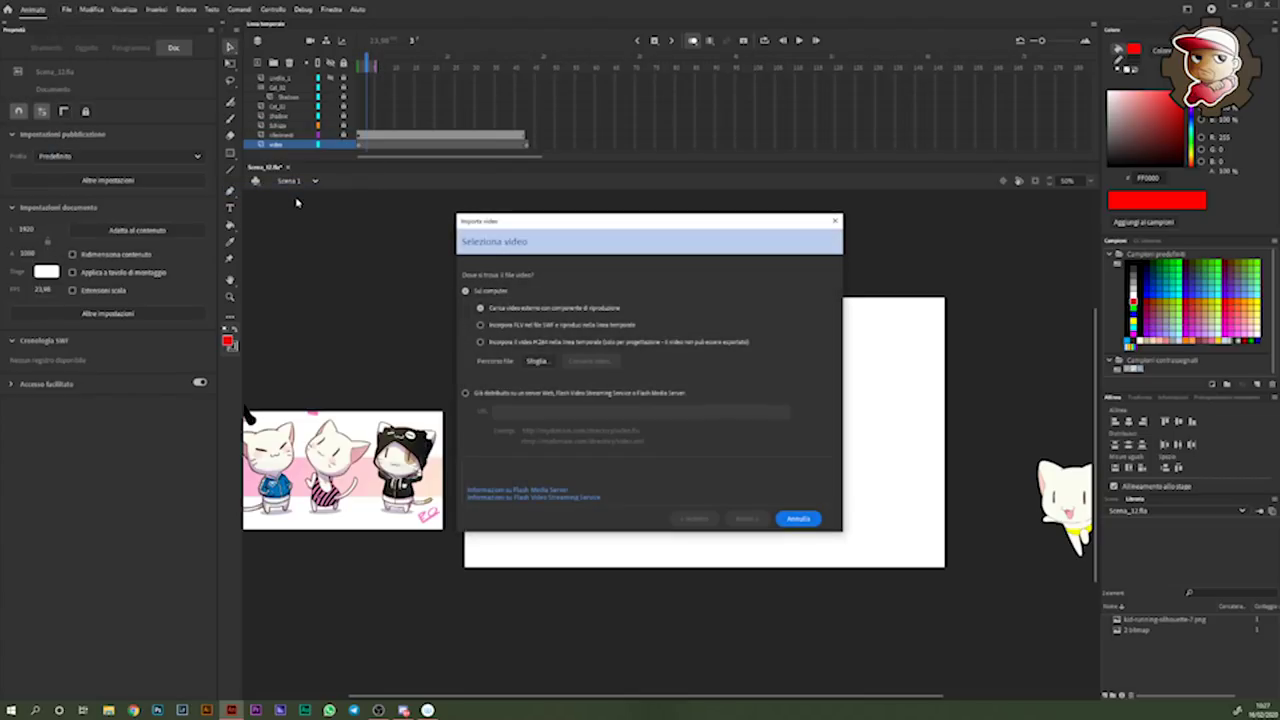
pyautogui.click(508, 343)
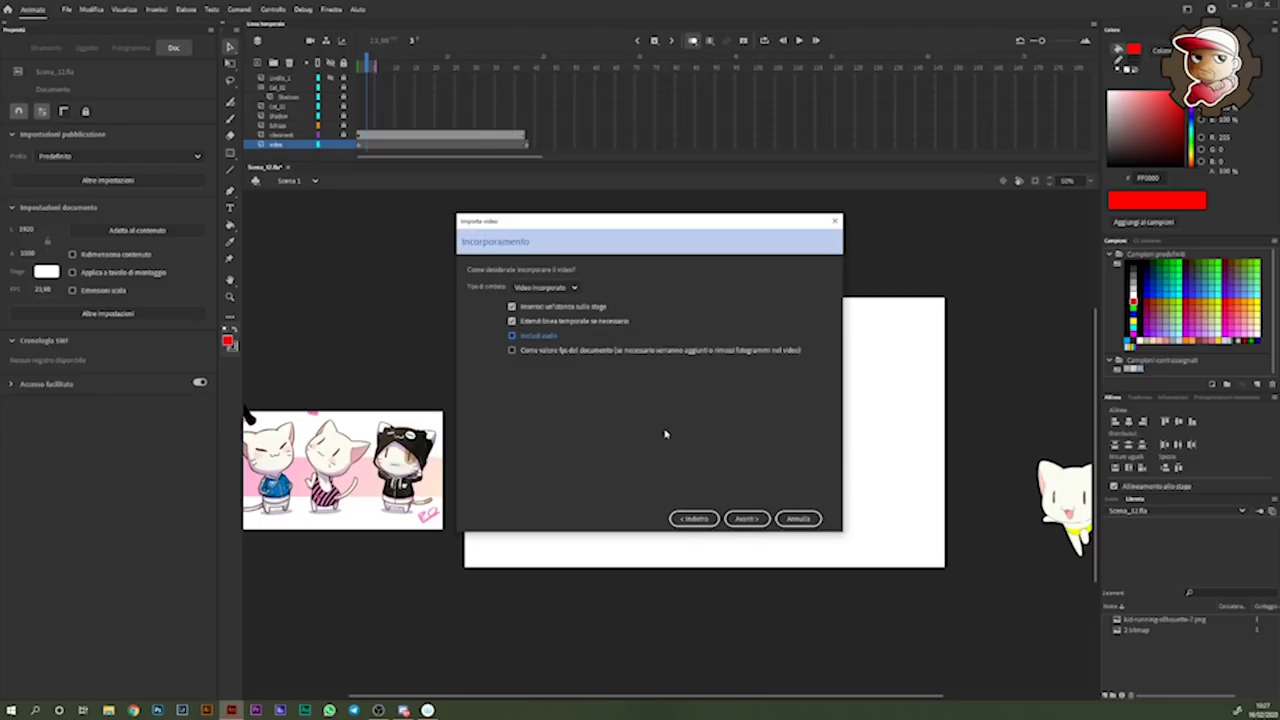
pyautogui.click(745, 517)
pyautogui.click(745, 518)
pyautogui.click(745, 518)
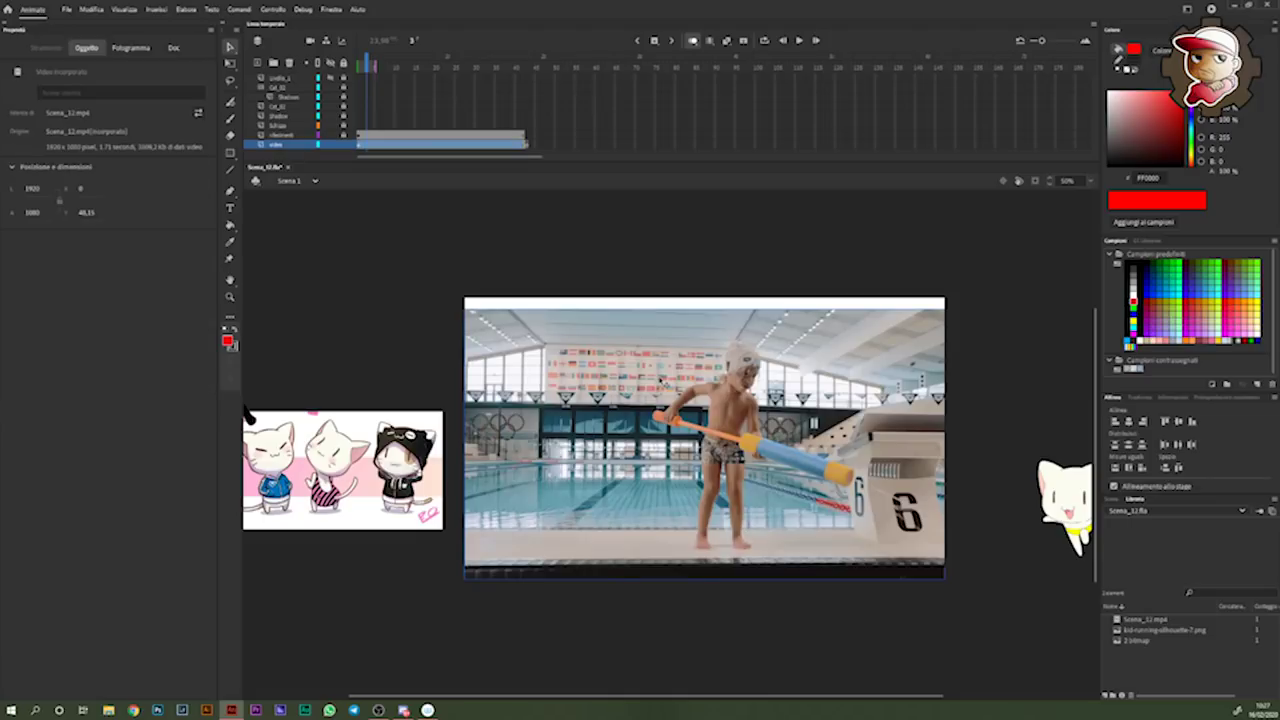
# - Align the video flush with the stage top and scrub ahead to frame 29
pyautogui.moveTo(704, 440); pyautogui.dragTo(704, 428)
pyautogui.click(667, 267)
pyautogui.moveTo(368, 67); pyautogui.dragTo(521, 67)
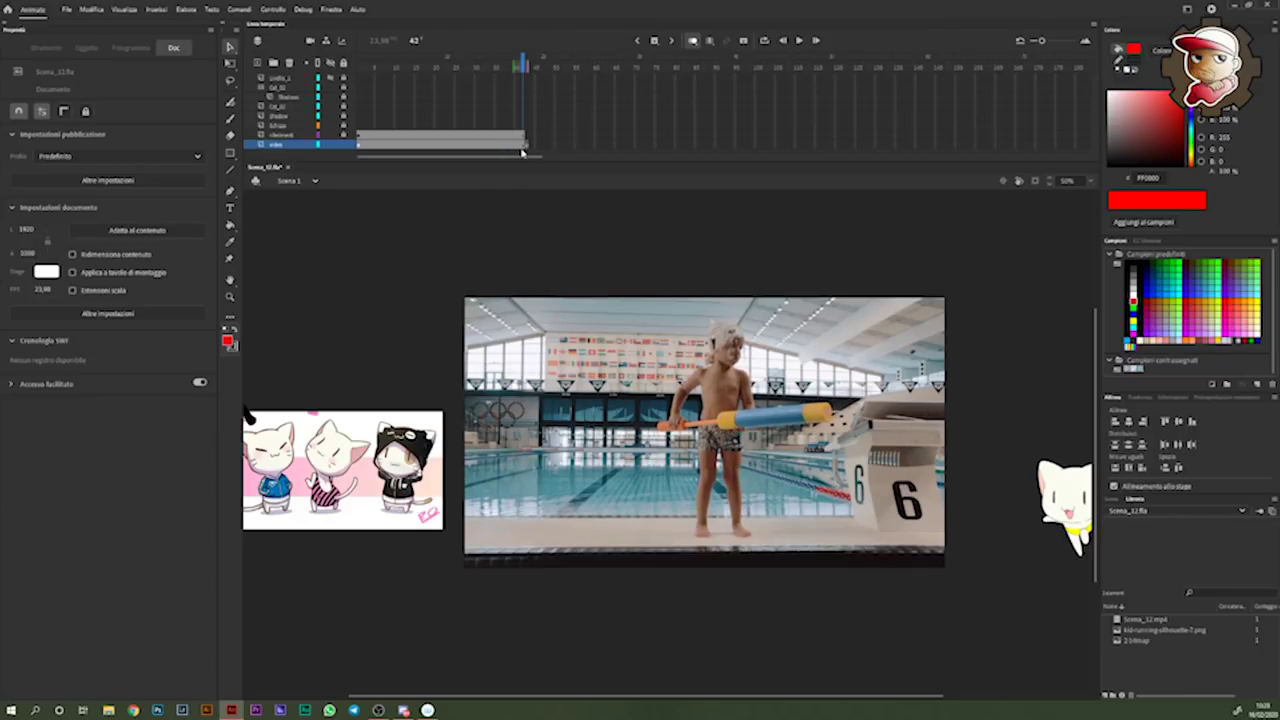
# - Trim the video layer's length by inserting frames, then removing the extra ones
pyautogui.click(522, 146)
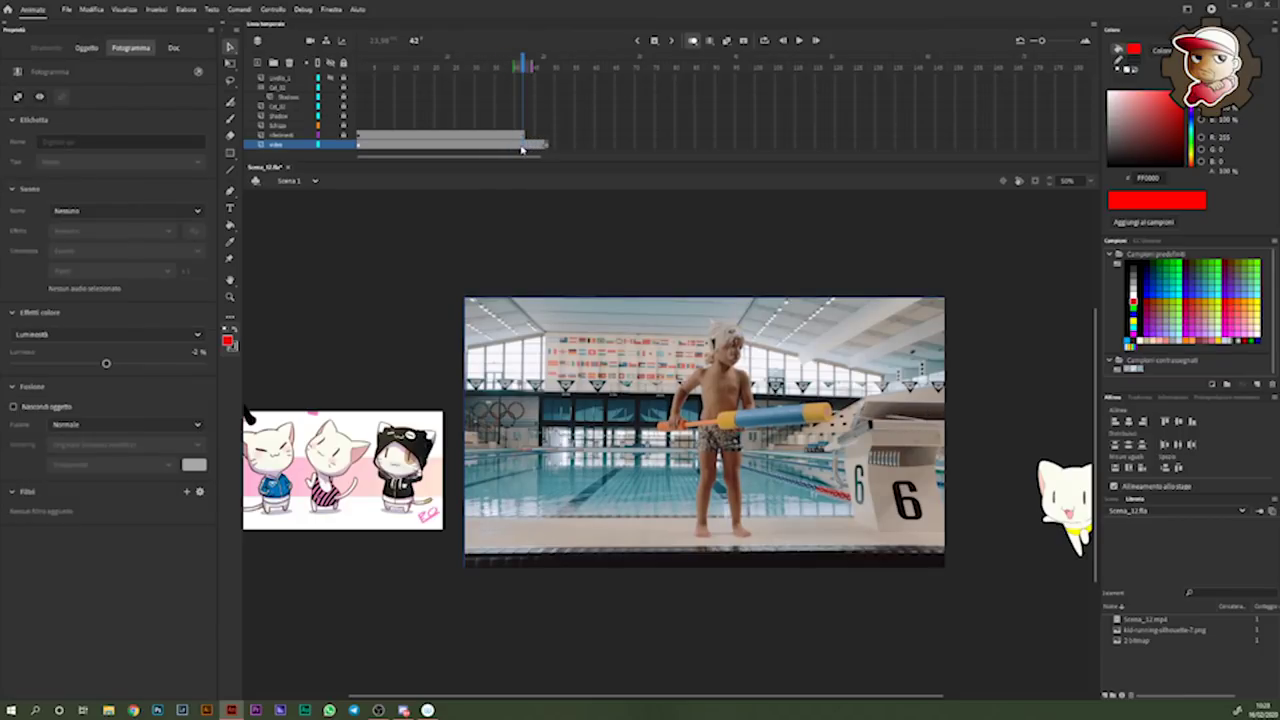
pyautogui.press('F5')
pyautogui.press('F5')
pyautogui.press('F5')
pyautogui.click(540, 220)
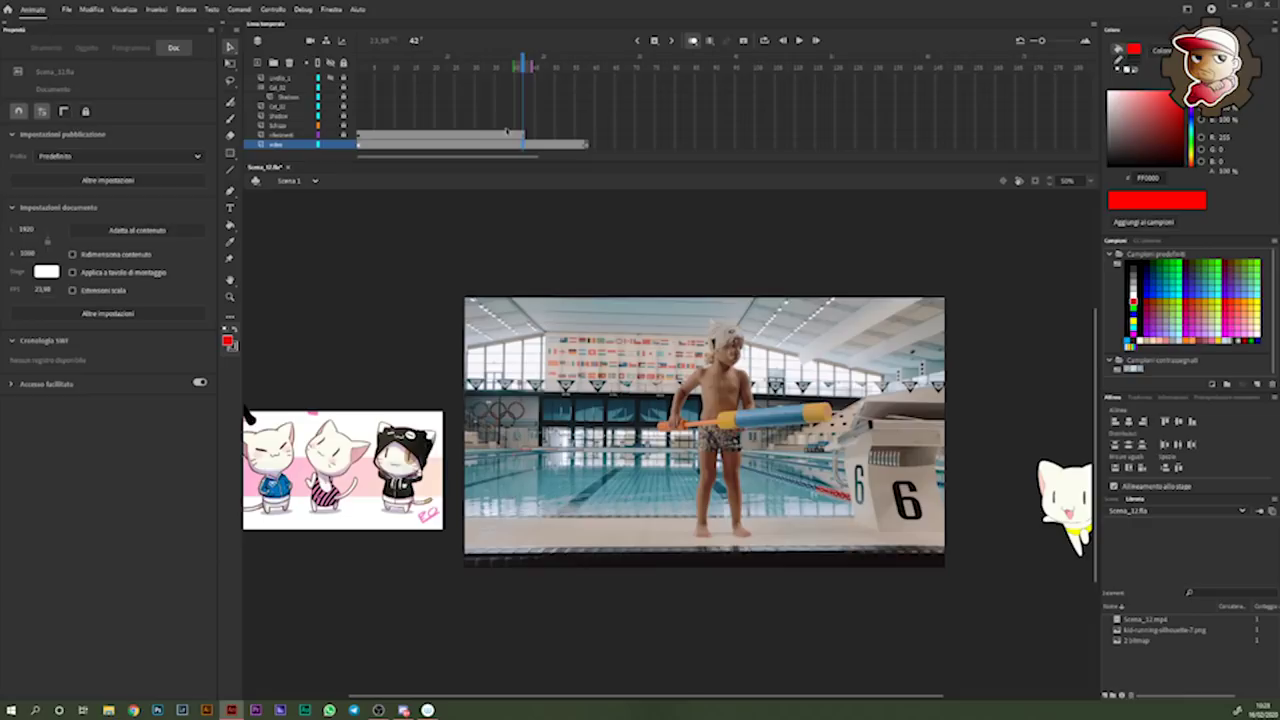
pyautogui.moveTo(529, 68); pyautogui.dragTo(517, 71)
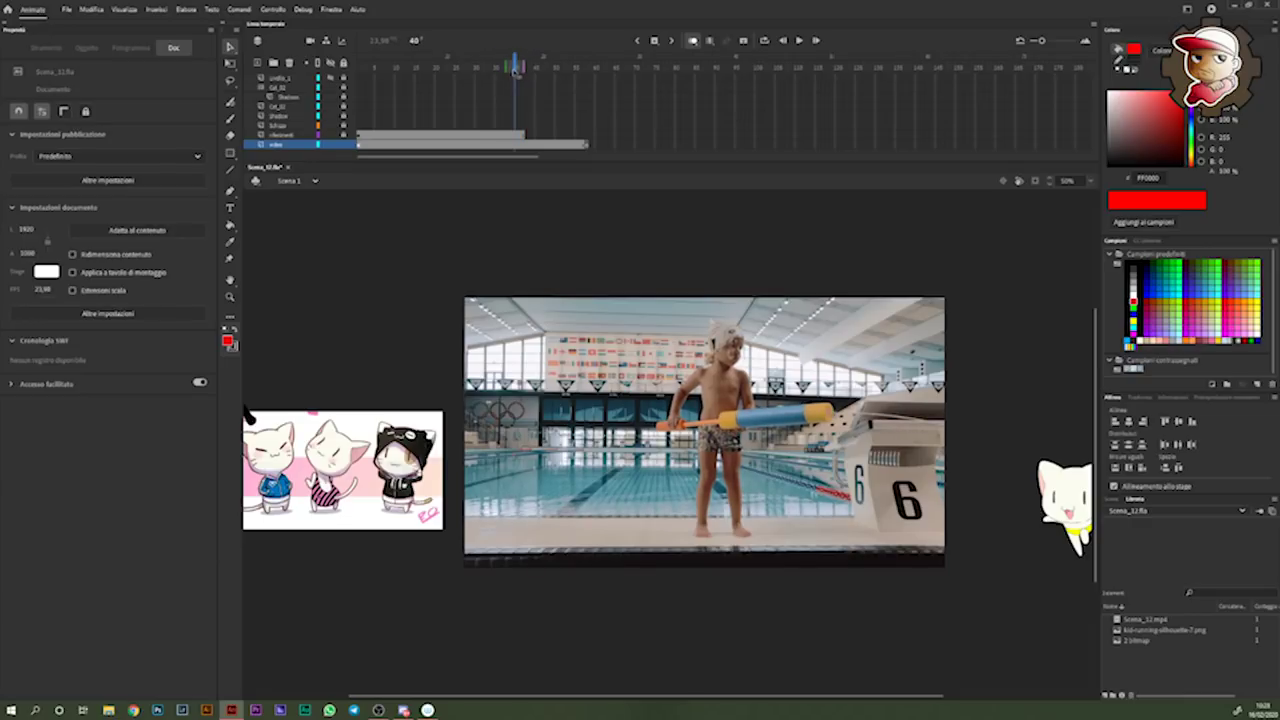
pyautogui.rightClick(572, 144)
pyautogui.click(610, 212)
pyautogui.moveTo(518, 68)
pyautogui.mouseDown()
pyautogui.moveTo(378, 68)
pyautogui.moveTo(479, 100)
pyautogui.mouseUp()
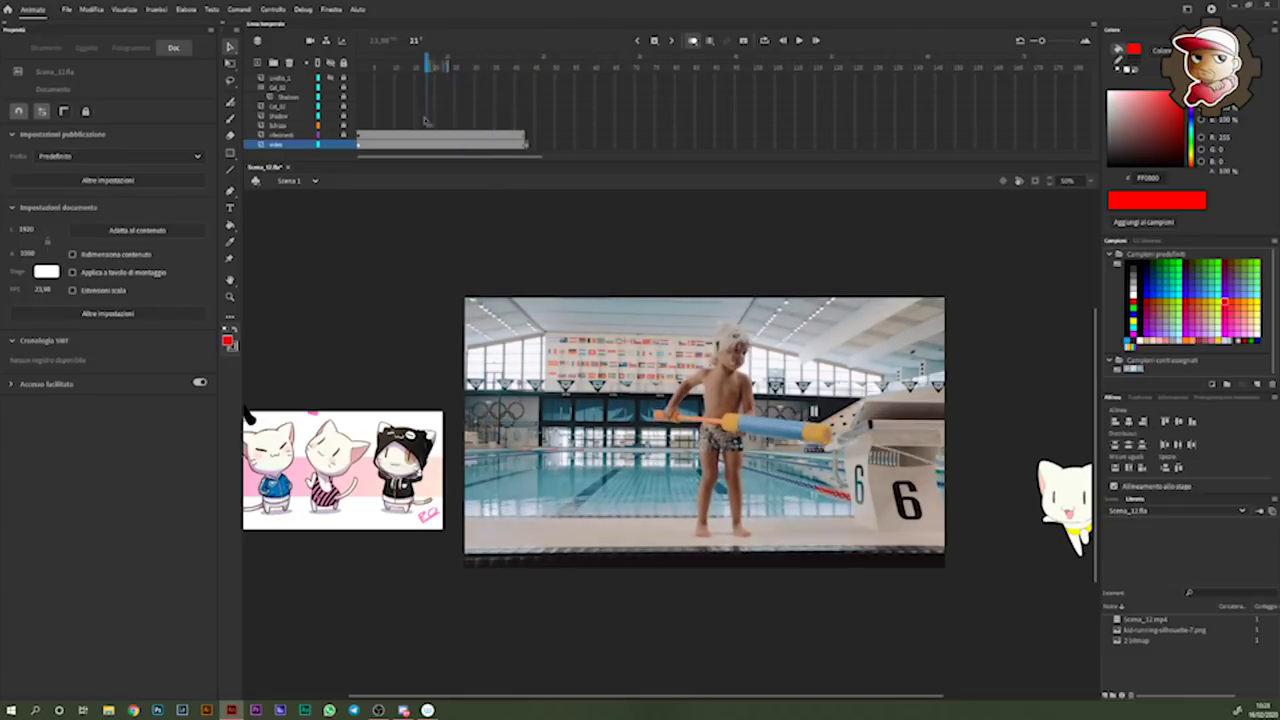
pyautogui.moveTo(479, 100); pyautogui.dragTo(367, 122)
# - Set the video layer's Color Effect brightness to -56%
pyautogui.click(297, 148)
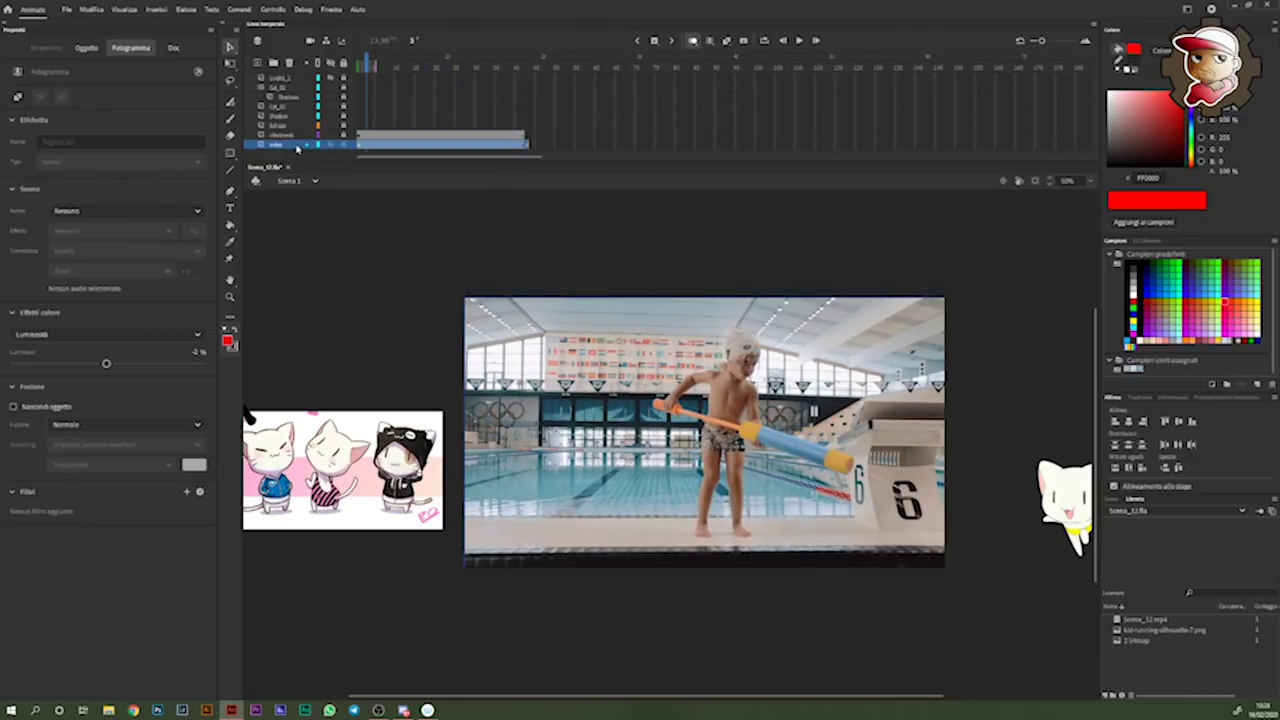
pyautogui.moveTo(106, 363); pyautogui.dragTo(56, 363)
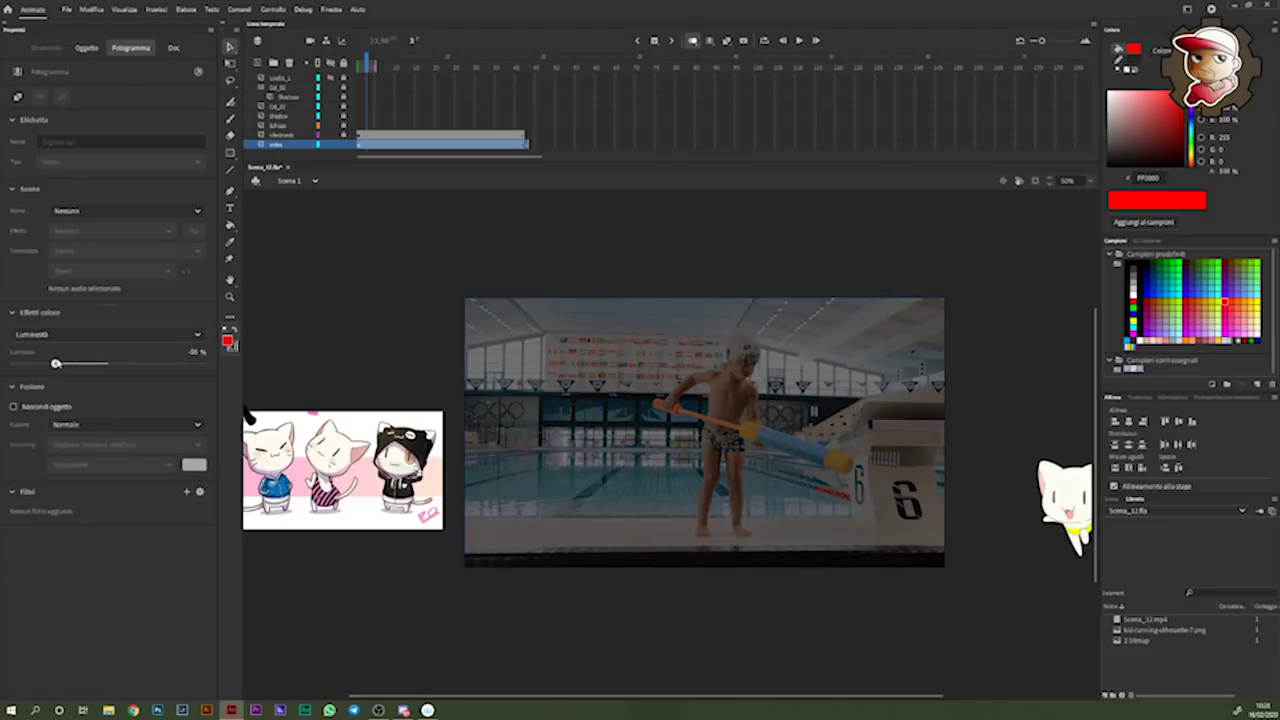
pyautogui.click(556, 275)
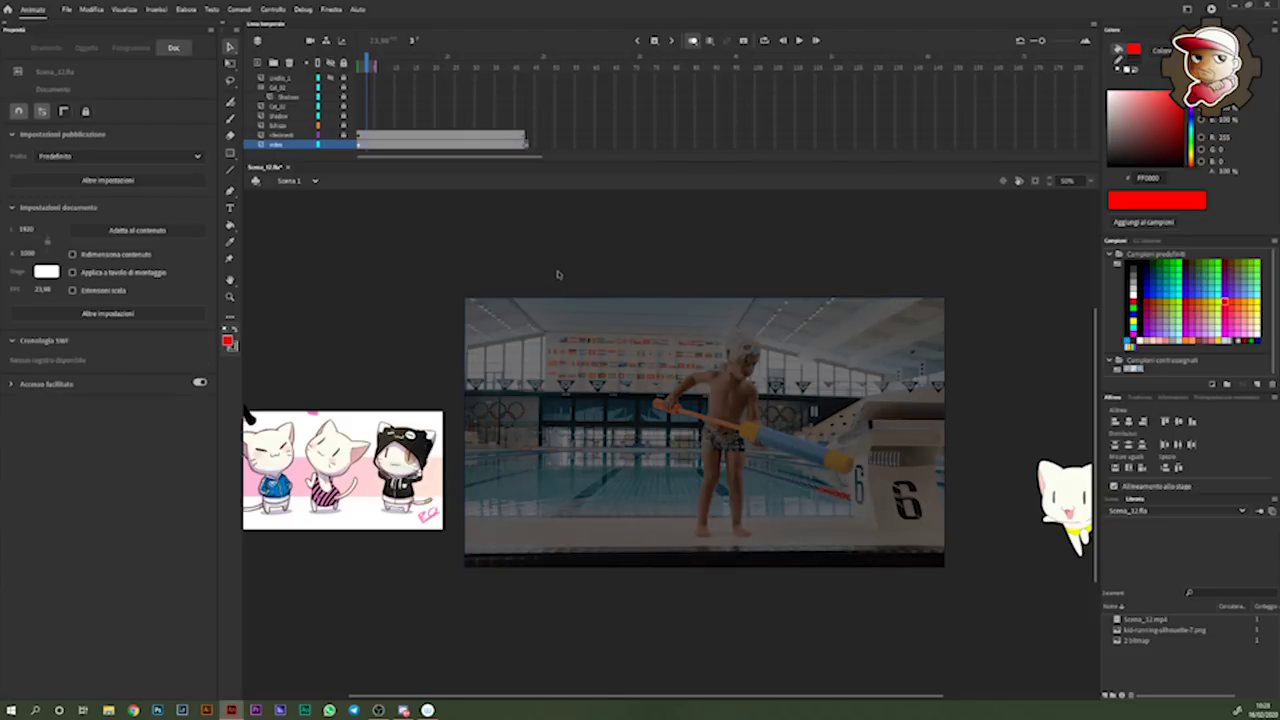
pyautogui.click(359, 127)
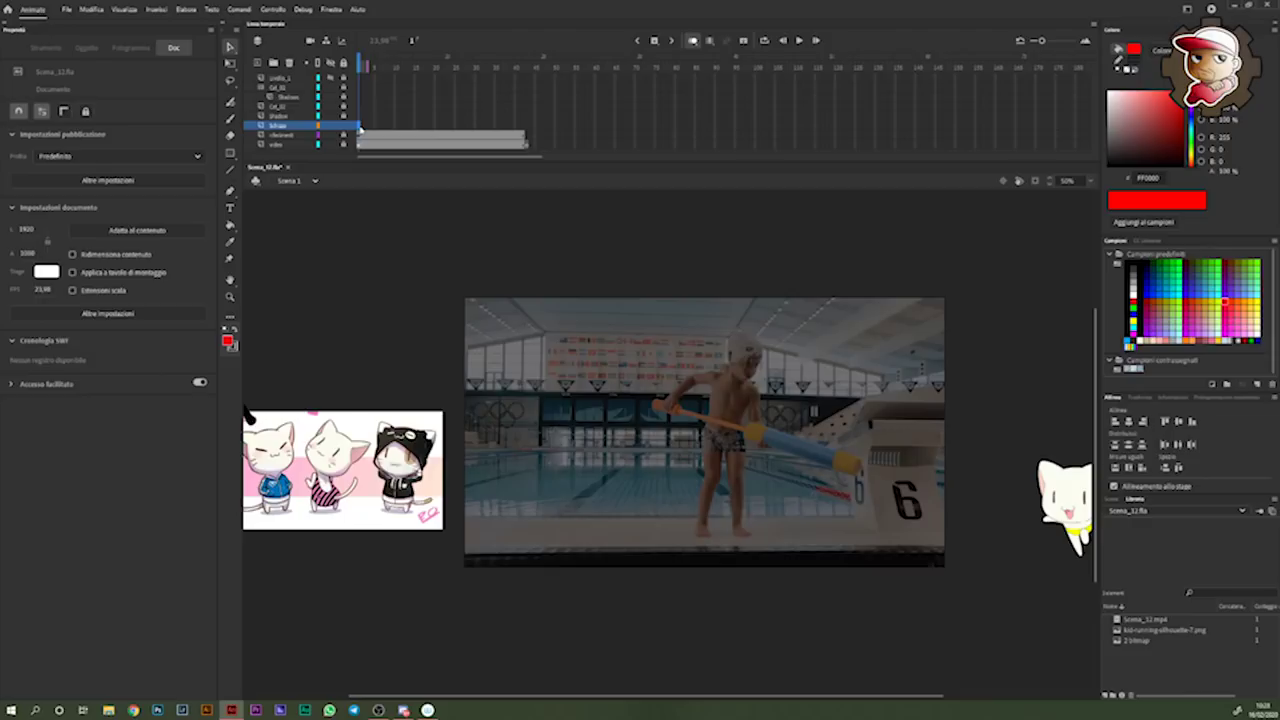
# - On the Schizzo layer, step ahead two frames and pan to the running silhouette reference
pyautogui.click(364, 132)
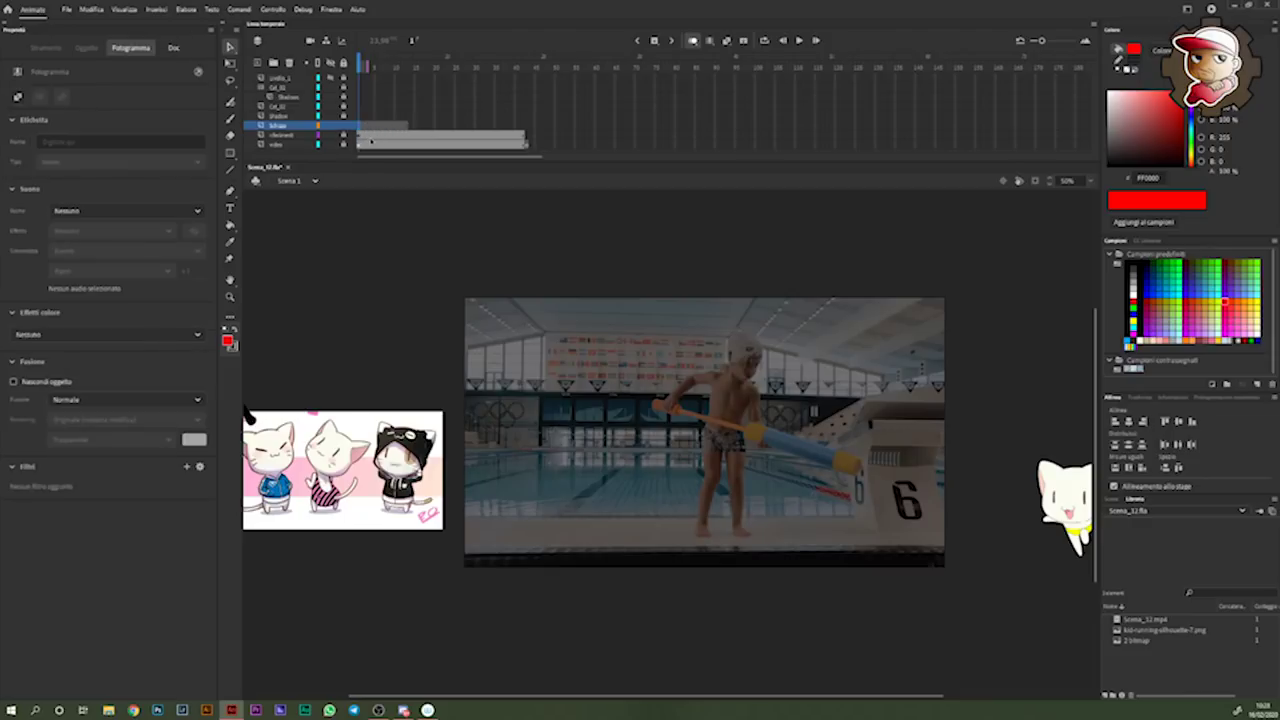
pyautogui.click(410, 239)
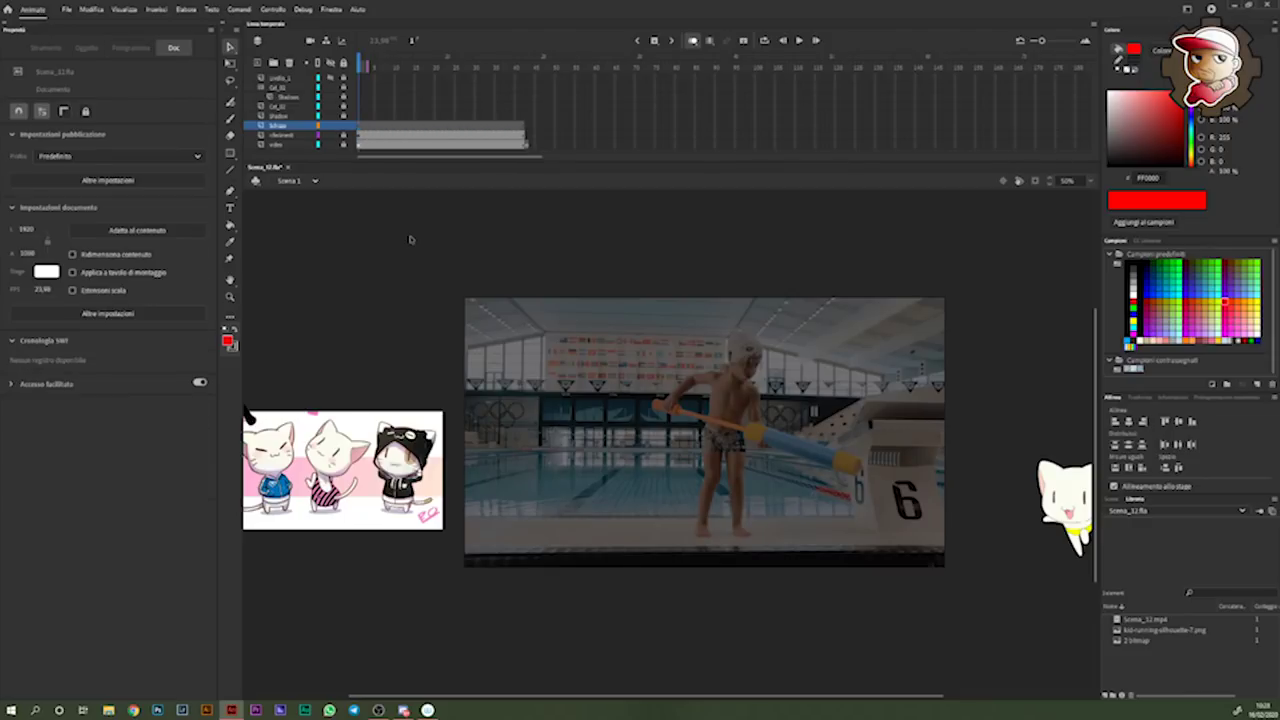
pyautogui.press('.')
pyautogui.press('.')
pyautogui.press('.')
pyautogui.press('.')
pyautogui.press('.')
pyautogui.press('.')
pyautogui.press('.')
pyautogui.press('.')
pyautogui.press('.')
pyautogui.press('.')
pyautogui.press('.')
pyautogui.press('.')
pyautogui.press('.')
pyautogui.press('.')
pyautogui.press('.')
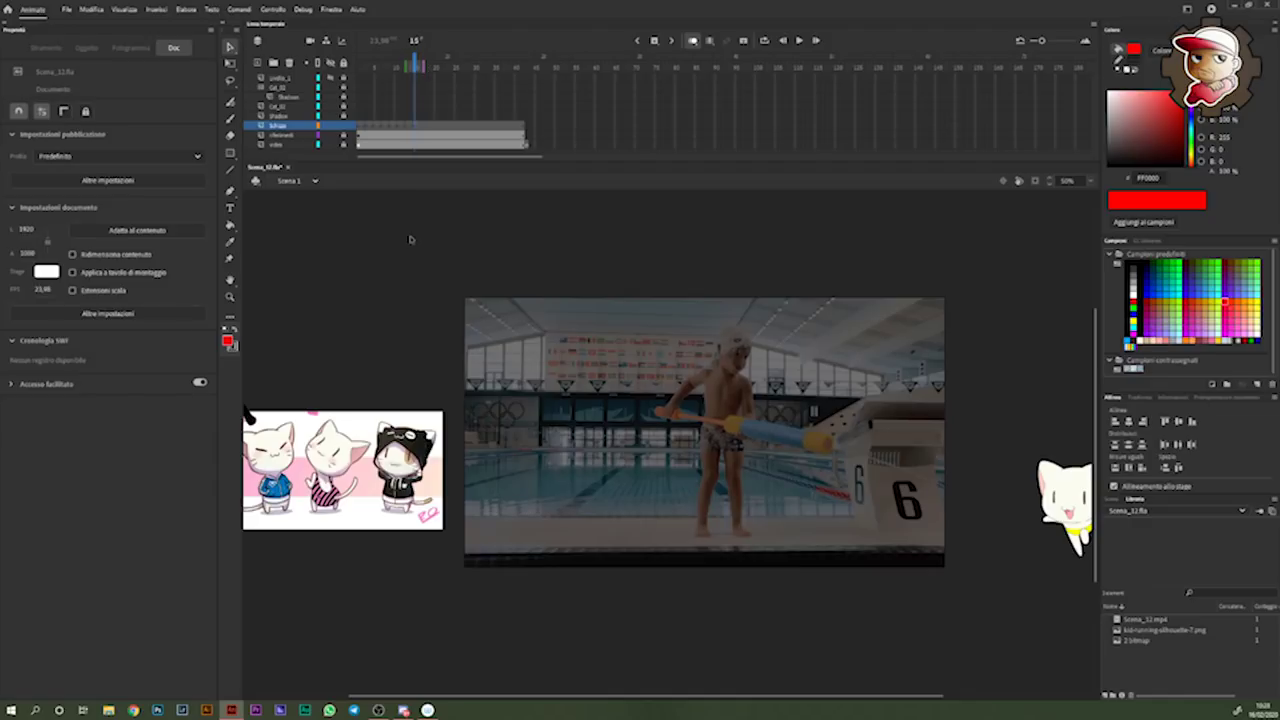
pyautogui.press('.')
pyautogui.press('.')
pyautogui.press('.')
pyautogui.press('.')
pyautogui.press('.')
pyautogui.press('.')
pyautogui.press('.')
pyautogui.press('.')
pyautogui.press('.')
pyautogui.press('.')
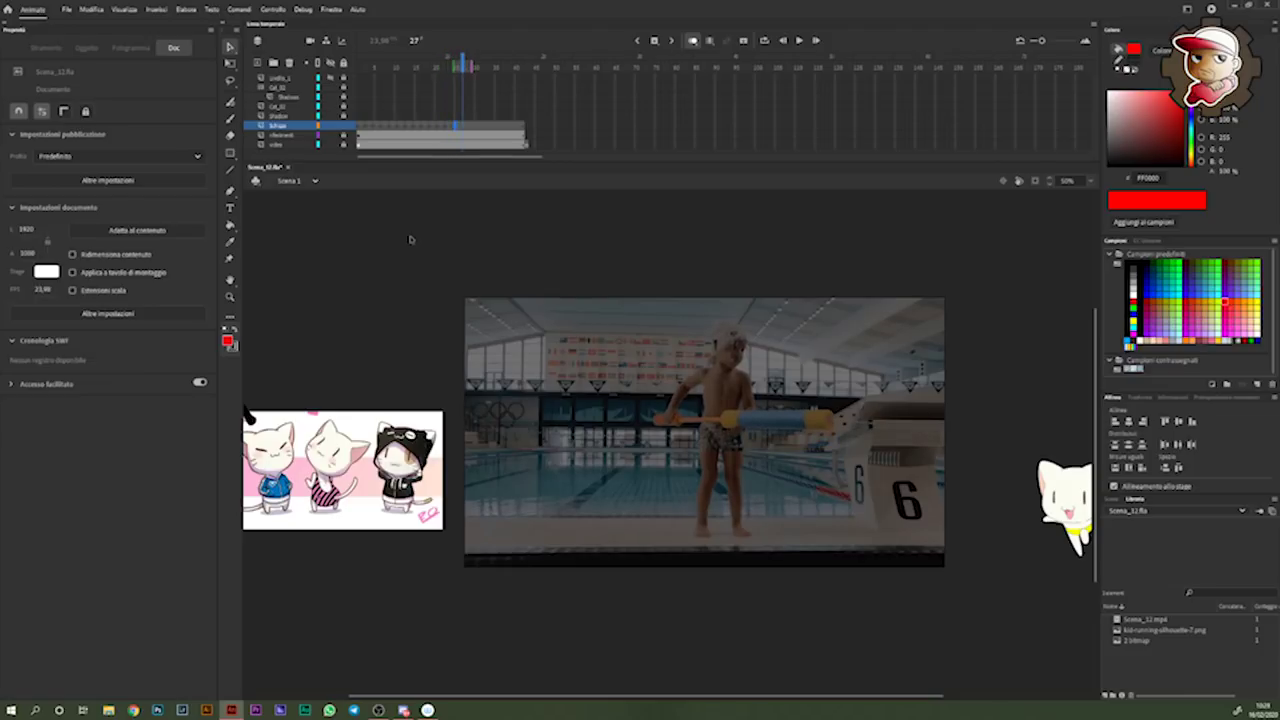
pyautogui.moveTo(743, 543); pyautogui.dragTo(842, 558)
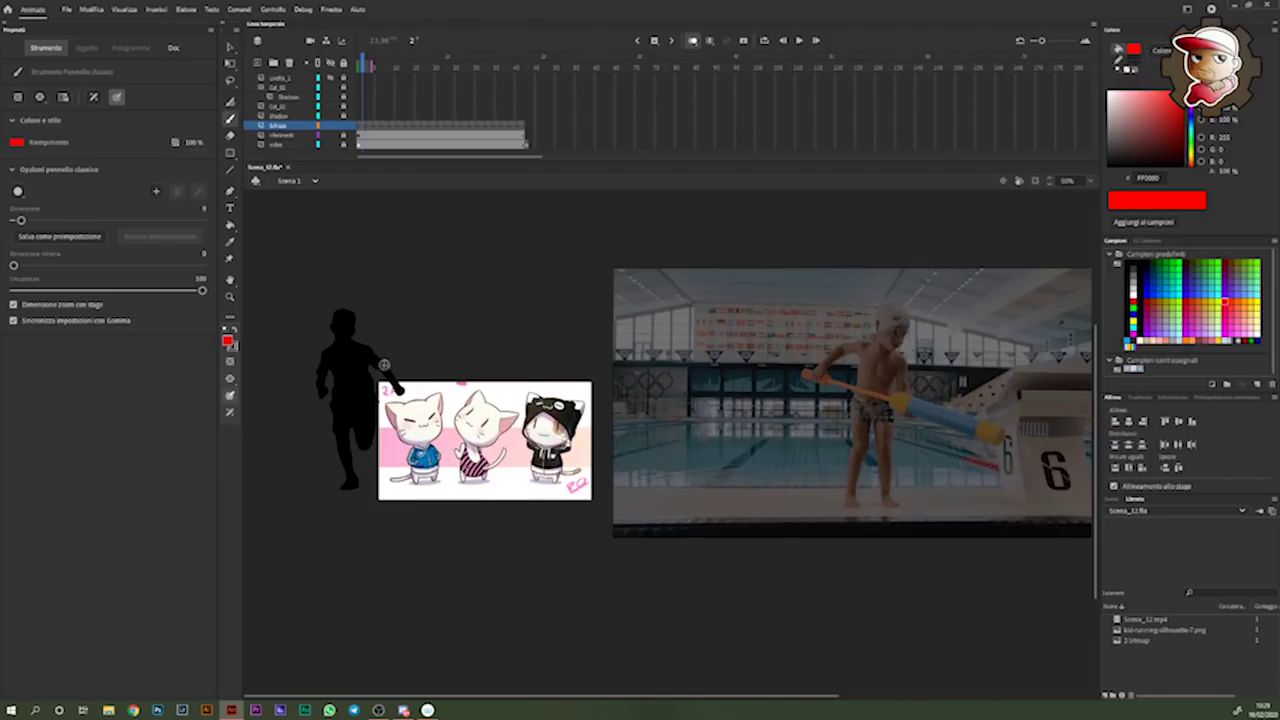
# - Draw red guide lines across the silhouette's arm, head and feet, then undo them
pyautogui.moveTo(424, 397); pyautogui.dragTo(356, 397)
pyautogui.moveTo(410, 304); pyautogui.dragTo(342, 302)
pyautogui.moveTo(440, 484); pyautogui.dragTo(345, 484)
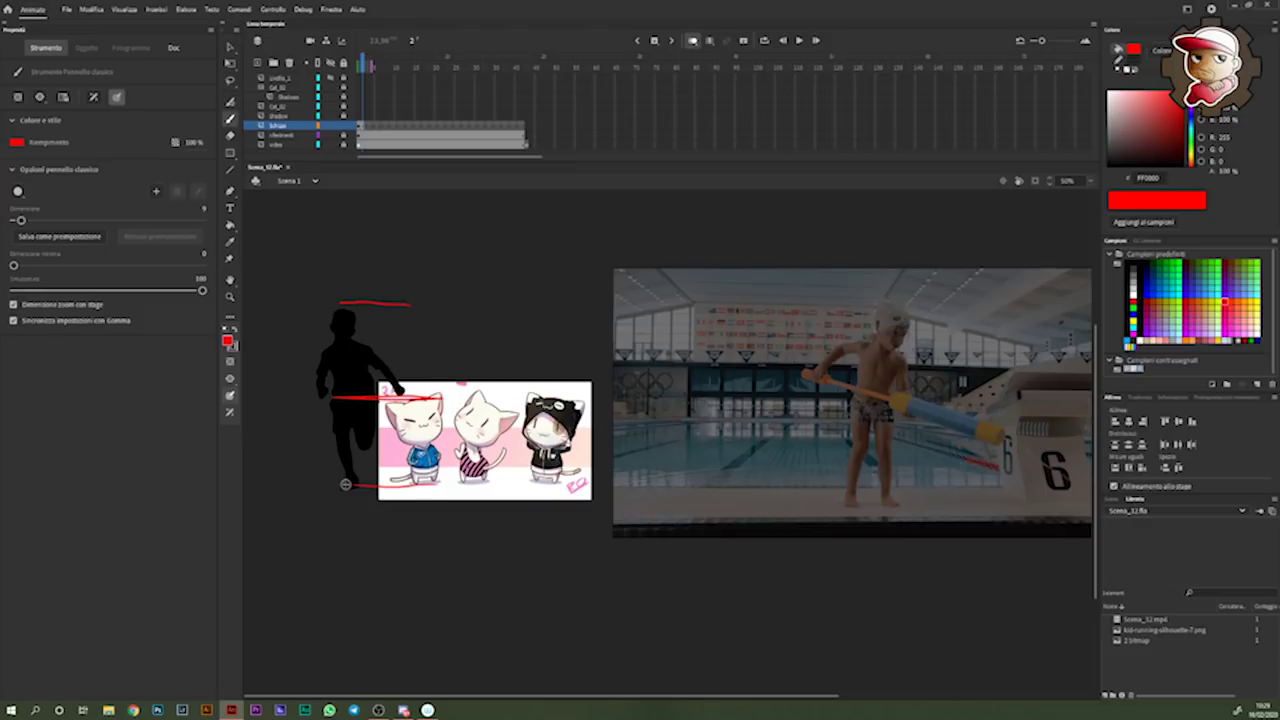
pyautogui.hotkey('ctrl', 'z')
pyautogui.hotkey('ctrl', 'z')
pyautogui.hotkey('ctrl', 'z')
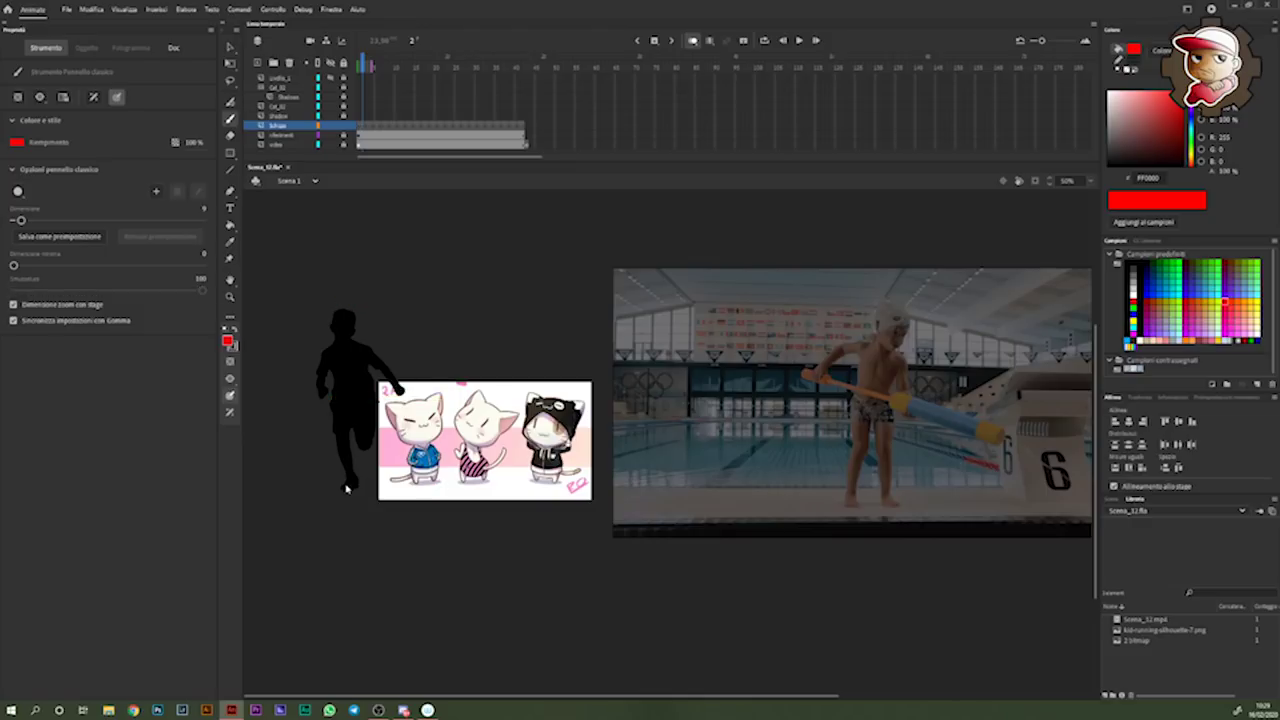
# - Zoom to 100% and try several red lines across the pool, undoing each
pyautogui.moveTo(967, 552); pyautogui.dragTo(852, 543)
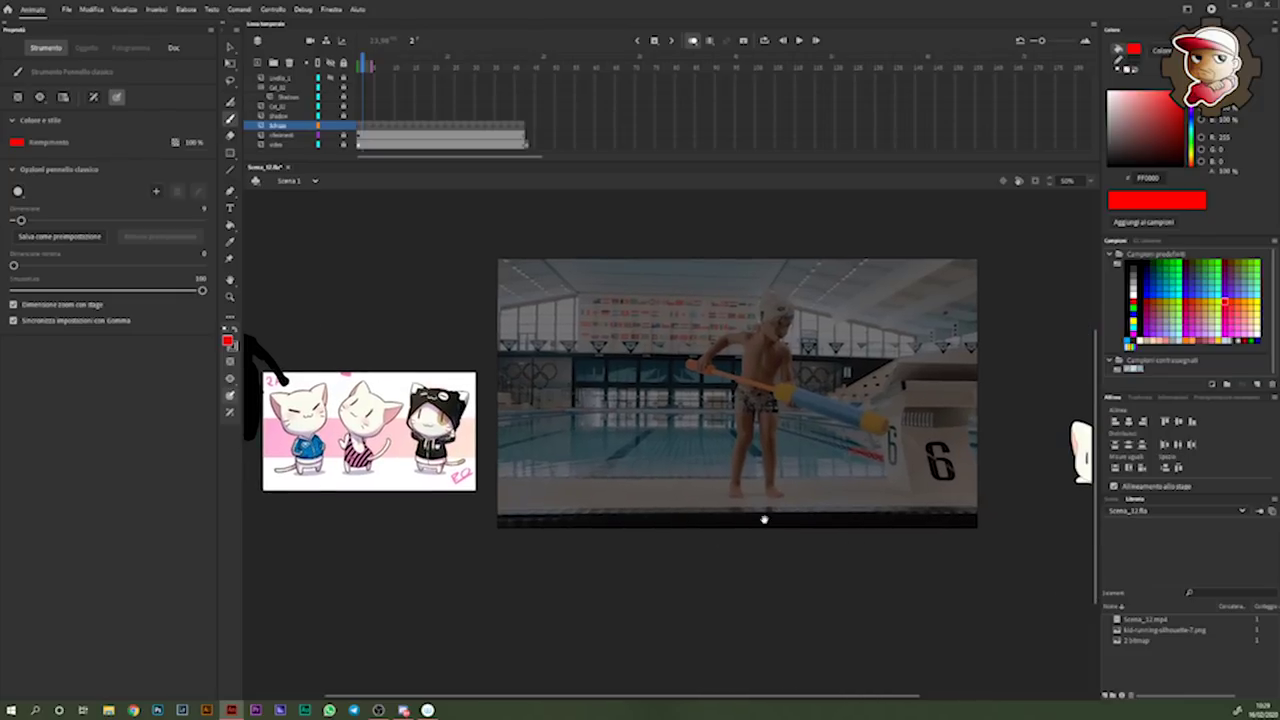
pyautogui.moveTo(764, 519); pyautogui.dragTo(830, 533)
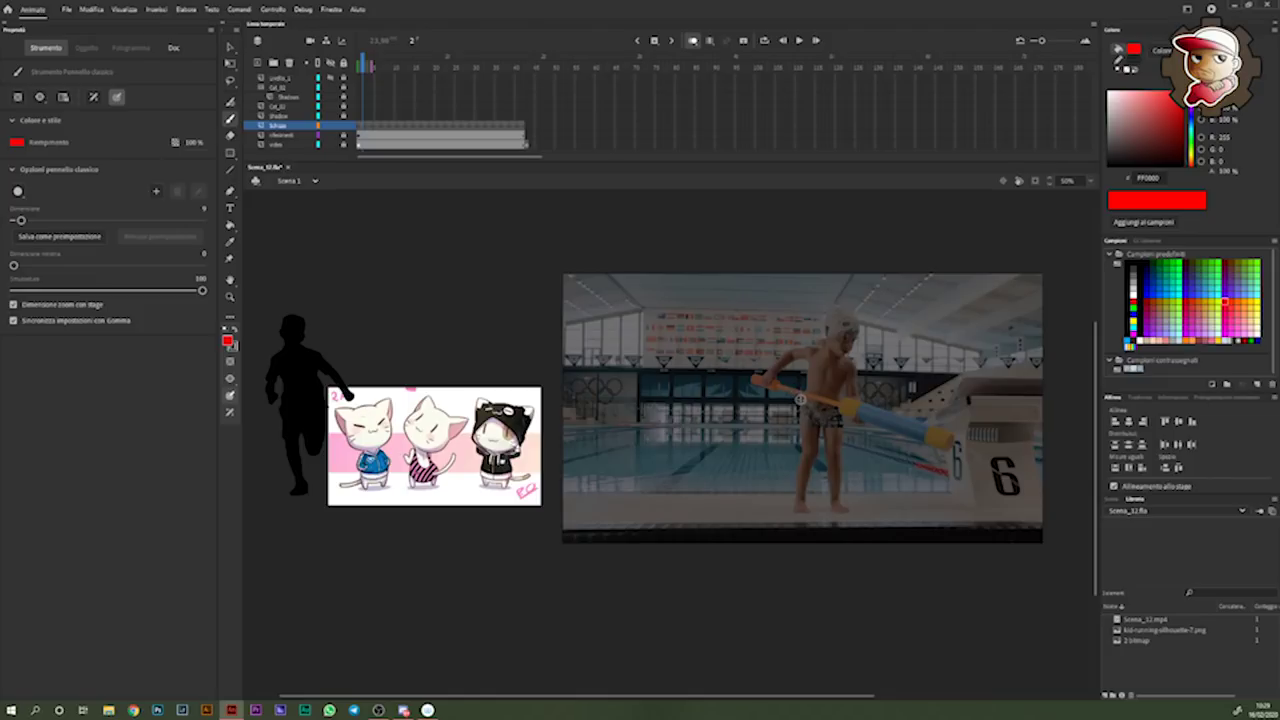
pyautogui.hotkey('ctrl', 'z')
pyautogui.moveTo(806, 399); pyautogui.dragTo(615, 398)
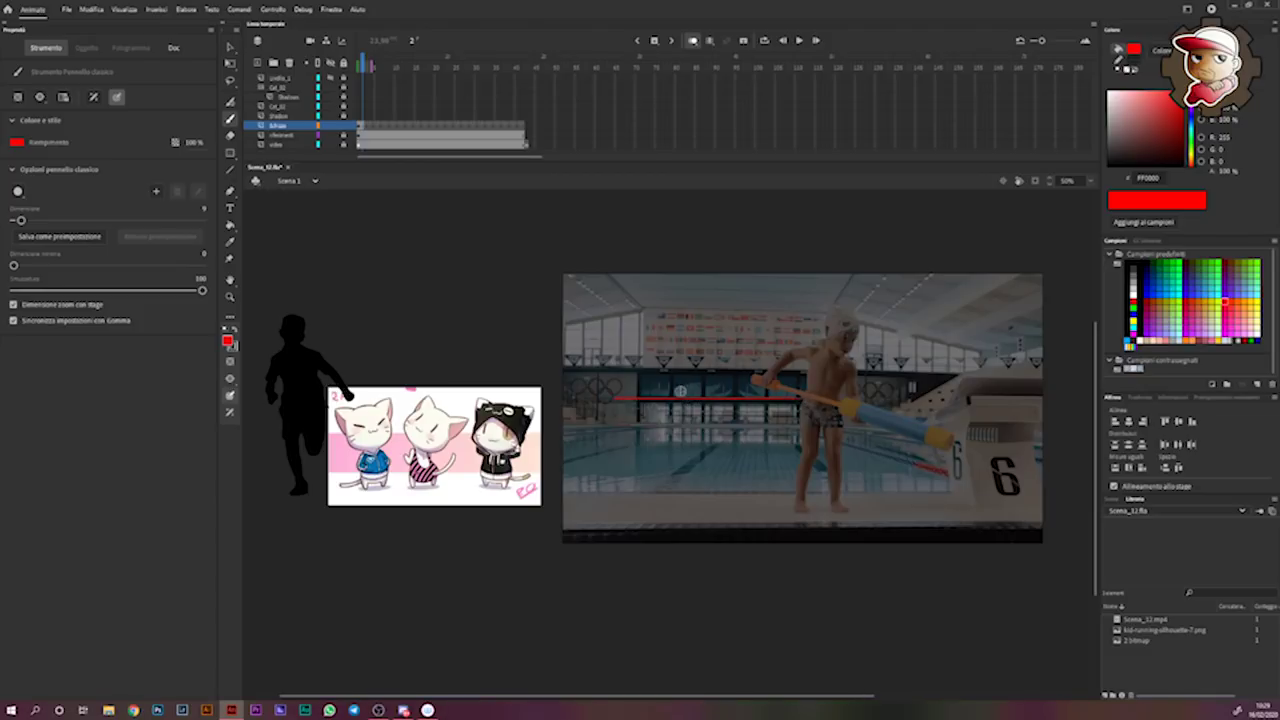
pyautogui.hotkey('ctrl', '=')
pyautogui.hotkey('ctrl', 'z')
pyautogui.moveTo(830, 372); pyautogui.dragTo(414, 372)
pyautogui.hotkey('ctrl', 'z')
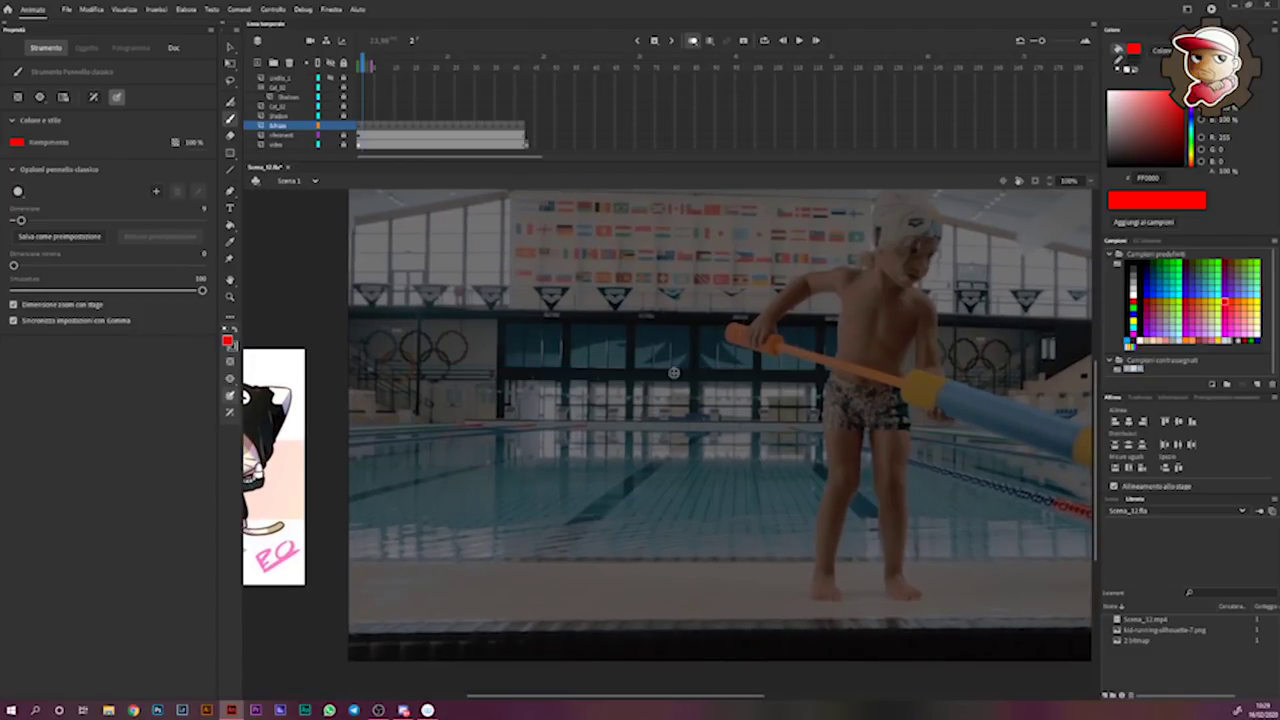
# - Sketch a red arrow over the pool, view the off-stage image, then undo the annotations
pyautogui.hscroll(1, 881, 478)
pyautogui.hscroll(1, 654, 388)
pyautogui.scroll(1, 654, 388)
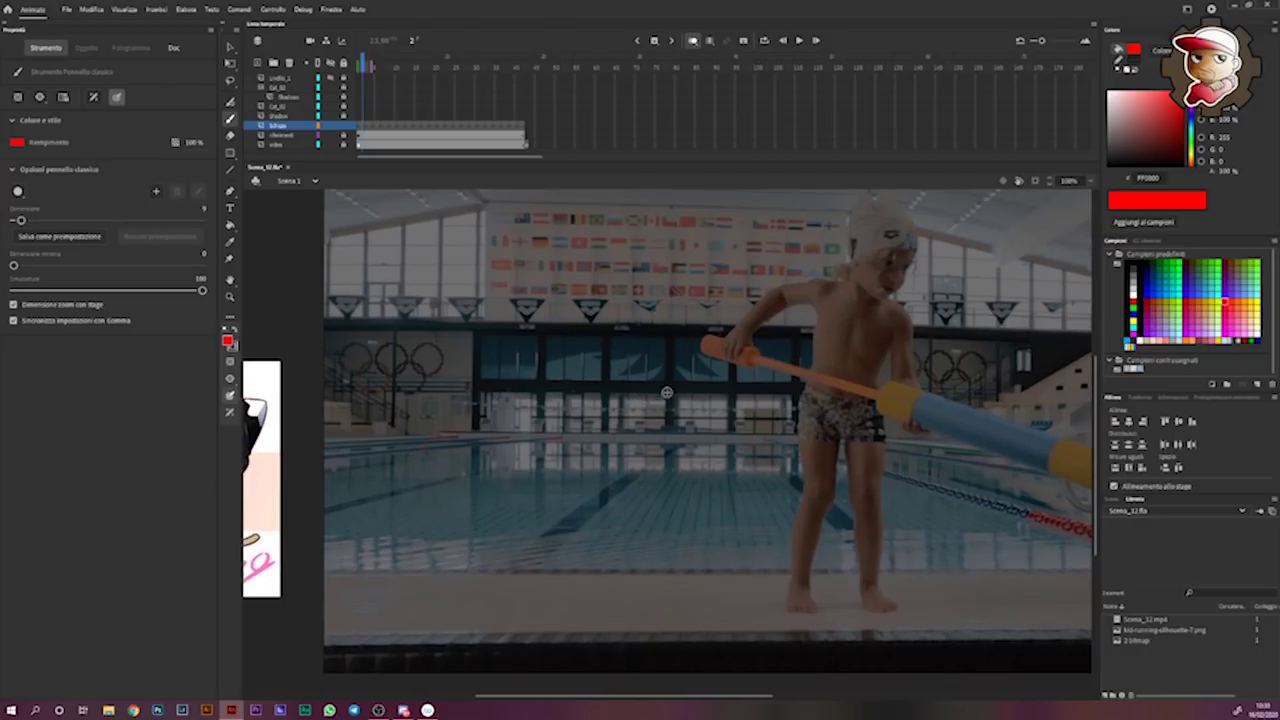
pyautogui.moveTo(557, 465); pyautogui.dragTo(420, 330)
pyautogui.moveTo(437, 378)
pyautogui.mouseDown()
pyautogui.moveTo(420, 328)
pyautogui.moveTo(480, 340)
pyautogui.mouseUp()
pyautogui.moveTo(909, 533)
pyautogui.mouseDown()
pyautogui.moveTo(657, 543)
pyautogui.moveTo(737, 594)
pyautogui.moveTo(812, 540)
pyautogui.moveTo(781, 571)
pyautogui.mouseUp()
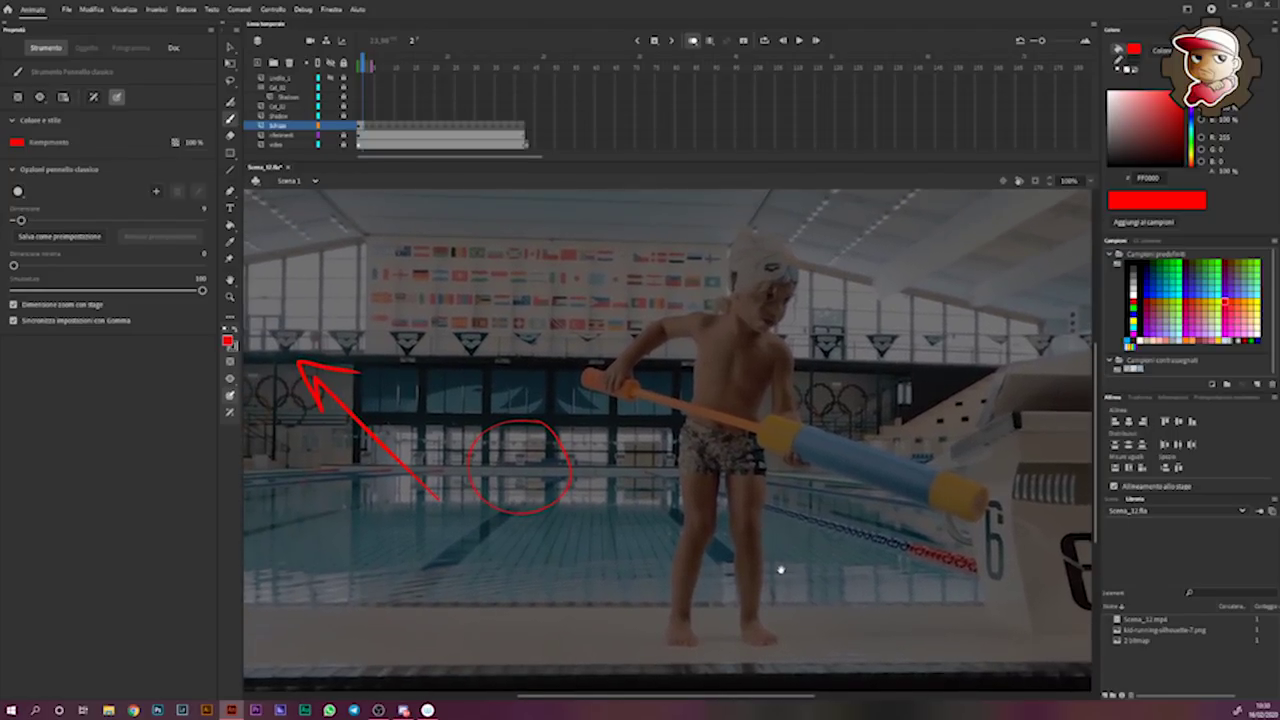
pyautogui.moveTo(910, 530); pyautogui.dragTo(866, 523)
pyautogui.moveTo(658, 518); pyautogui.dragTo(821, 521)
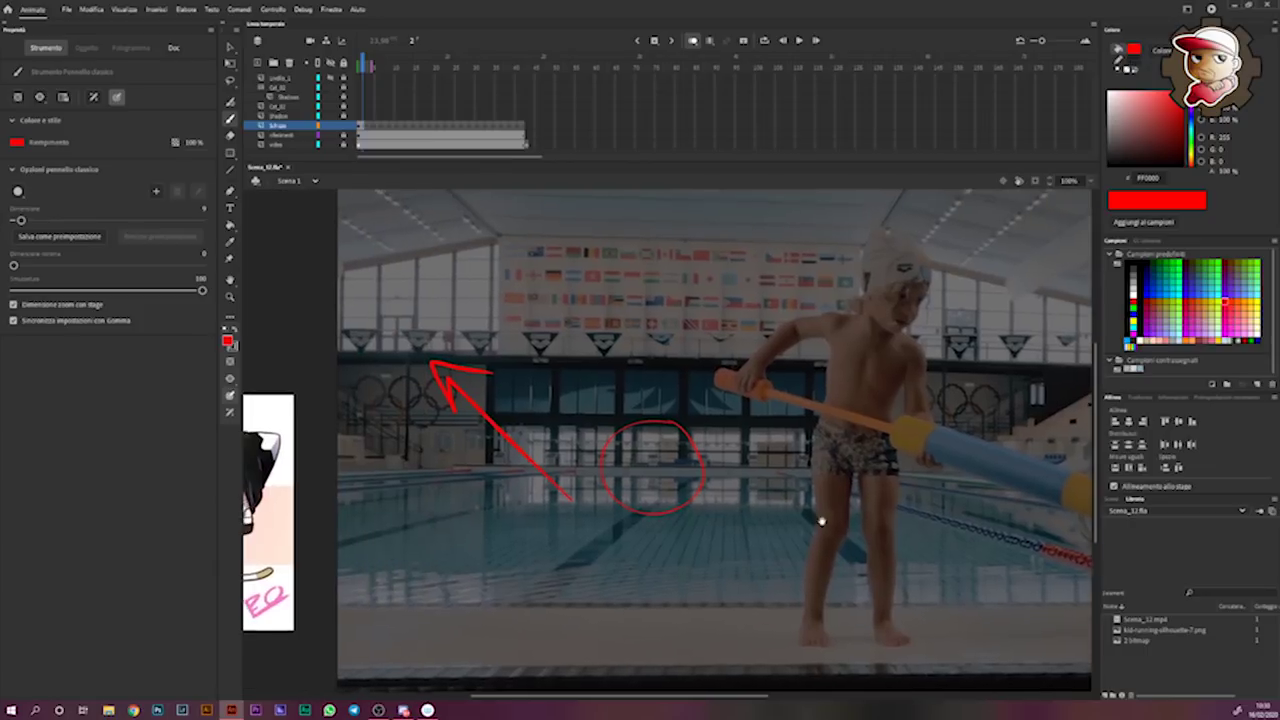
pyautogui.hotkey('ctrl', 'z')
pyautogui.hotkey('ctrl', 'z')
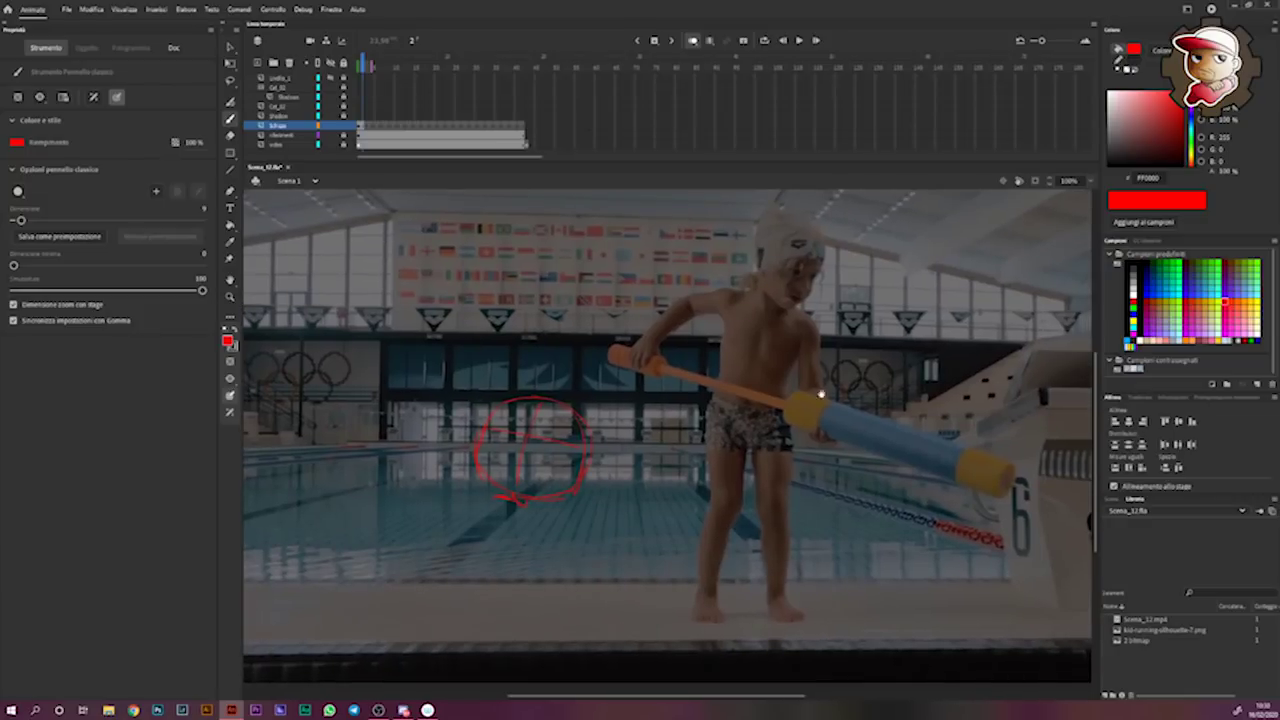
# - Test red strokes near the tube, then draw a straight red line across the pool
pyautogui.moveTo(843, 404); pyautogui.dragTo(706, 509)
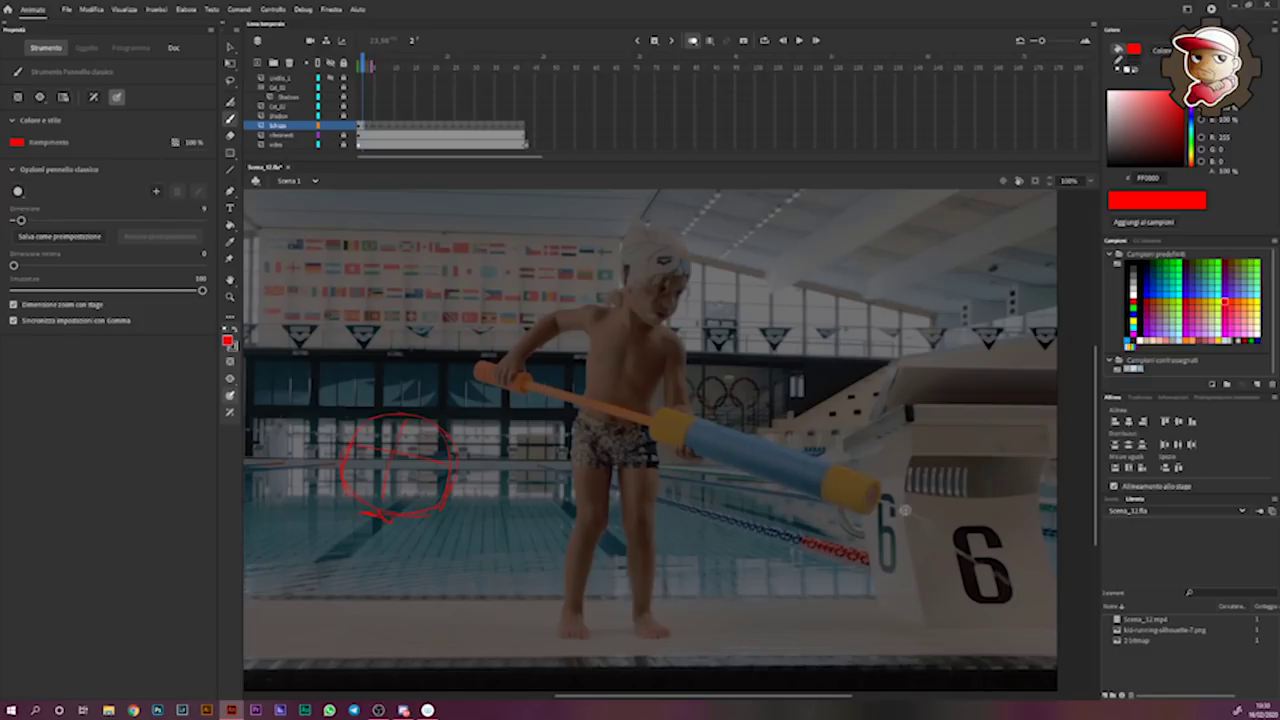
pyautogui.hotkey('ctrl', 'z')
pyautogui.moveTo(822, 416); pyautogui.dragTo(796, 492)
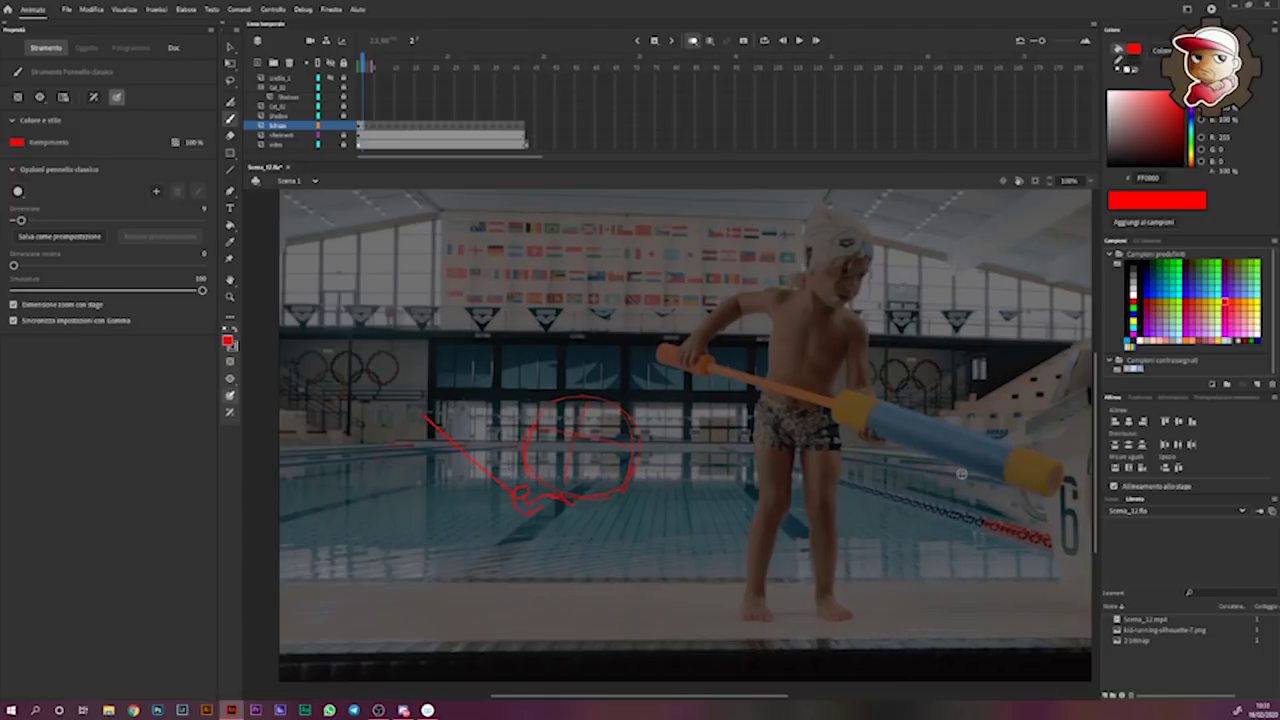
pyautogui.hotkey('ctrl', 'z')
pyautogui.moveTo(283, 440); pyautogui.dragTo(509, 513)
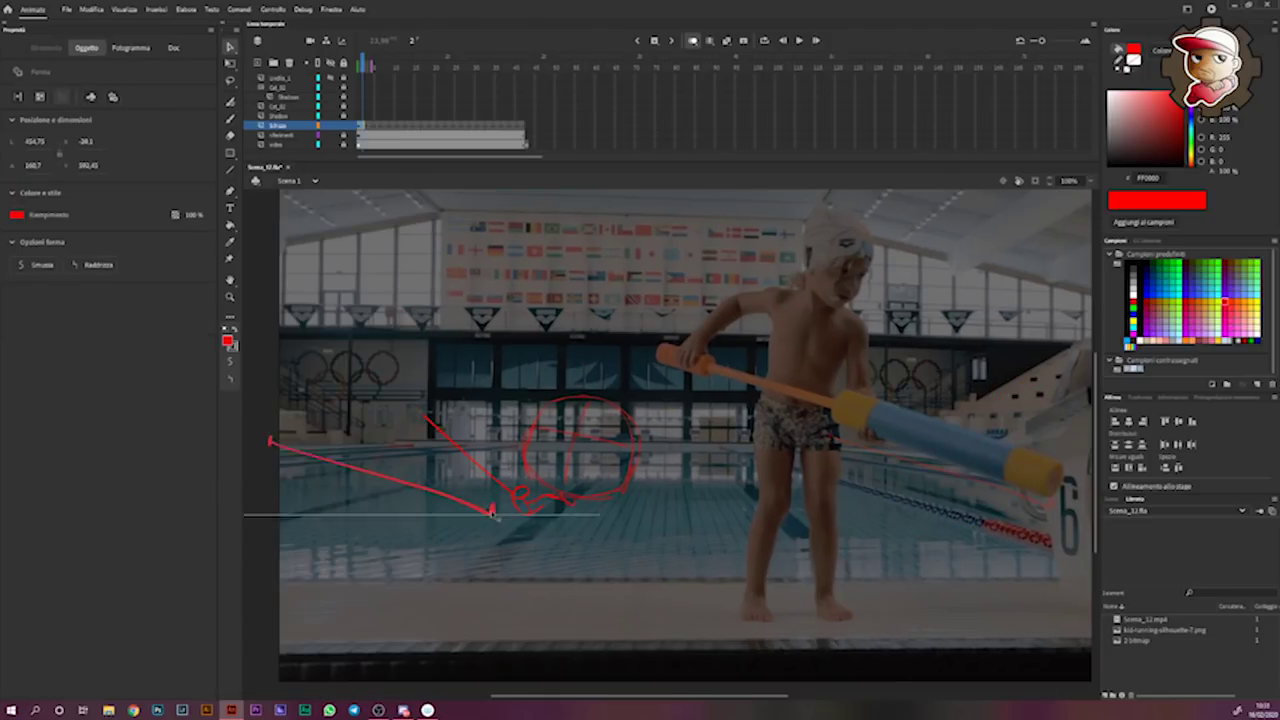
# - Rotate the red tube line to a new angle with Free Transform and advance to frame 4
pyautogui.press('v')
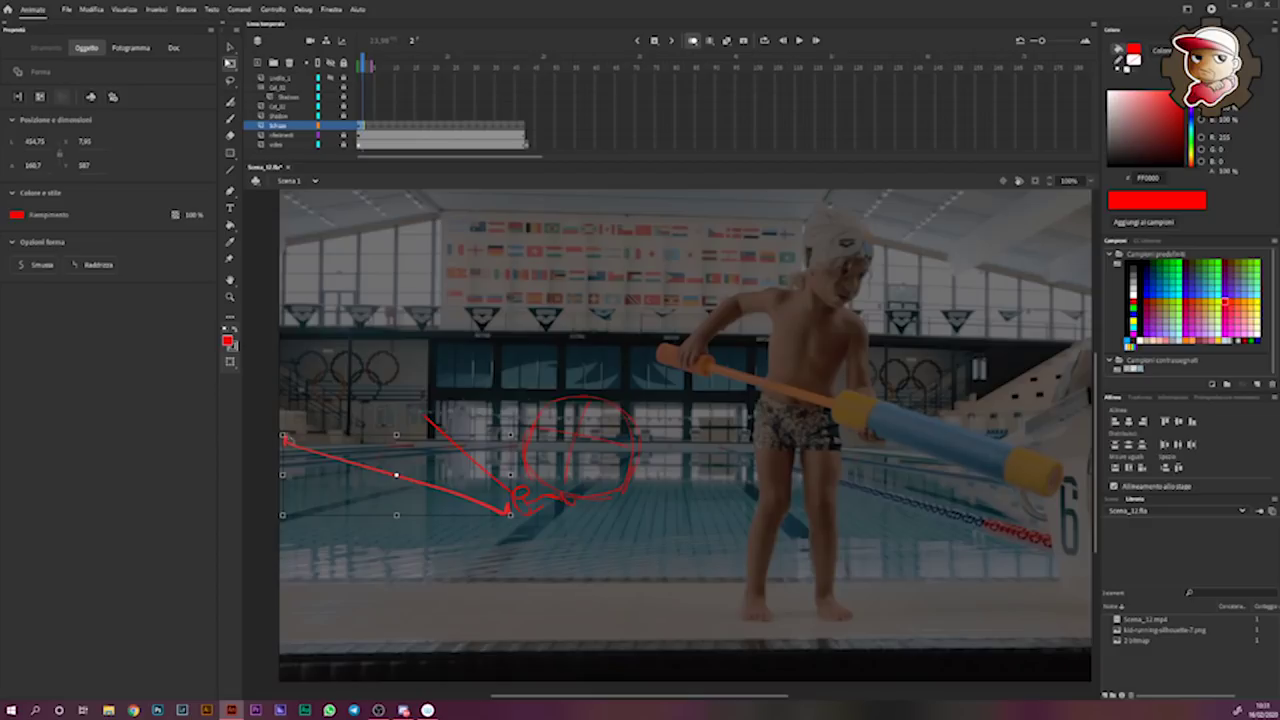
pyautogui.moveTo(290, 441); pyautogui.dragTo(289, 406)
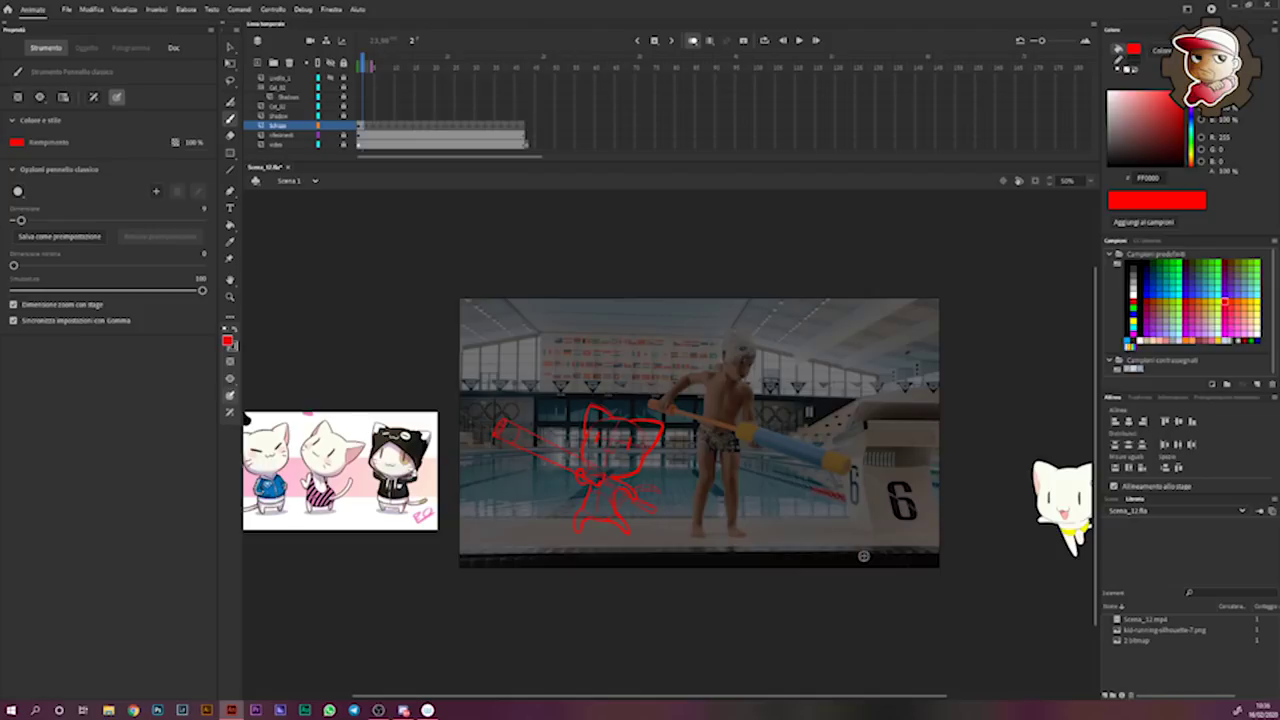
pyautogui.press('.')
pyautogui.press('.')
pyautogui.press('.')
pyautogui.press('.')
pyautogui.press('.')
pyautogui.press('.')
pyautogui.press('.')
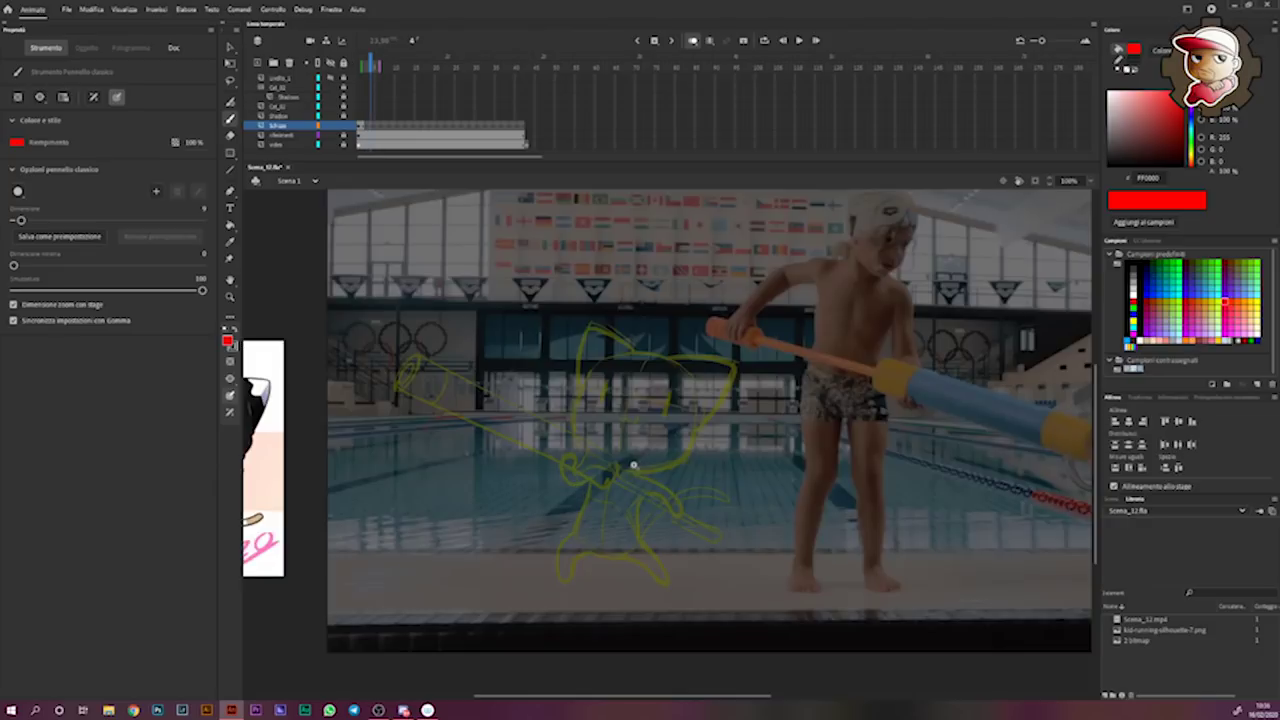
# - At 100% zoom, draw a red cylinder outline for the tube with two sides and a curved end
pyautogui.hotkey('ctrl', '=')
pyautogui.moveTo(660, 473); pyautogui.dragTo(756, 503)
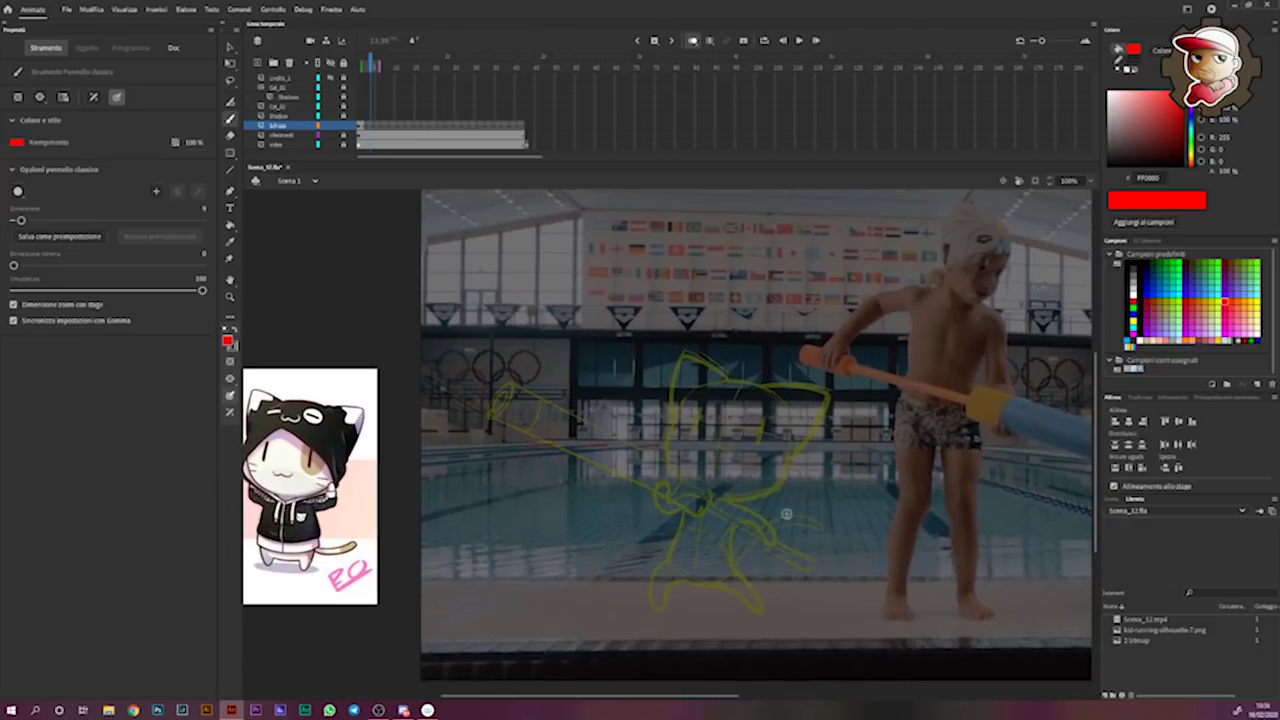
pyautogui.moveTo(727, 499); pyautogui.dragTo(500, 423)
pyautogui.moveTo(706, 510); pyautogui.dragTo(491, 415)
pyautogui.moveTo(538, 395); pyautogui.dragTo(543, 418)
# - Rotate, nudge and stretch the red tube with Free Transform into a steeper angle
pyautogui.press('q')
pyautogui.moveTo(505, 372); pyautogui.dragTo(515, 345)
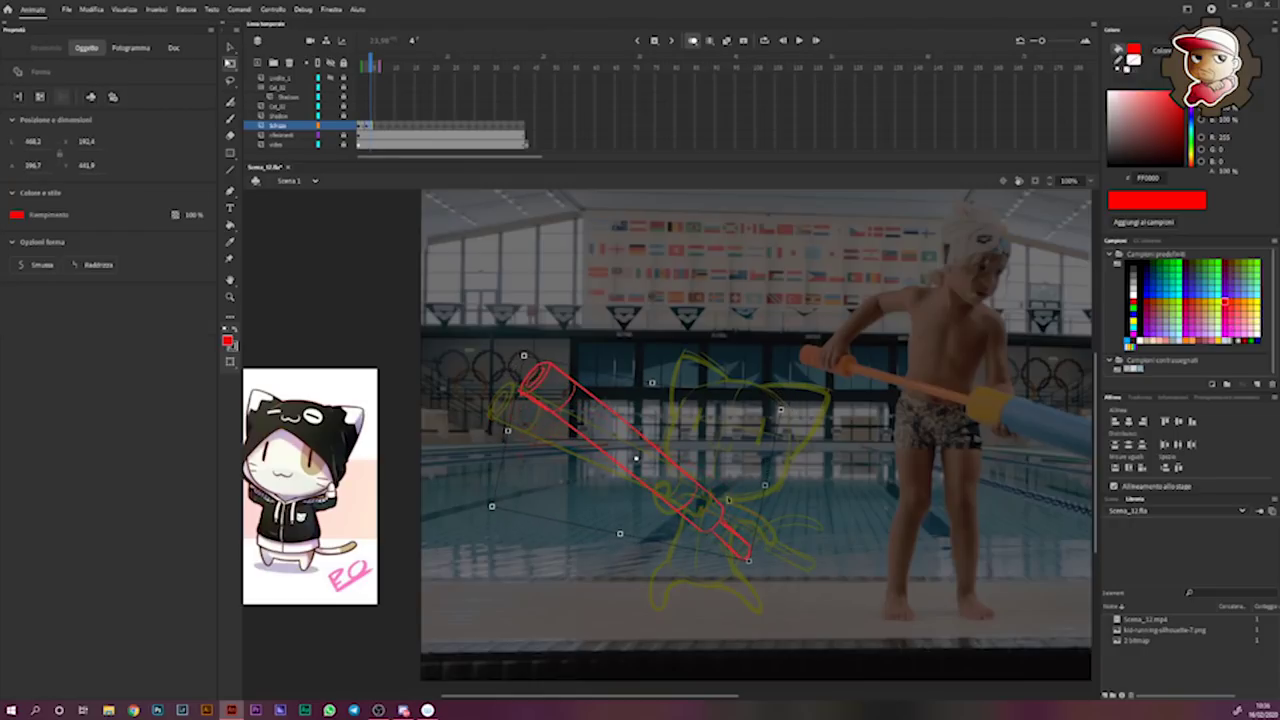
pyautogui.moveTo(720, 508); pyautogui.dragTo(727, 490)
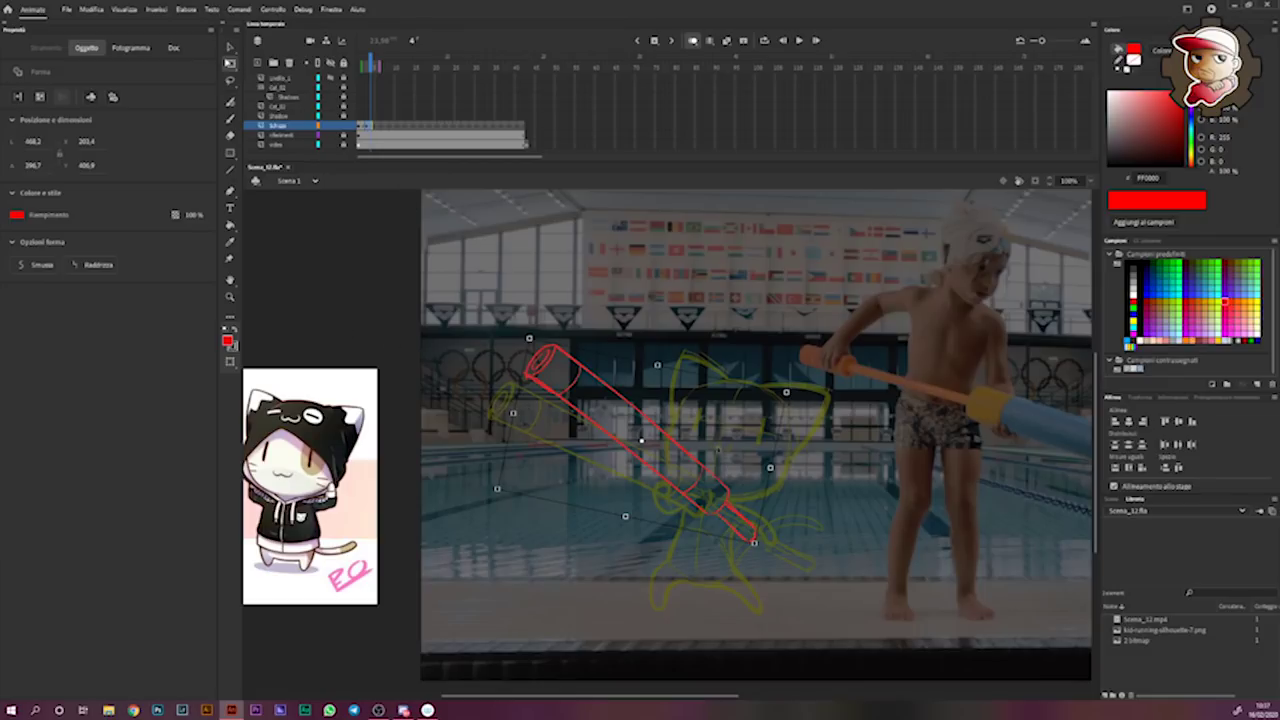
pyautogui.moveTo(754, 541); pyautogui.dragTo(737, 538)
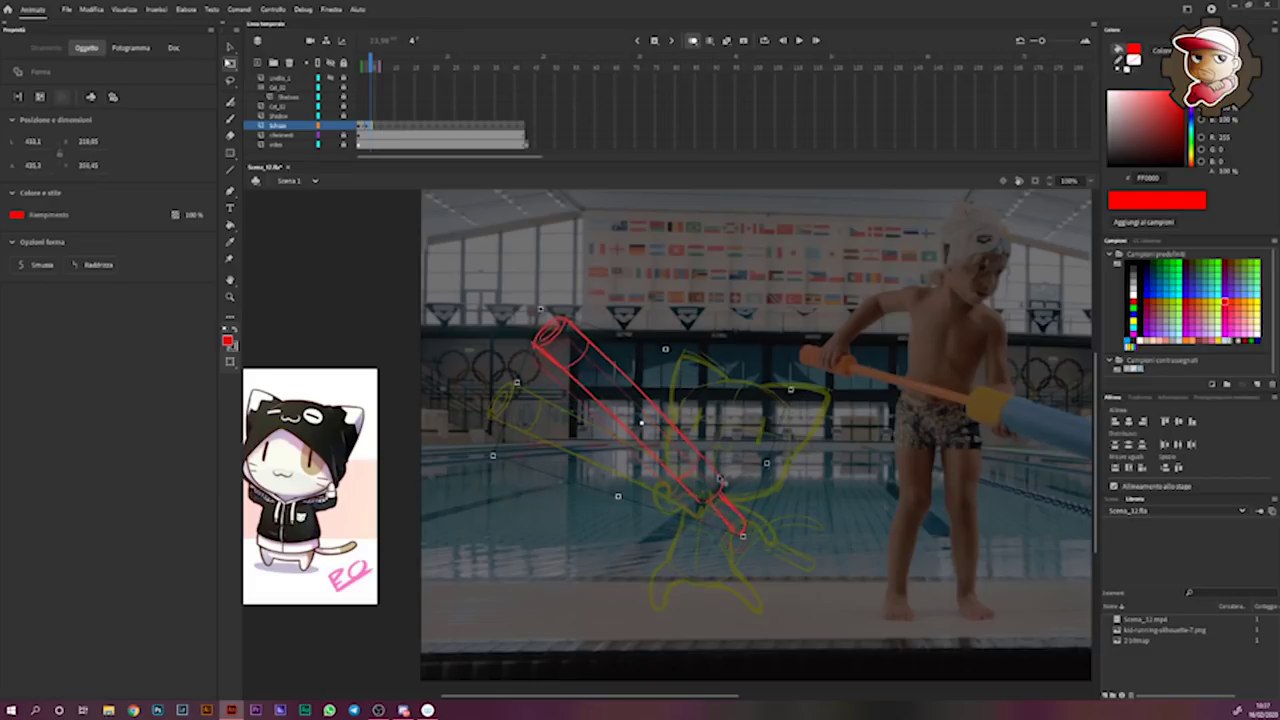
pyautogui.moveTo(737, 538); pyautogui.dragTo(711, 516)
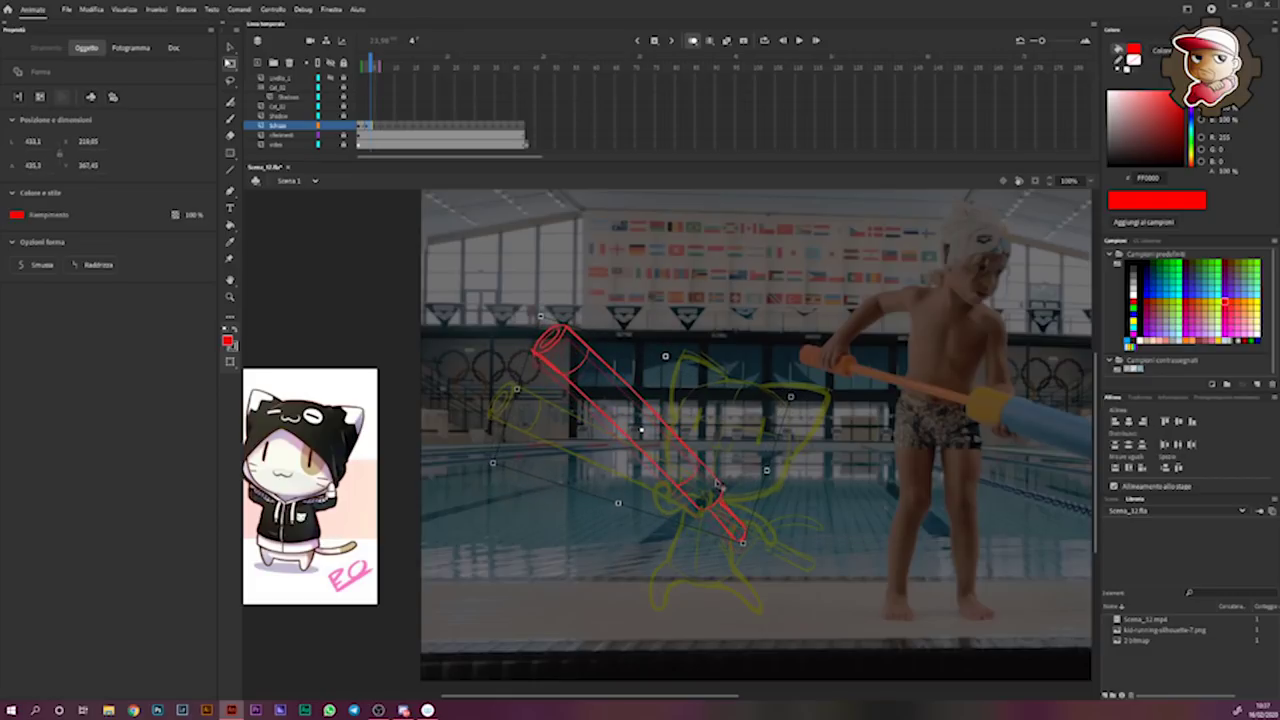
pyautogui.press('b')
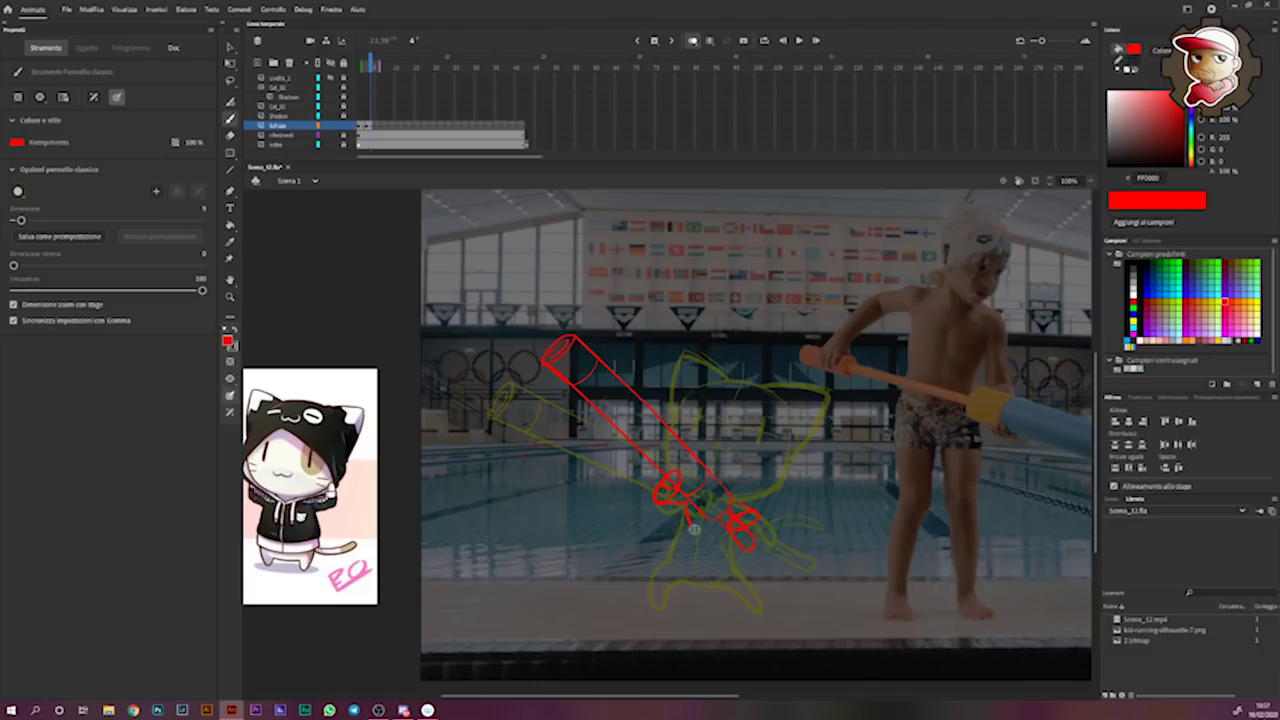
# - Draw round red paws on the lower tube and a small stick figure with arm and leg
pyautogui.moveTo(705, 511); pyautogui.dragTo(701, 561)
pyautogui.moveTo(552, 510)
pyautogui.mouseDown()
pyautogui.moveTo(558, 522)
pyautogui.moveTo(528, 493)
pyautogui.mouseUp()
pyautogui.moveTo(495, 548)
pyautogui.mouseDown()
pyautogui.moveTo(484, 541)
pyautogui.moveTo(529, 508)
pyautogui.mouseUp()
pyautogui.moveTo(557, 580); pyautogui.dragTo(564, 603)
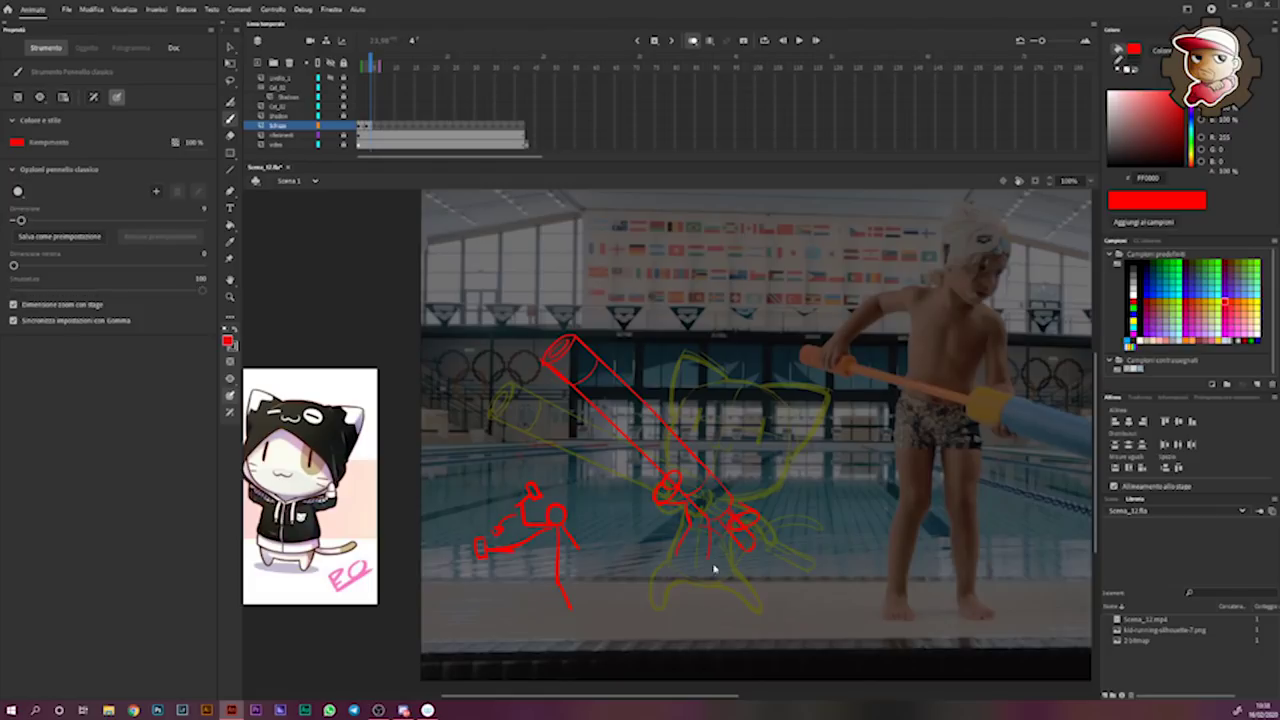
# - Sketch red looping, hooked and arc strokes for the pose, undoing stray vertical lines
pyautogui.hotkey('ctrl', 'z')
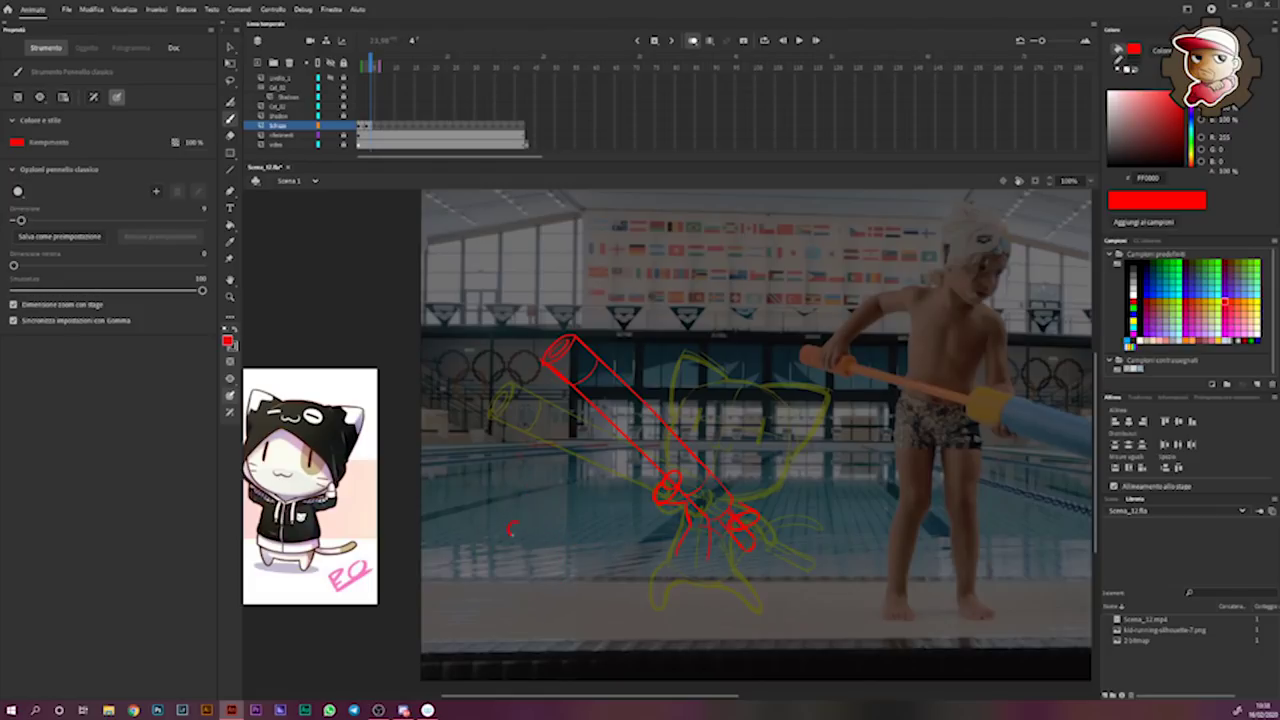
pyautogui.moveTo(518, 528)
pyautogui.mouseDown()
pyautogui.moveTo(557, 508)
pyautogui.moveTo(570, 532)
pyautogui.moveTo(463, 567)
pyautogui.moveTo(513, 596)
pyautogui.moveTo(510, 608)
pyautogui.moveTo(541, 587)
pyautogui.mouseUp()
pyautogui.moveTo(640, 545)
pyautogui.mouseDown()
pyautogui.moveTo(639, 604)
pyautogui.moveTo(681, 548)
pyautogui.mouseUp()
pyautogui.moveTo(597, 560); pyautogui.dragTo(590, 500)
pyautogui.moveTo(575, 452); pyautogui.dragTo(577, 538)
pyautogui.hotkey('ctrl', 'z')
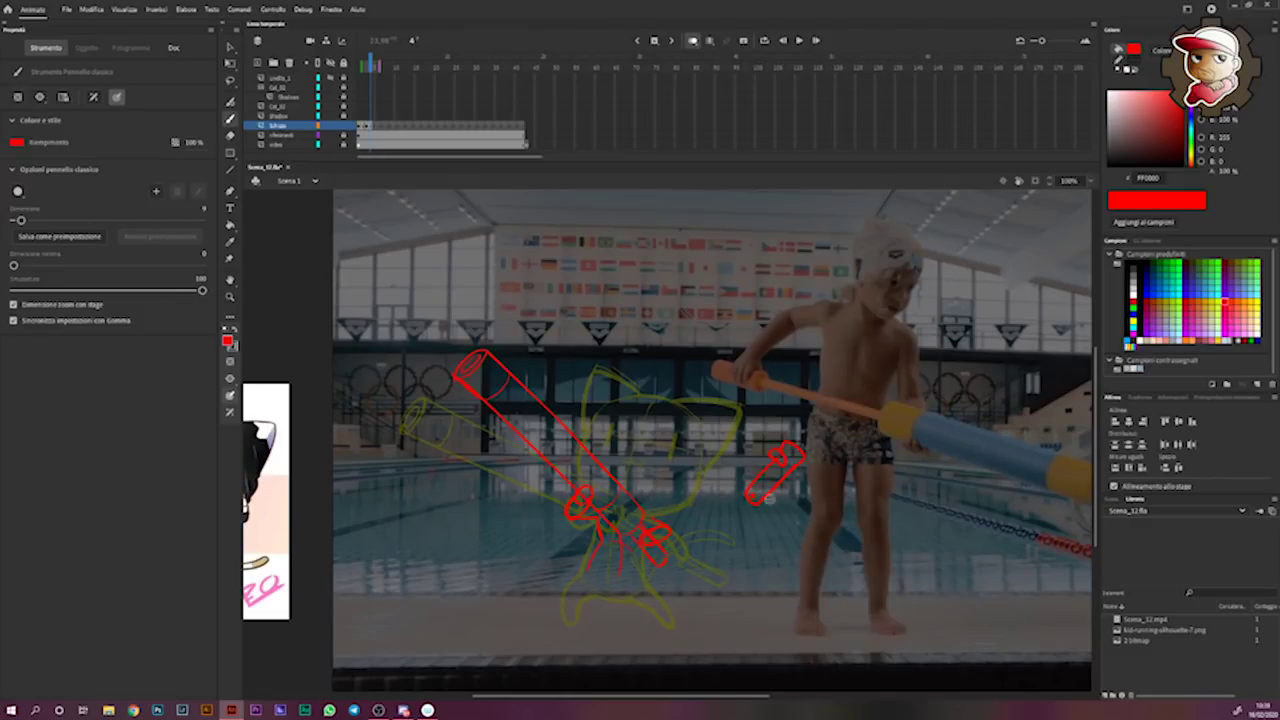
# - Remove the red sketch strokes near the boy's hand with the Lasso and Delete
pyautogui.moveTo(760, 508)
pyautogui.mouseDown()
pyautogui.moveTo(812, 506)
pyautogui.moveTo(826, 464)
pyautogui.mouseUp()
pyautogui.press('l')
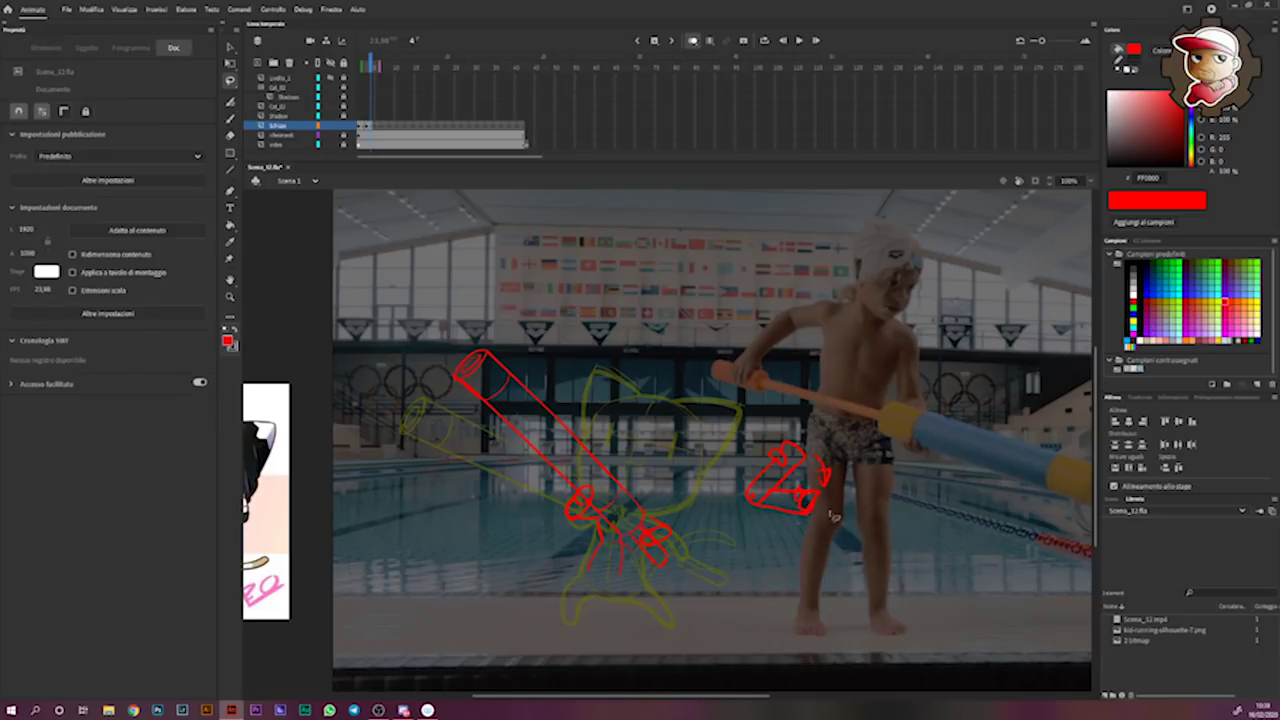
pyautogui.moveTo(825, 508); pyautogui.dragTo(868, 527)
pyautogui.press('Delete')
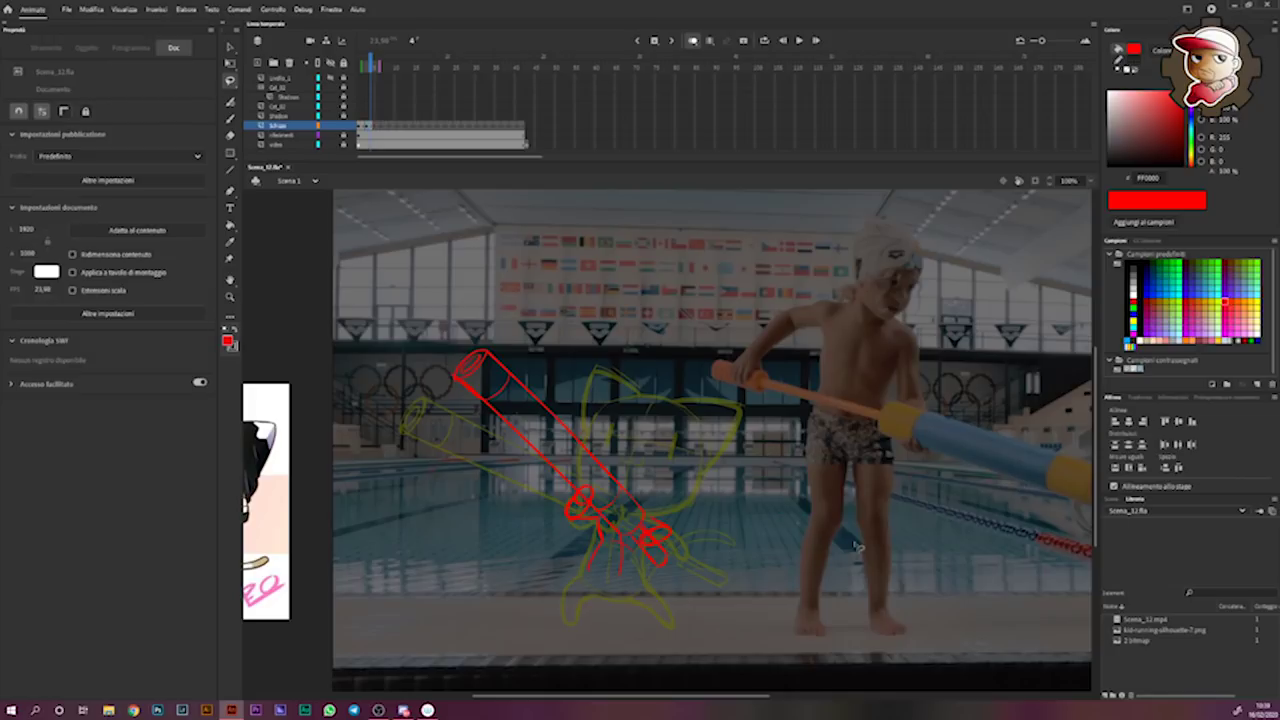
pyautogui.press('b')
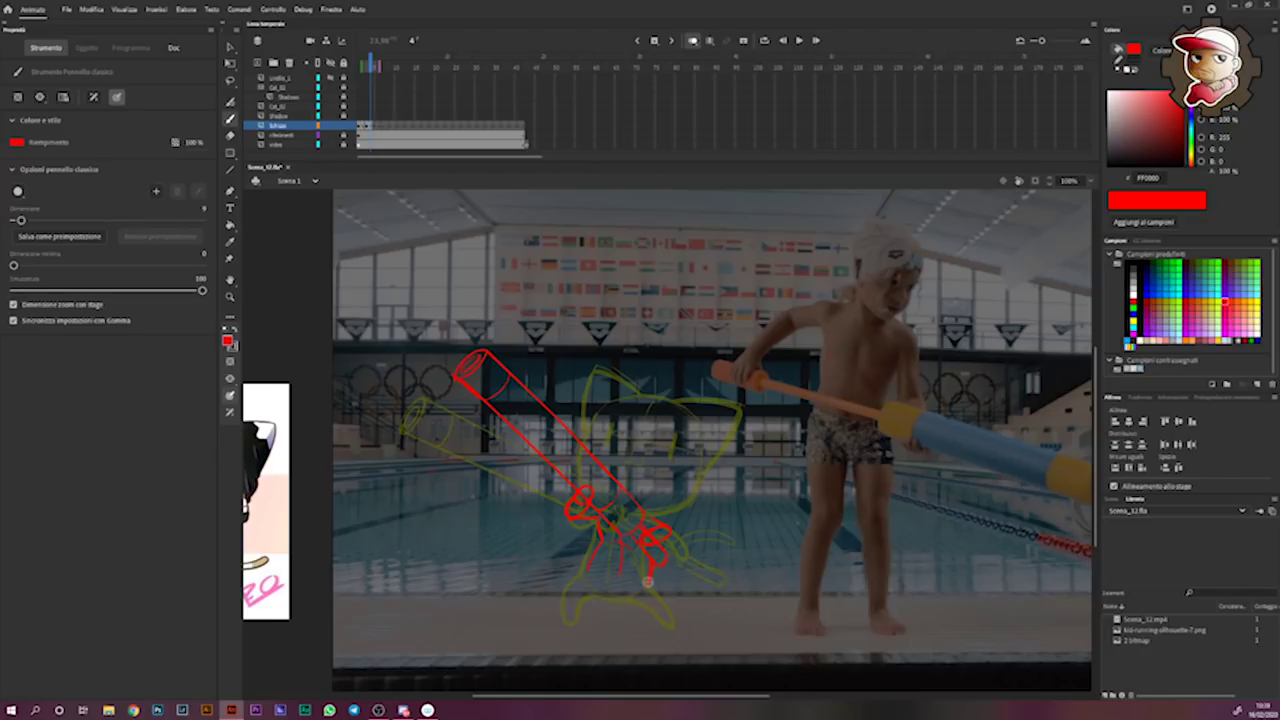
# - Sketch the cat's lower body, side curve and pointed head with ear in red
pyautogui.moveTo(636, 584)
pyautogui.mouseDown()
pyautogui.moveTo(622, 597)
pyautogui.moveTo(630, 620)
pyautogui.mouseUp()
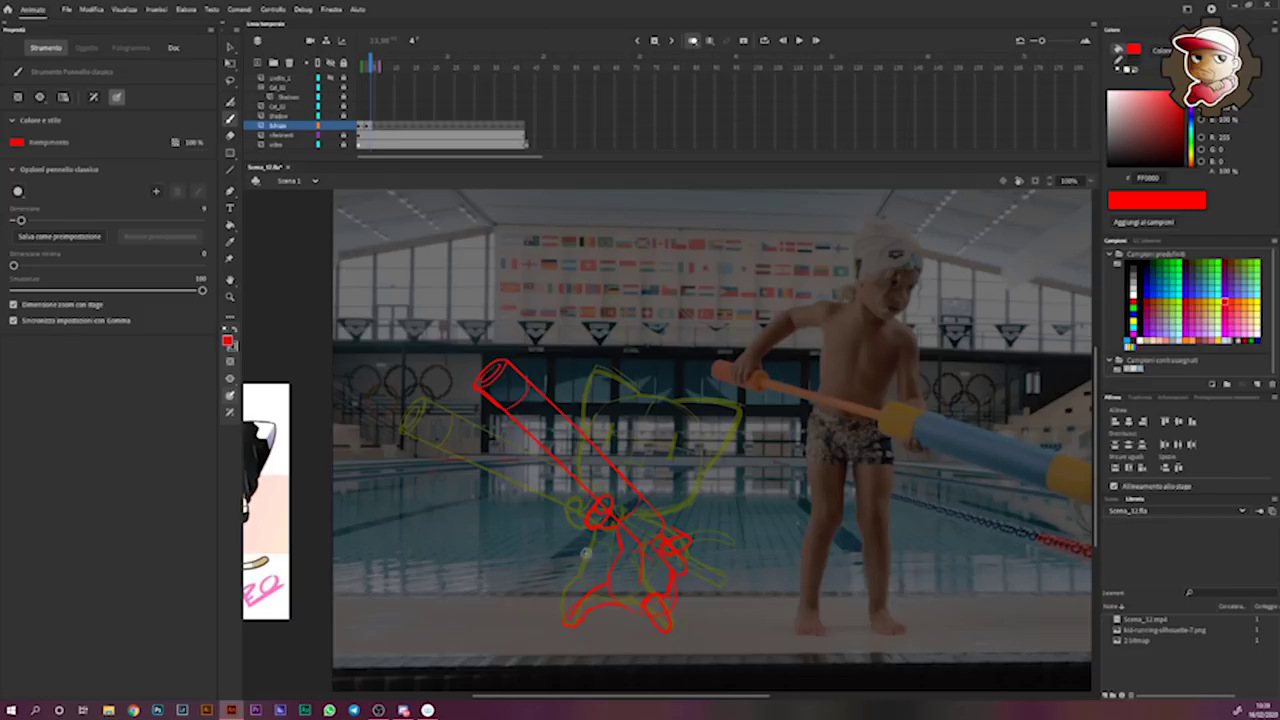
pyautogui.moveTo(722, 590); pyautogui.dragTo(715, 516)
pyautogui.moveTo(712, 518); pyautogui.dragTo(768, 546)
pyautogui.hotkey('ctrl', 'z')
pyautogui.moveTo(709, 471); pyautogui.dragTo(699, 511)
pyautogui.moveTo(606, 420)
pyautogui.mouseDown()
pyautogui.moveTo(692, 404)
pyautogui.moveTo(694, 362)
pyautogui.moveTo(658, 418)
pyautogui.moveTo(580, 430)
pyautogui.mouseUp()
pyautogui.moveTo(518, 326); pyautogui.dragTo(632, 390)
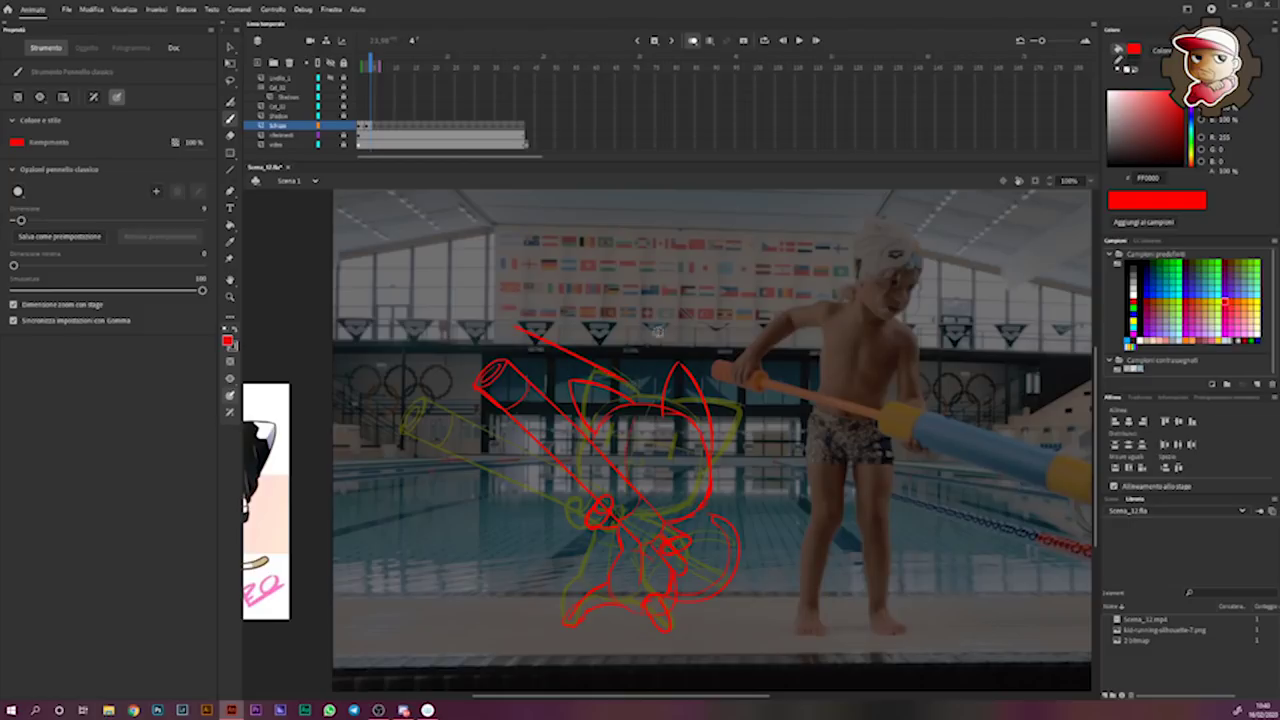
pyautogui.hotkey('ctrl', 'z')
# - Flip between frames 2, 3 and 4 to compare the red cat poses
pyautogui.press(',')
pyautogui.press(',')
pyautogui.press('.')
pyautogui.press('.')
pyautogui.press(',')
pyautogui.press(',')
pyautogui.press('.')
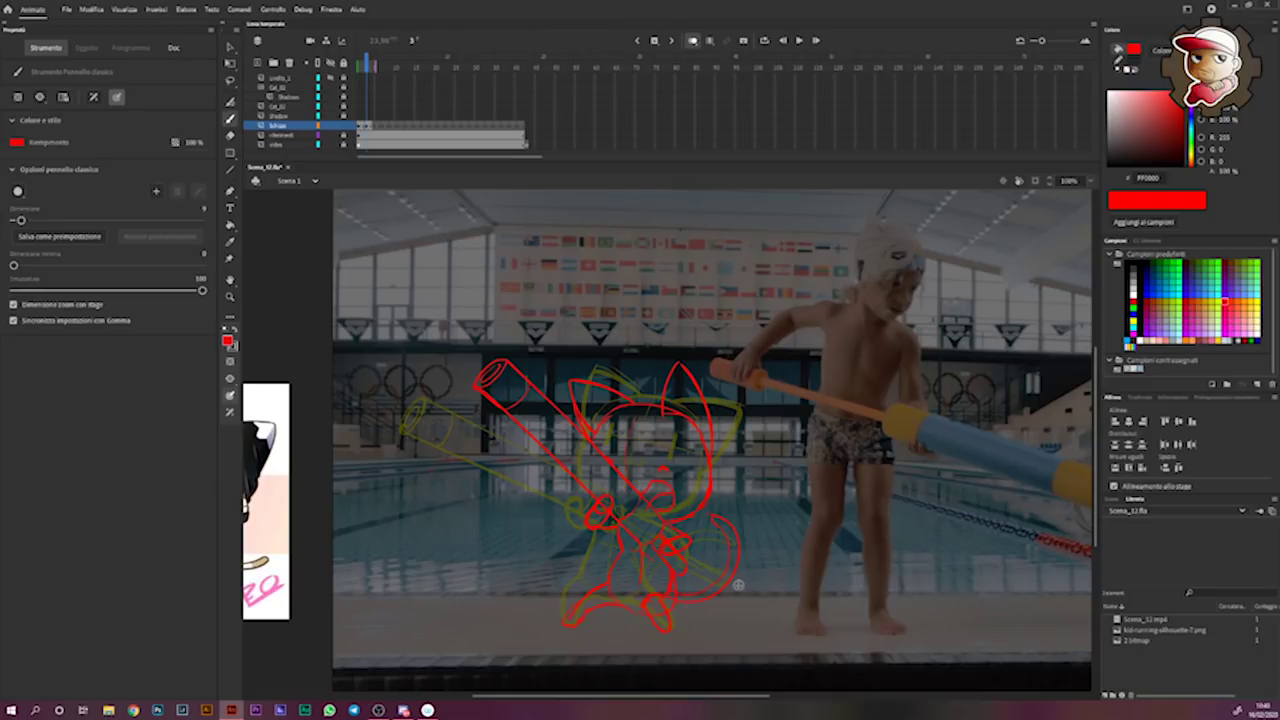
pyautogui.press(',')
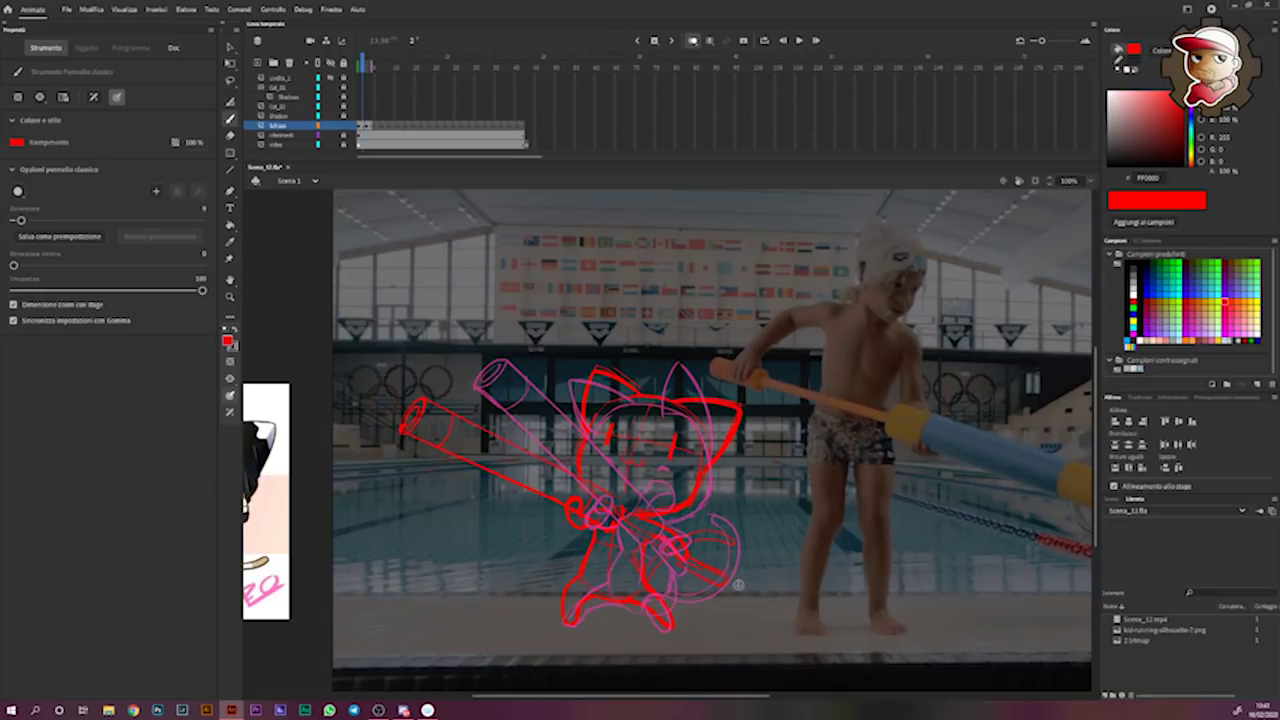
pyautogui.press('.')
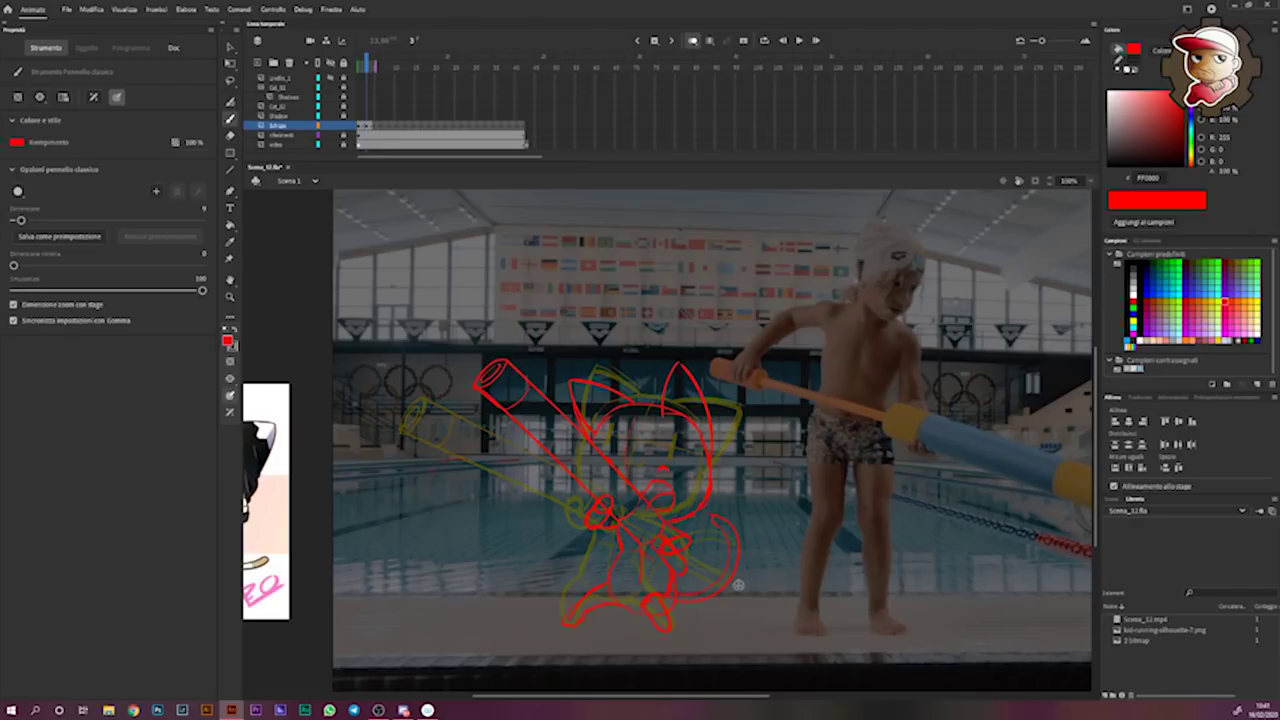
pyautogui.press(',')
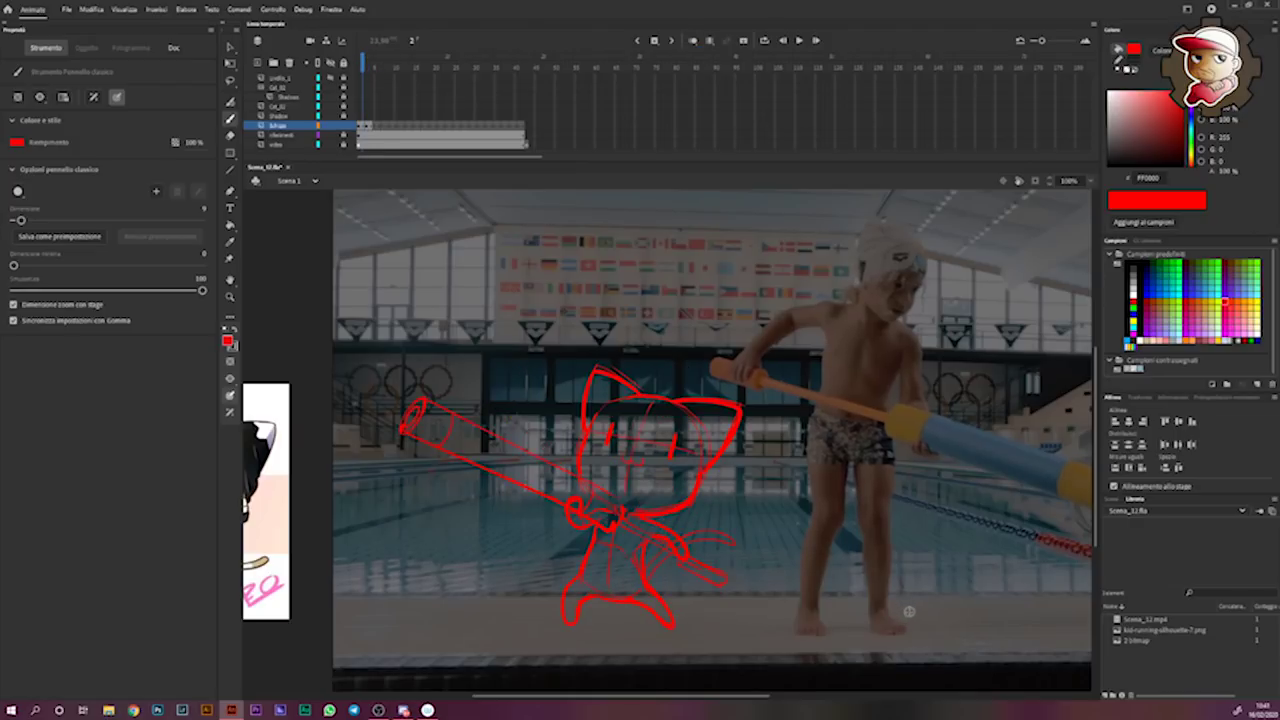
pyautogui.press('.')
pyautogui.press(',')
pyautogui.press('.')
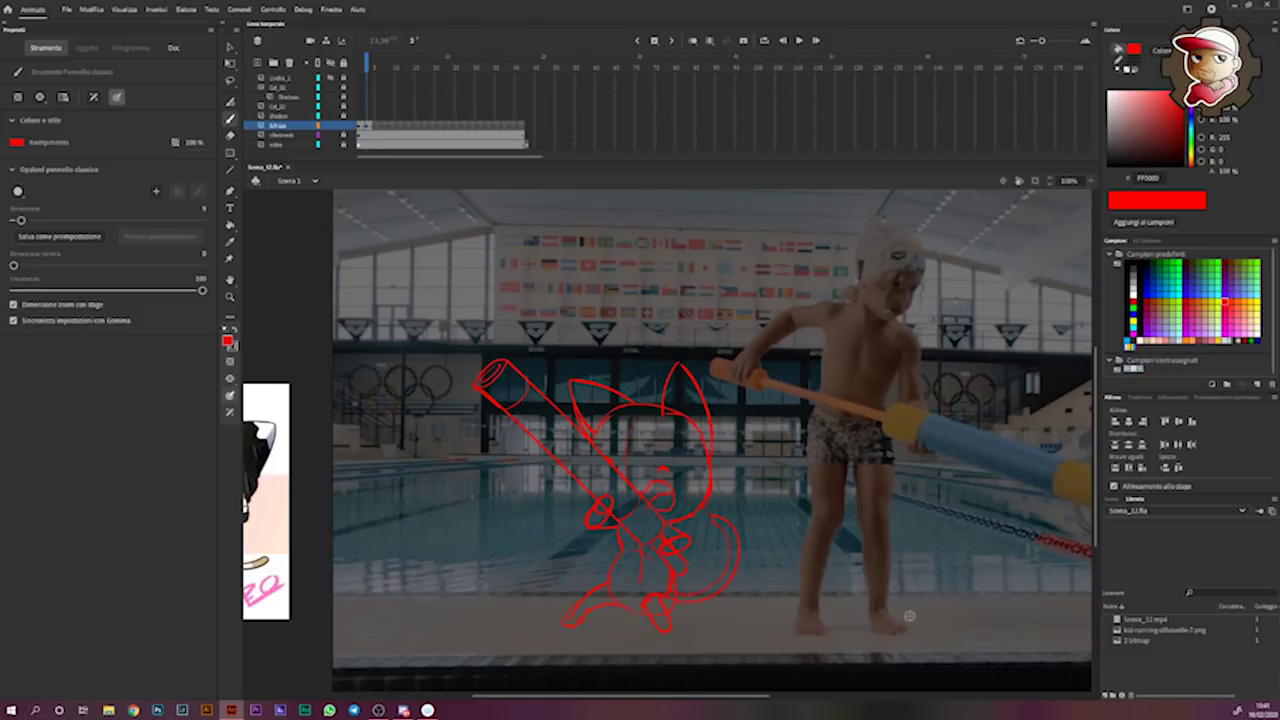
pyautogui.press(',')
pyautogui.click(363, 128)
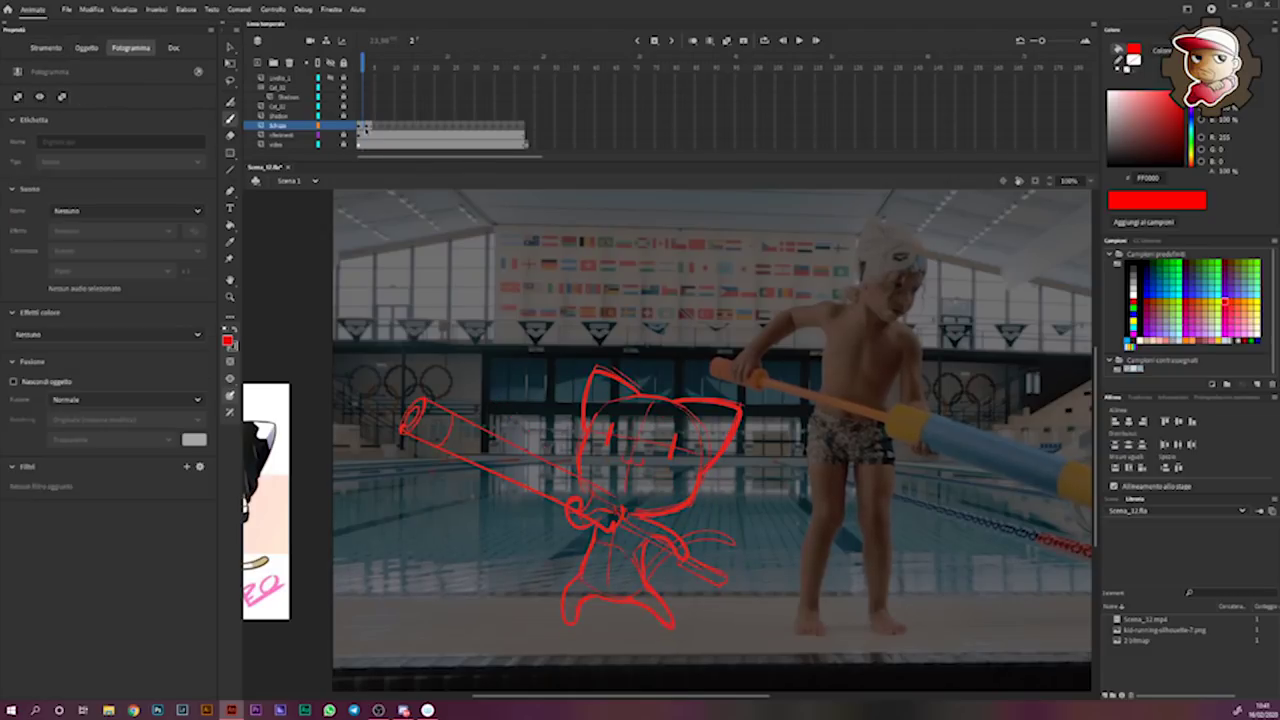
# - Make frame 3 of the sketch layer a blank keyframe and turn on Onion Skin
pyautogui.click(370, 128)
pyautogui.press('v')
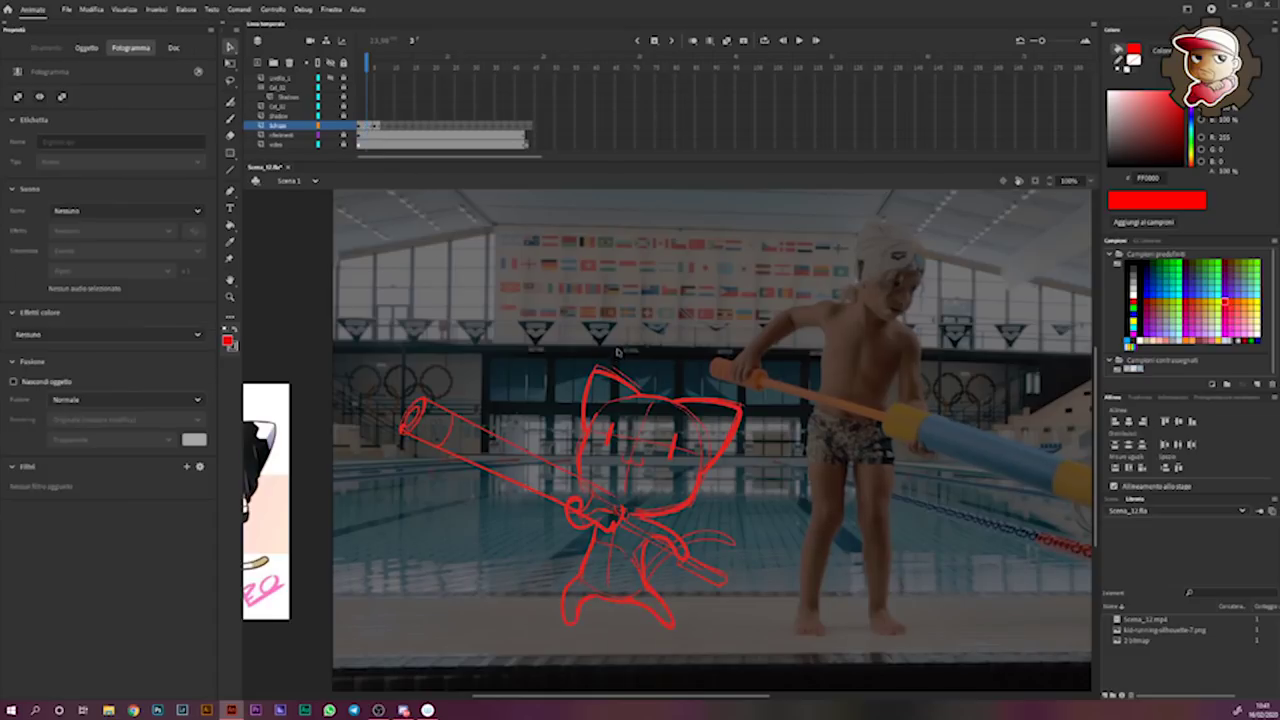
pyautogui.press('Delete')
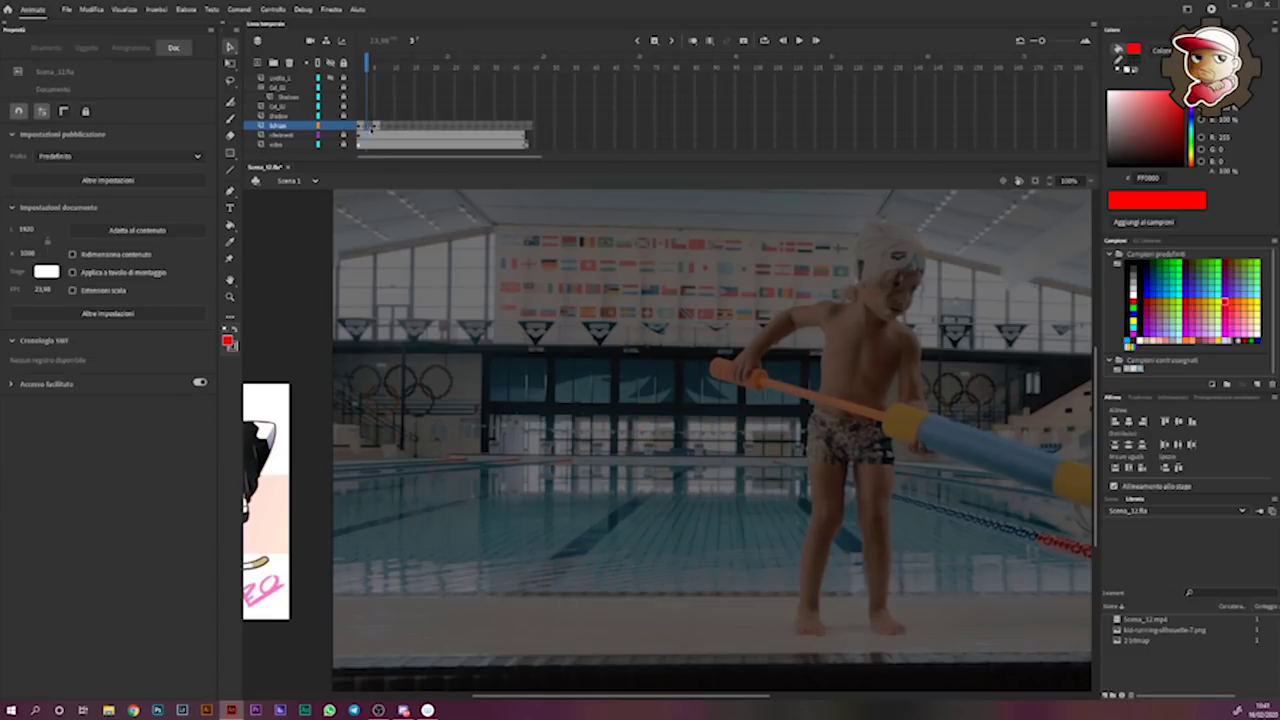
pyautogui.click(692, 40)
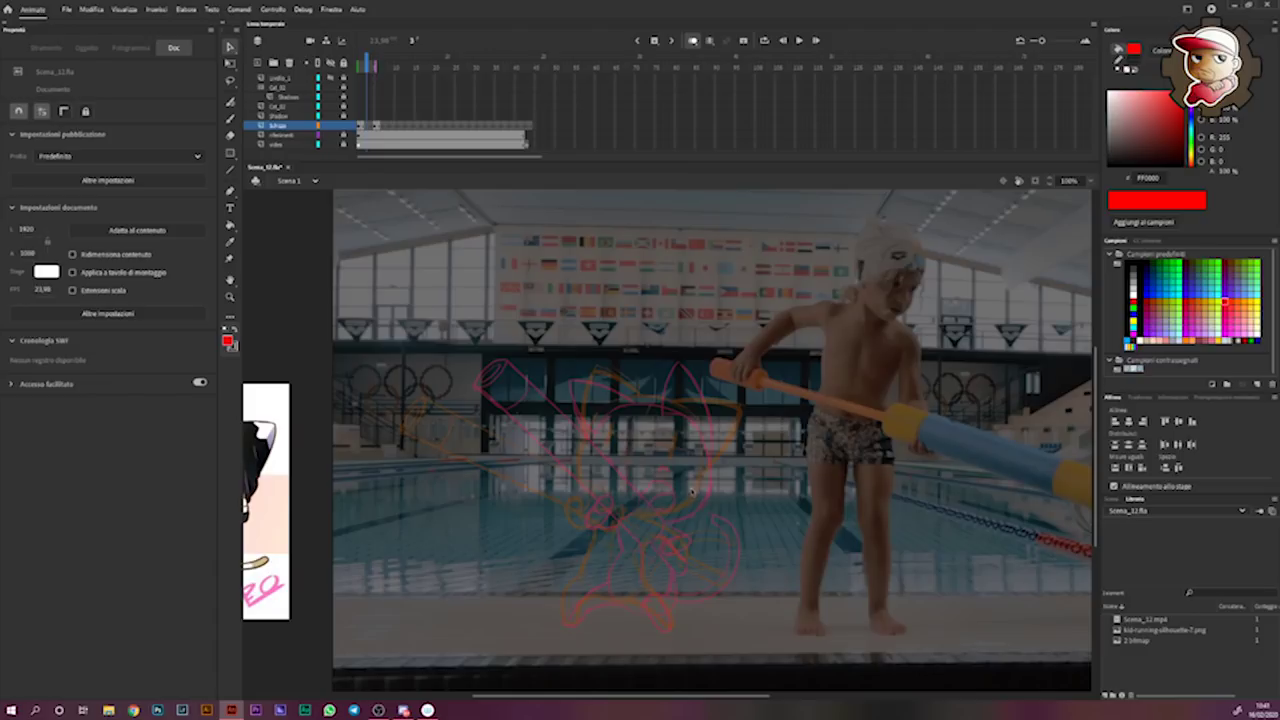
pyautogui.press('b')
pyautogui.scroll(2, 678, 503)
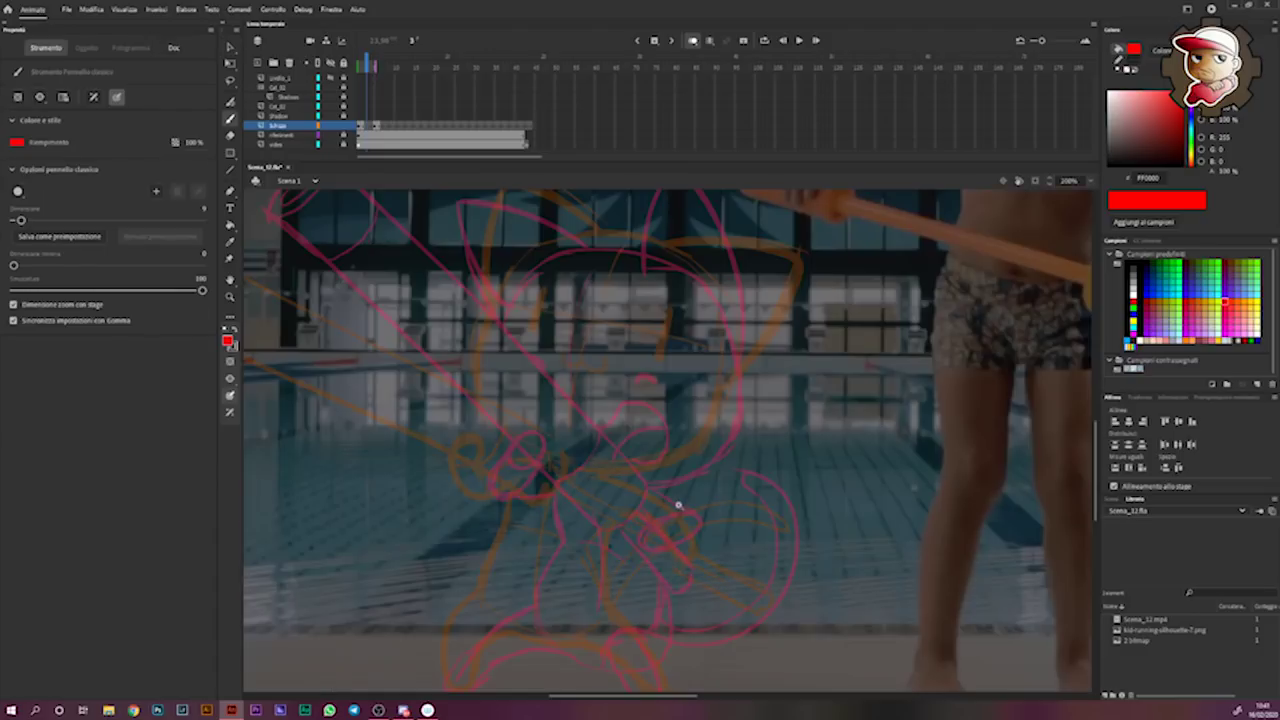
# - Sketch the cat's hand, arm, leg and foot outline in red
pyautogui.moveTo(681, 509); pyautogui.dragTo(841, 489)
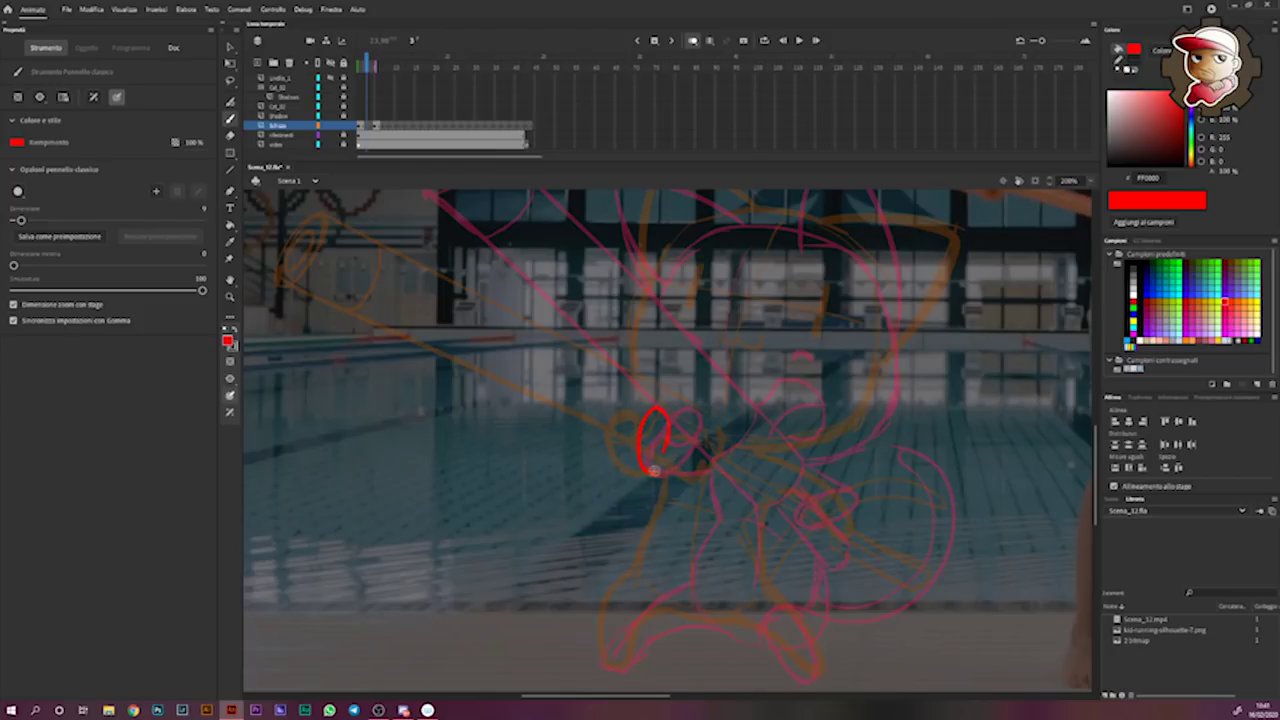
pyautogui.moveTo(674, 438); pyautogui.dragTo(657, 470)
pyautogui.moveTo(694, 507); pyautogui.dragTo(673, 556)
pyautogui.moveTo(641, 589); pyautogui.dragTo(614, 660)
pyautogui.moveTo(890, 580); pyautogui.dragTo(817, 544)
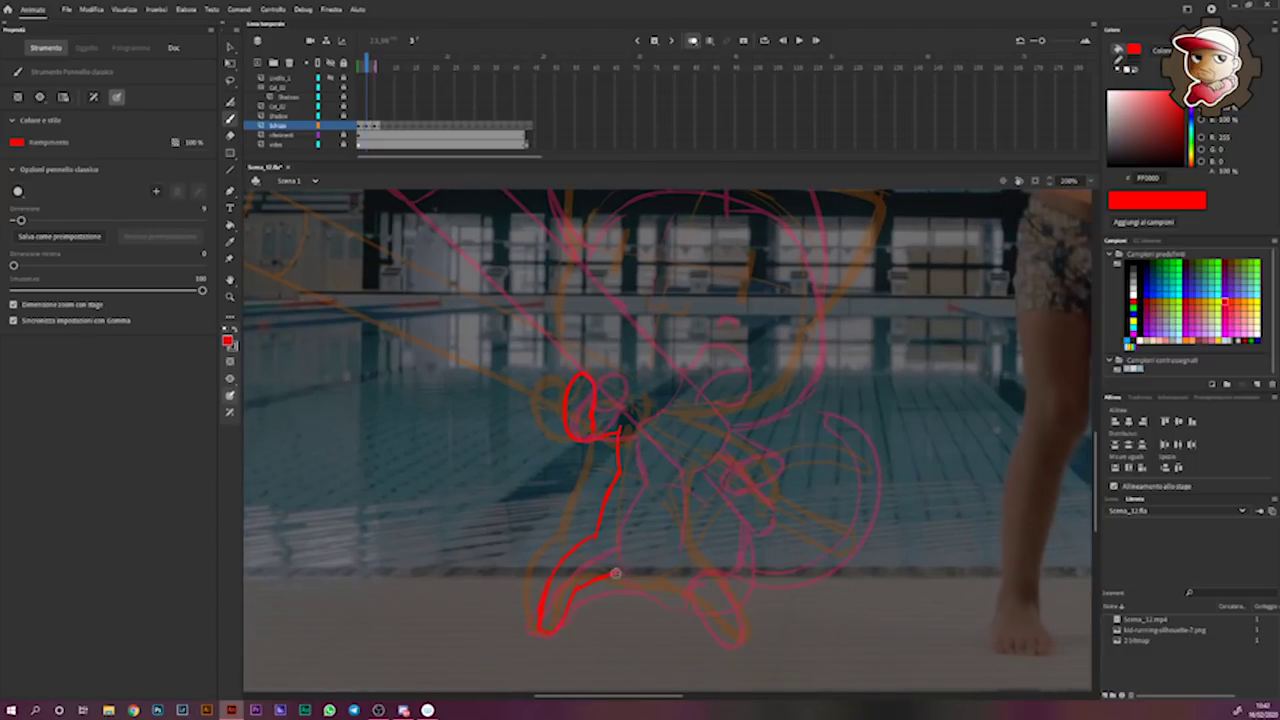
pyautogui.moveTo(648, 582); pyautogui.dragTo(670, 585)
pyautogui.hotkey('ctrl', 'z')
pyautogui.moveTo(710, 478); pyautogui.dragTo(717, 532)
pyautogui.moveTo(675, 578); pyautogui.dragTo(731, 637)
# - Draw the second leg and curling tail, plus a short stroke on the body
pyautogui.moveTo(846, 488); pyautogui.dragTo(732, 532)
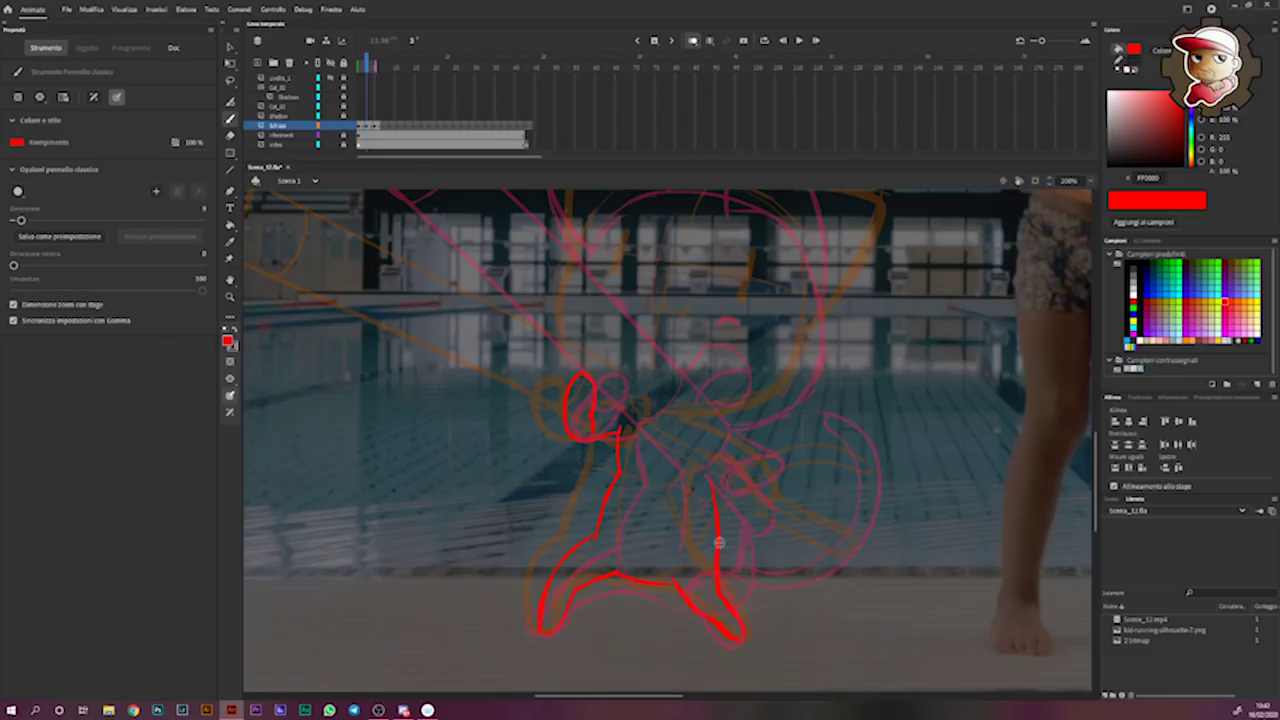
pyautogui.moveTo(850, 473)
pyautogui.mouseDown()
pyautogui.moveTo(770, 530)
pyautogui.moveTo(776, 579)
pyautogui.mouseUp()
pyautogui.moveTo(731, 543)
pyautogui.mouseDown()
pyautogui.moveTo(715, 541)
pyautogui.moveTo(721, 551)
pyautogui.moveTo(880, 462)
pyautogui.mouseUp()
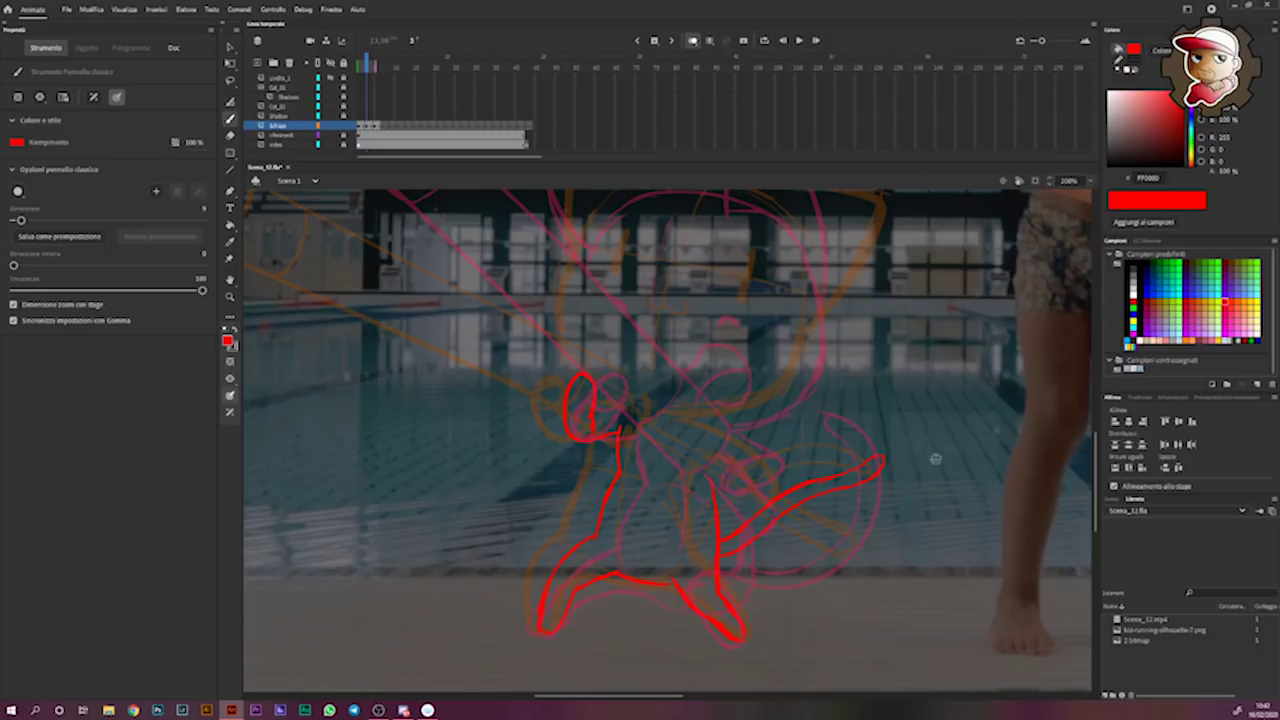
pyautogui.moveTo(757, 565); pyautogui.dragTo(818, 585)
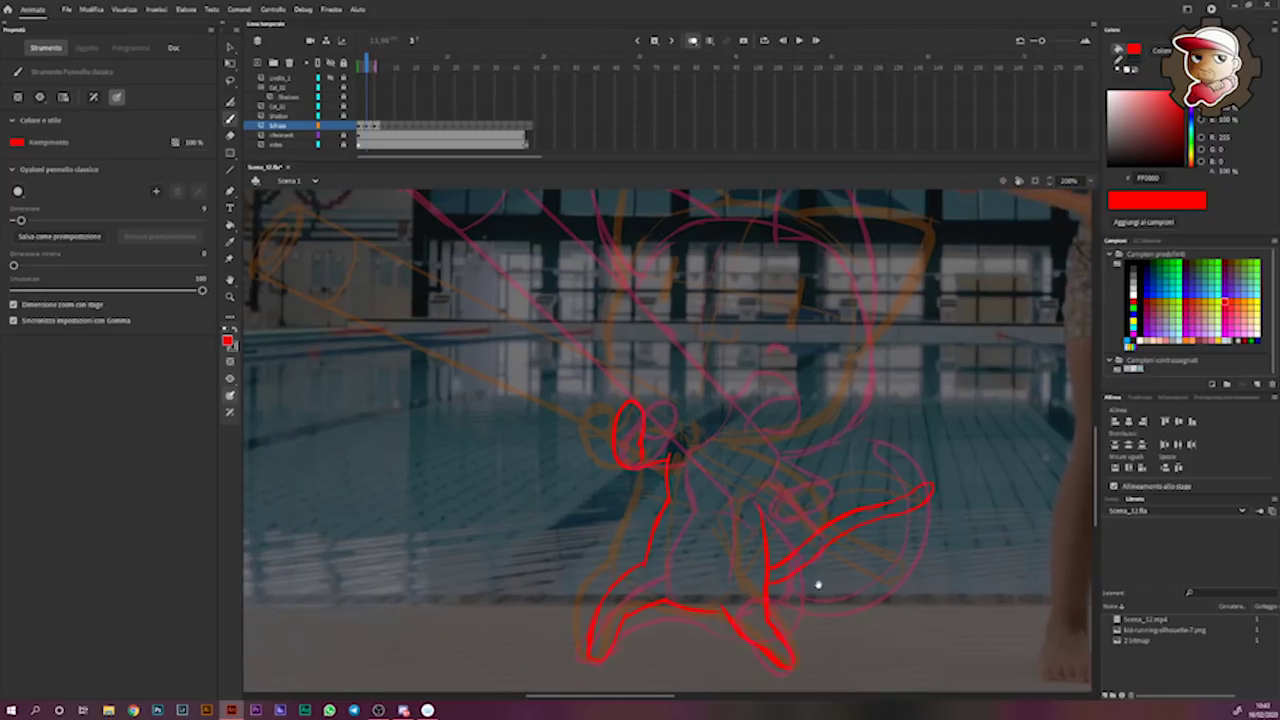
pyautogui.moveTo(822, 530); pyautogui.dragTo(814, 555)
pyautogui.moveTo(740, 476); pyautogui.dragTo(733, 480)
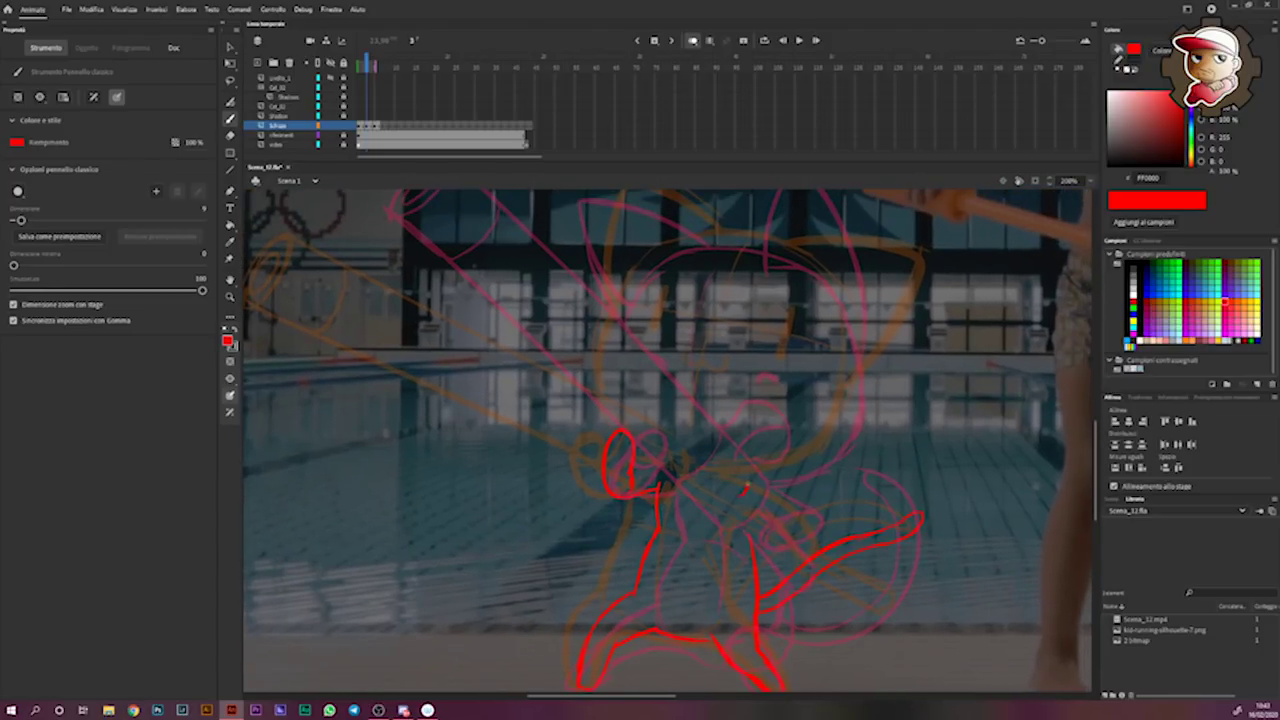
pyautogui.hotkey('ctrl', 'z')
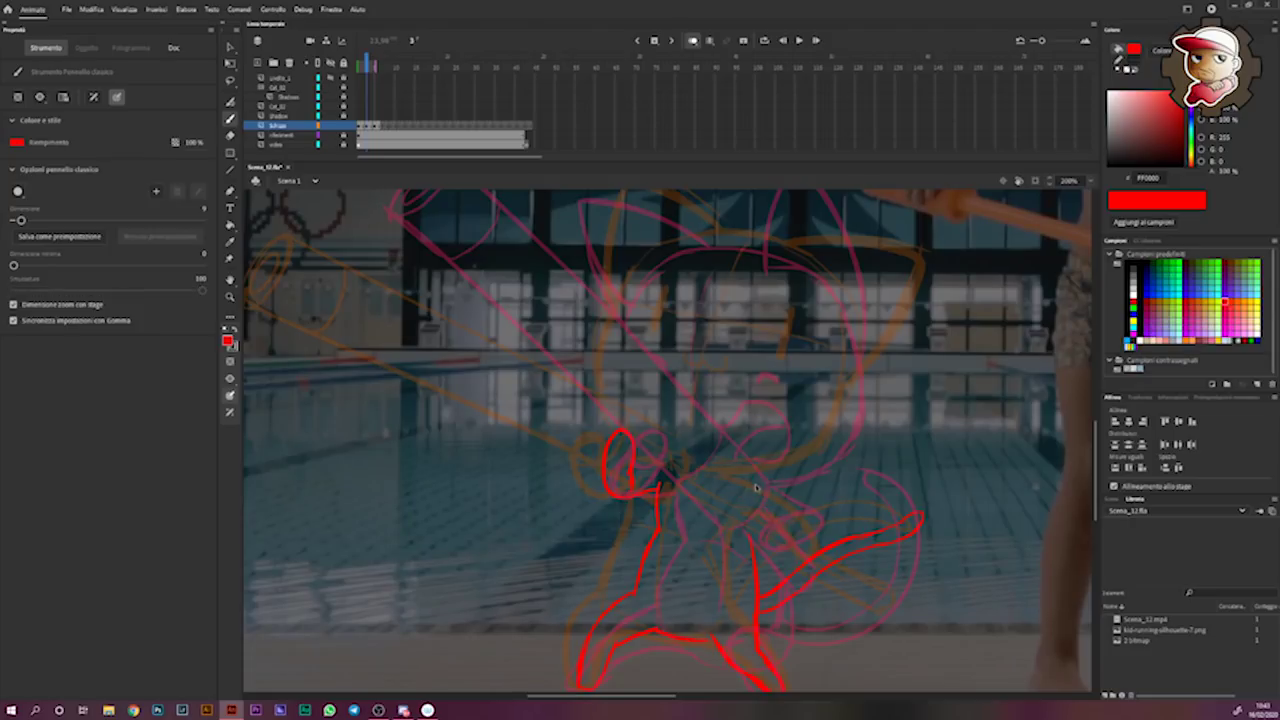
pyautogui.moveTo(757, 474); pyautogui.dragTo(811, 516)
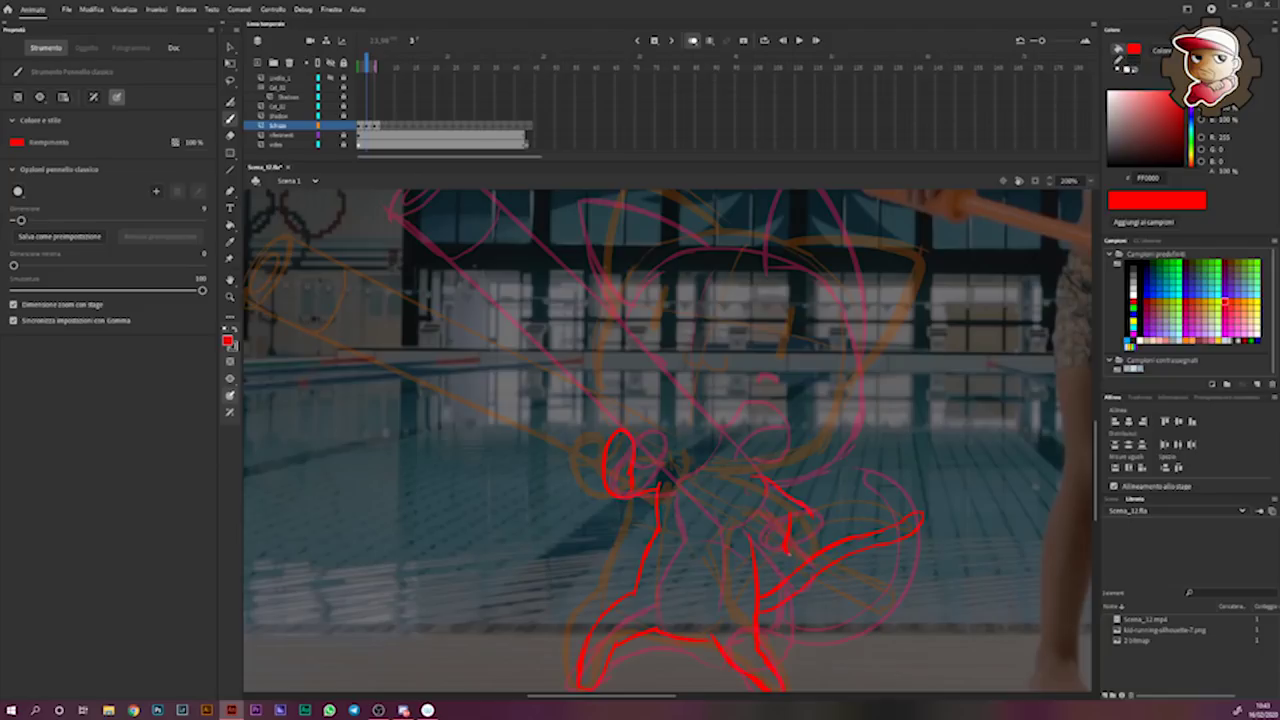
pyautogui.moveTo(789, 519); pyautogui.dragTo(763, 577)
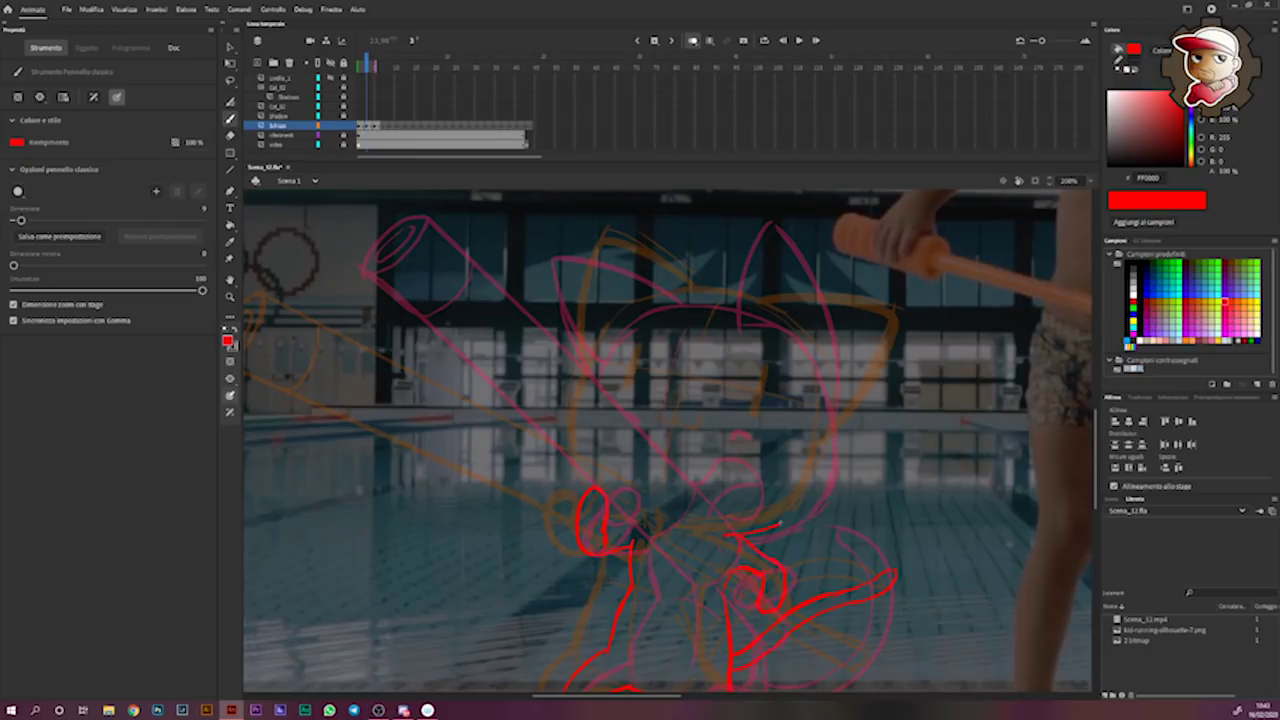
# - Draw the cat's side, head outline with left eye and mouth, and right ear
pyautogui.moveTo(760, 527); pyautogui.dragTo(823, 435)
pyautogui.scroll(1, 838, 452)
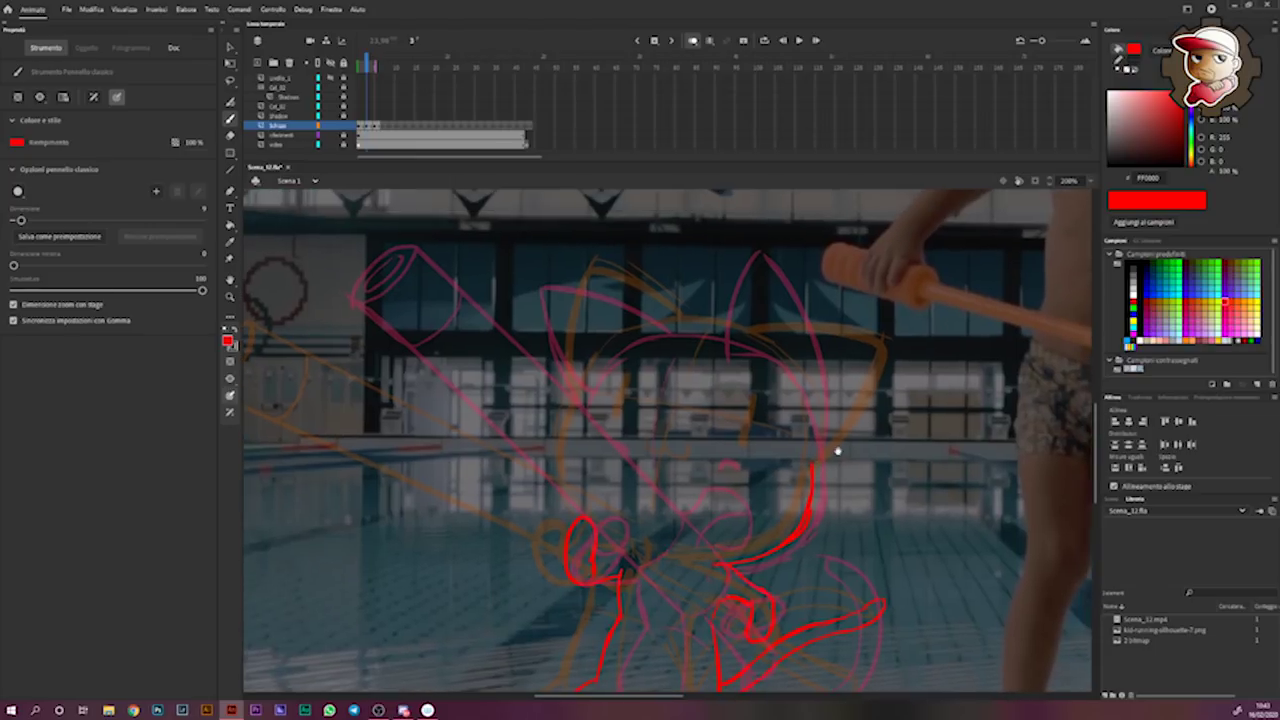
pyautogui.moveTo(824, 463); pyautogui.dragTo(585, 398)
pyautogui.moveTo(734, 430); pyautogui.dragTo(735, 455)
pyautogui.moveTo(620, 406); pyautogui.dragTo(621, 436)
pyautogui.moveTo(650, 472); pyautogui.dragTo(705, 510)
pyautogui.moveTo(848, 368)
pyautogui.mouseDown()
pyautogui.moveTo(738, 323)
pyautogui.moveTo(584, 393)
pyautogui.mouseUp()
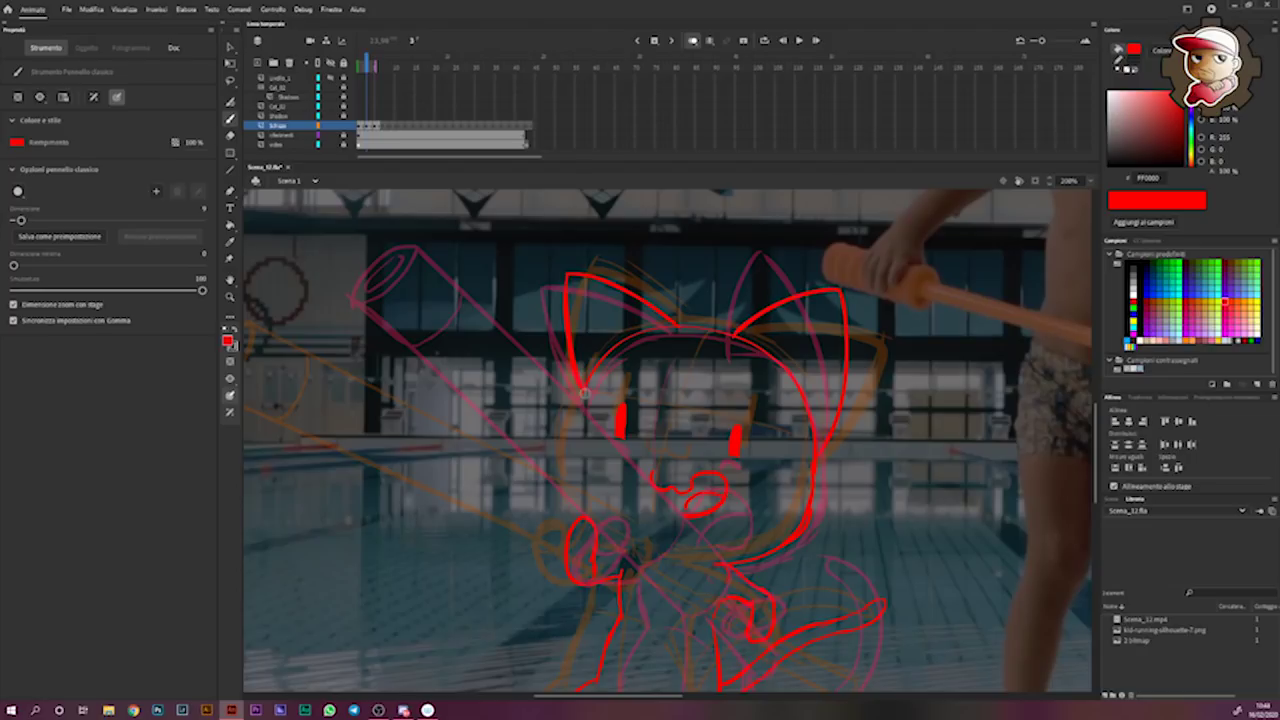
# - Add the stroke under the head and the tube's upper and lower edges
pyautogui.scroll(-2, 906, 531)
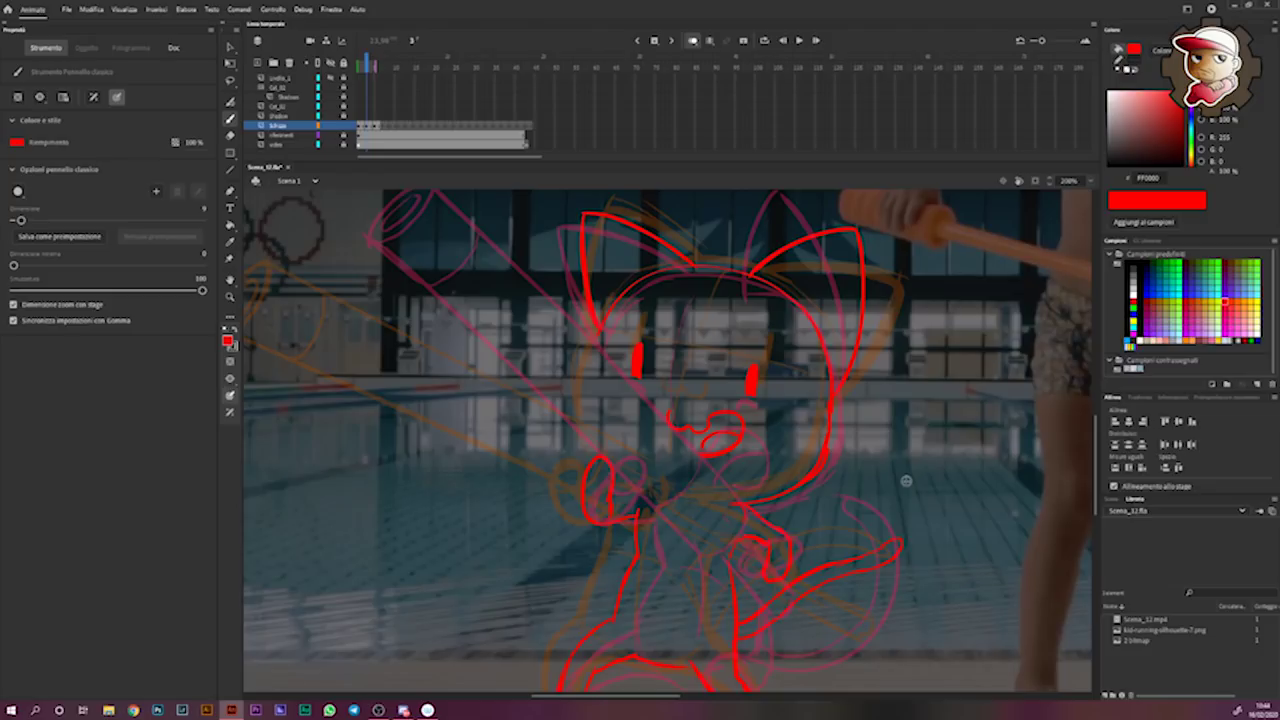
pyautogui.scroll(1, 836, 485)
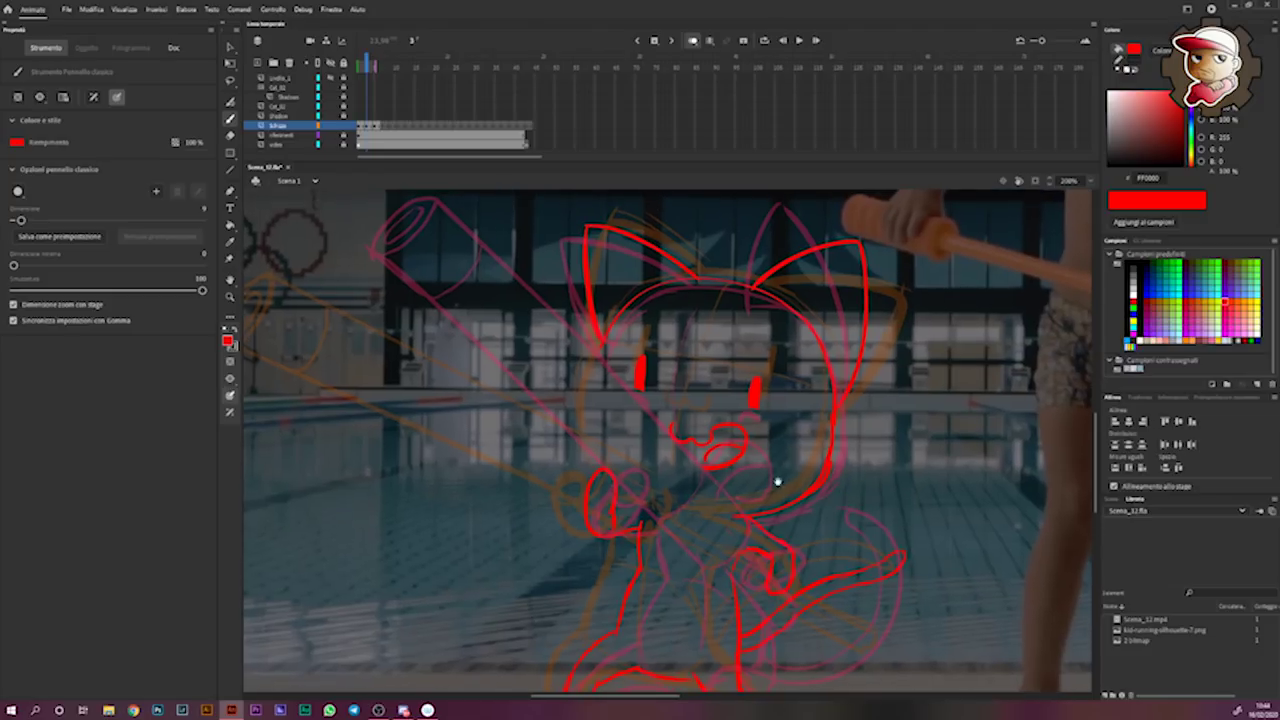
pyautogui.hscroll(-2, 777, 482)
pyautogui.scroll(1, 777, 482)
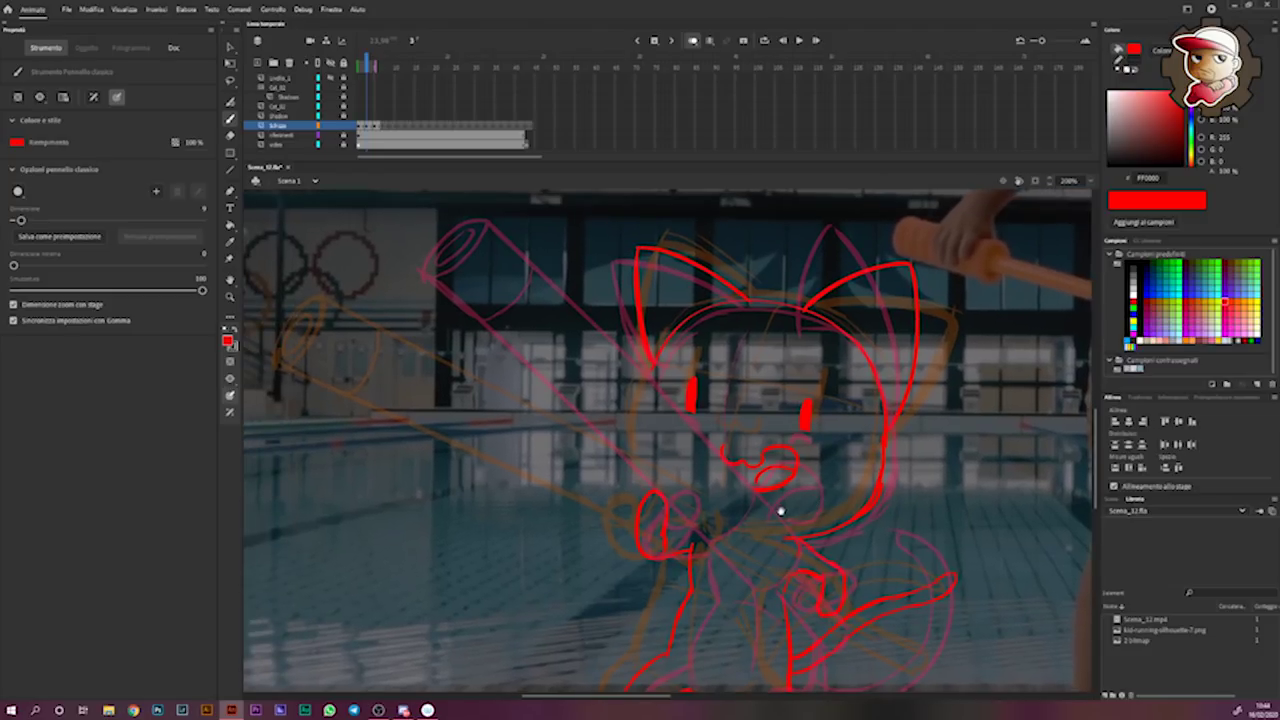
pyautogui.hscroll(-1, 770, 515)
pyautogui.scroll(1, 770, 515)
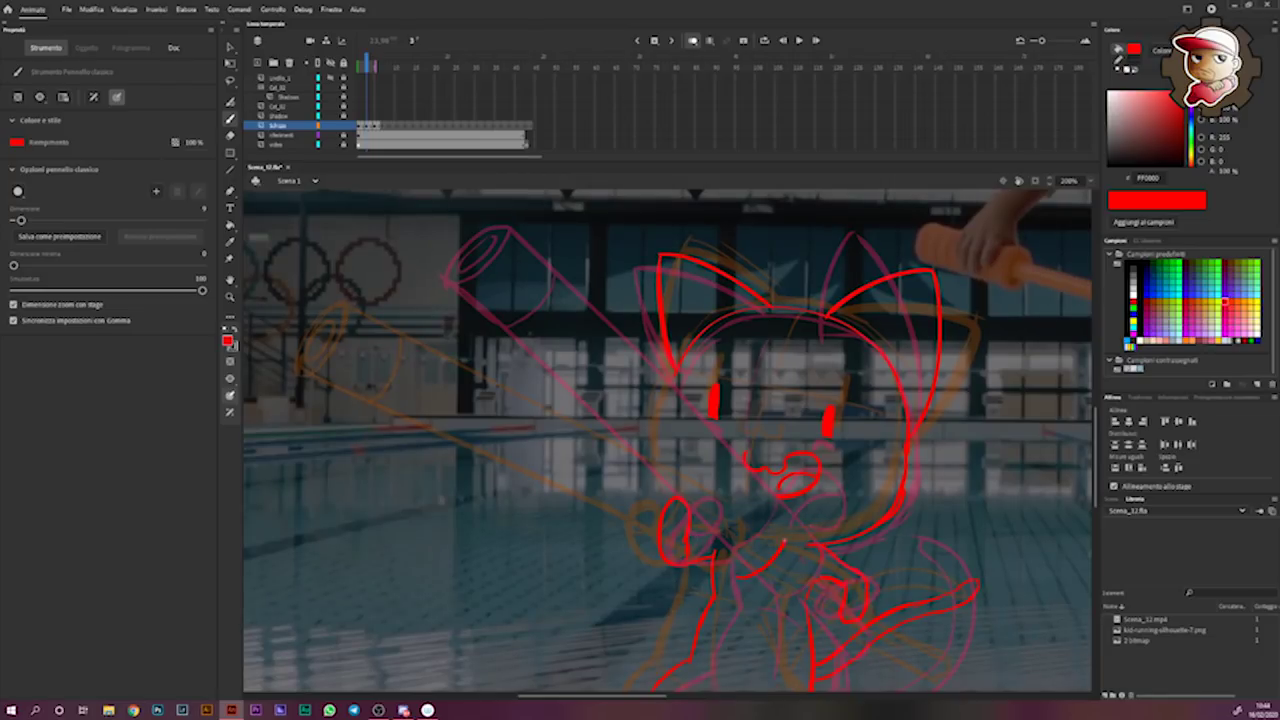
pyautogui.hscroll(-6, 710, 479)
pyautogui.scroll(1, 710, 479)
pyautogui.hscroll(-3, 620, 330)
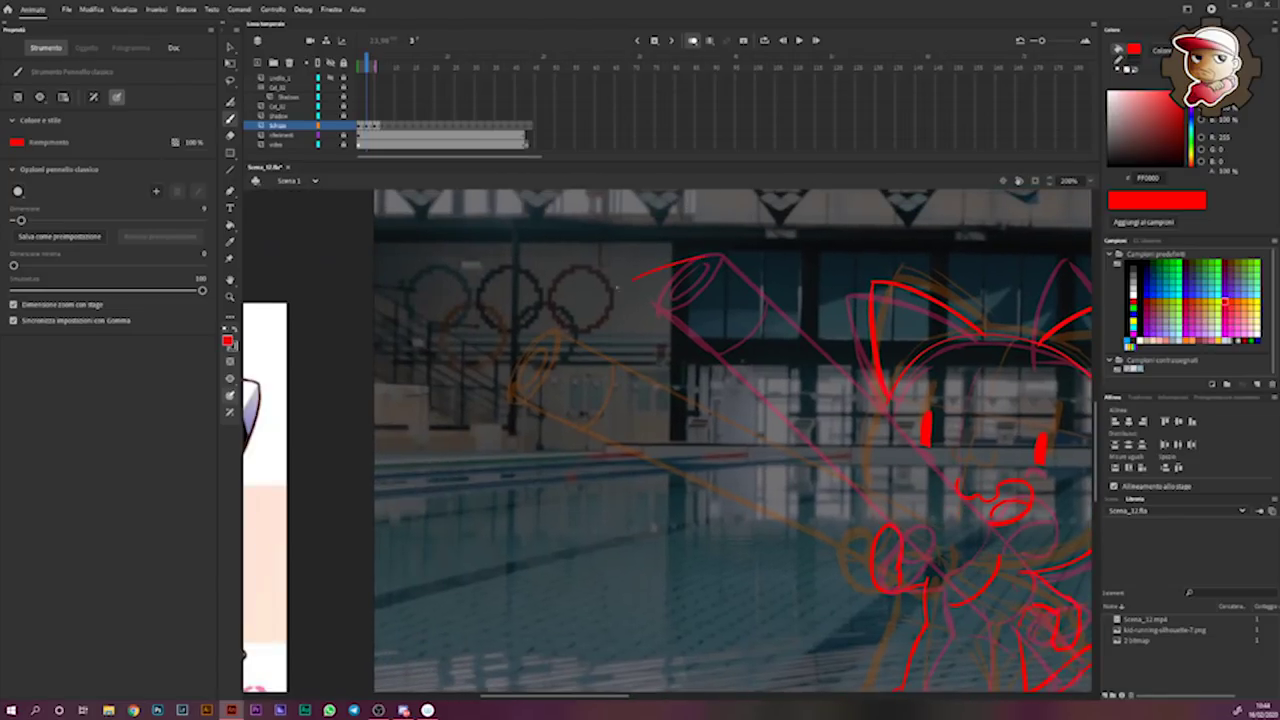
pyautogui.moveTo(522, 403); pyautogui.dragTo(686, 311)
pyautogui.scroll(-1, 597, 319)
pyautogui.hscroll(1, 597, 319)
pyautogui.moveTo(960, 528); pyautogui.dragTo(590, 284)
pyautogui.moveTo(822, 513); pyautogui.dragTo(545, 328)
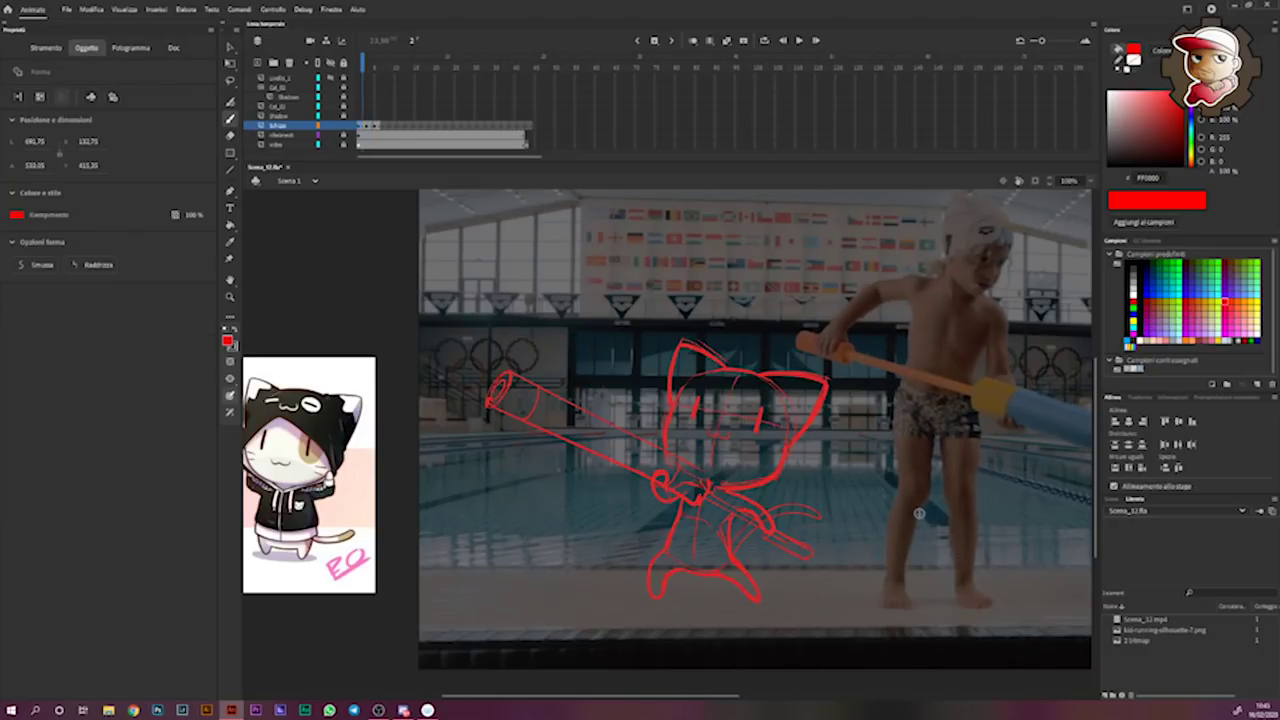
# - Flip back and forth through the neighbouring frames to compare the cat poses
pyautogui.press('v')
pyautogui.press('.')
pyautogui.press('.')
pyautogui.press('.')
pyautogui.press(',')
pyautogui.press(',')
pyautogui.press(',')
pyautogui.press(',')
pyautogui.press('.')
pyautogui.press('.')
pyautogui.press('.')
pyautogui.press(',')
pyautogui.press(',')
pyautogui.press(',')
pyautogui.press(',')
pyautogui.press('.')
pyautogui.press('.')
pyautogui.press(',')
pyautogui.press(',')
pyautogui.press('.')
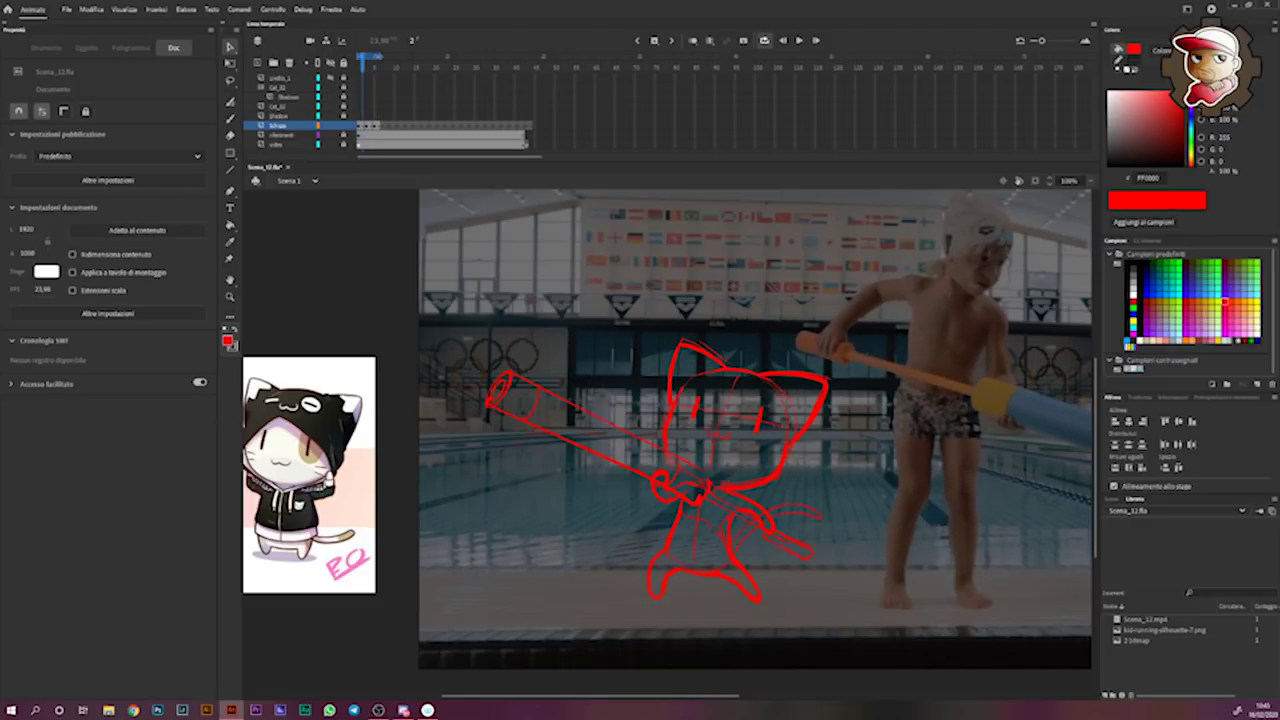
pyautogui.press('.')
pyautogui.press('.')
pyautogui.press('.')
pyautogui.press('.')
pyautogui.press('.')
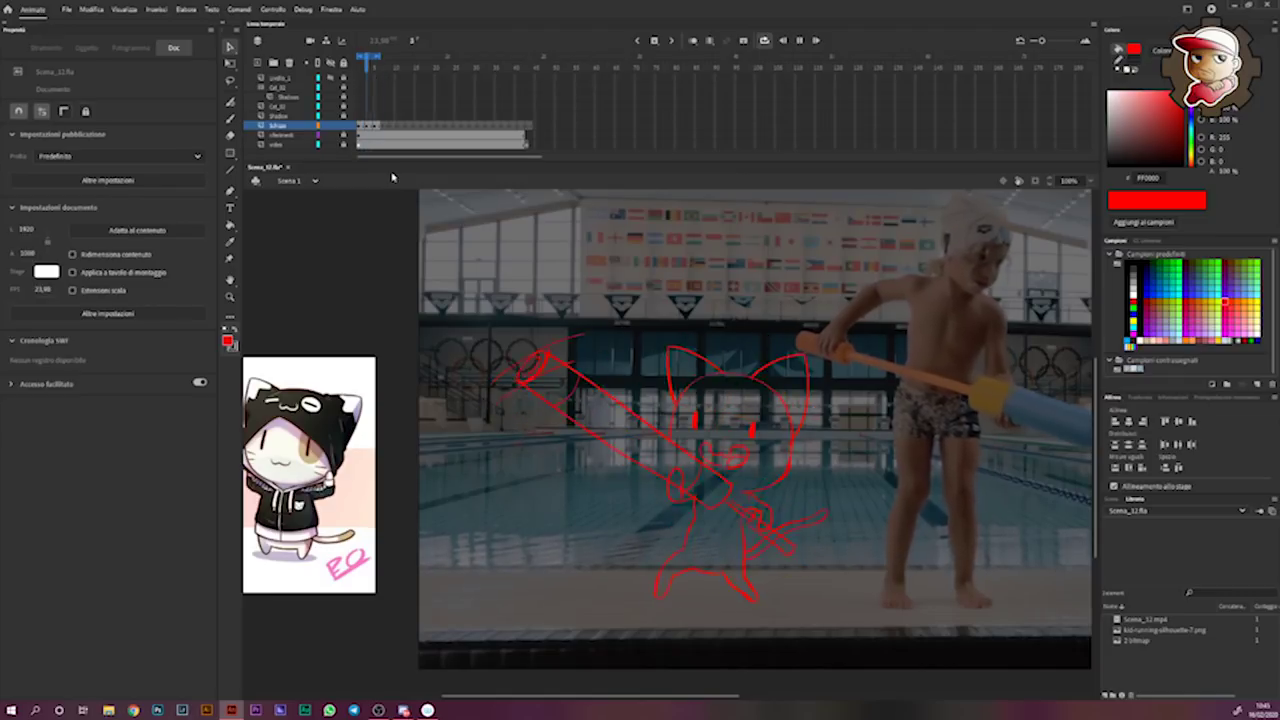
pyautogui.press(',')
pyautogui.press(',')
pyautogui.press(',')
pyautogui.press(',')
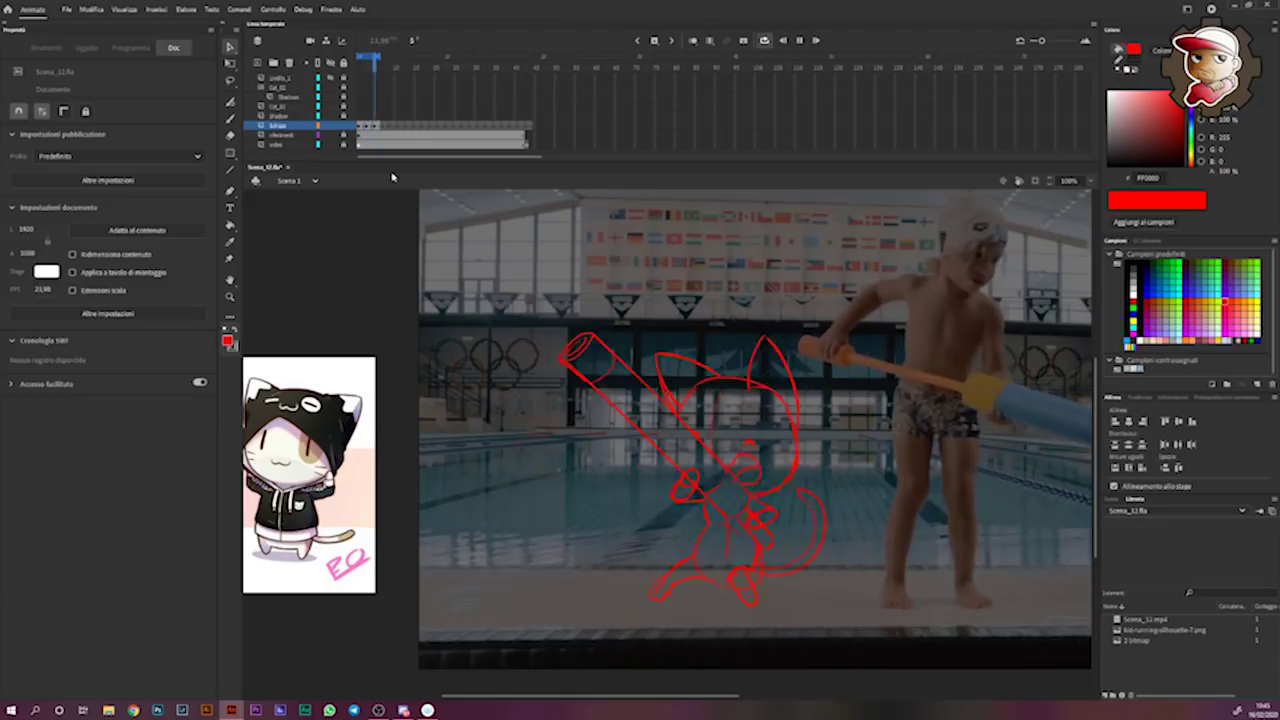
pyautogui.press(',')
pyautogui.press('.')
pyautogui.press('.')
pyautogui.press('.')
pyautogui.press('.')
pyautogui.press('.')
pyautogui.press('.')
pyautogui.press(',')
pyautogui.press(',')
pyautogui.press(',')
pyautogui.press('.')
pyautogui.press(',')
# - On frame 2, brush the cat's lower body, legs and the long tube across its body
pyautogui.press(',')
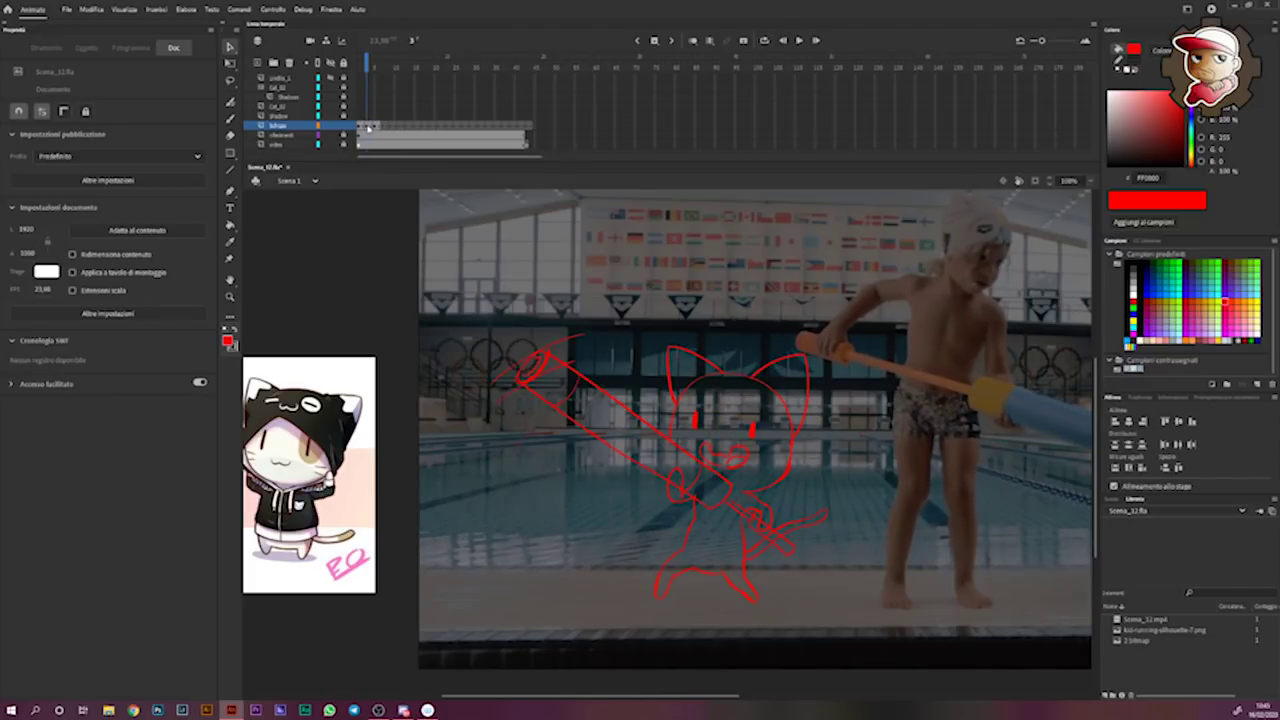
pyautogui.click(363, 127)
pyautogui.press('.')
pyautogui.press(',')
pyautogui.click(364, 127)
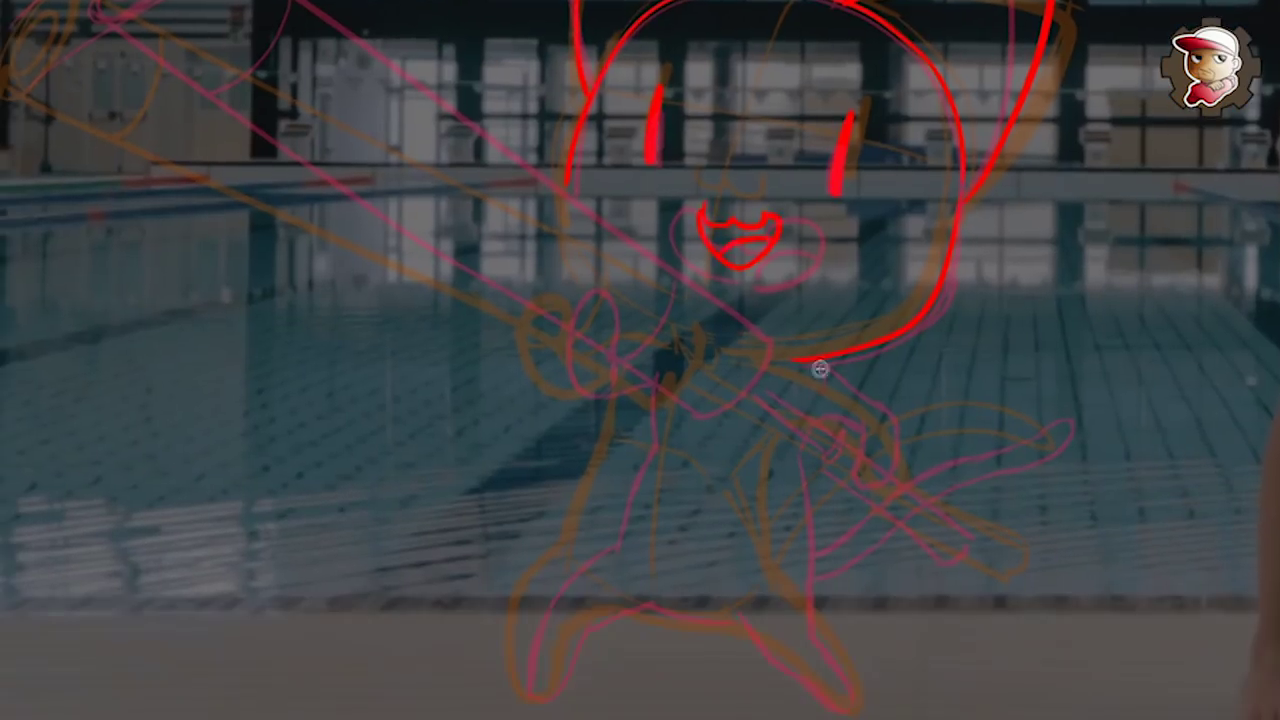
pyautogui.moveTo(820, 366)
pyautogui.mouseDown()
pyautogui.moveTo(809, 420)
pyautogui.moveTo(850, 705)
pyautogui.mouseUp()
pyautogui.moveTo(540, 700); pyautogui.dragTo(619, 472)
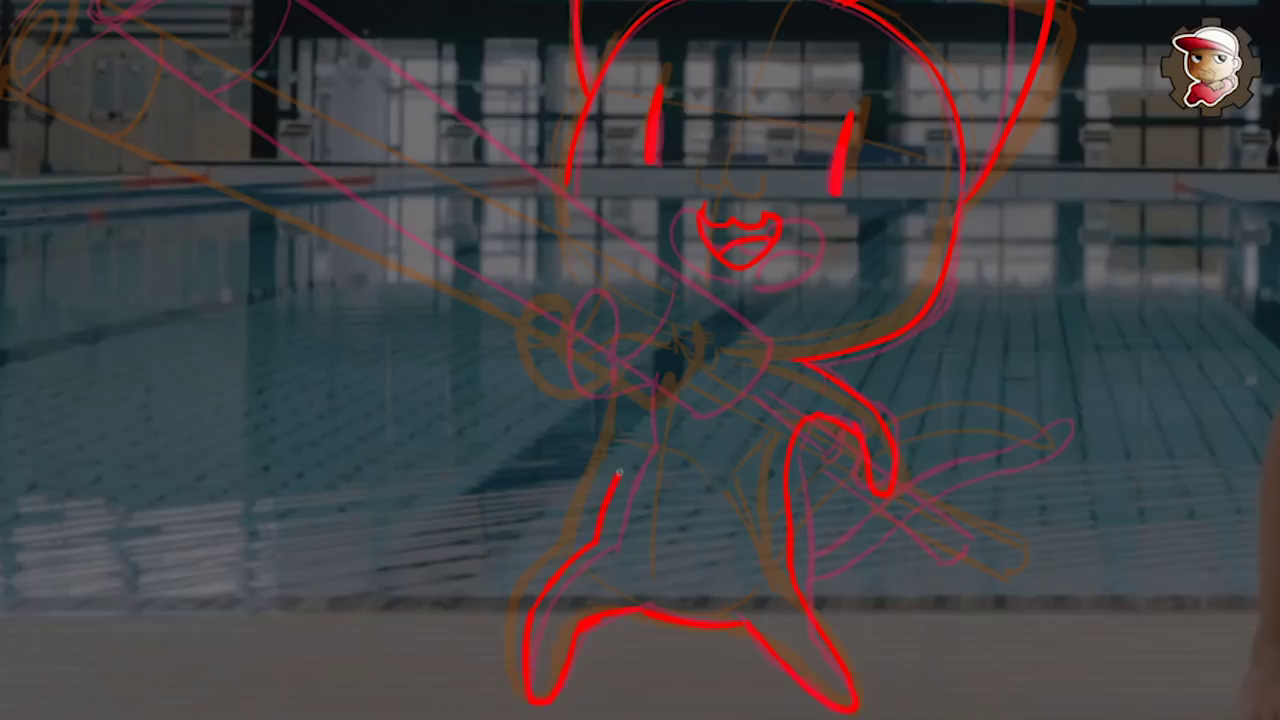
pyautogui.moveTo(60, 60); pyautogui.dragTo(620, 360)
pyautogui.moveTo(650, 400); pyautogui.dragTo(716, 404)
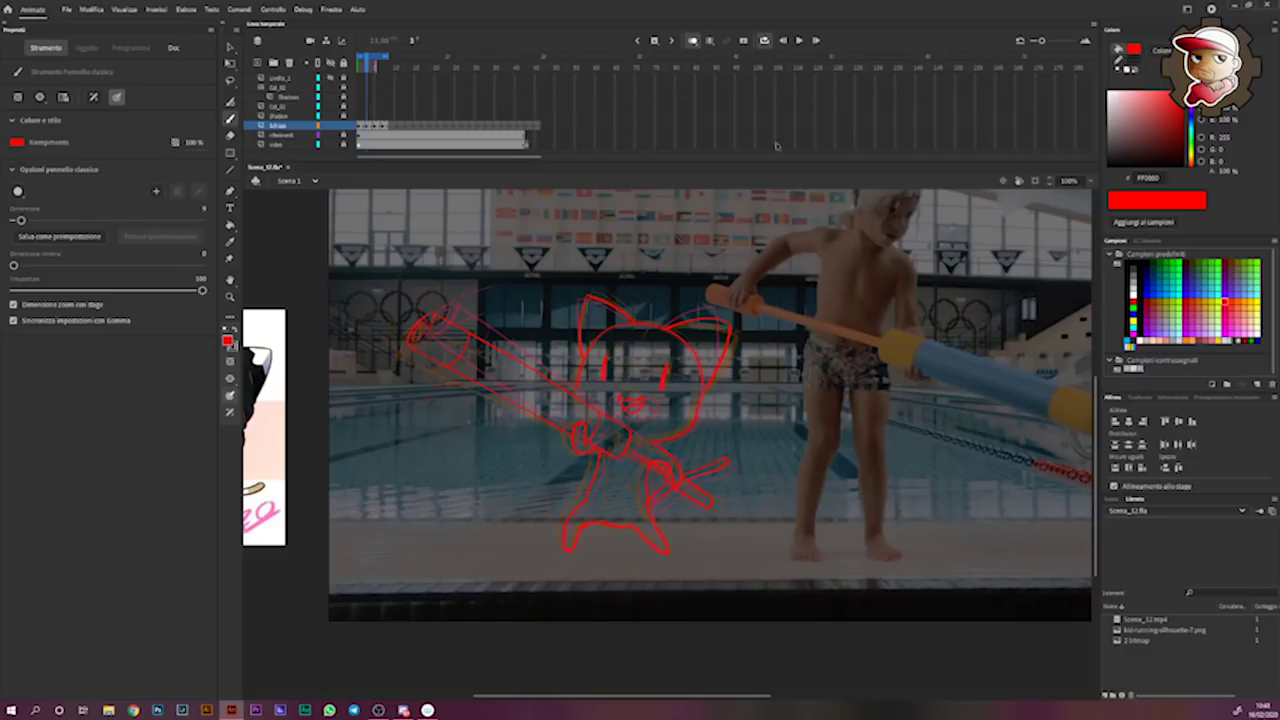
# - Hide the onion-skin ghosts, preview the red sketch animation, then select the current sketch frame
pyautogui.click(693, 42)
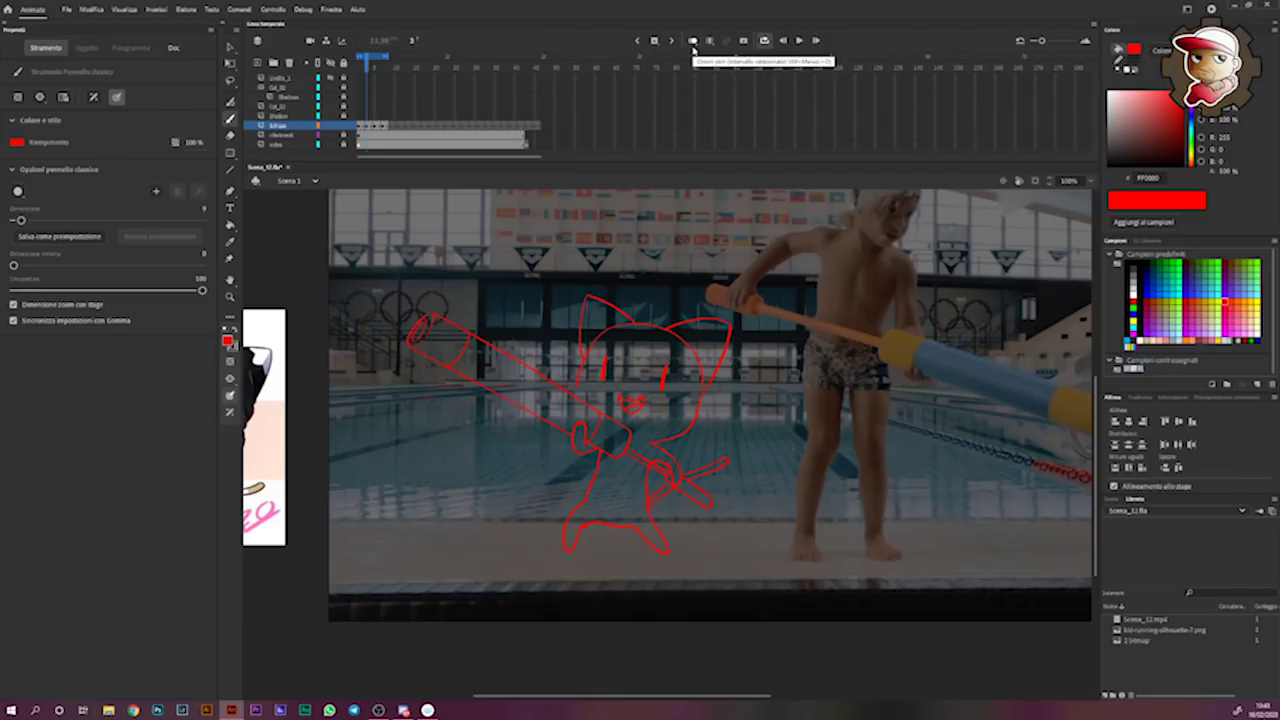
pyautogui.press('Return')
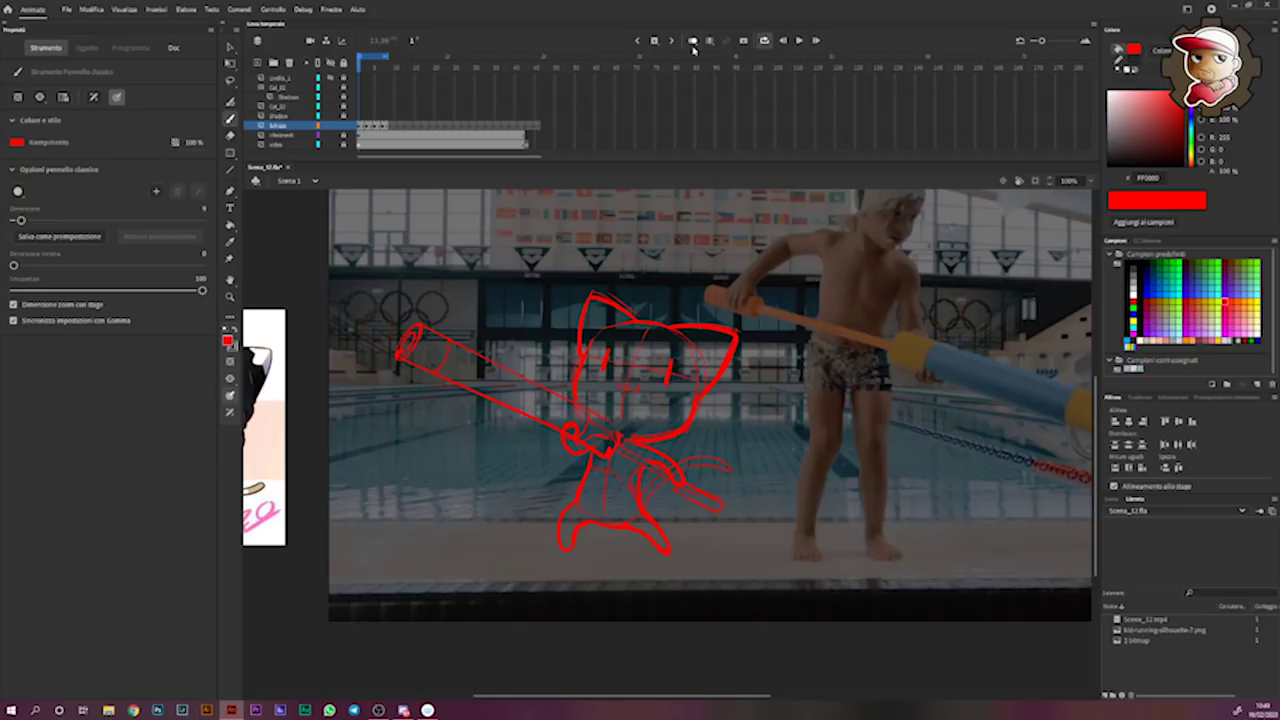
pyautogui.press('Return')
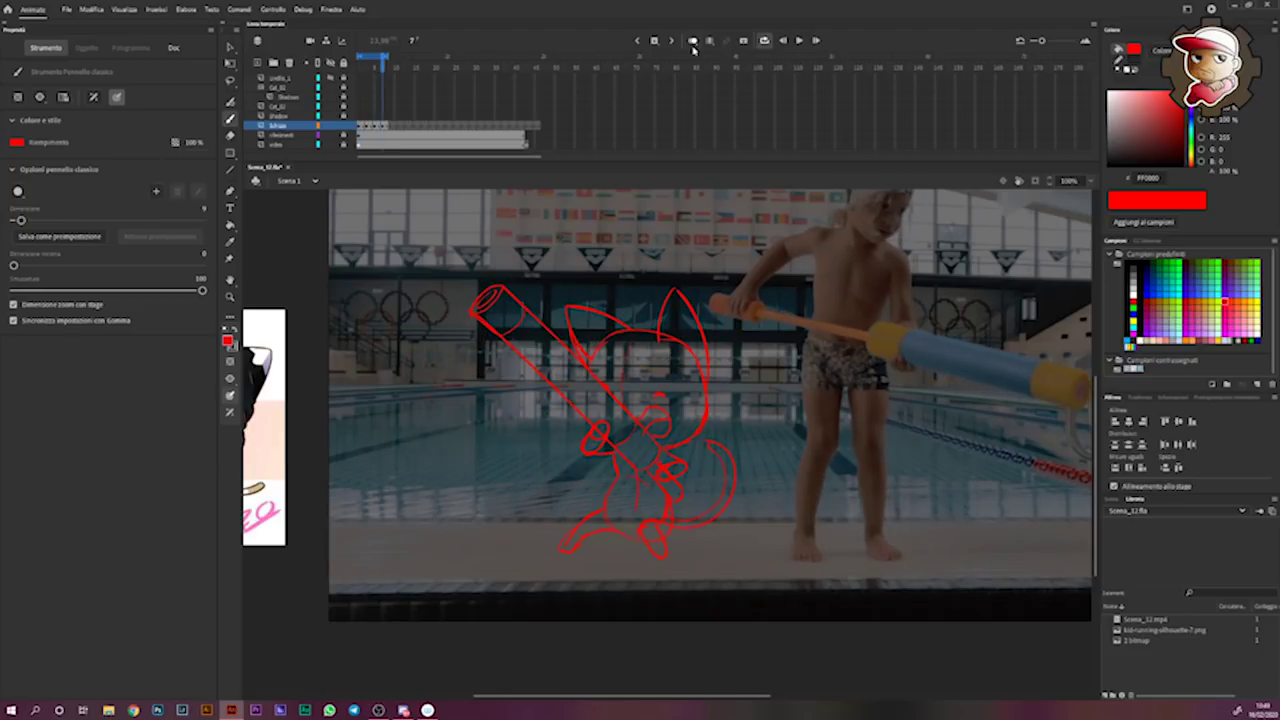
pyautogui.click(386, 128)
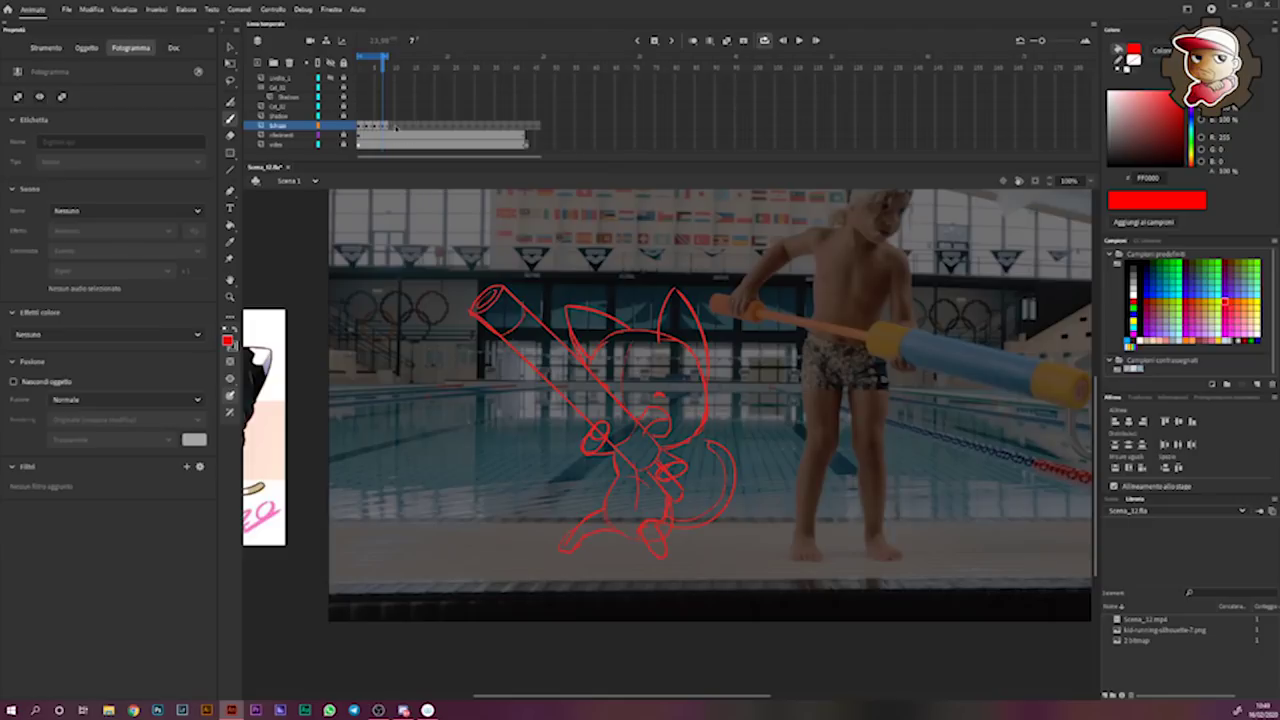
# - Paste the cat sketch into frame 2 and skew its top and head to fit the pose
pyautogui.click(395, 128)
pyautogui.hotkey('ctrl', 'shift', 'v')
pyautogui.press('q')
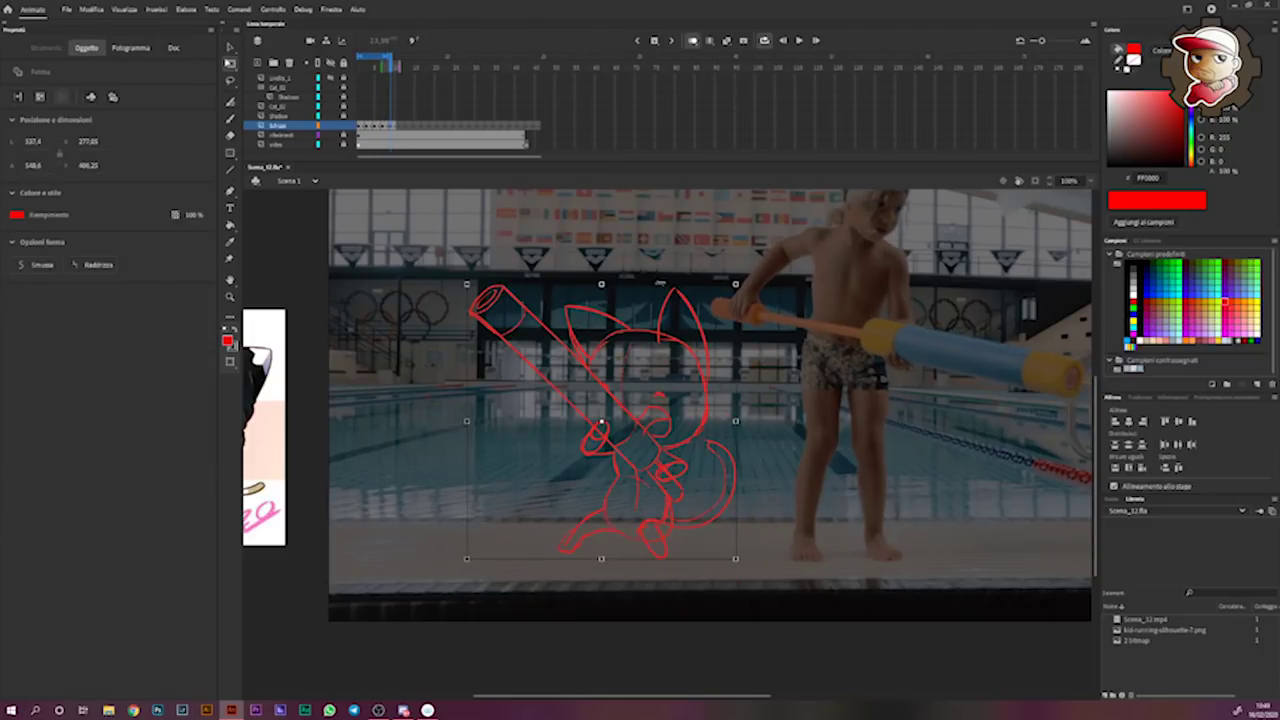
pyautogui.moveTo(682, 285); pyautogui.dragTo(690, 285)
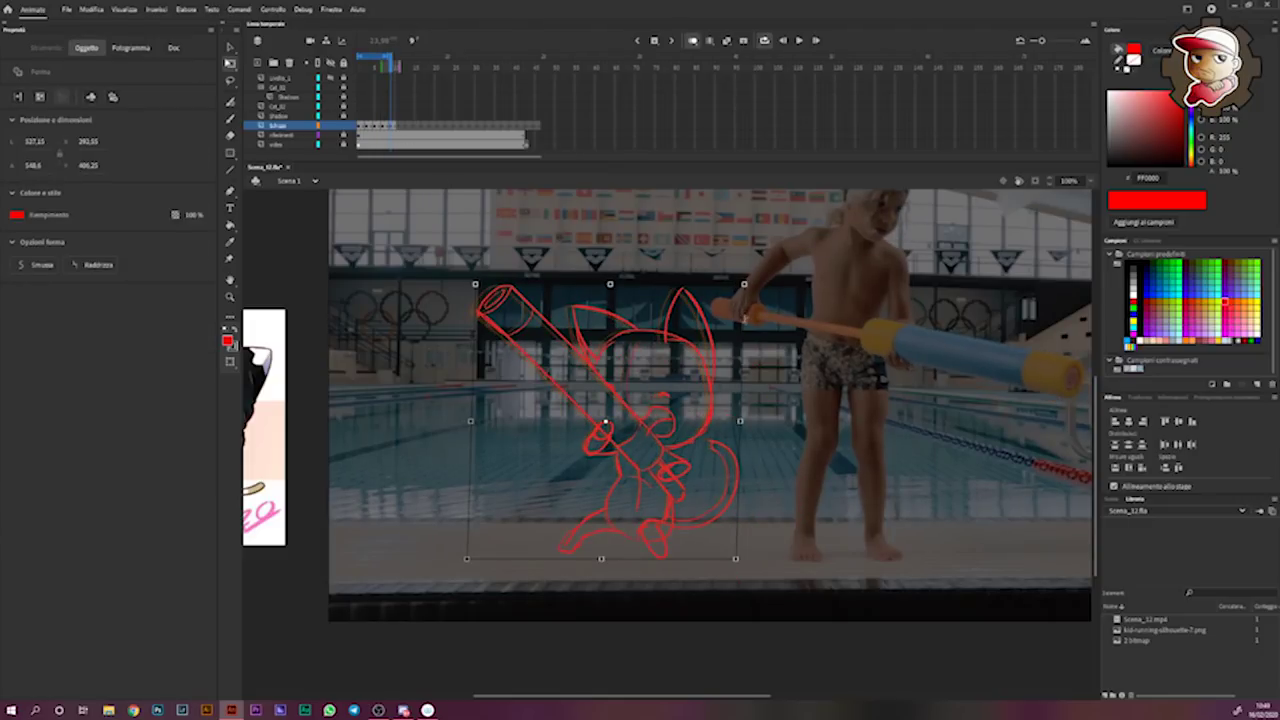
pyautogui.moveTo(745, 316); pyautogui.dragTo(750, 322)
# - Play back the sketch and step through frames 1 to 13 comparing the poses
pyautogui.press('Return')
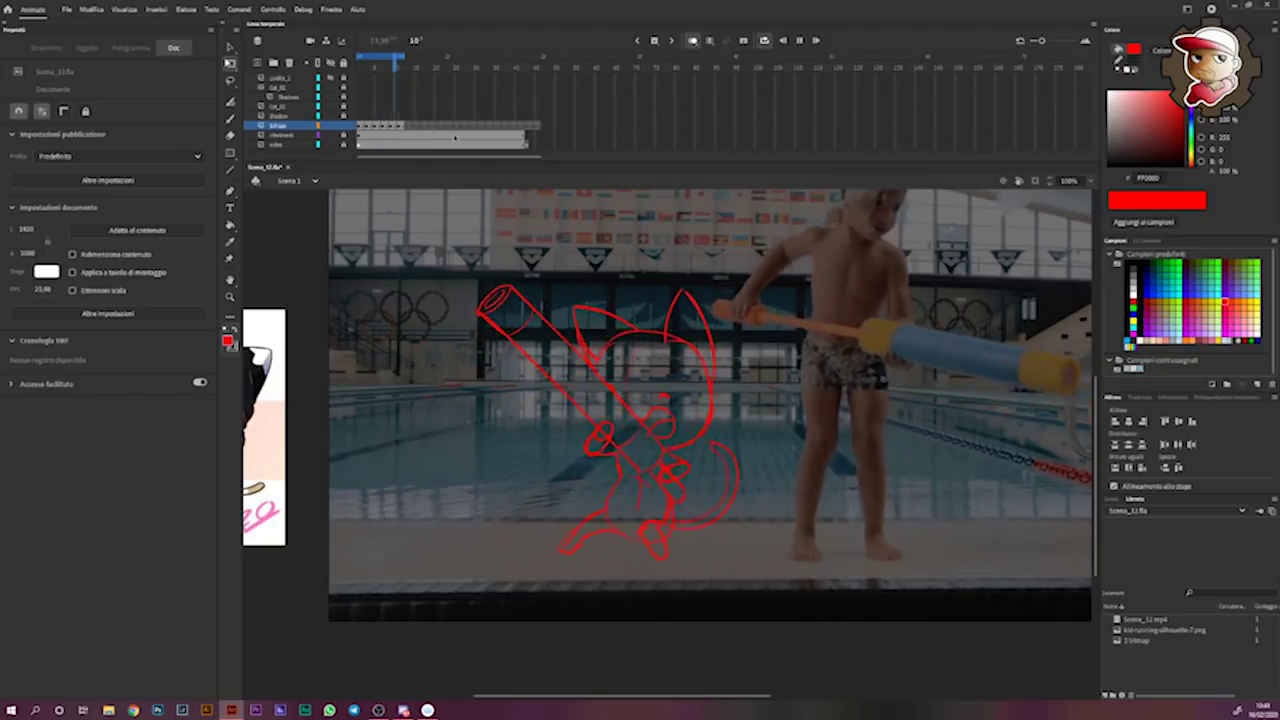
pyautogui.press(',')
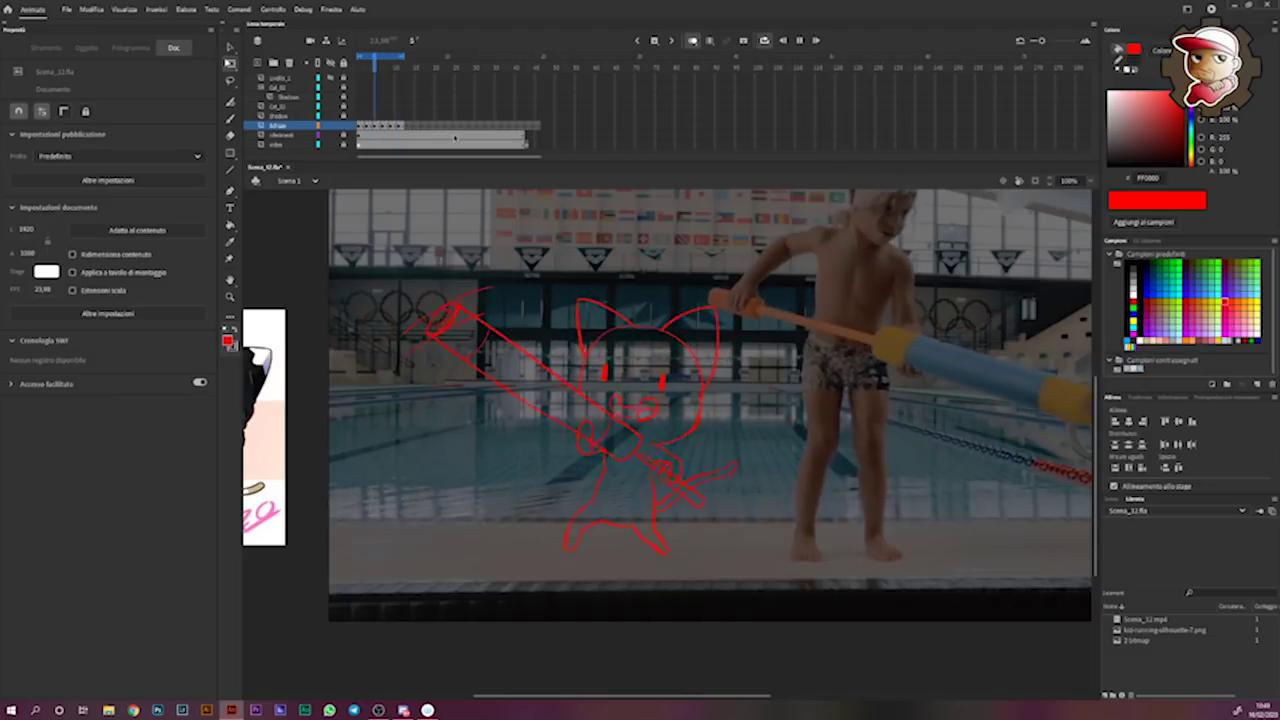
pyautogui.press('.')
pyautogui.press('.')
pyautogui.press('.')
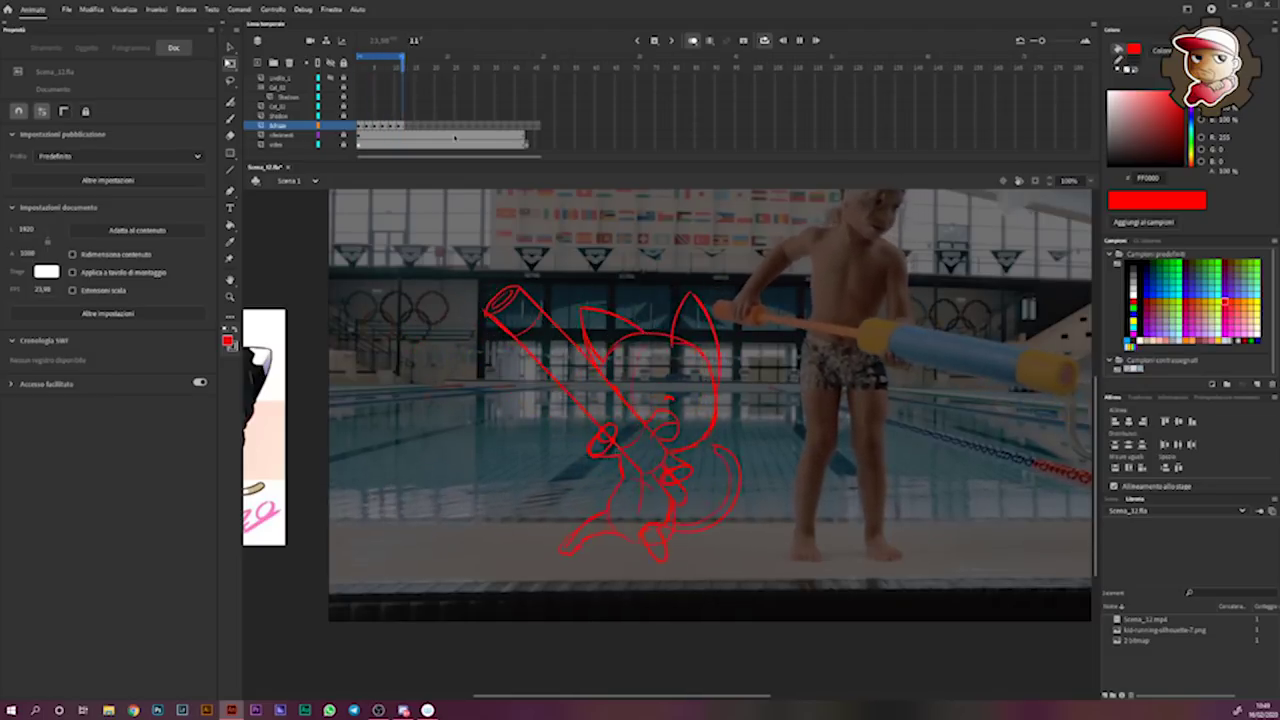
pyautogui.press(',')
pyautogui.press(',')
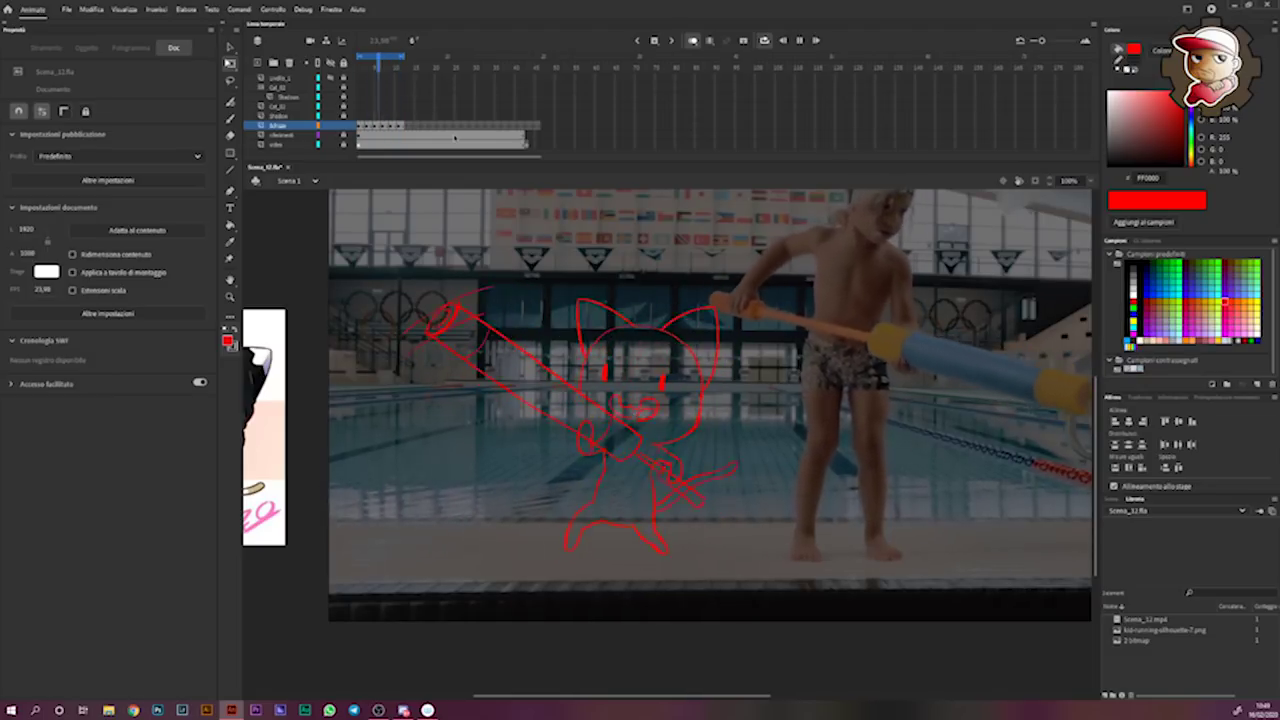
pyautogui.press('.')
pyautogui.press('.')
pyautogui.press('.')
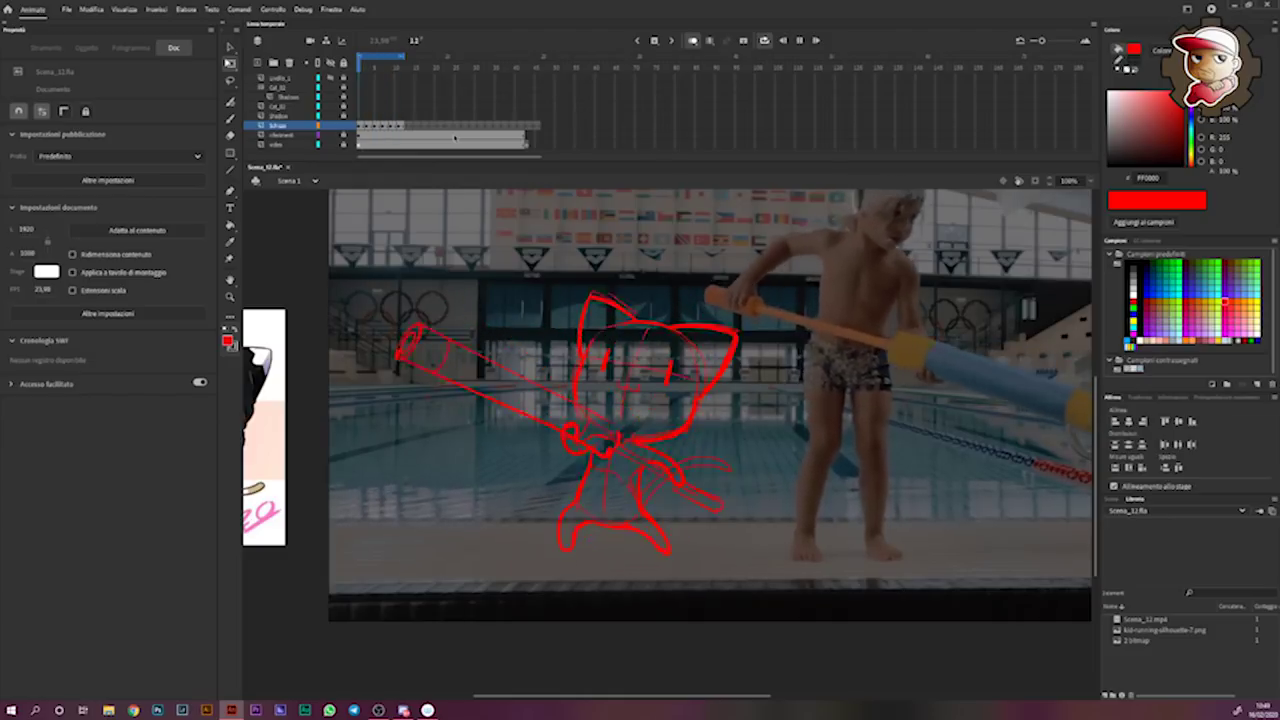
pyautogui.press(',')
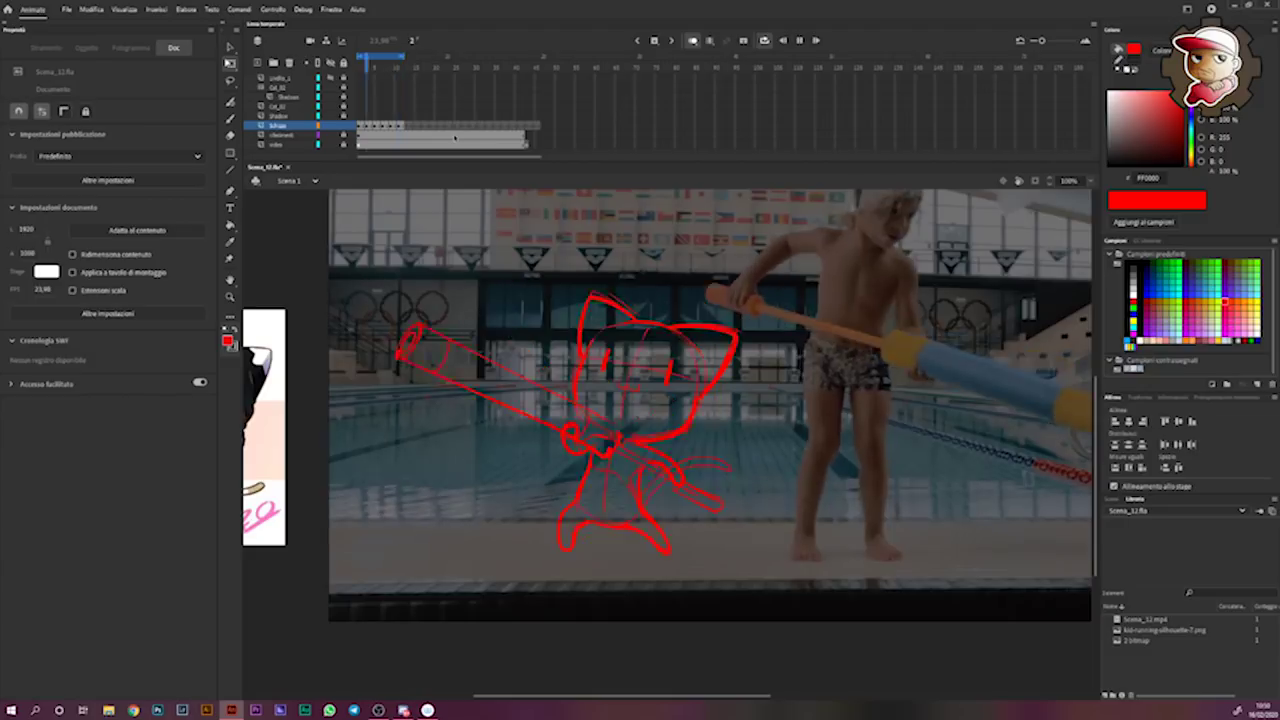
pyautogui.press(',')
pyautogui.press(',')
pyautogui.press('.')
pyautogui.press('.')
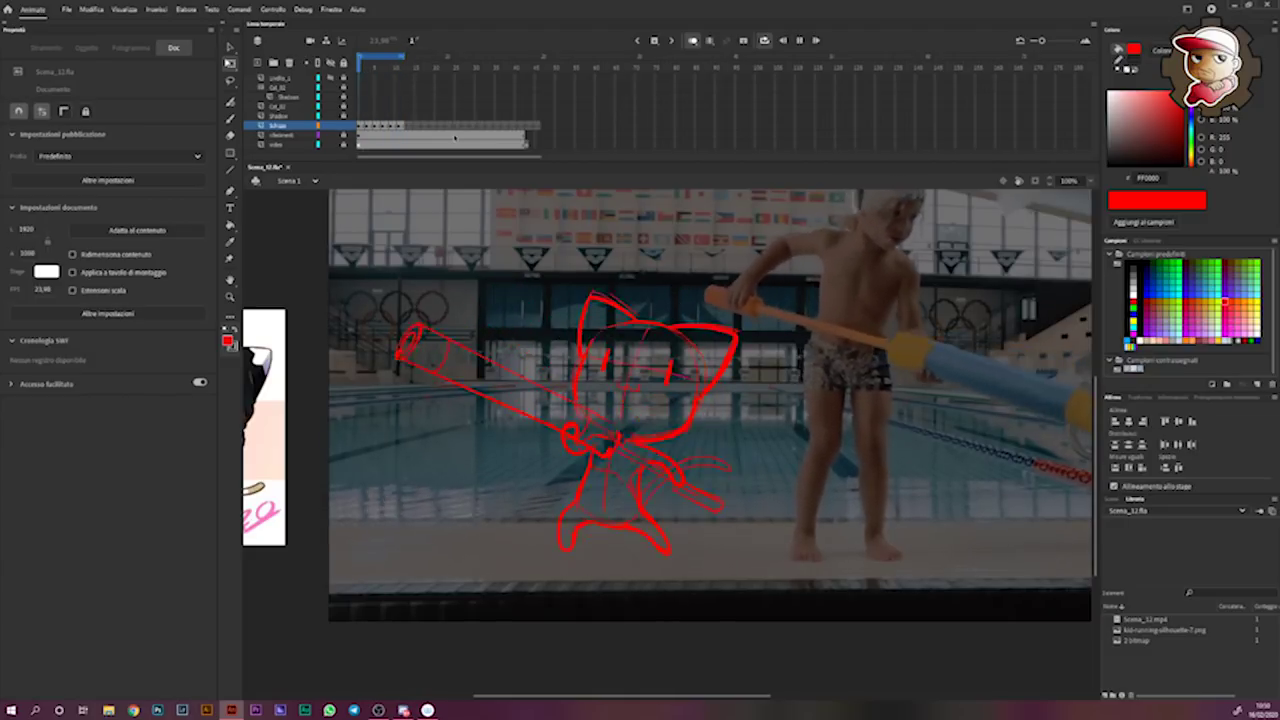
pyautogui.press('Home')
pyautogui.press('.')
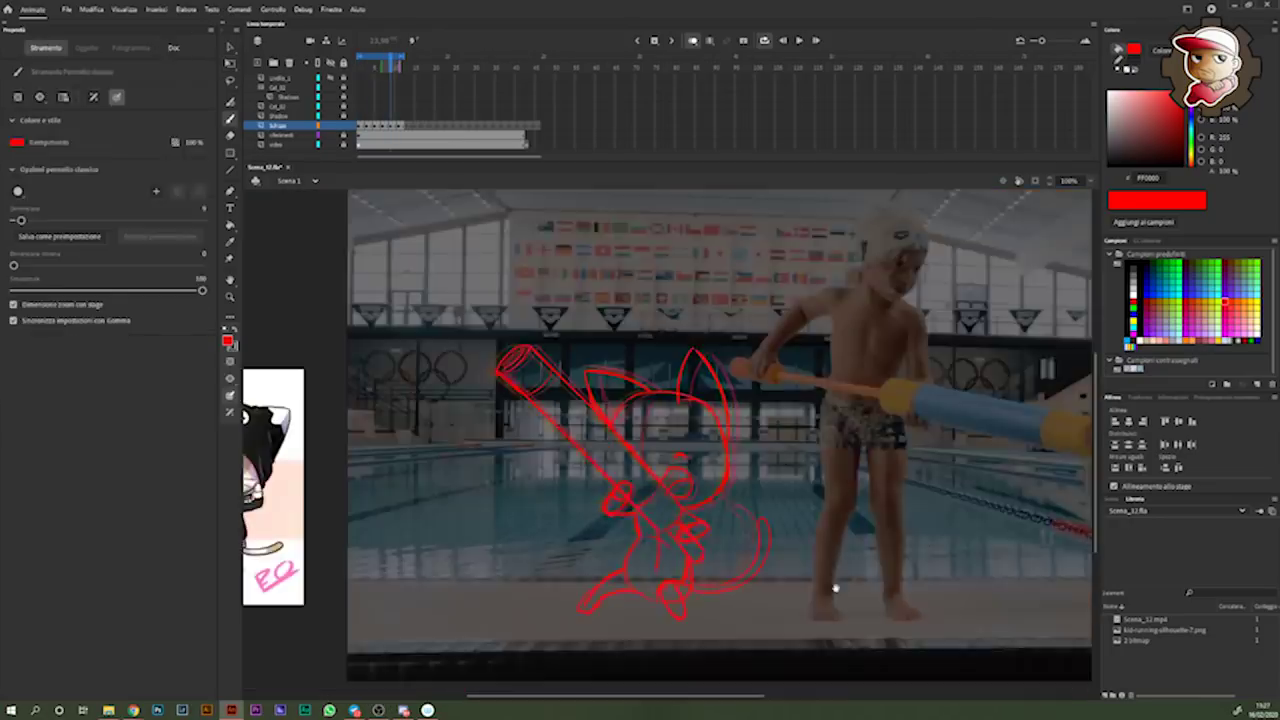
# - Step through the later frames, zooming in on the cat's head and out, ending on frame 23
pyautogui.press('.')
pyautogui.press('.')
pyautogui.press('.')
pyautogui.press('.')
pyautogui.press('.')
pyautogui.press('.')
pyautogui.press('.')
pyautogui.press('.')
pyautogui.press('.')
pyautogui.press('.')
pyautogui.press('.')
pyautogui.press('.')
pyautogui.press('.')
pyautogui.press('b')
pyautogui.press('.')
pyautogui.press('.')
pyautogui.press('.')
pyautogui.hotkey('ctrl', '+')
pyautogui.press('.')
pyautogui.press('.')
pyautogui.press('.')
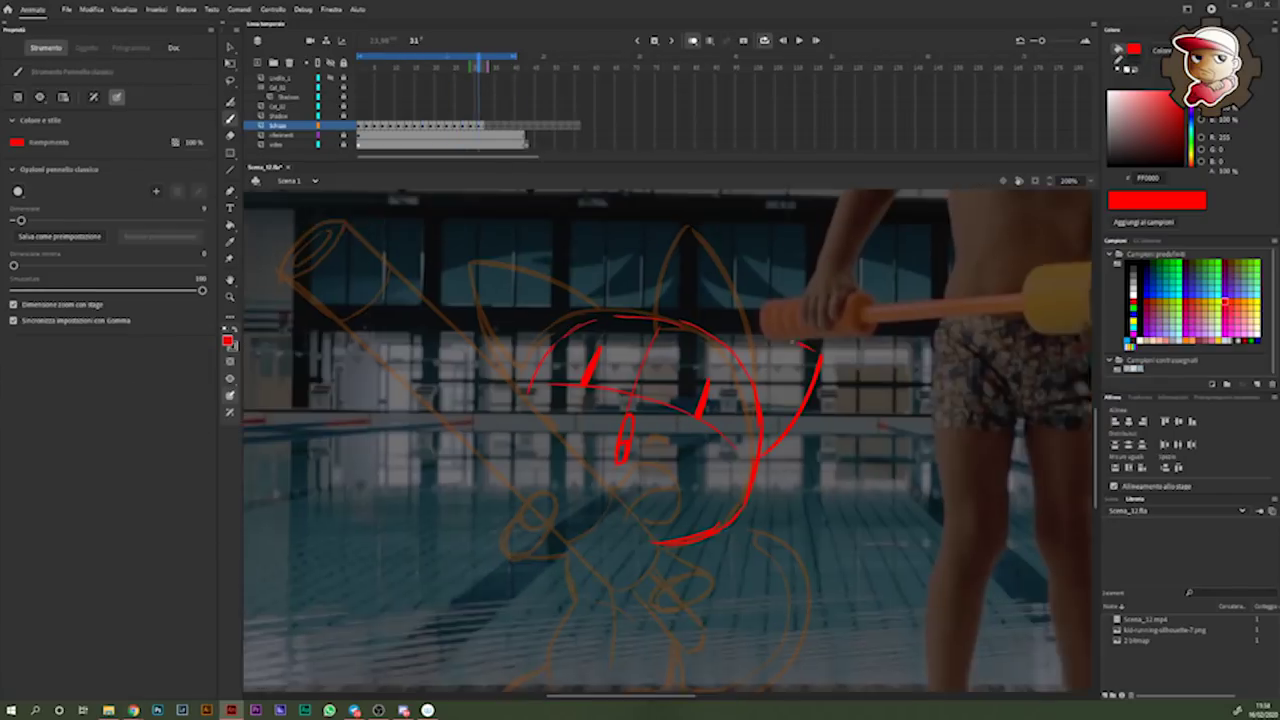
pyautogui.press('.')
pyautogui.press('.')
pyautogui.press('.')
pyautogui.press('.')
pyautogui.press('.')
pyautogui.press('.')
pyautogui.press('.')
pyautogui.press('.')
pyautogui.press('.')
pyautogui.press('.')
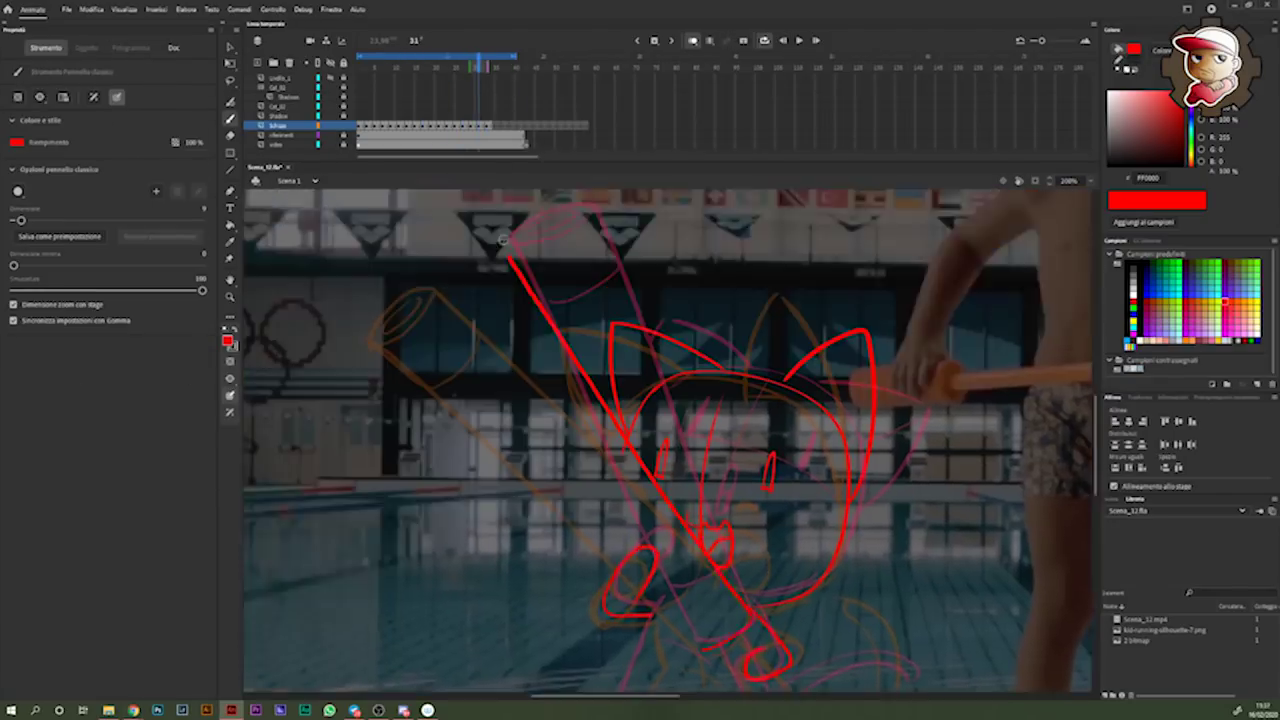
pyautogui.hotkey('ctrl', '-')
pyautogui.press('.')
pyautogui.press('.')
pyautogui.press('v')
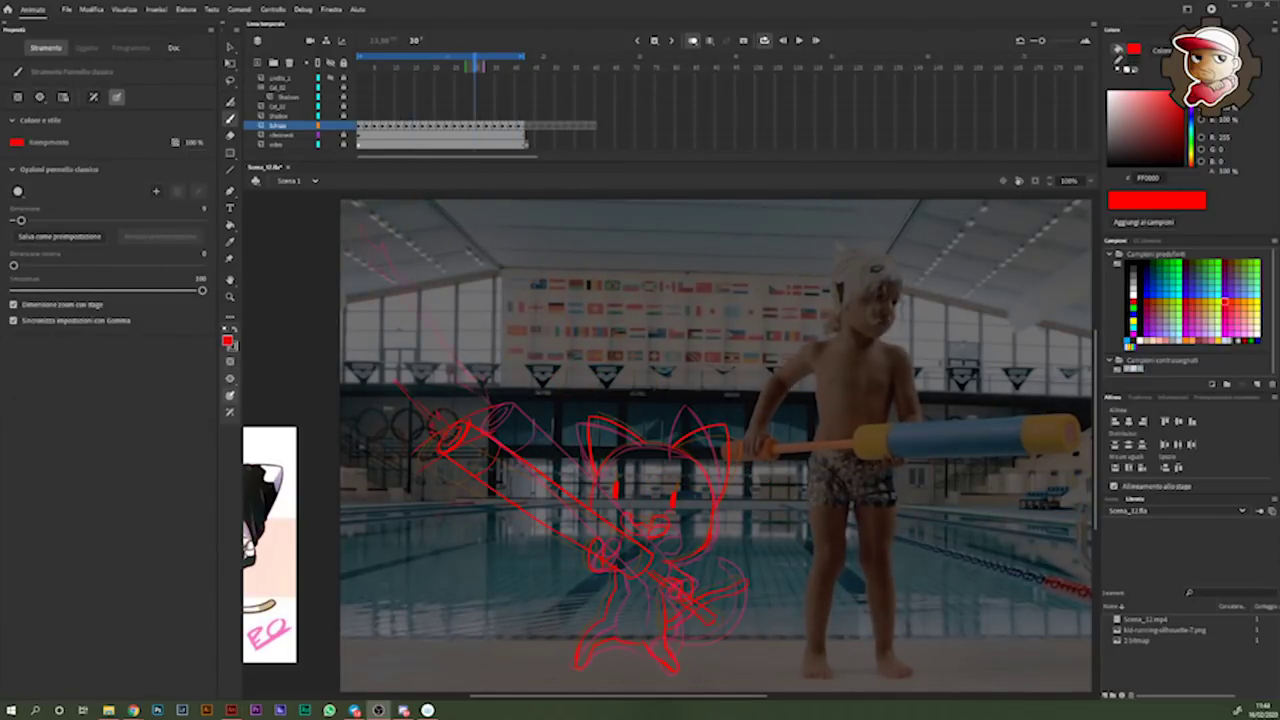
pyautogui.hotkey('alt', 'Tab')
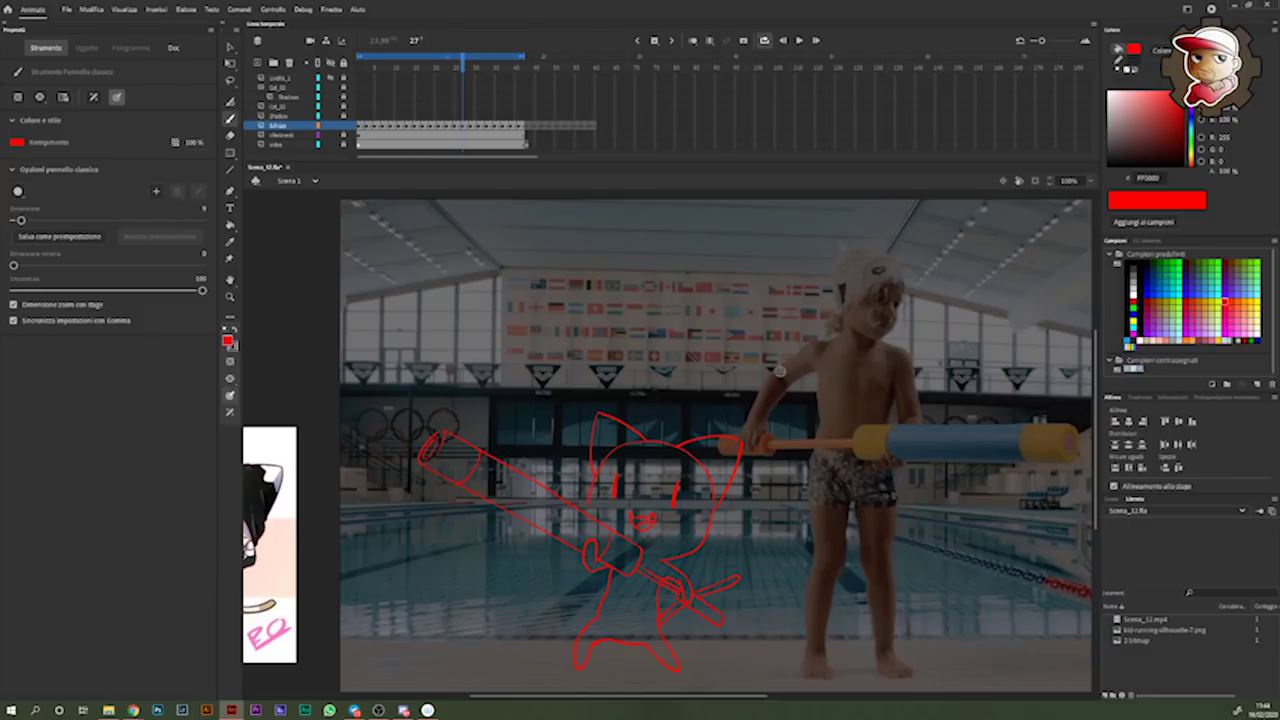
pyautogui.press('Return')
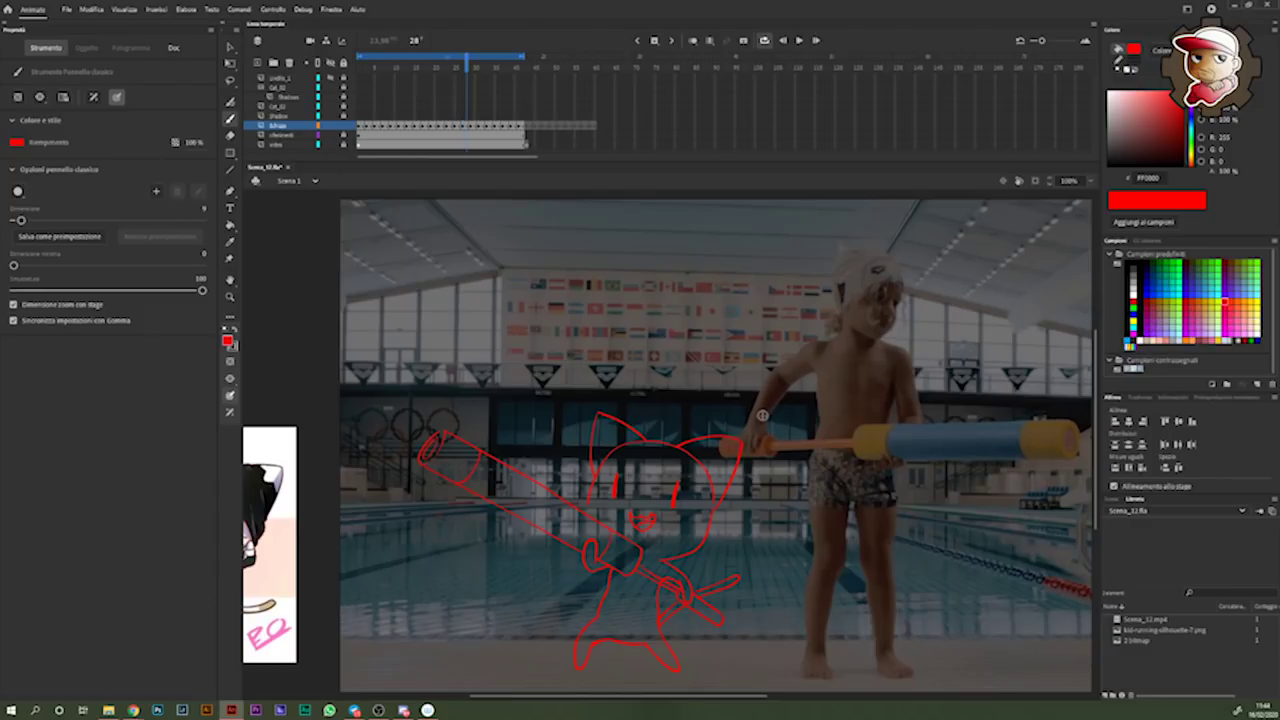
pyautogui.click(447, 66)
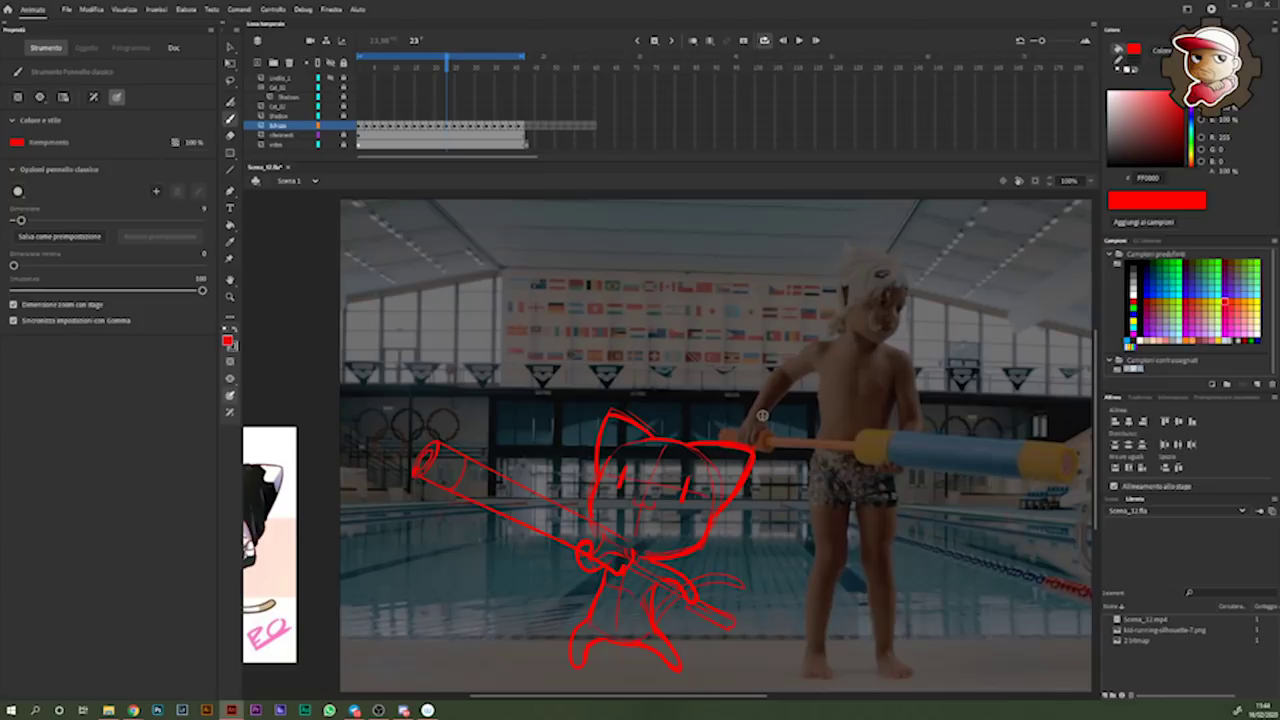
# - Select the pool video frame and bring its Luminosità back to about 0%
pyautogui.click(345, 128)
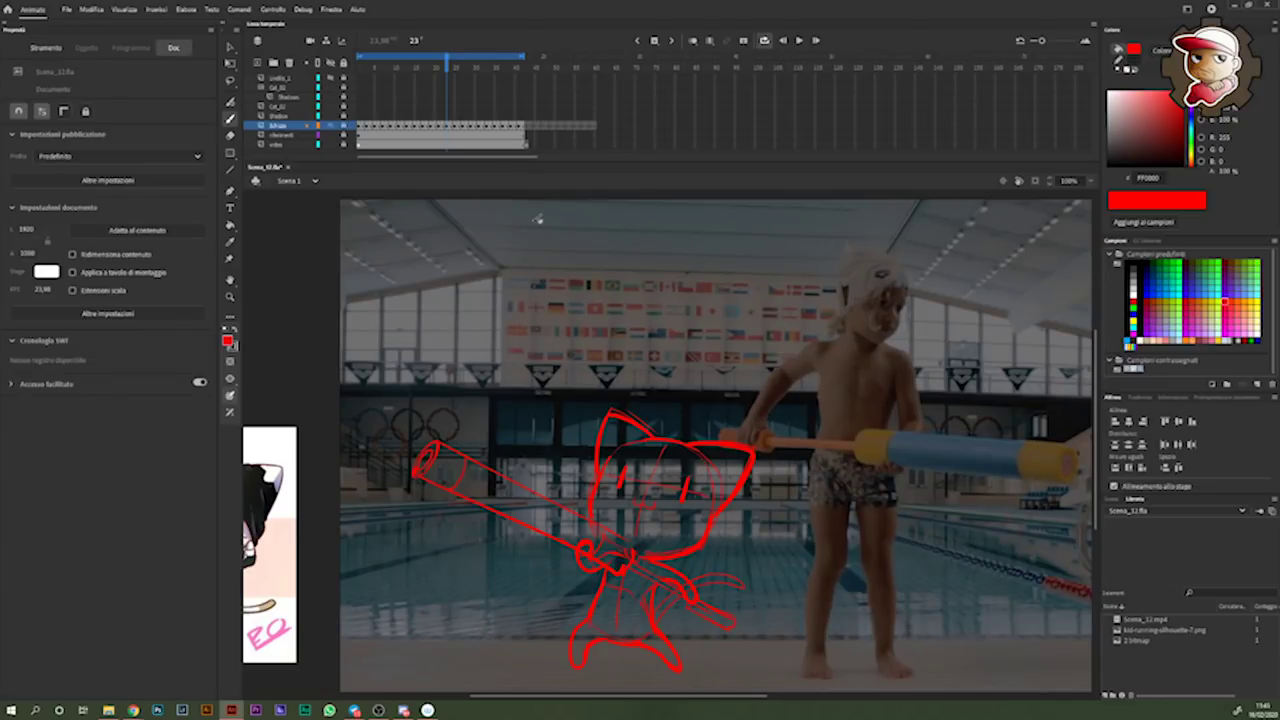
pyautogui.press('v')
pyautogui.click(573, 319)
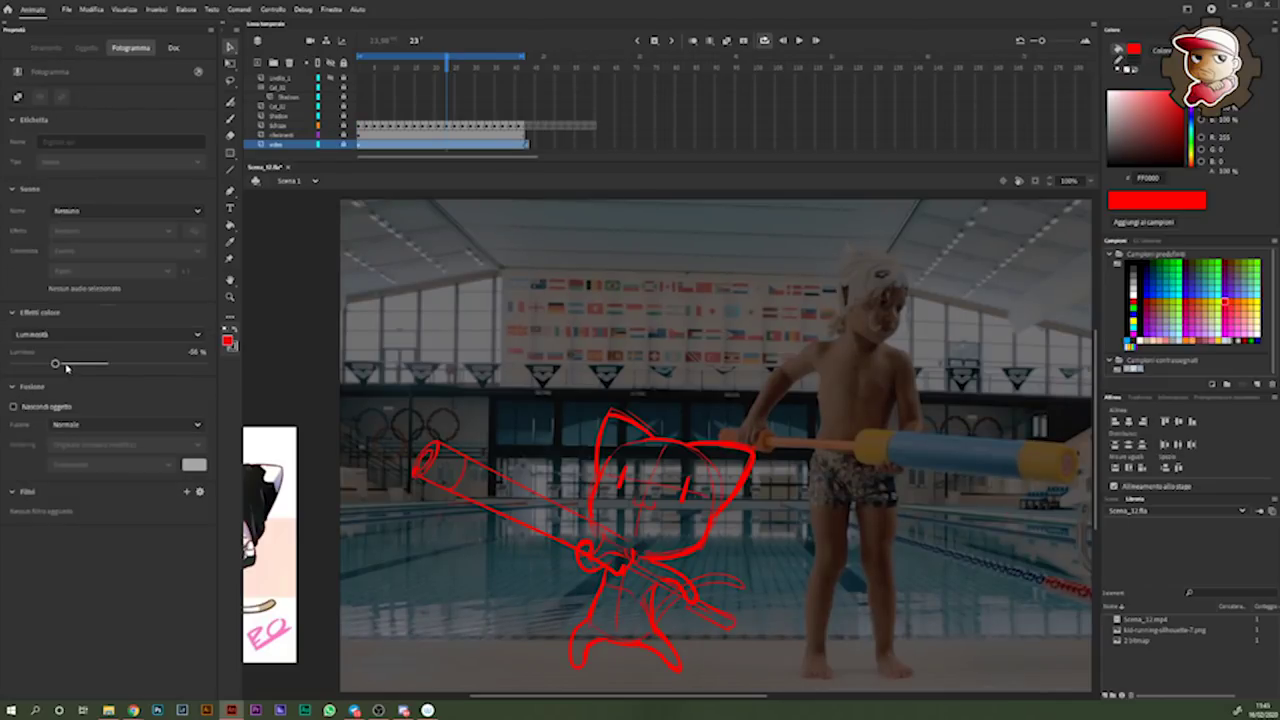
pyautogui.moveTo(57, 364); pyautogui.dragTo(106, 366)
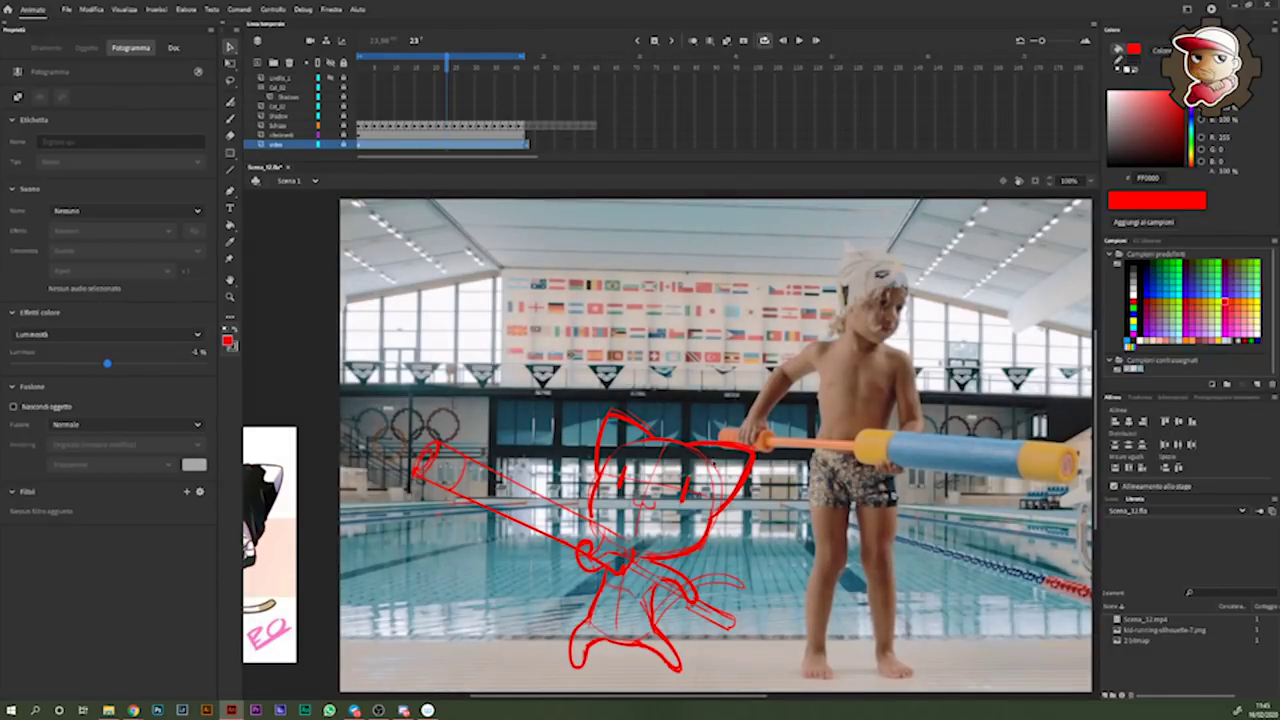
# - Set the Schizzo sketch to Moltiplica blend at 57% Luminosità and hide the video layer
pyautogui.click(110, 364)
pyautogui.moveTo(106, 366); pyautogui.dragTo(125, 364)
pyautogui.click(90, 424)
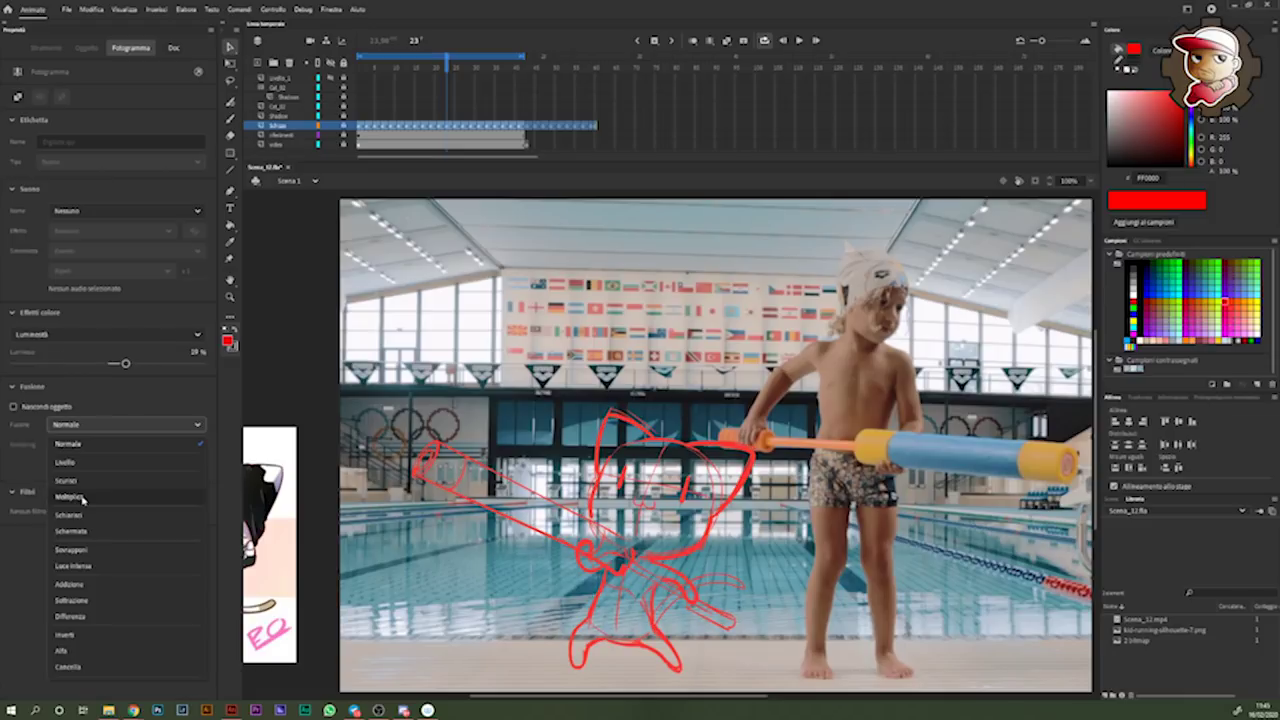
pyautogui.click(86, 497)
pyautogui.moveTo(125, 364); pyautogui.dragTo(161, 364)
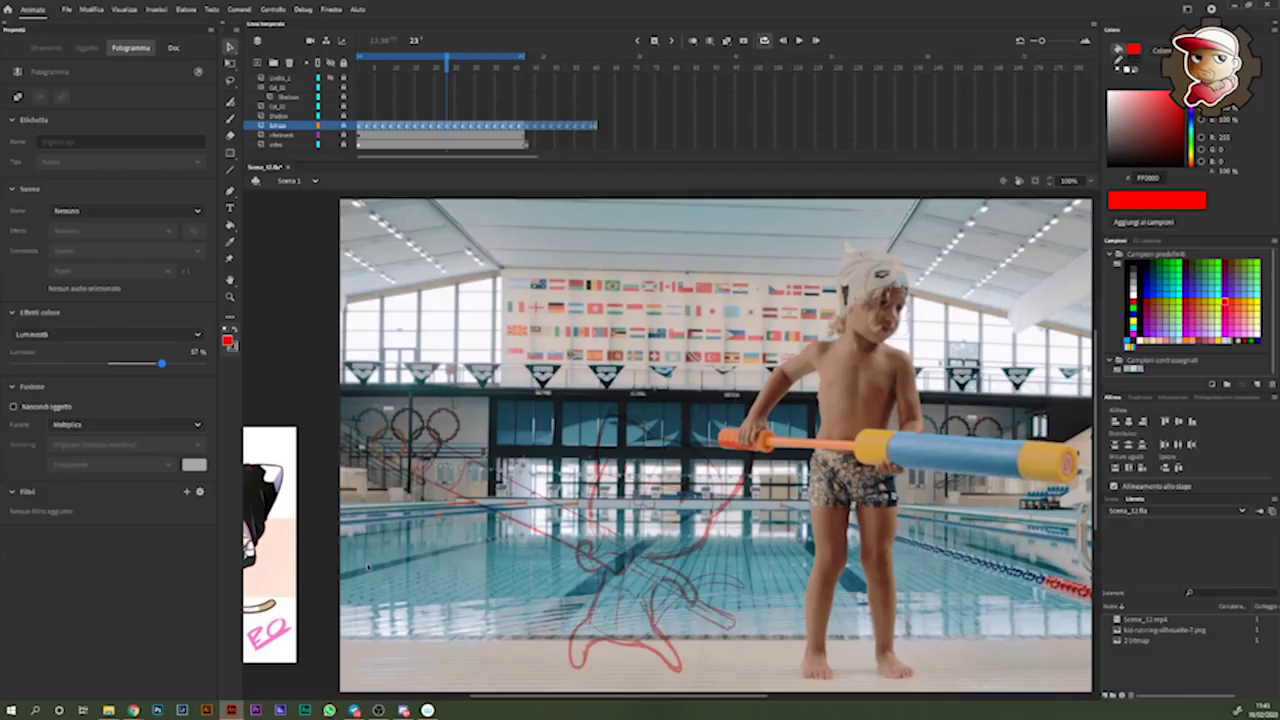
pyautogui.click(331, 145)
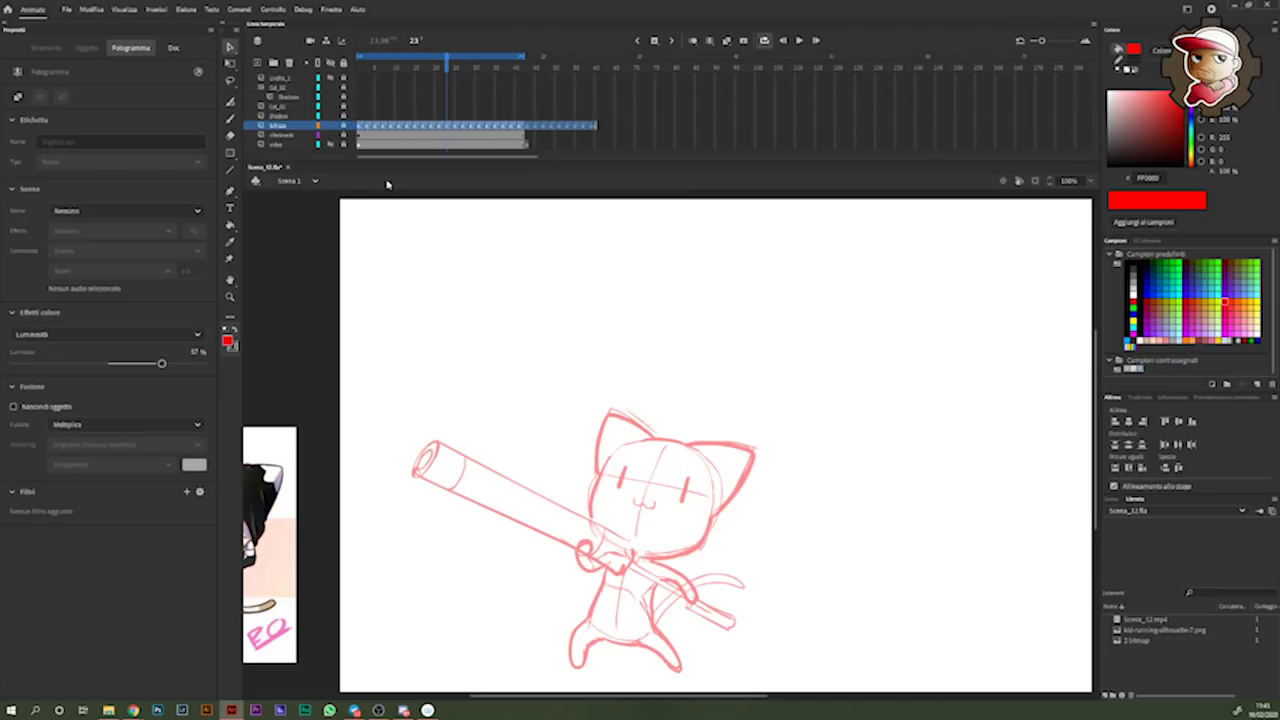
# - Extend the Cel_02 layer with F5 frames to match the sketch's length
pyautogui.click(358, 107)
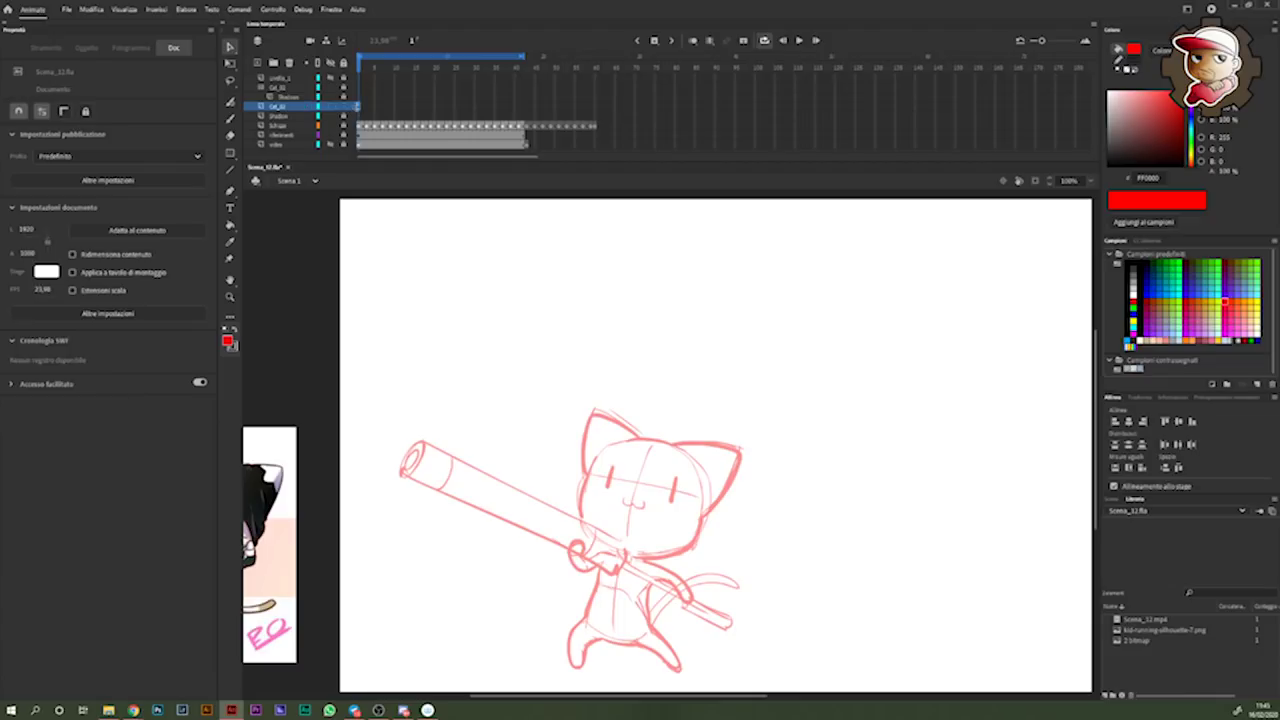
pyautogui.moveTo(383, 153); pyautogui.dragTo(587, 468)
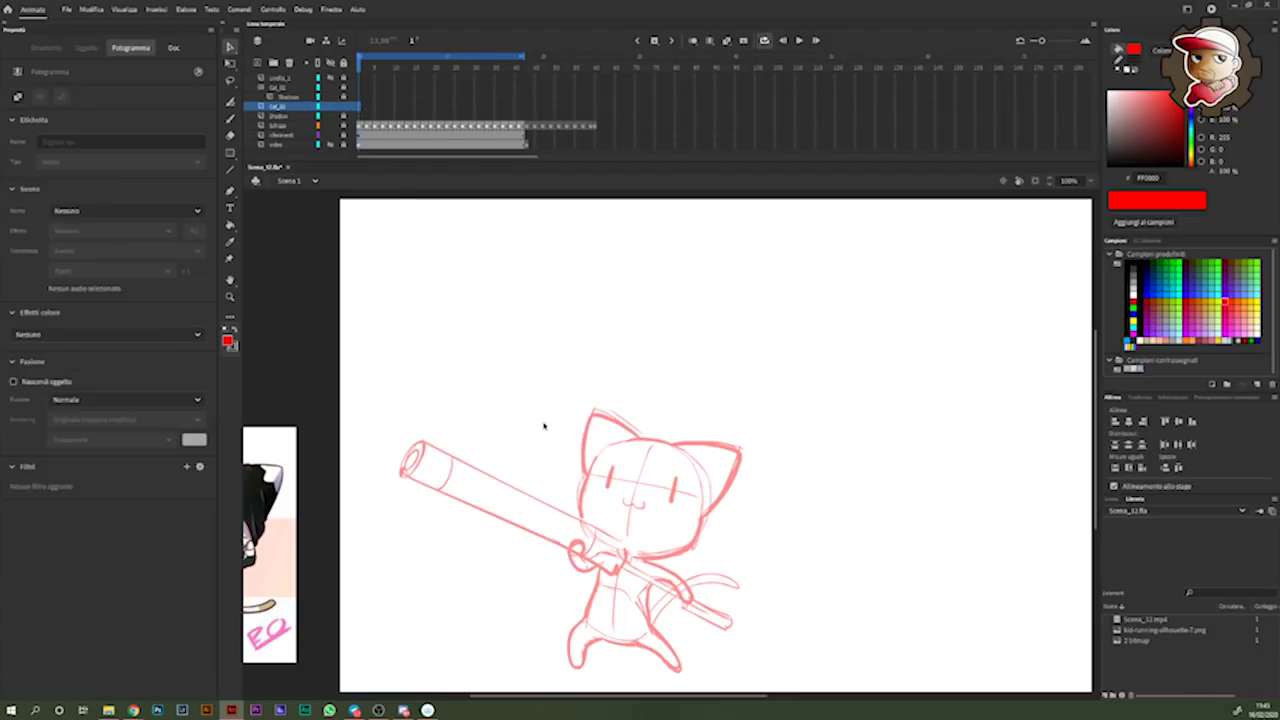
pyautogui.press('F5')
pyautogui.press('F5')
pyautogui.press('F5')
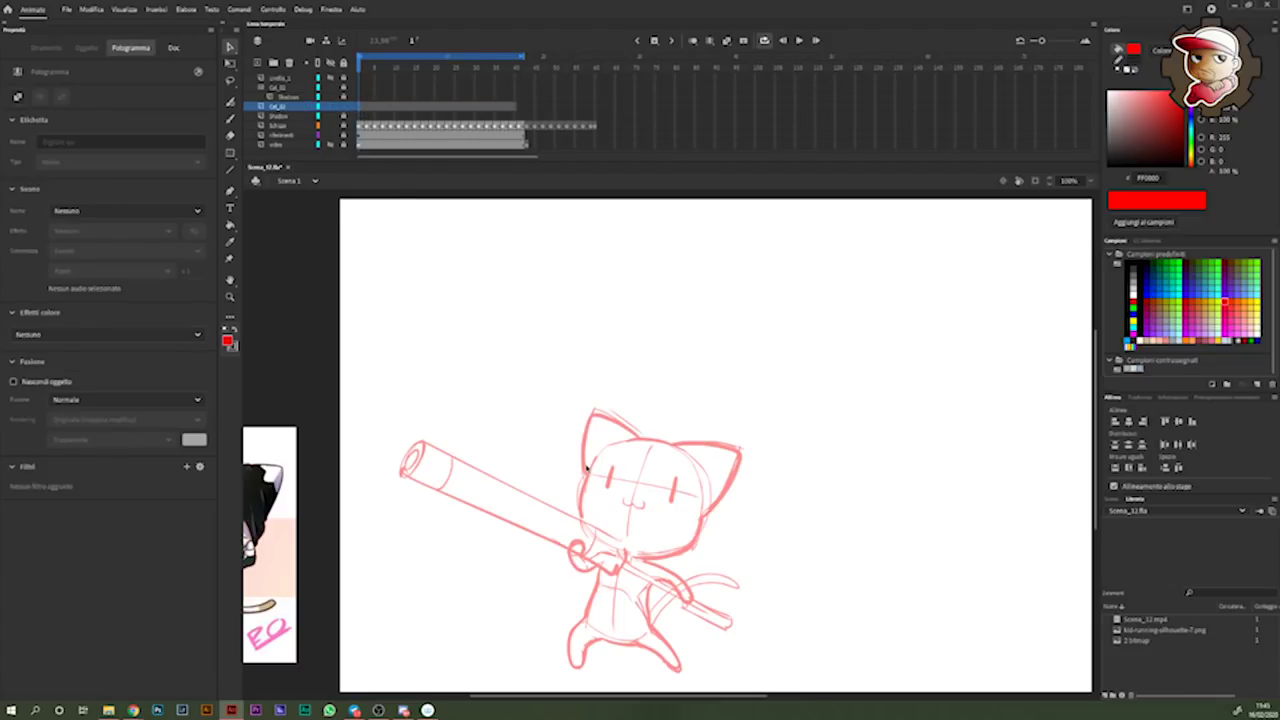
pyautogui.click(555, 371)
# - Preview the sketched frames, return to frame 1 and arm the Classic Brush in 3C2626
pyautogui.press('.')
pyautogui.press('.')
pyautogui.press('.')
pyautogui.press('.')
pyautogui.press('.')
pyautogui.press('.')
pyautogui.press('.')
pyautogui.press('.')
pyautogui.press('.')
pyautogui.press('.')
pyautogui.press('.')
pyautogui.press('.')
pyautogui.press('.')
pyautogui.press('.')
pyautogui.press('.')
pyautogui.press('.')
pyautogui.press('.')
pyautogui.press('.')
pyautogui.press('.')
pyautogui.press('.')
pyautogui.press('.')
pyautogui.press('.')
pyautogui.press('.')
pyautogui.press('.')
pyautogui.press('.')
pyautogui.press('.')
pyautogui.press('.')
pyautogui.press('.')
pyautogui.press('.')
pyautogui.press('.')
pyautogui.press('.')
pyautogui.press('.')
pyautogui.press('.')
pyautogui.press('.')
pyautogui.press('.')
pyautogui.press('.')
pyautogui.press('.')
pyautogui.press('.')
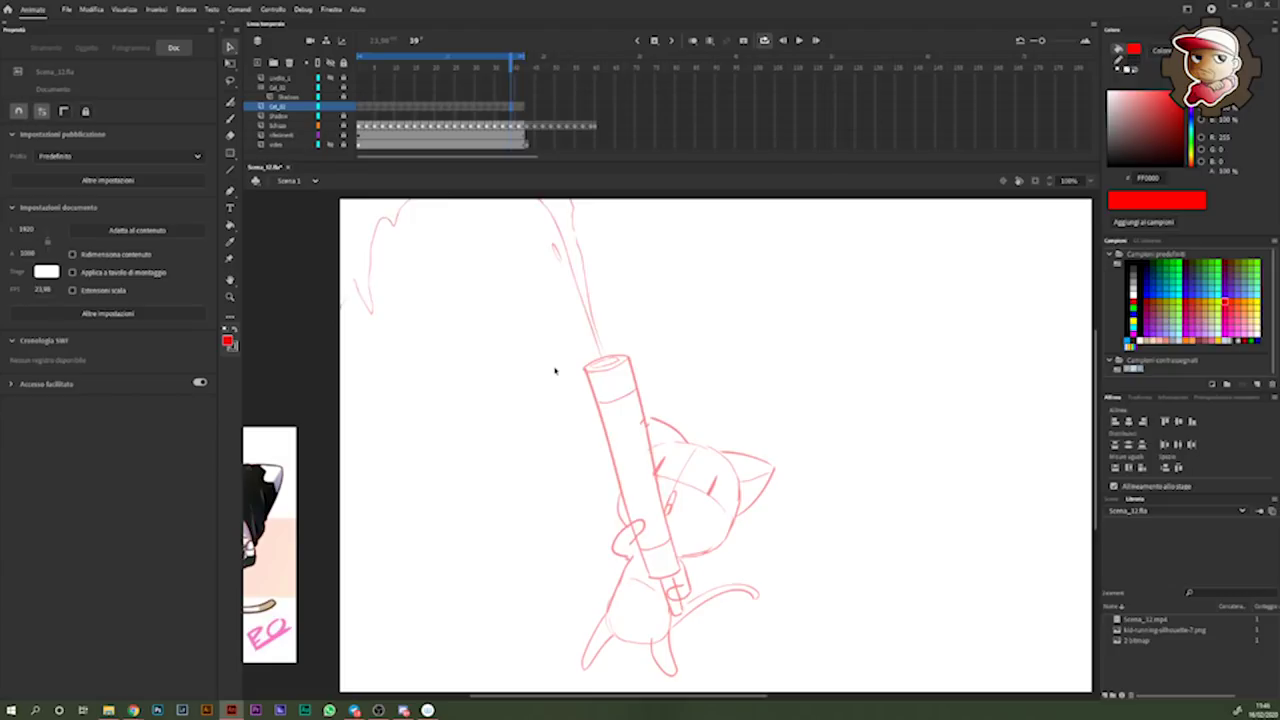
pyautogui.press('.')
pyautogui.press('.')
pyautogui.press('.')
pyautogui.press('.')
pyautogui.press('.')
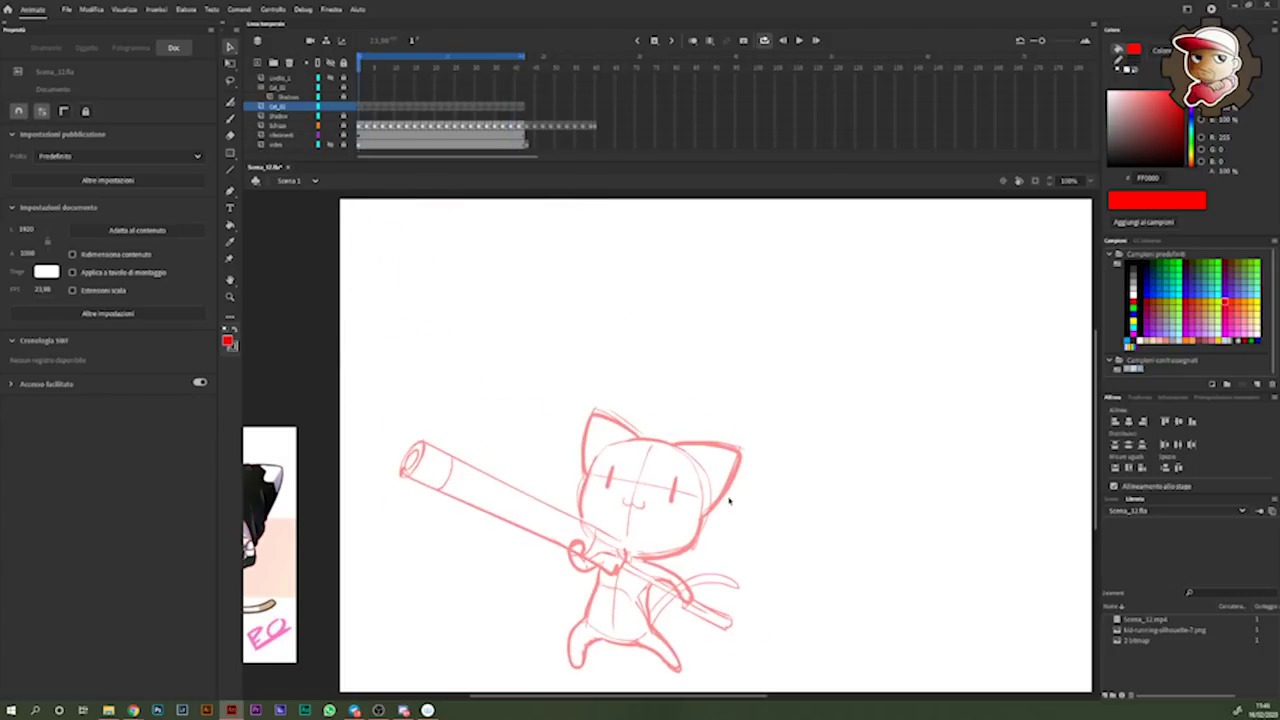
pyautogui.press('.')
pyautogui.press(',')
pyautogui.press(',')
pyautogui.press(',')
pyautogui.click(1134, 344)
pyautogui.press('b')
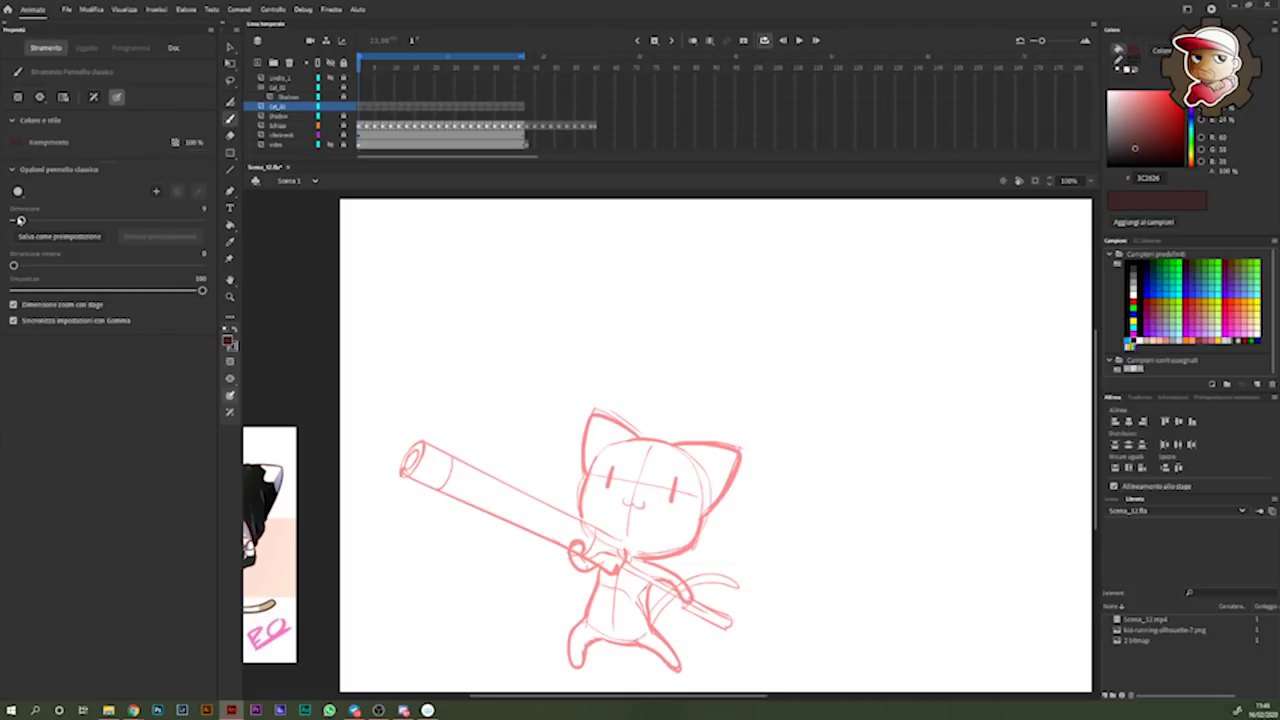
# - Thin the inking brush and zoom in on the cat's head
pyautogui.moveTo(21, 220); pyautogui.dragTo(18, 221)
pyautogui.moveTo(716, 409); pyautogui.dragTo(709, 393)
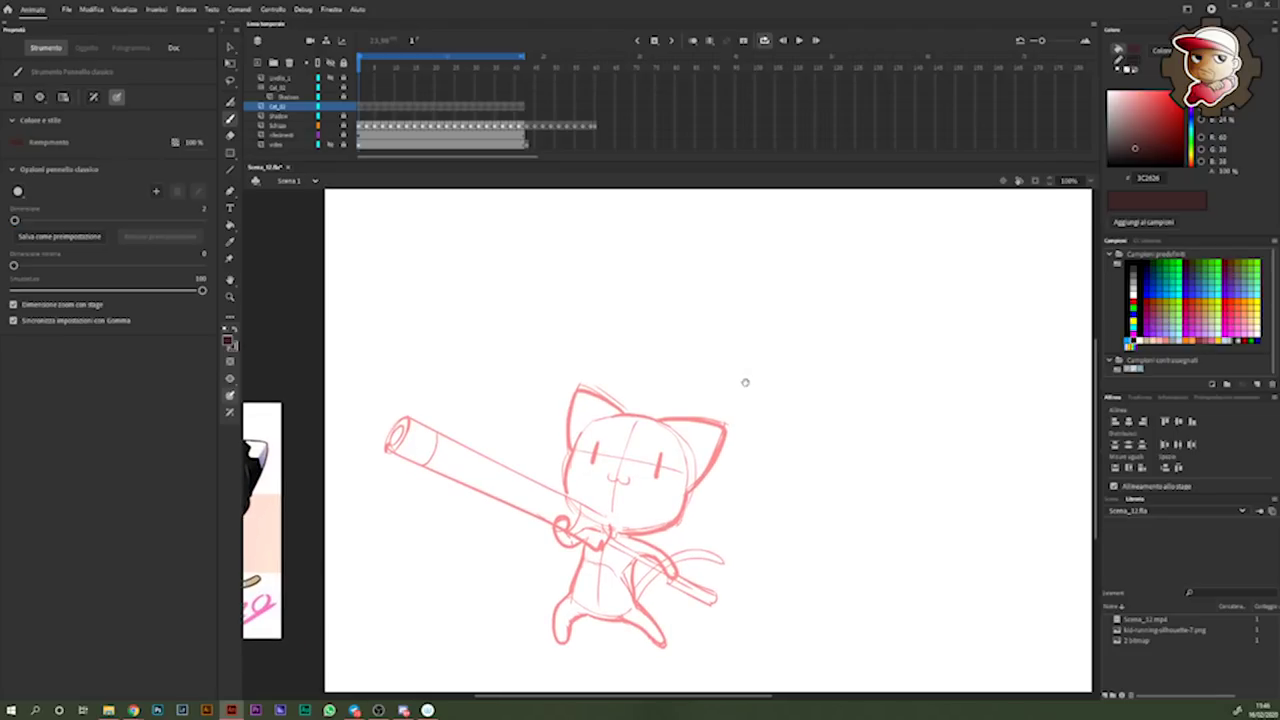
pyautogui.moveTo(751, 408); pyautogui.dragTo(744, 380)
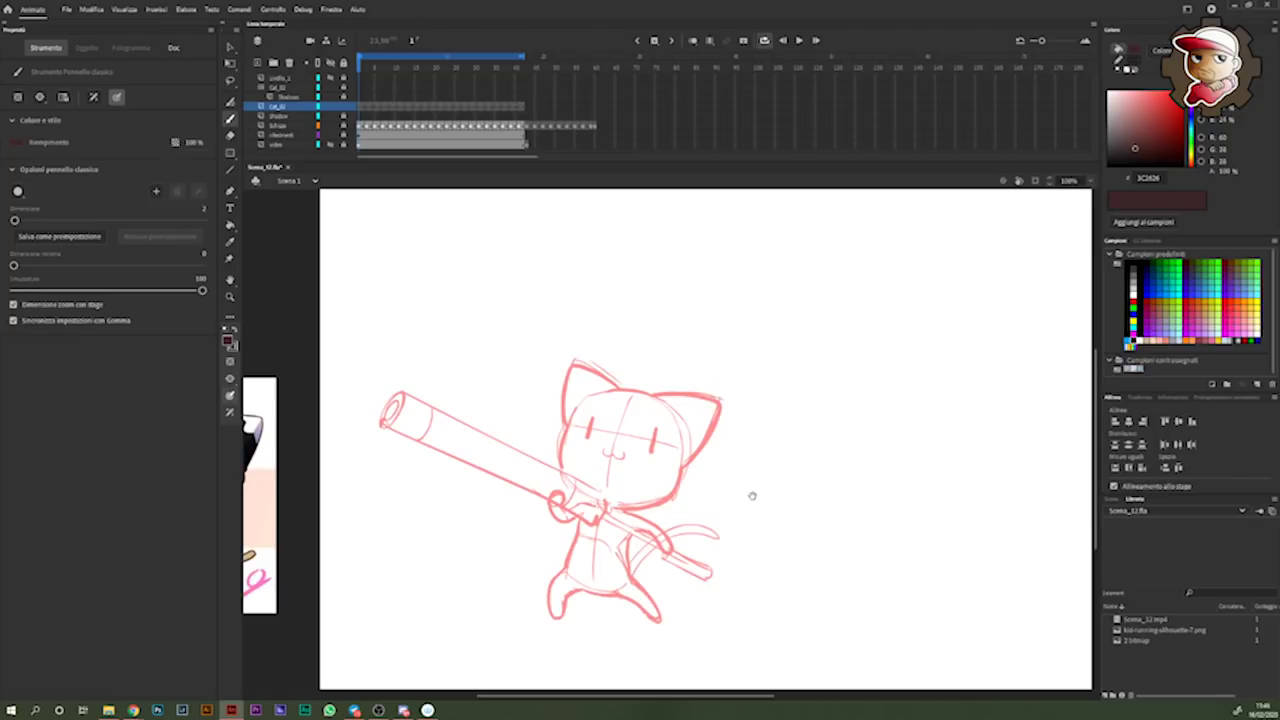
pyautogui.scroll(3, 760, 460)
pyautogui.scroll(2, 740, 430)
pyautogui.moveTo(737, 462); pyautogui.dragTo(851, 414)
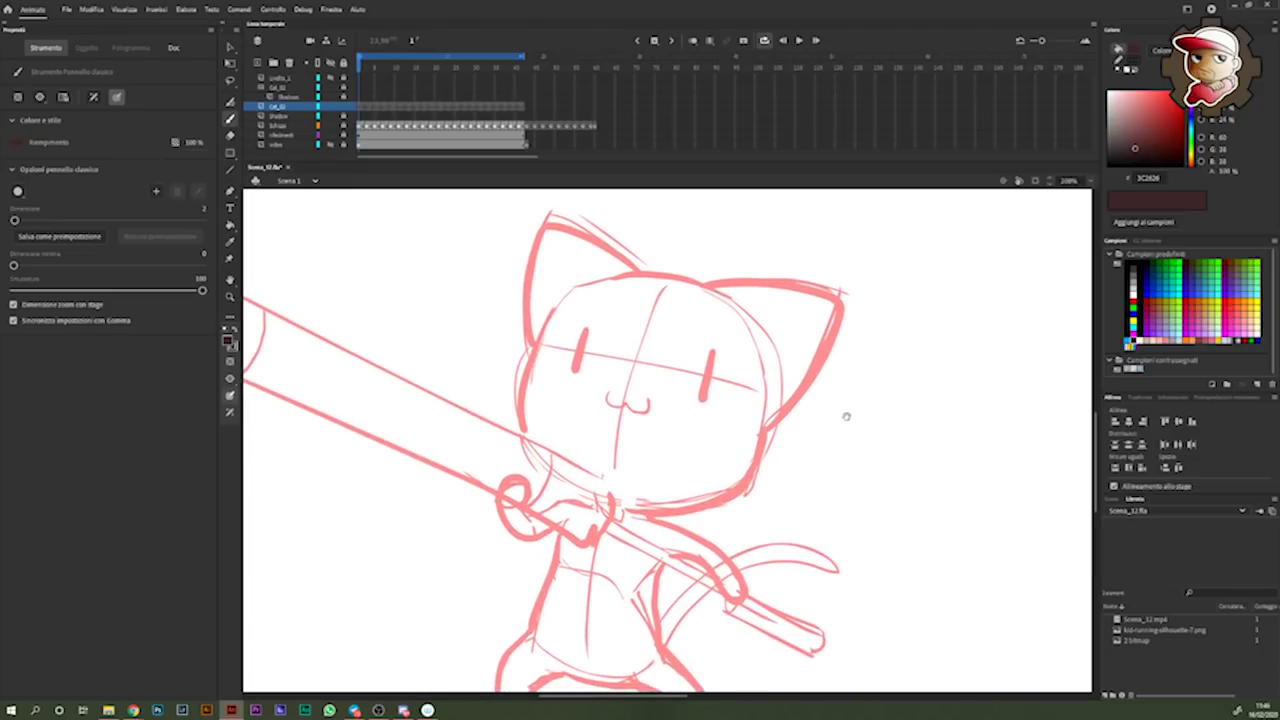
pyautogui.moveTo(757, 470)
pyautogui.mouseDown()
pyautogui.moveTo(829, 443)
pyautogui.moveTo(850, 452)
pyautogui.mouseUp()
pyautogui.scroll(3, 788, 470)
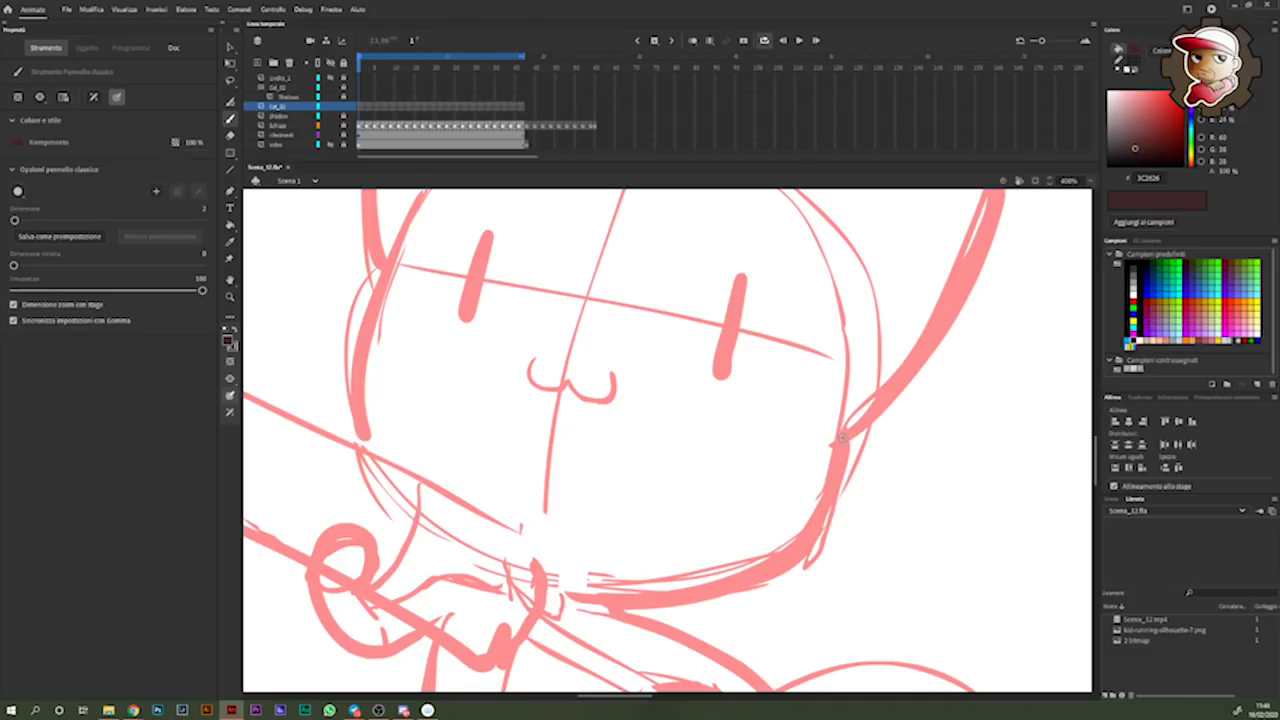
# - Ink the cat's jaw line, redoing the unsatisfying strokes
pyautogui.moveTo(822, 520)
pyautogui.mouseDown()
pyautogui.moveTo(783, 565)
pyautogui.moveTo(600, 598)
pyautogui.mouseUp()
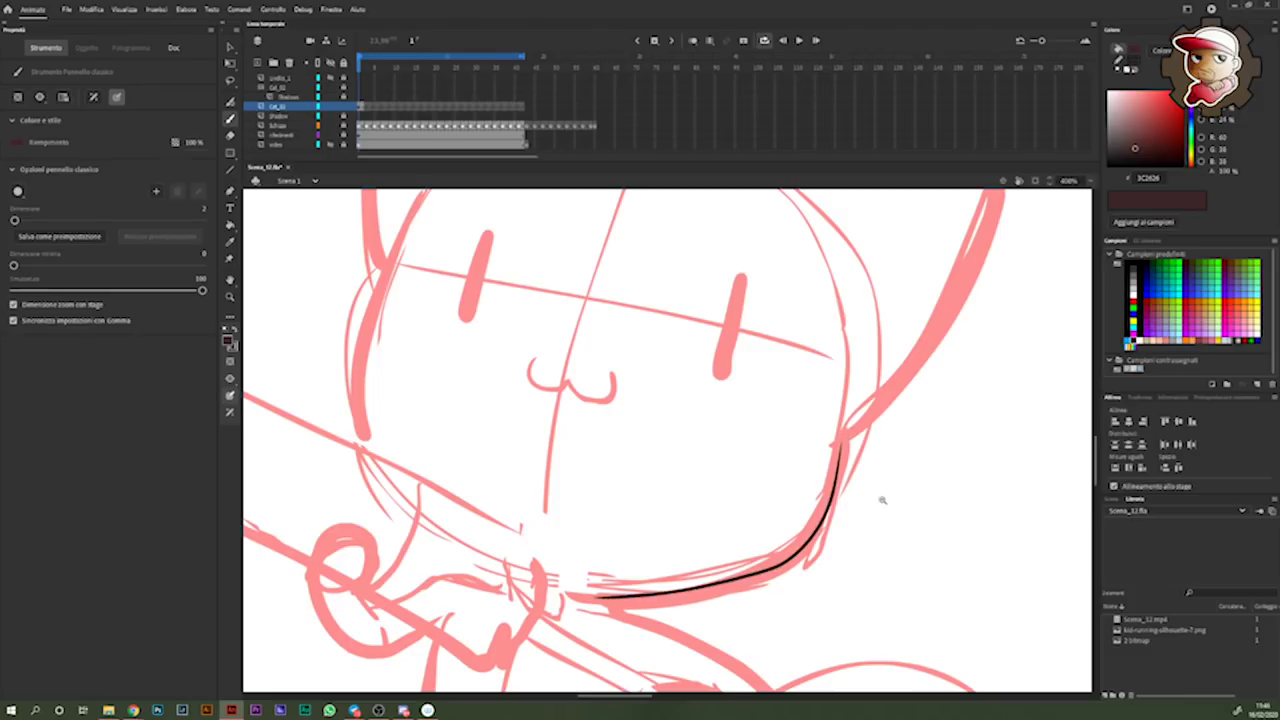
pyautogui.hotkey('ctrl', '-')
pyautogui.moveTo(692, 476); pyautogui.dragTo(806, 535)
pyautogui.scroll(3, 773, 545)
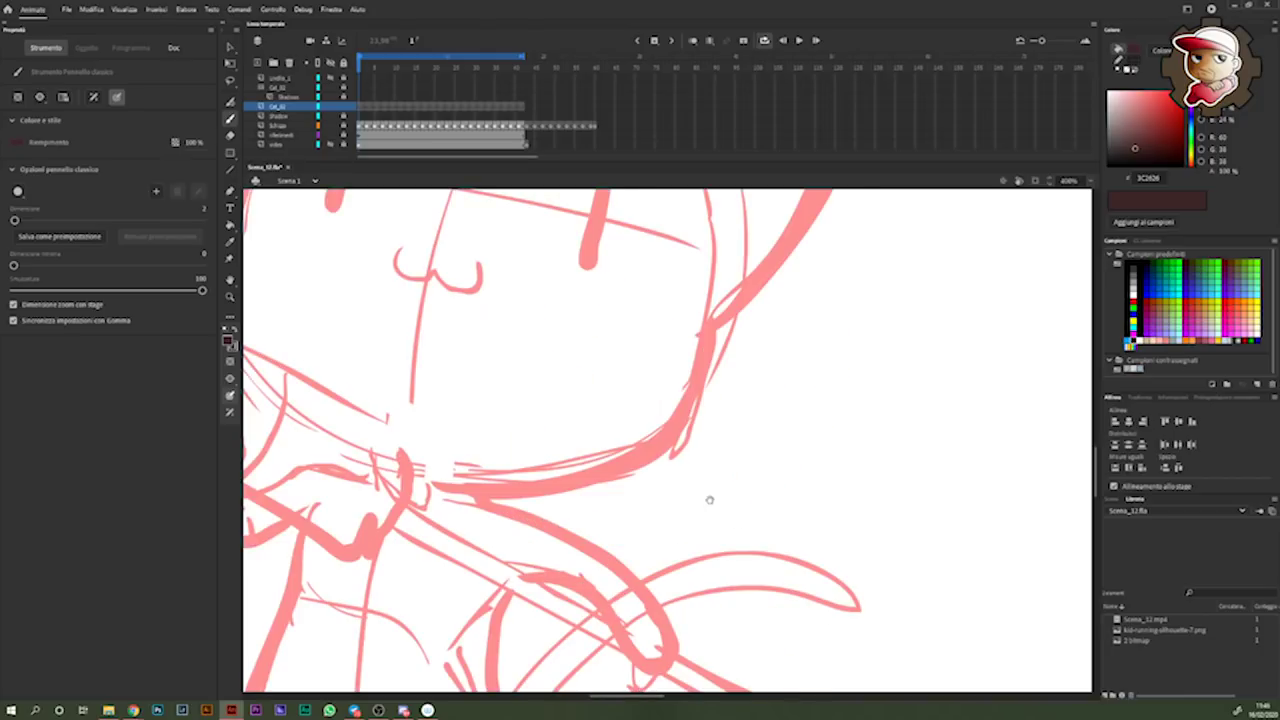
pyautogui.moveTo(757, 450)
pyautogui.mouseDown()
pyautogui.moveTo(716, 526)
pyautogui.moveTo(628, 566)
pyautogui.moveTo(543, 575)
pyautogui.mouseUp()
pyautogui.moveTo(826, 413)
pyautogui.mouseDown()
pyautogui.moveTo(829, 457)
pyautogui.moveTo(767, 474)
pyautogui.moveTo(730, 550)
pyautogui.moveTo(634, 598)
pyautogui.moveTo(515, 612)
pyautogui.mouseUp()
pyautogui.hotkey('ctrl', 'z')
pyautogui.moveTo(823, 457); pyautogui.dragTo(789, 599)
# - Ink the right cheek and both ear outlines, undoing stray marks
pyautogui.moveTo(748, 572)
pyautogui.mouseDown()
pyautogui.moveTo(900, 306)
pyautogui.moveTo(624, 270)
pyautogui.mouseUp()
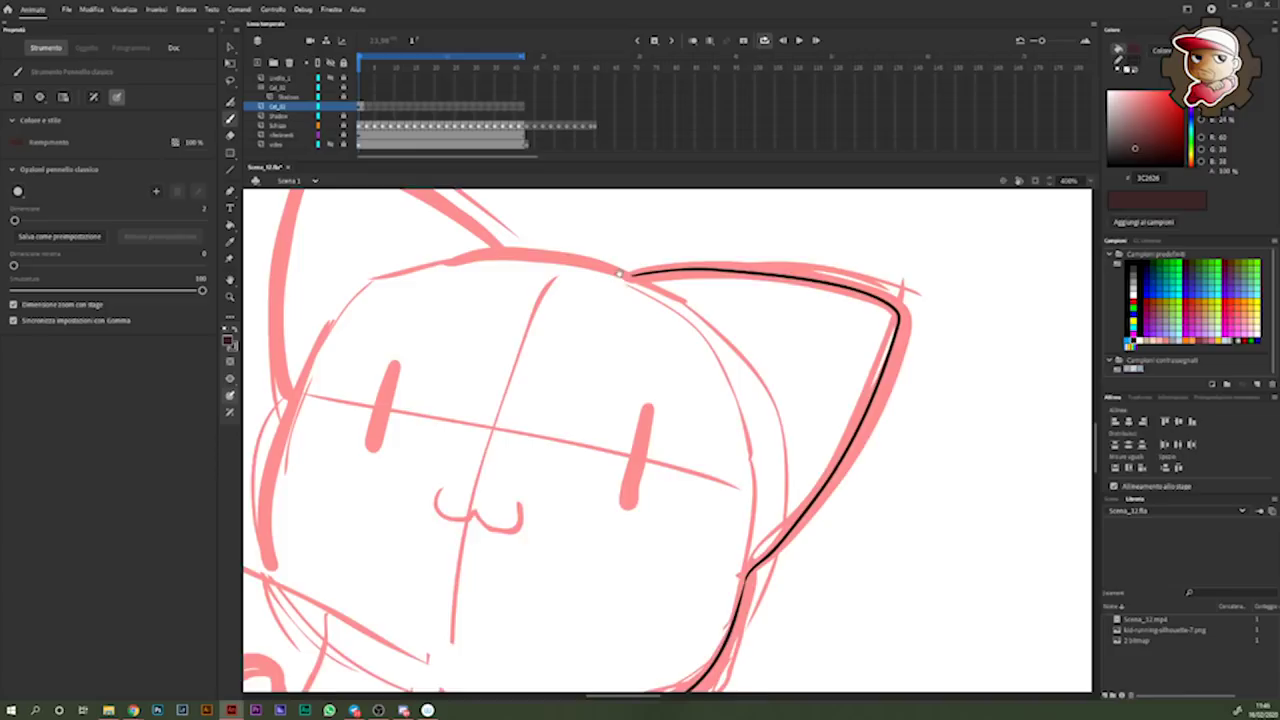
pyautogui.moveTo(902, 290); pyautogui.dragTo(934, 318)
pyautogui.moveTo(752, 292); pyautogui.dragTo(886, 300)
pyautogui.hotkey('ctrl', 'z')
pyautogui.hotkey('ctrl', 'z')
pyautogui.moveTo(781, 592)
pyautogui.mouseDown()
pyautogui.moveTo(900, 460)
pyautogui.moveTo(360, 195)
pyautogui.mouseUp()
pyautogui.moveTo(360, 195)
pyautogui.mouseDown()
pyautogui.moveTo(585, 250)
pyautogui.moveTo(553, 330)
pyautogui.moveTo(541, 497)
pyautogui.mouseUp()
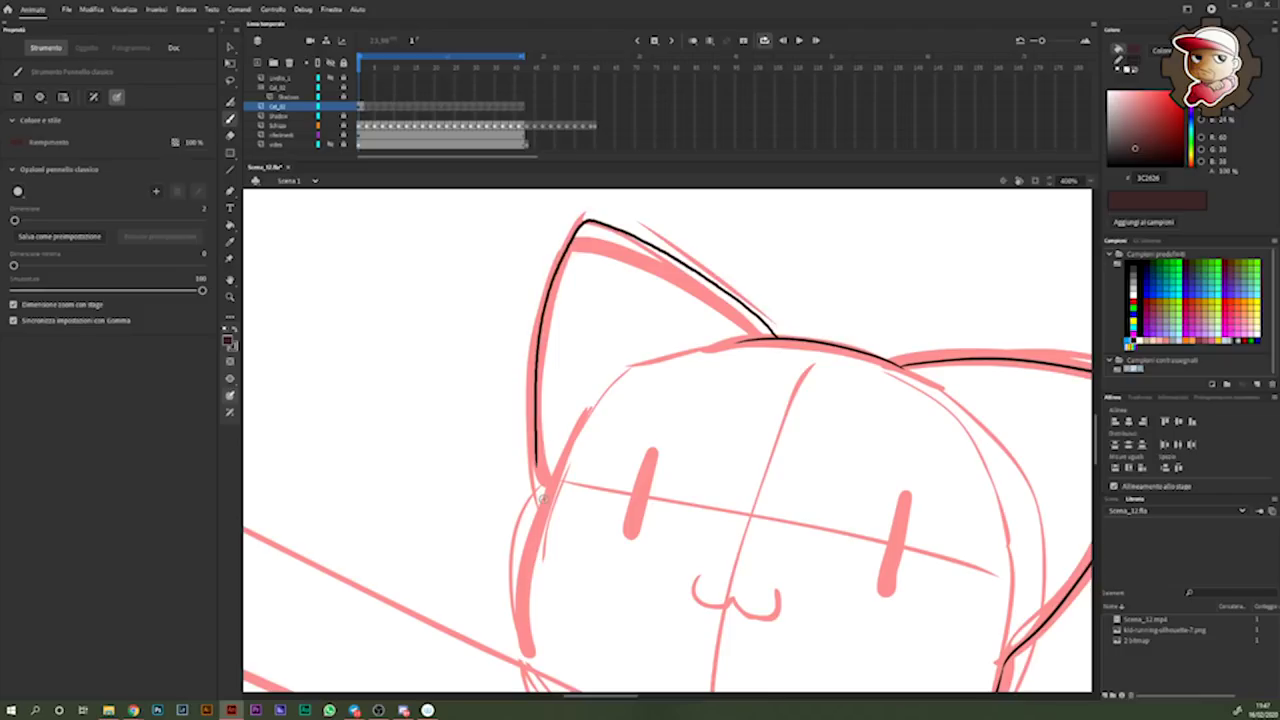
pyautogui.hotkey('ctrl', 'z')
pyautogui.moveTo(770, 336)
pyautogui.mouseDown()
pyautogui.moveTo(598, 238)
pyautogui.moveTo(530, 360)
pyautogui.moveTo(540, 492)
pyautogui.mouseUp()
pyautogui.moveTo(772, 338); pyautogui.dragTo(782, 324)
pyautogui.hotkey('ctrl', 'z')
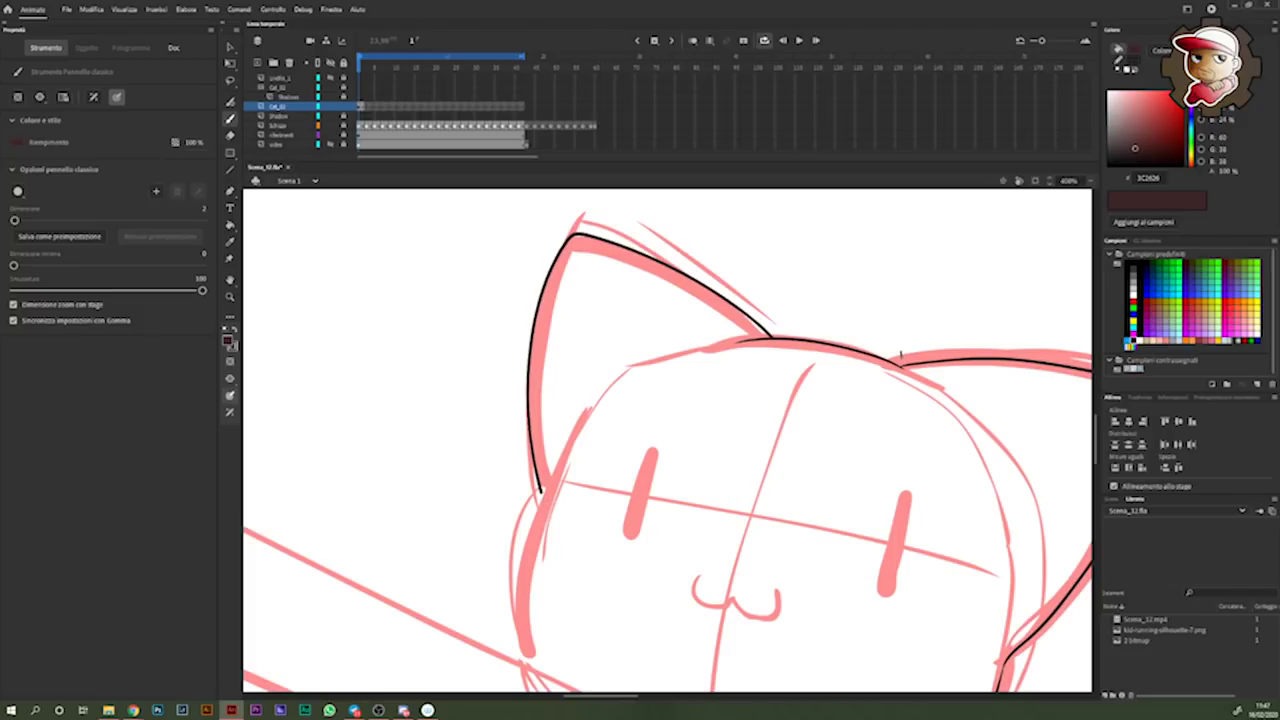
# - Try a few test strokes around the left eye and undo them all
pyautogui.scroll(-3, 851, 486)
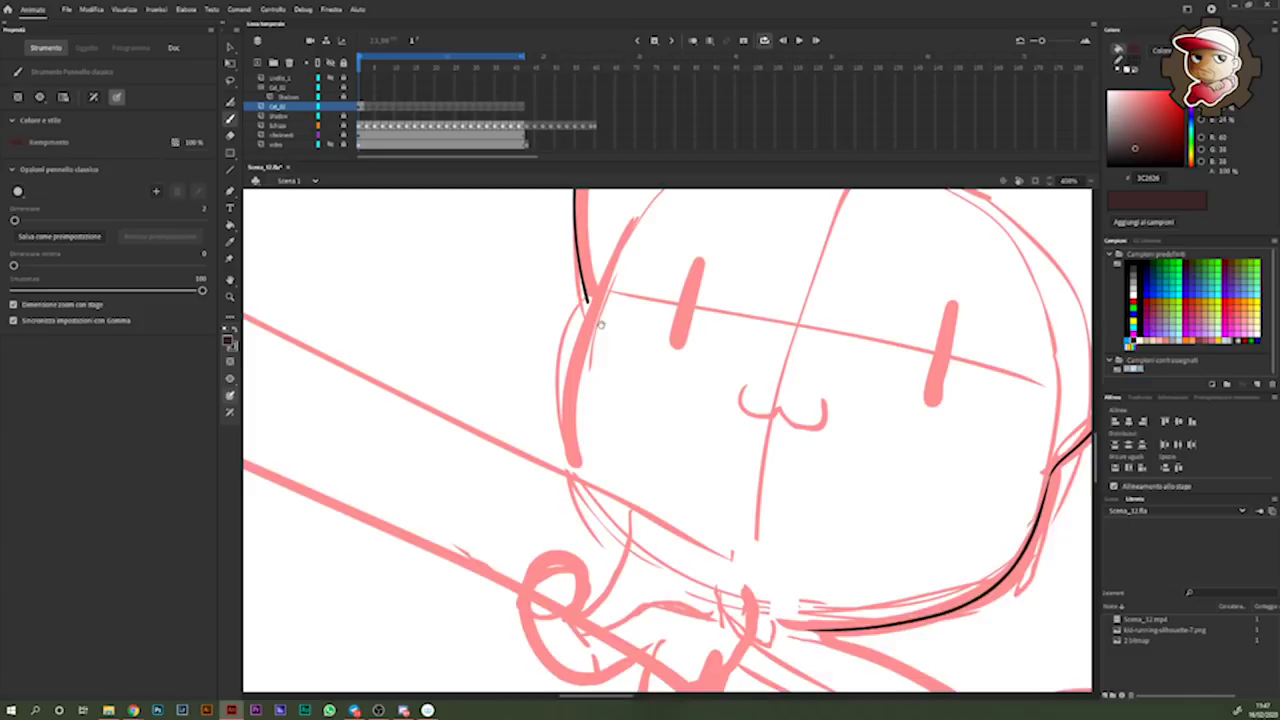
pyautogui.scroll(2, 604, 415)
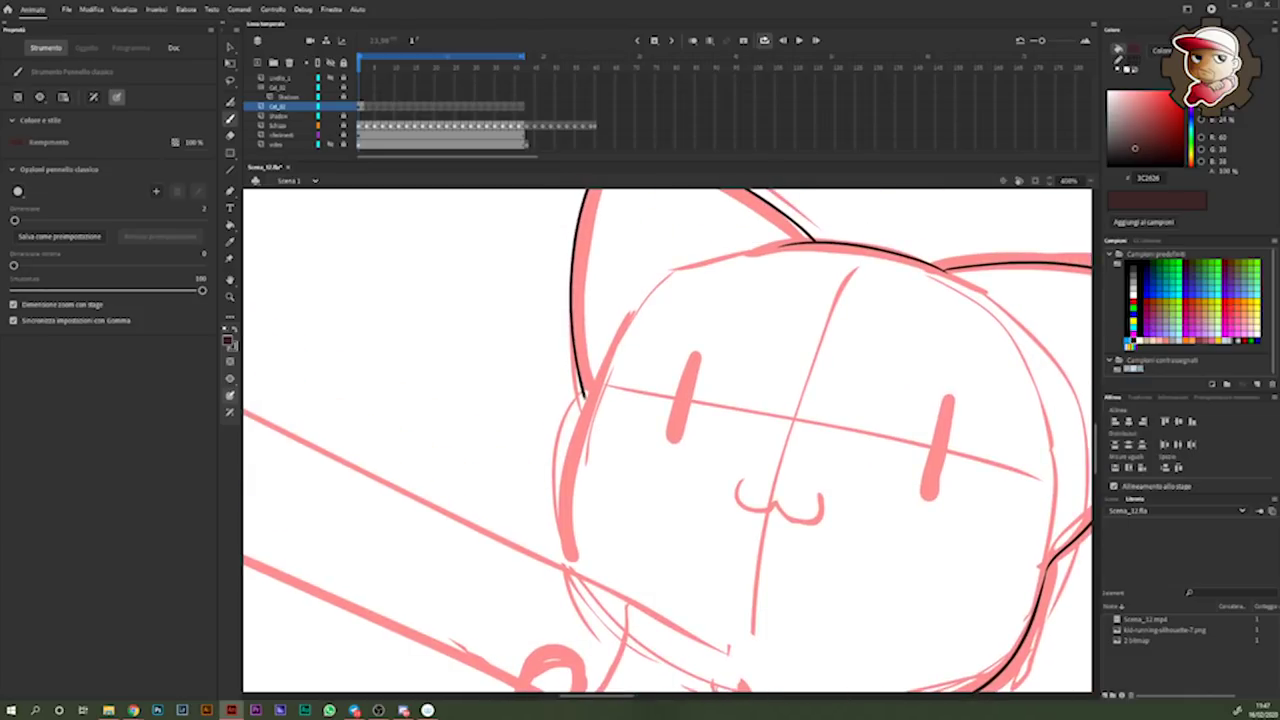
pyautogui.moveTo(628, 328); pyautogui.dragTo(688, 442)
pyautogui.hotkey('ctrl', 'z')
pyautogui.moveTo(710, 355); pyautogui.dragTo(790, 382)
pyautogui.hotkey('ctrl', 'z')
pyautogui.moveTo(634, 326)
pyautogui.mouseDown()
pyautogui.moveTo(742, 342)
pyautogui.moveTo(806, 470)
pyautogui.mouseUp()
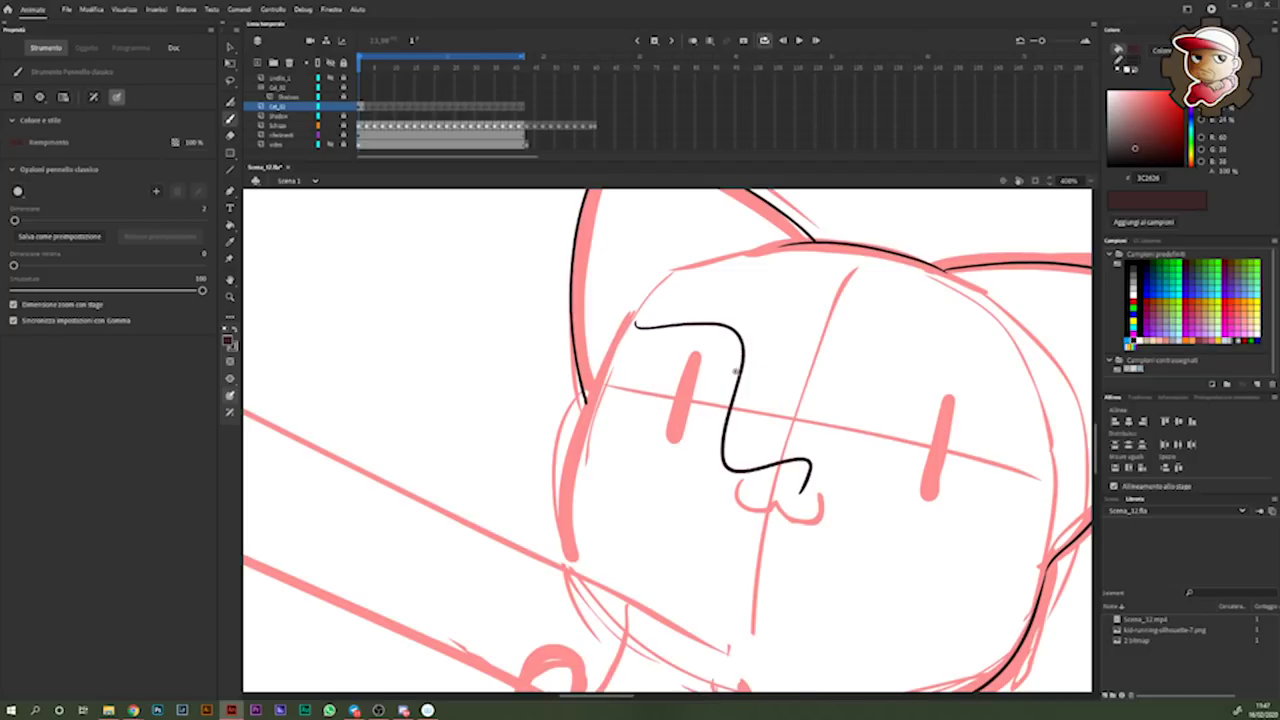
pyautogui.scroll(1, 743, 363)
pyautogui.scroll(1, 743, 363)
pyautogui.scroll(1, 524, 518)
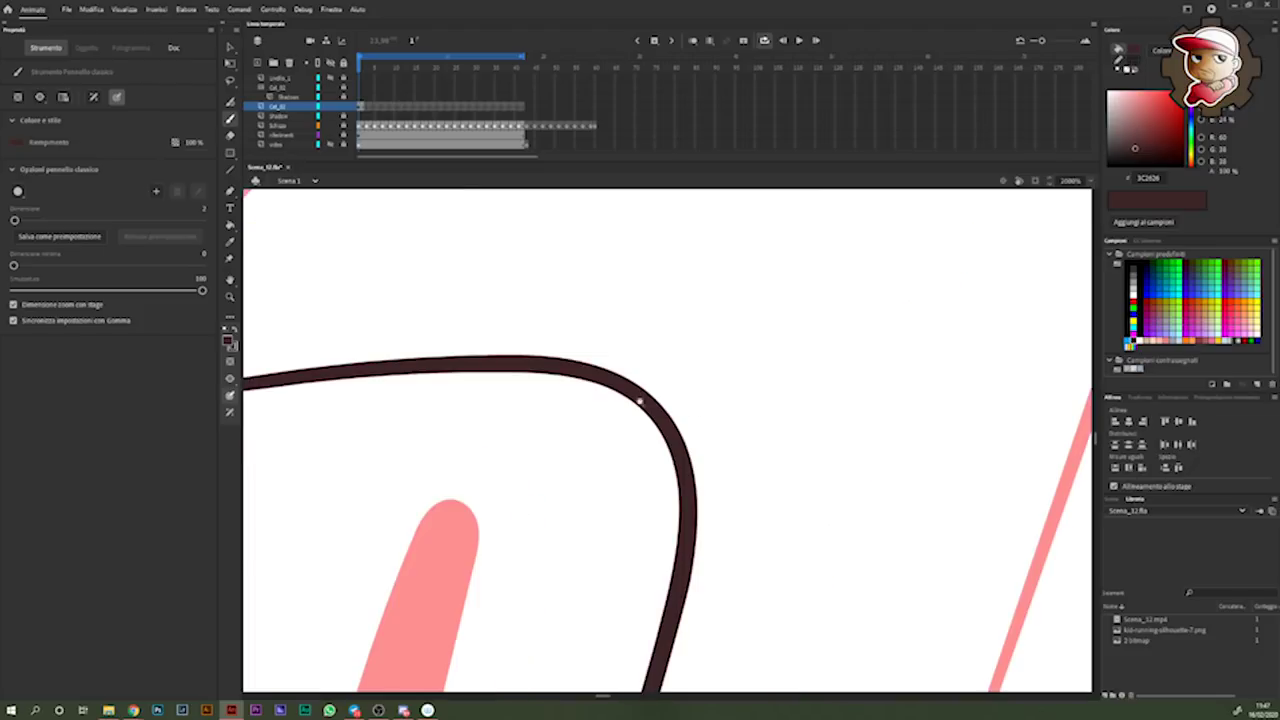
pyautogui.scroll(-1, 650, 412)
pyautogui.scroll(-1, 655, 413)
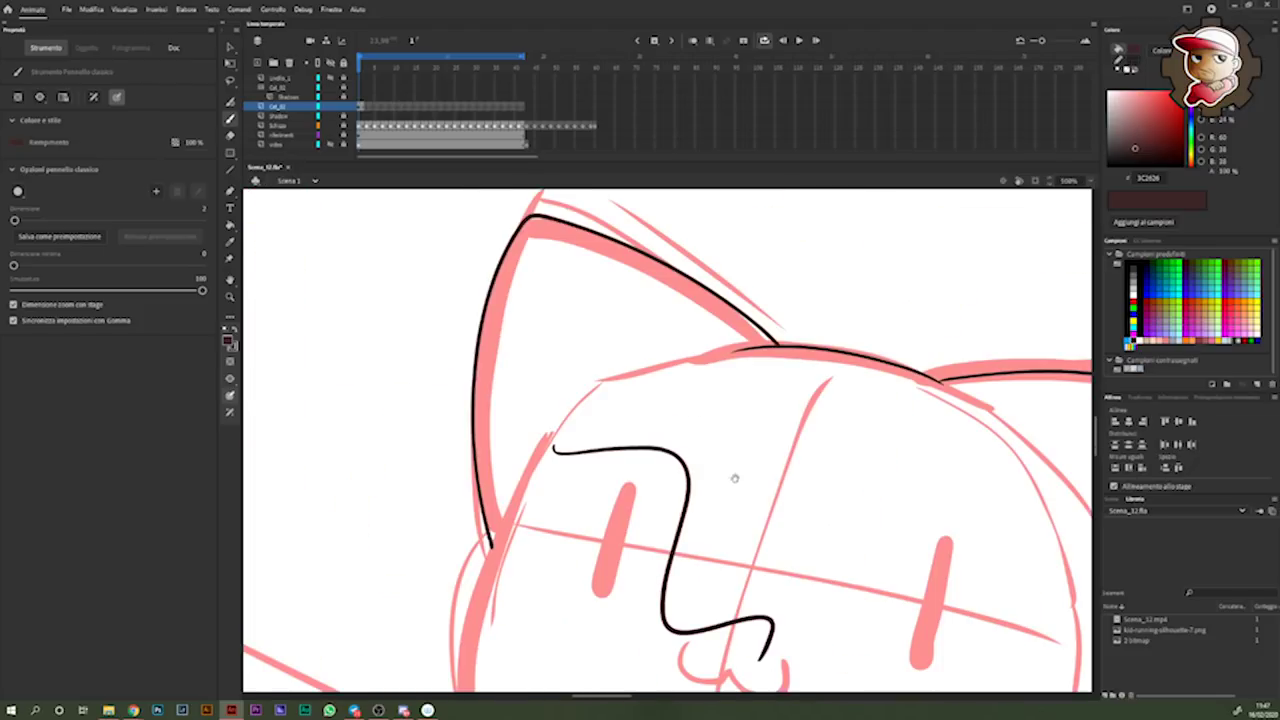
pyautogui.scroll(-1, 754, 491)
pyautogui.hotkey('ctrl', 'z')
pyautogui.scroll(1, 690, 450)
pyautogui.scroll(1, 611, 405)
pyautogui.scroll(1, 611, 405)
# - Outline the right eye and the left eye's edges, redrawing the left eye's right edge
pyautogui.moveTo(669, 434)
pyautogui.mouseDown()
pyautogui.moveTo(634, 434)
pyautogui.moveTo(685, 428)
pyautogui.mouseUp()
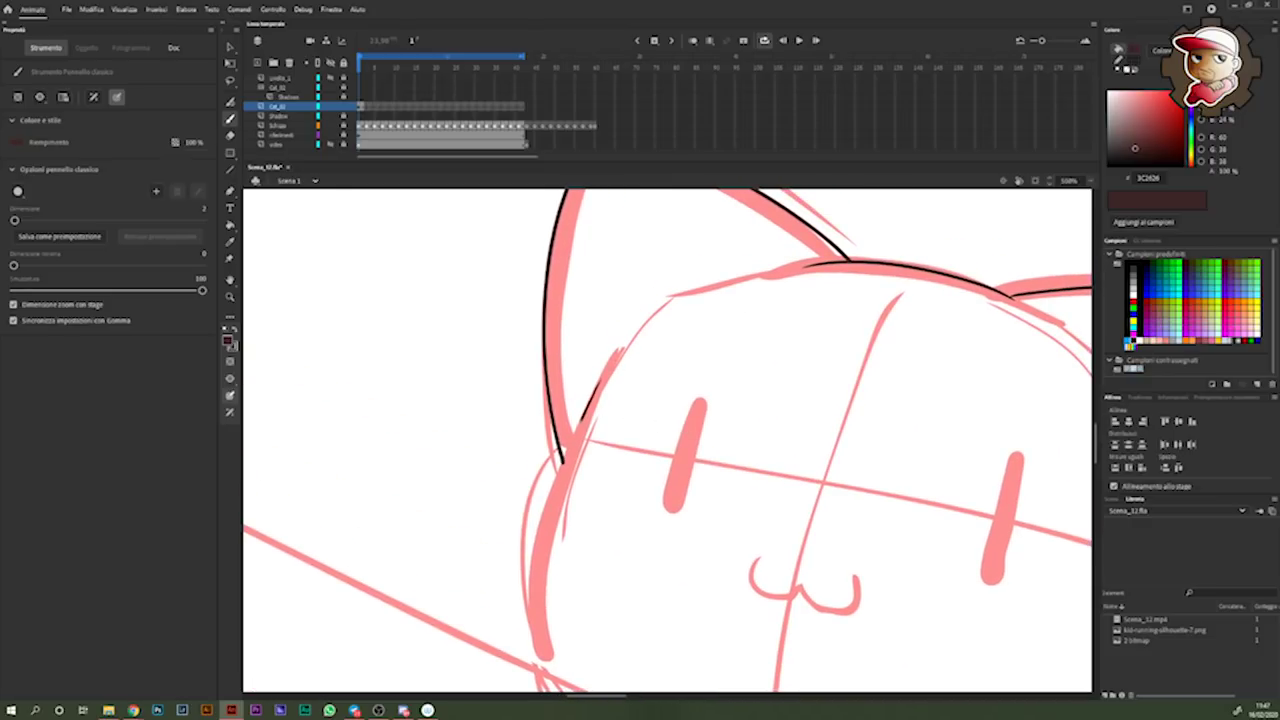
pyautogui.moveTo(1014, 454); pyautogui.dragTo(764, 414)
pyautogui.moveTo(764, 414); pyautogui.dragTo(742, 484)
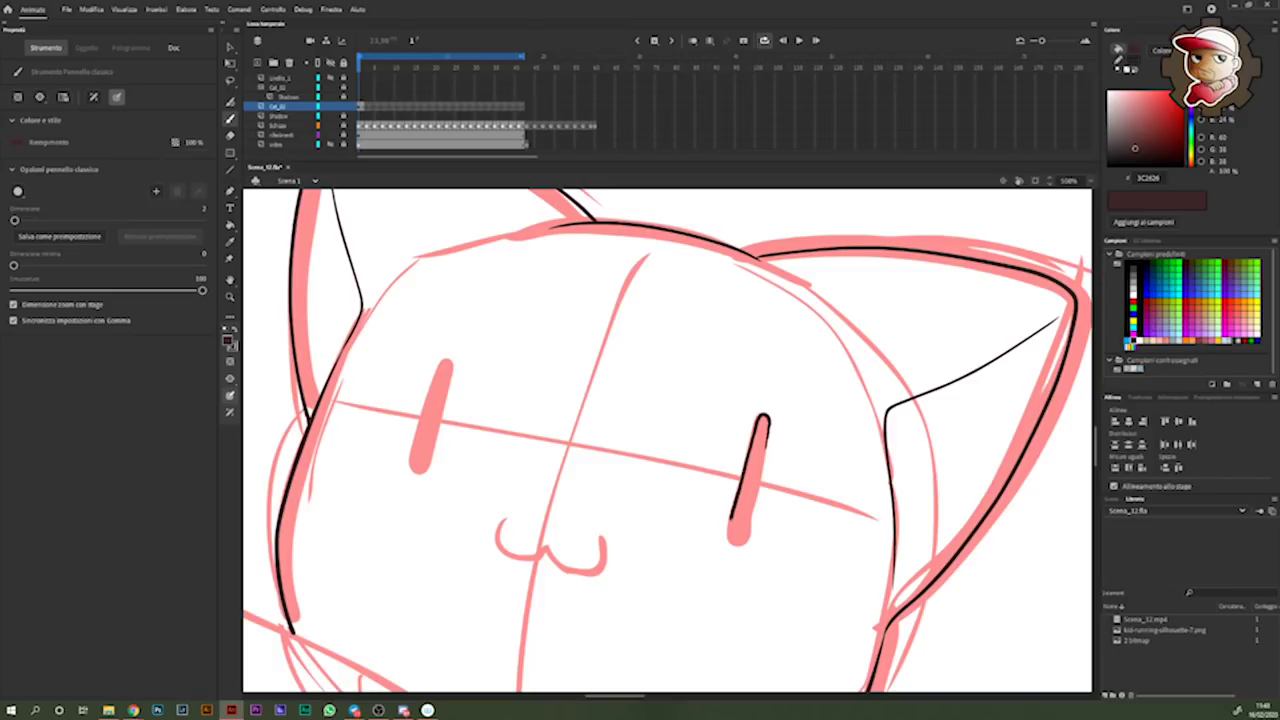
pyautogui.moveTo(748, 522)
pyautogui.mouseDown()
pyautogui.moveTo(762, 470)
pyautogui.moveTo(937, 486)
pyautogui.mouseUp()
pyautogui.moveTo(556, 462); pyautogui.dragTo(570, 380)
pyautogui.moveTo(546, 426); pyautogui.dragTo(532, 480)
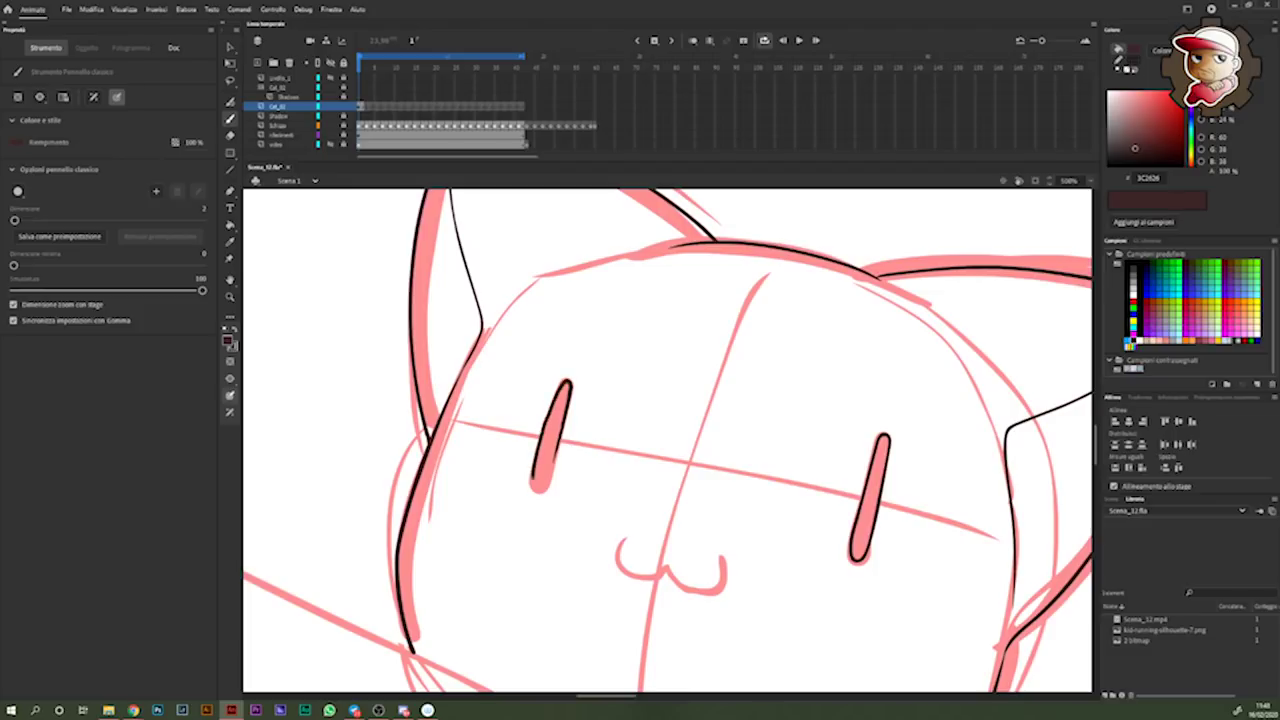
pyautogui.hotkey('ctrl', 'z')
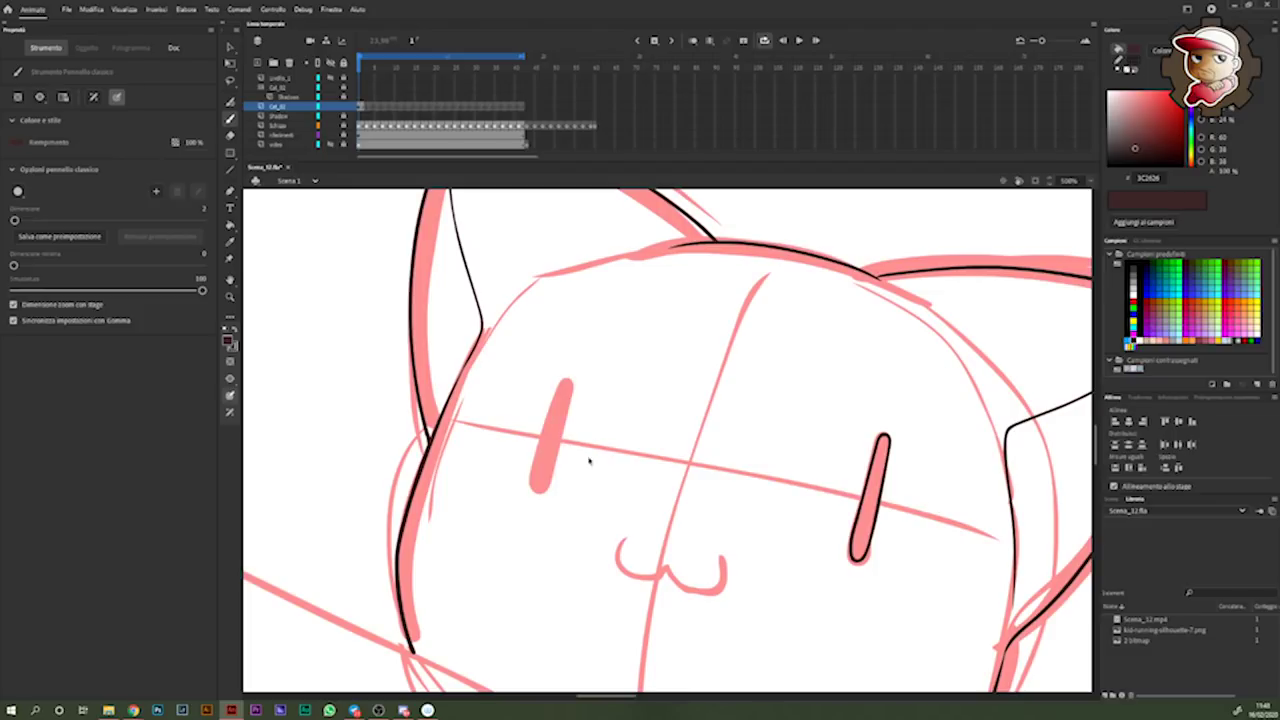
pyautogui.moveTo(558, 445); pyautogui.dragTo(571, 388)
pyautogui.press('k')
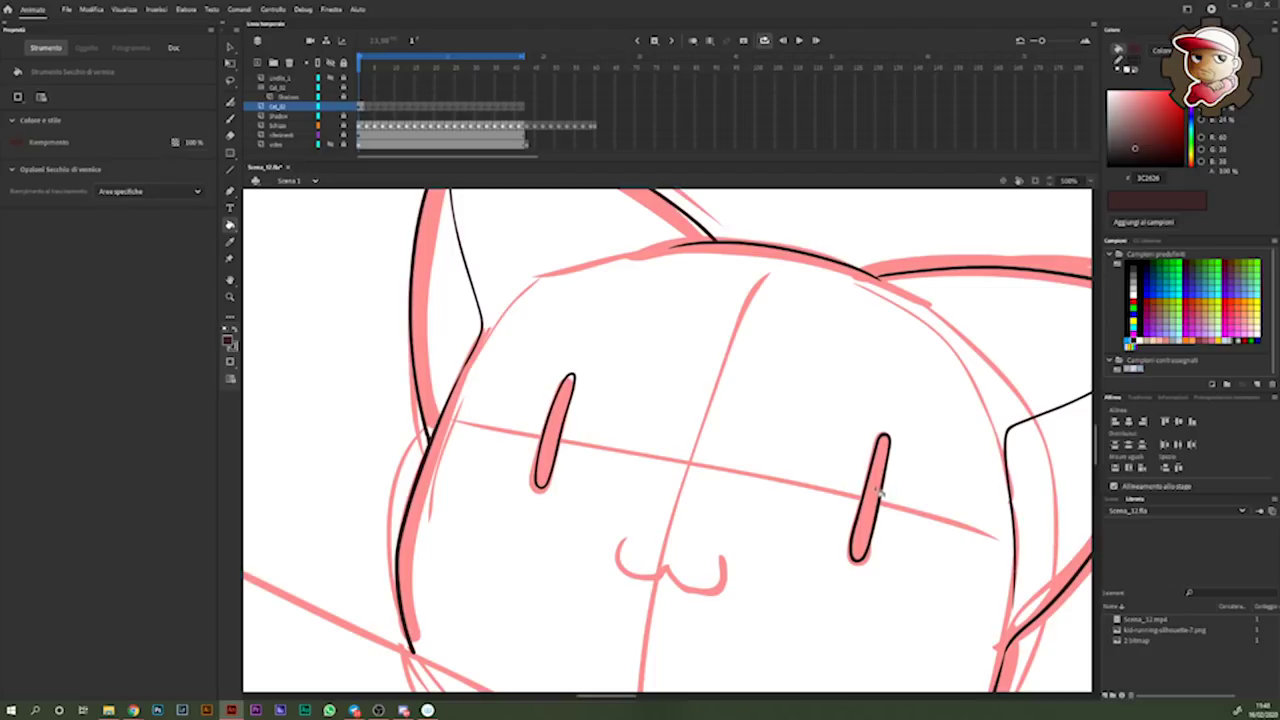
# - Fill both of the cat's eyes dark brown 3C2626, then return to the brush
pyautogui.click(882, 463)
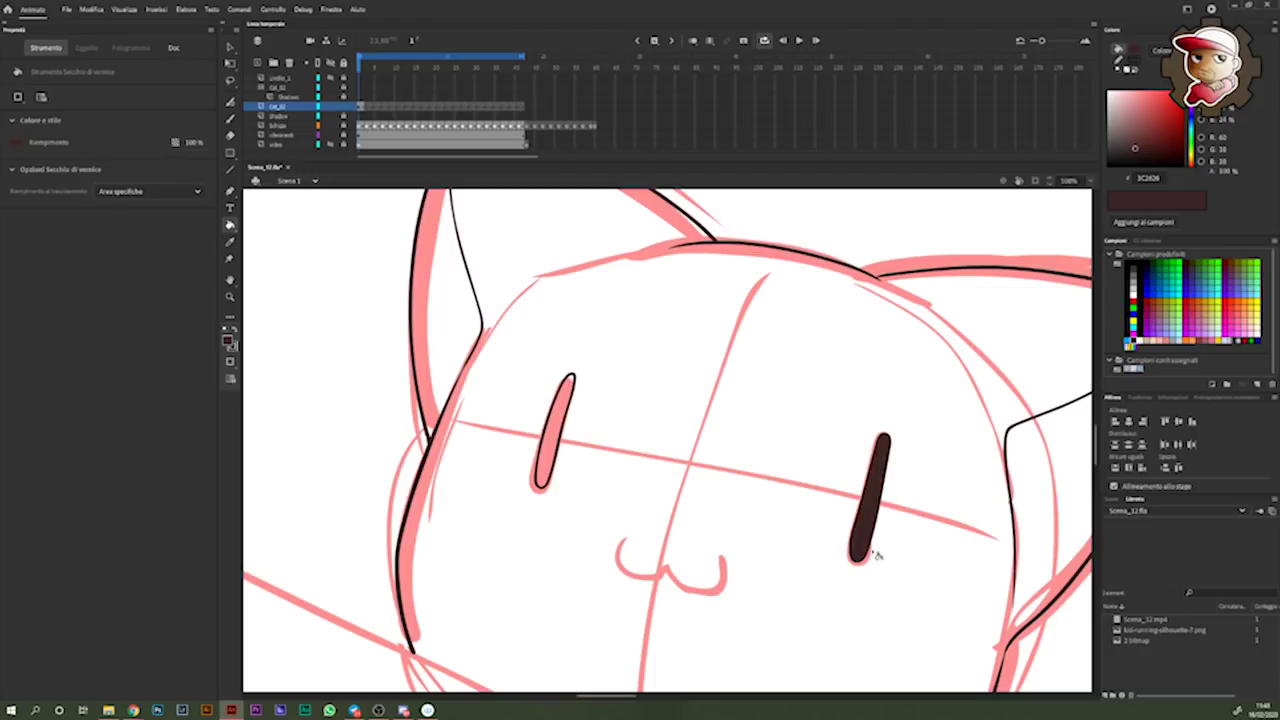
pyautogui.click(567, 415)
pyautogui.press('b')
pyautogui.scroll(-2, 867, 589)
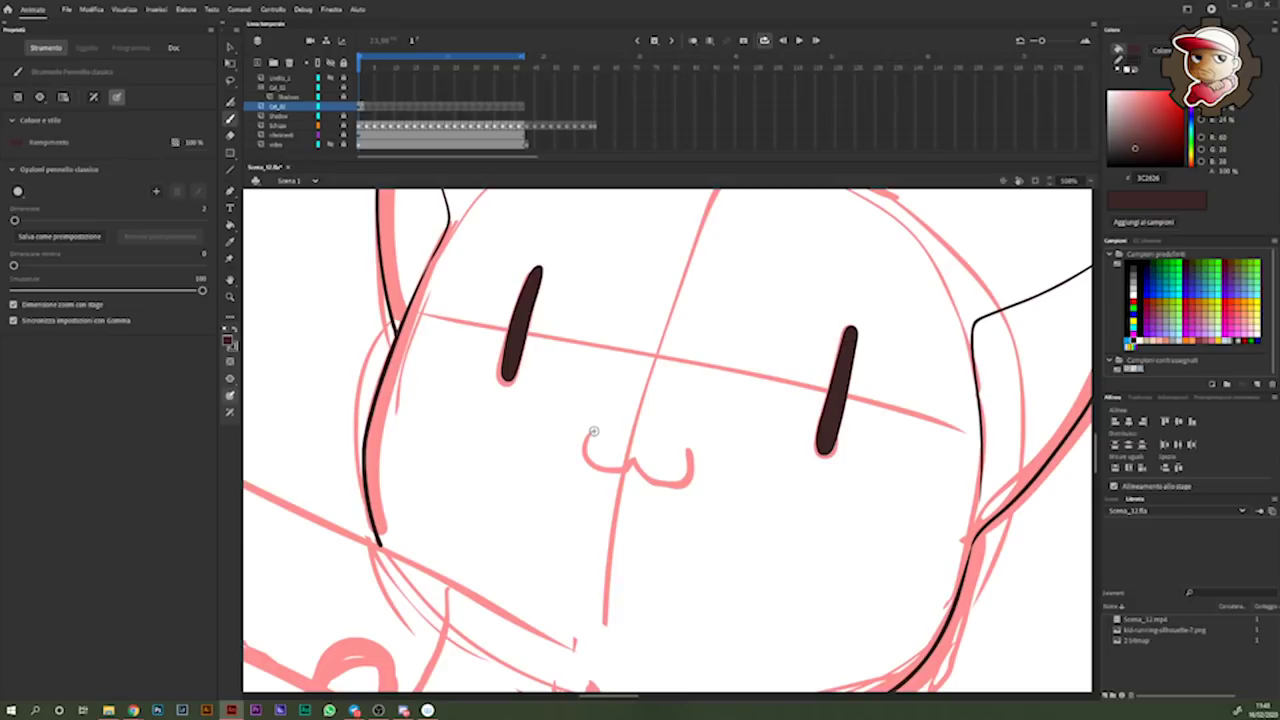
# - Try inking the mouth's left curve, undo it, and reframe the view
pyautogui.moveTo(592, 433)
pyautogui.mouseDown()
pyautogui.moveTo(587, 447)
pyautogui.moveTo(626, 469)
pyautogui.moveTo(646, 458)
pyautogui.moveTo(664, 485)
pyautogui.mouseUp()
pyautogui.hotkey('ctrl', 'z')
pyautogui.scroll(-2, 929, 463)
pyautogui.scroll(-3, 920, 406)
pyautogui.hscroll(-3, 946, 470)
pyautogui.scroll(3, 946, 470)
pyautogui.hscroll(-2, 946, 470)
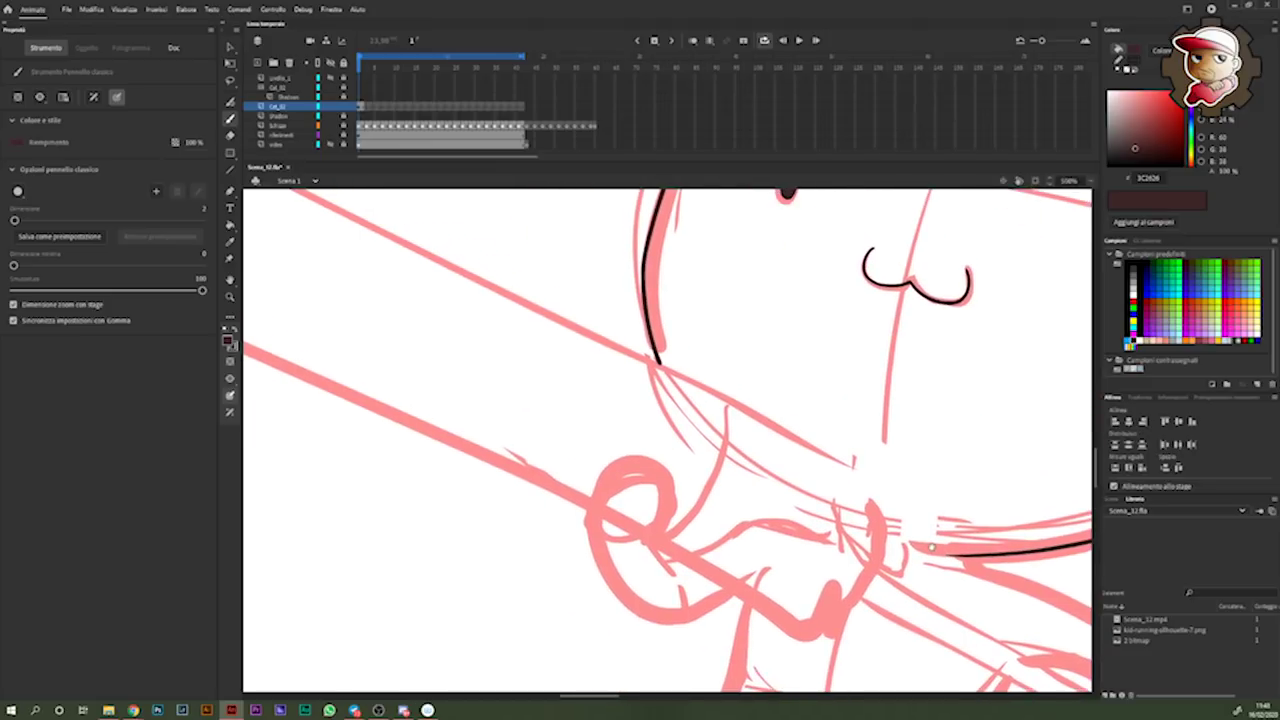
pyautogui.keyDown('ctrl'); pyautogui.scroll(-2, 800, 480); pyautogui.keyUp('ctrl')
pyautogui.scroll(2, 756, 485)
pyautogui.hscroll(-3, 756, 485)
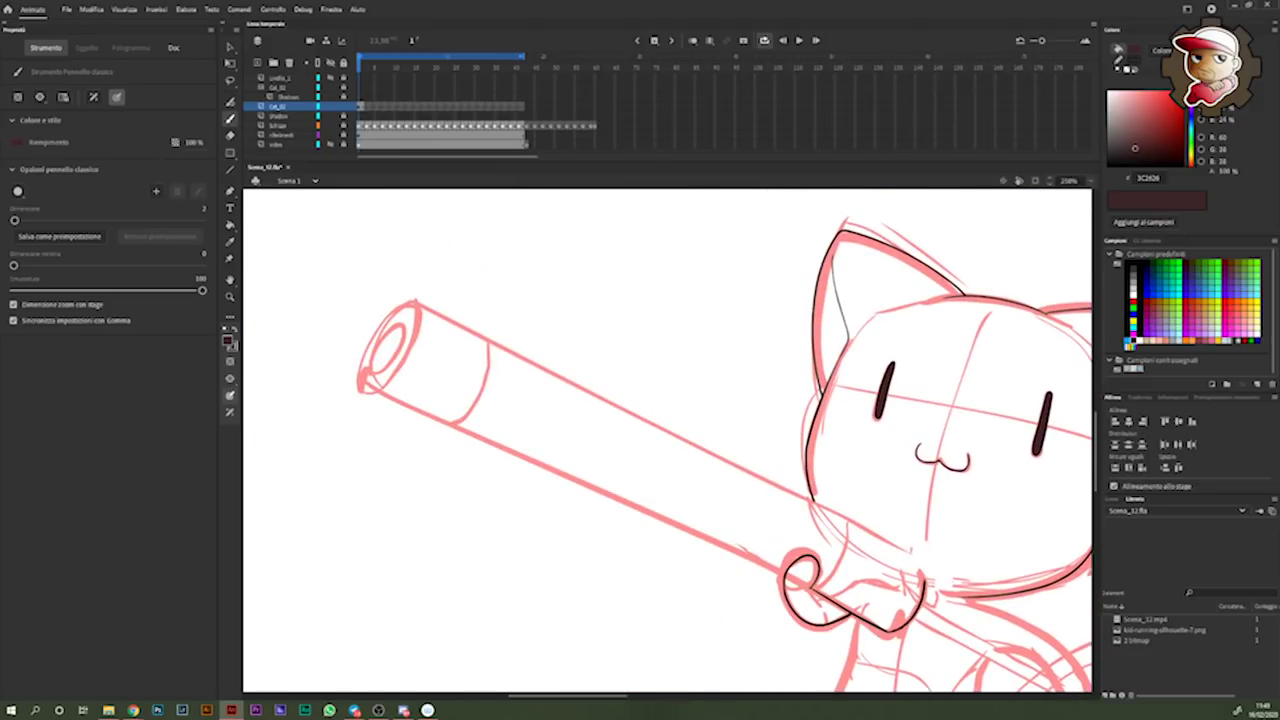
pyautogui.hscroll(1, 935, 560)
pyautogui.hscroll(1, 920, 560)
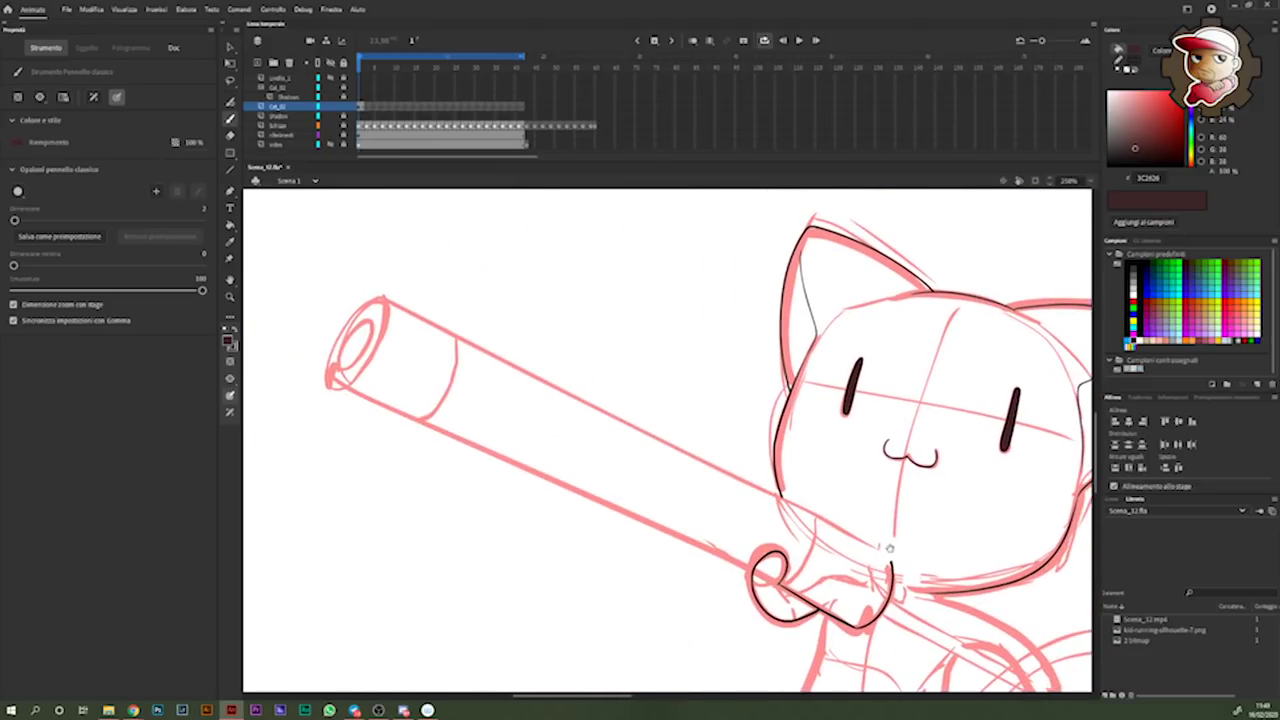
pyautogui.hscroll(2, 895, 560)
# - Ink the water tube's upper edge, redoing it after two discarded strokes
pyautogui.moveTo(890, 560)
pyautogui.mouseDown()
pyautogui.moveTo(888, 572)
pyautogui.moveTo(476, 340)
pyautogui.mouseUp()
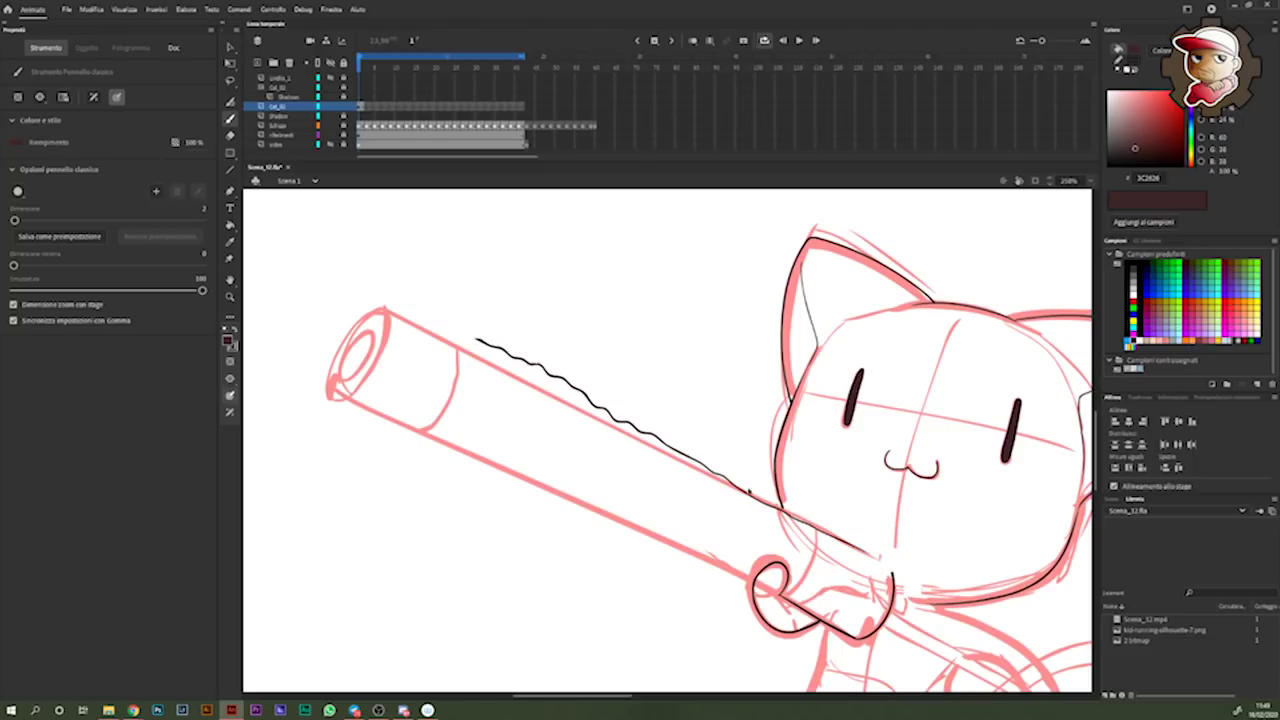
pyautogui.hotkey('ctrl', 'z')
pyautogui.moveTo(734, 480); pyautogui.dragTo(506, 305)
pyautogui.hotkey('ctrl', 'z')
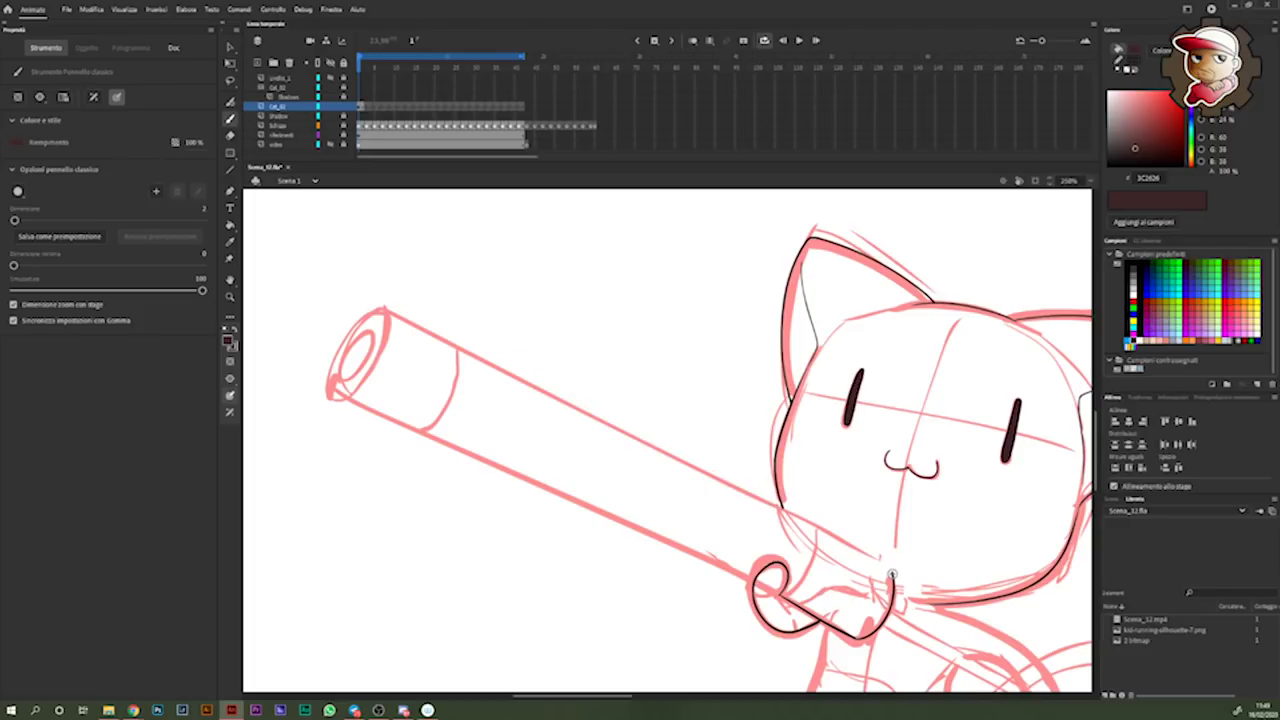
pyautogui.moveTo(888, 570); pyautogui.dragTo(387, 314)
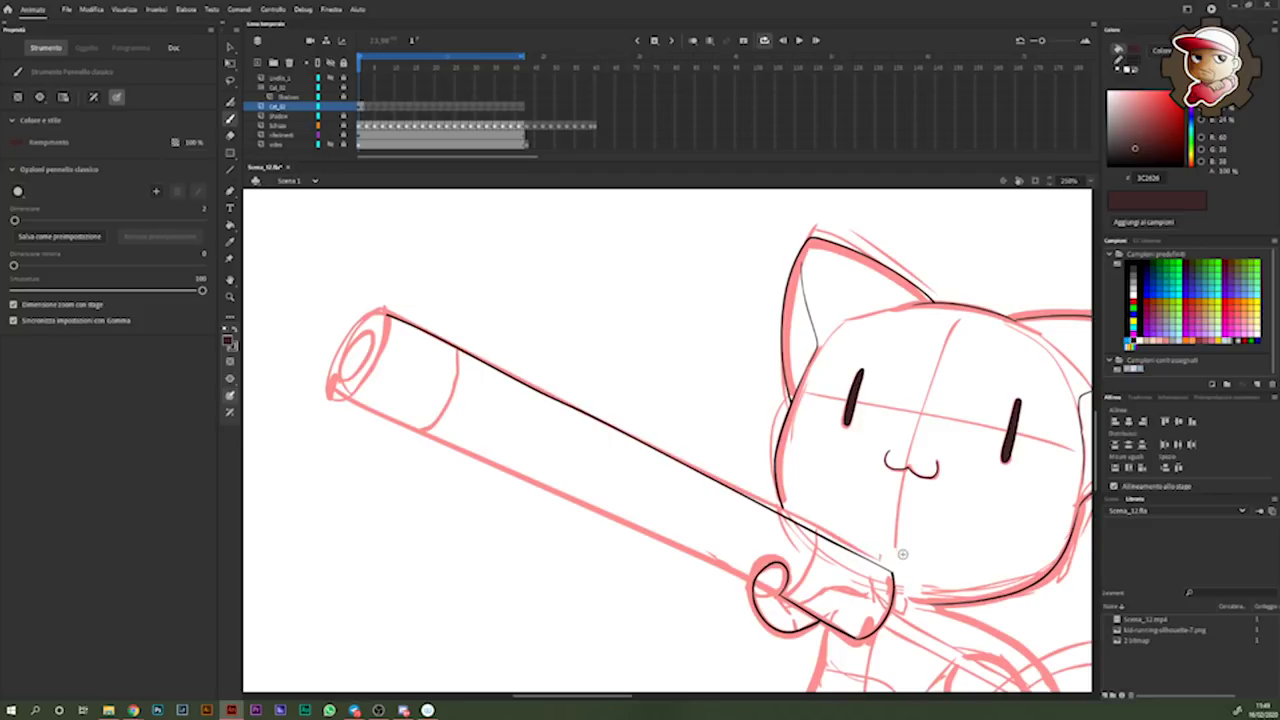
pyautogui.moveTo(874, 555); pyautogui.dragTo(890, 557)
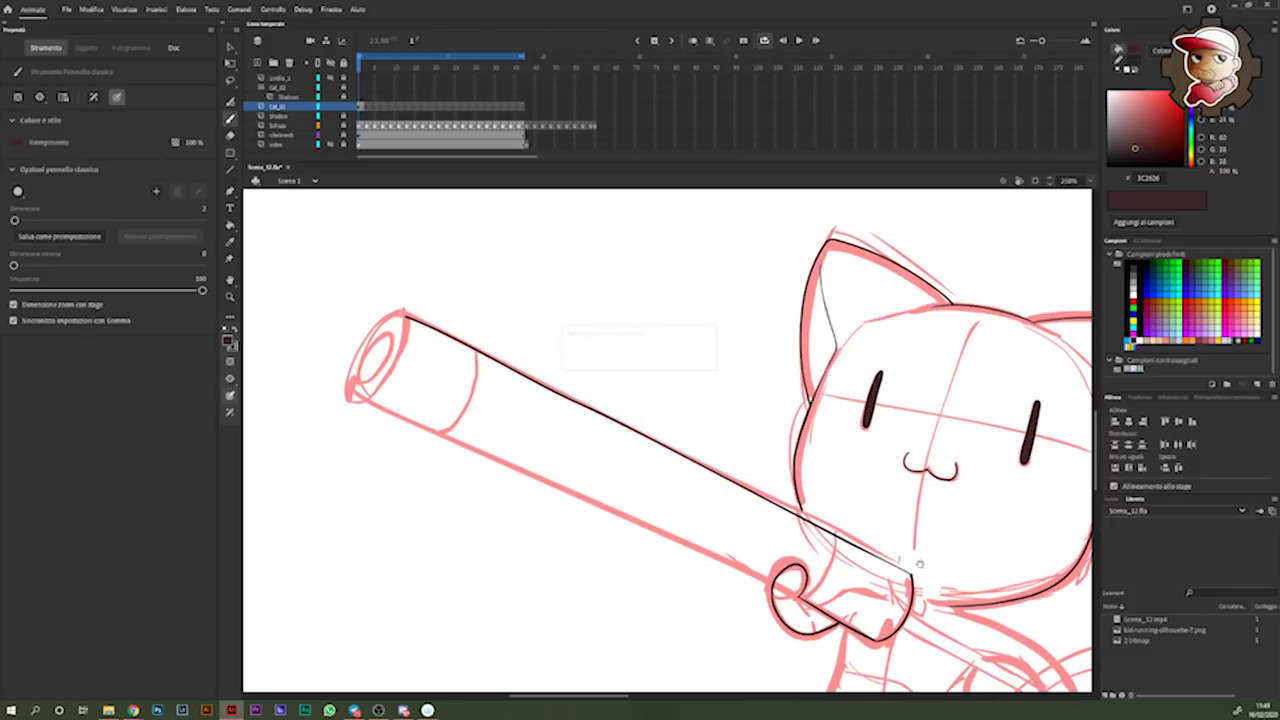
pyautogui.moveTo(926, 512); pyautogui.dragTo(914, 500)
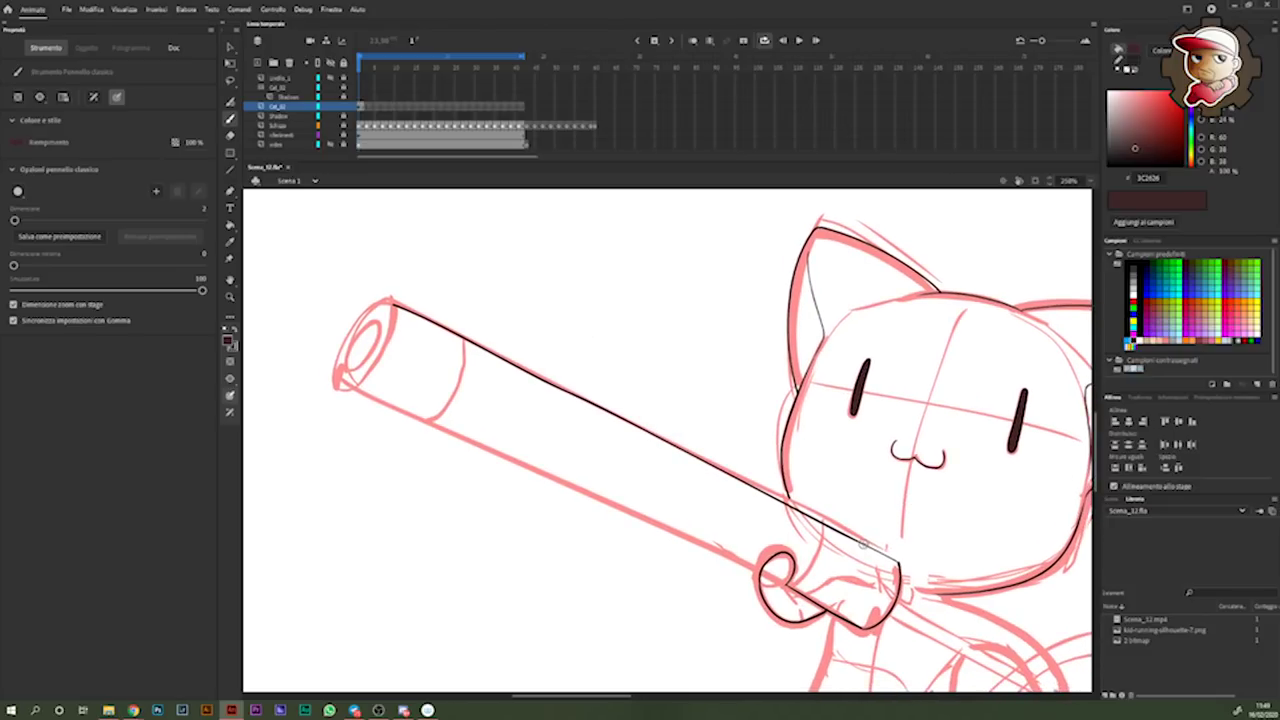
# - Ink the tube's lower edge and the shorts' waistband across the belly
pyautogui.moveTo(383, 420); pyautogui.dragTo(798, 600)
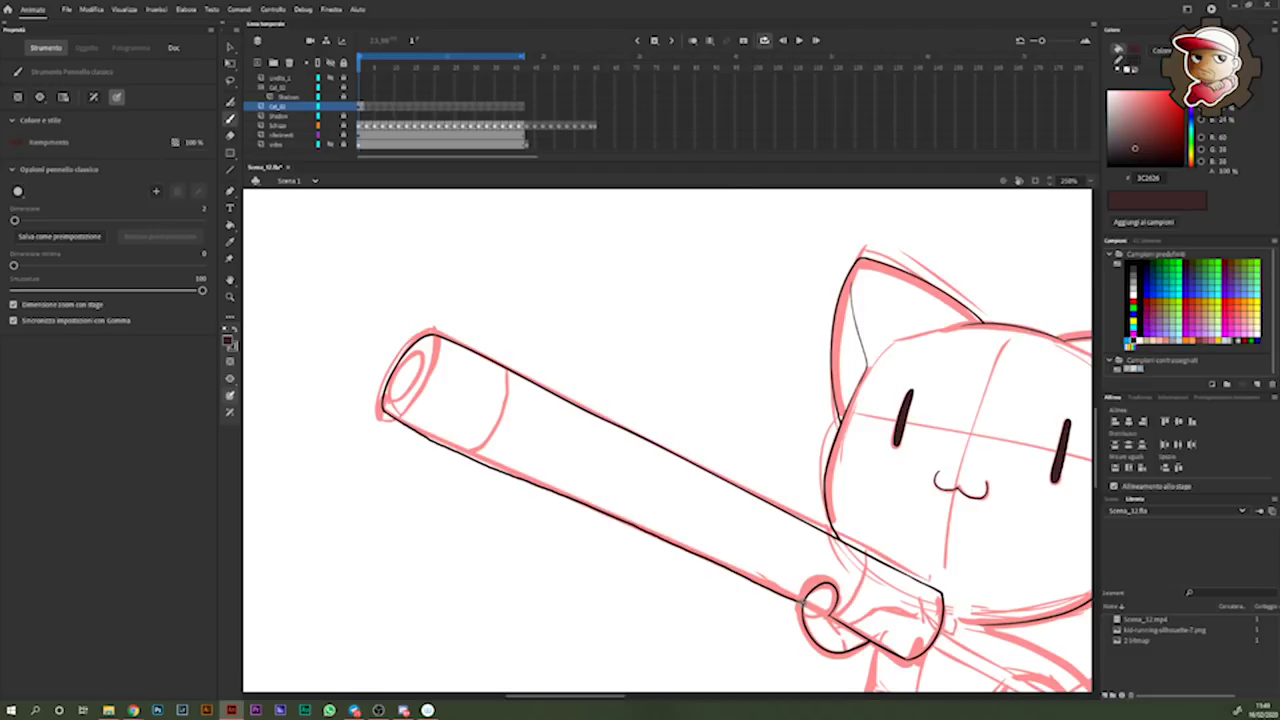
pyautogui.moveTo(760, 500); pyautogui.dragTo(650, 370)
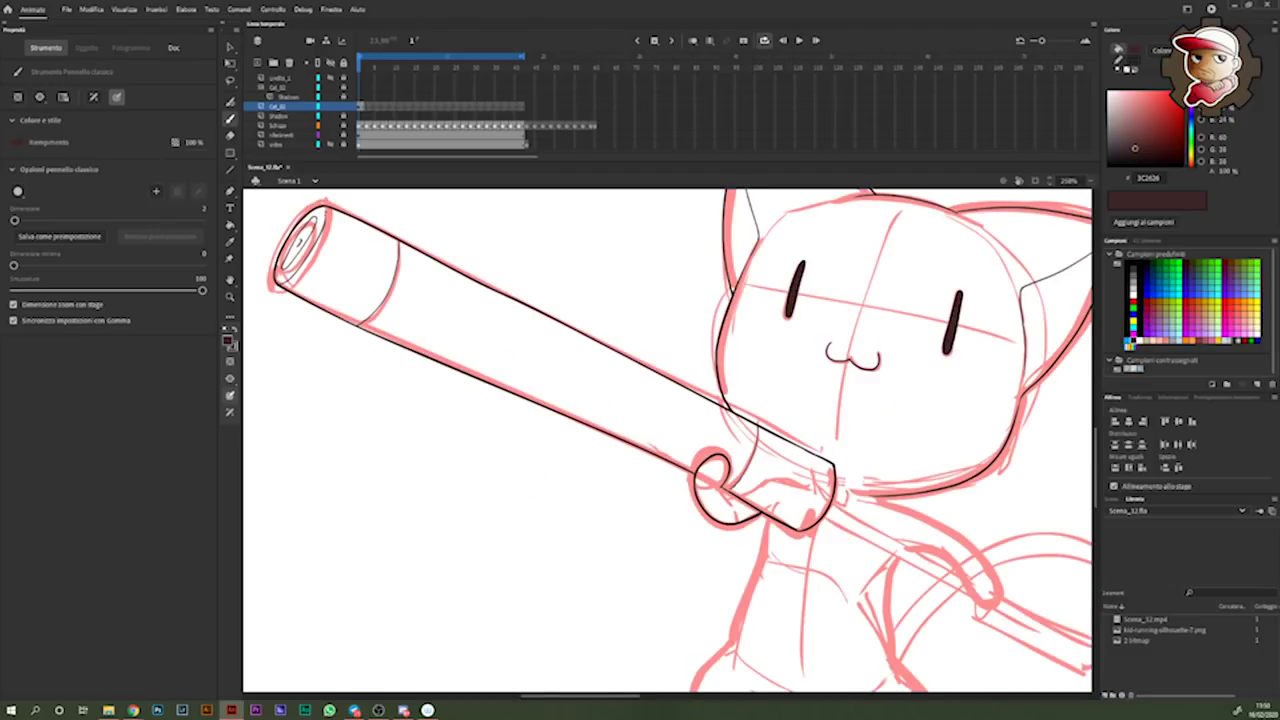
pyautogui.moveTo(983, 601); pyautogui.dragTo(843, 496)
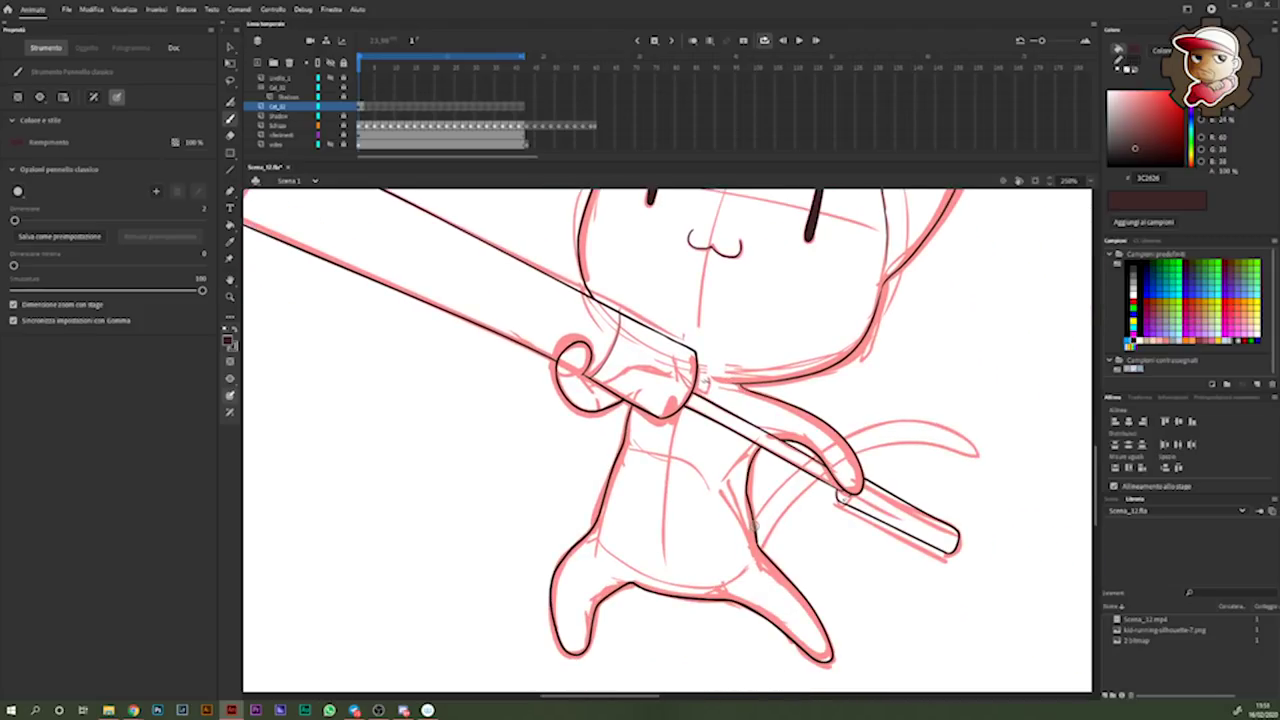
pyautogui.moveTo(746, 528); pyautogui.dragTo(642, 538)
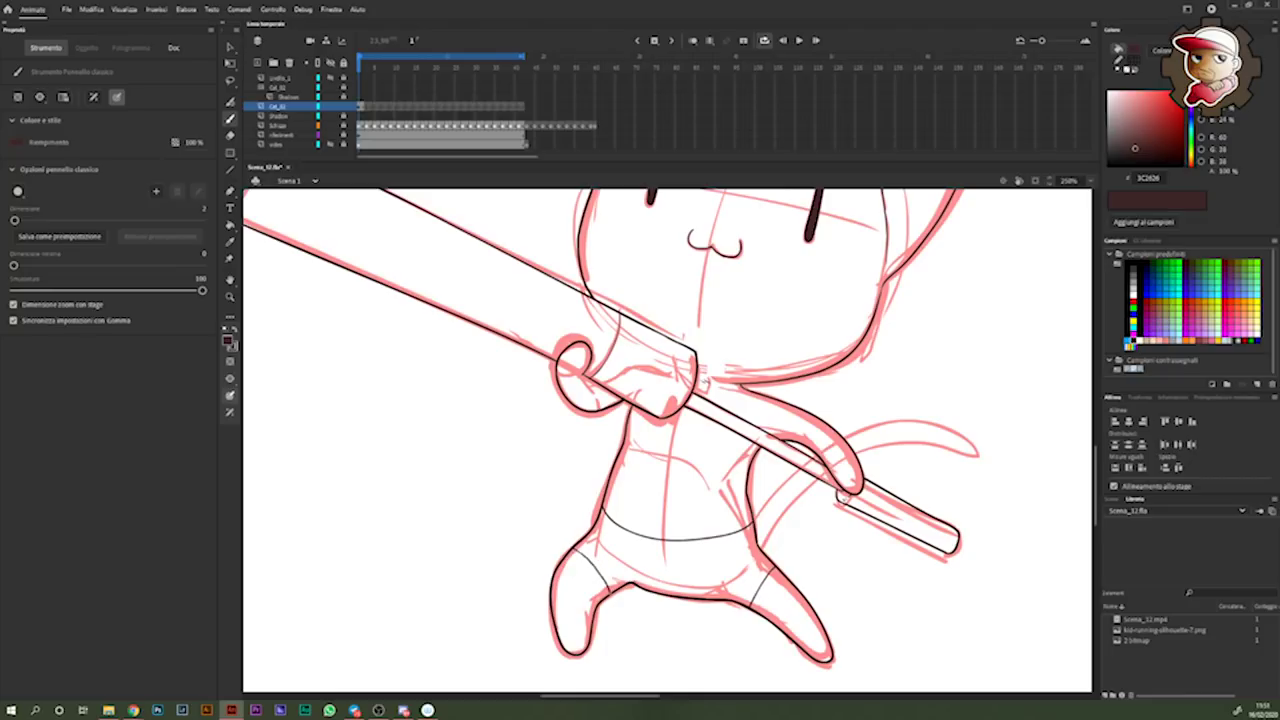
pyautogui.moveTo(895, 521); pyautogui.dragTo(863, 547)
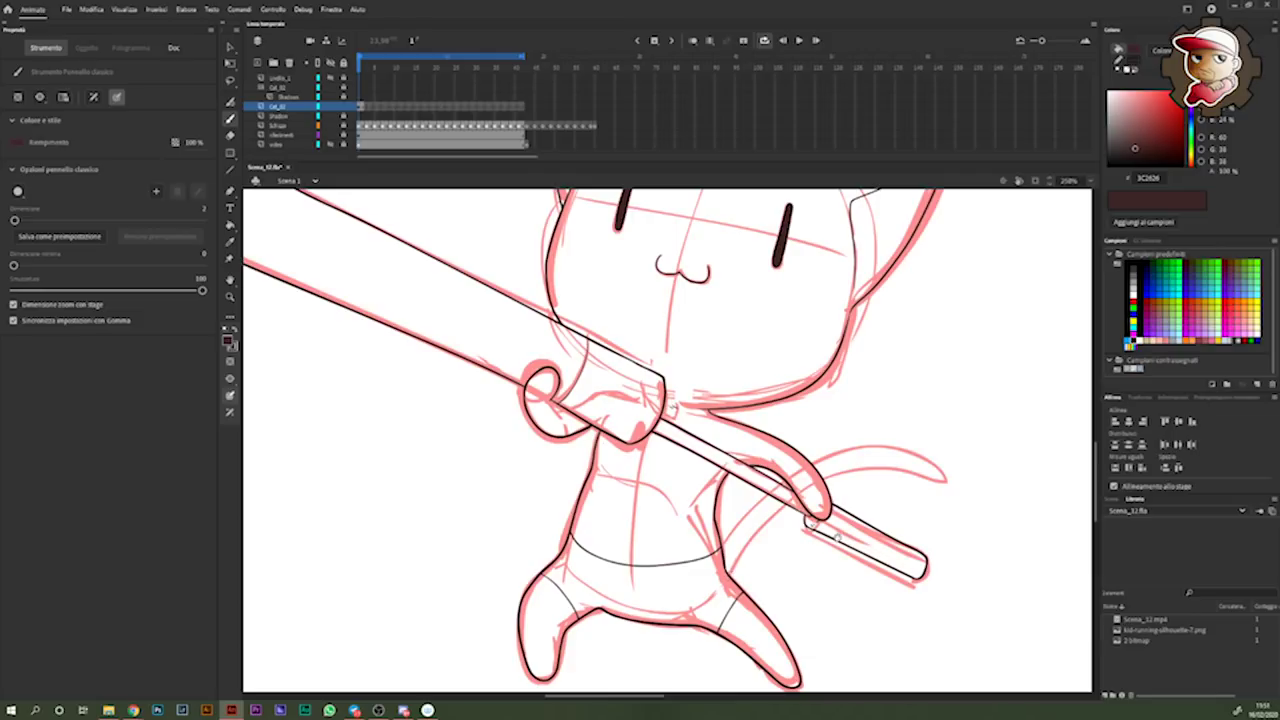
# - Adjust the zoom and bring up the brush painting-mode options
pyautogui.scroll(3, 812, 500)
pyautogui.scroll(2, 815, 450)
pyautogui.scroll(-1, 804, 515)
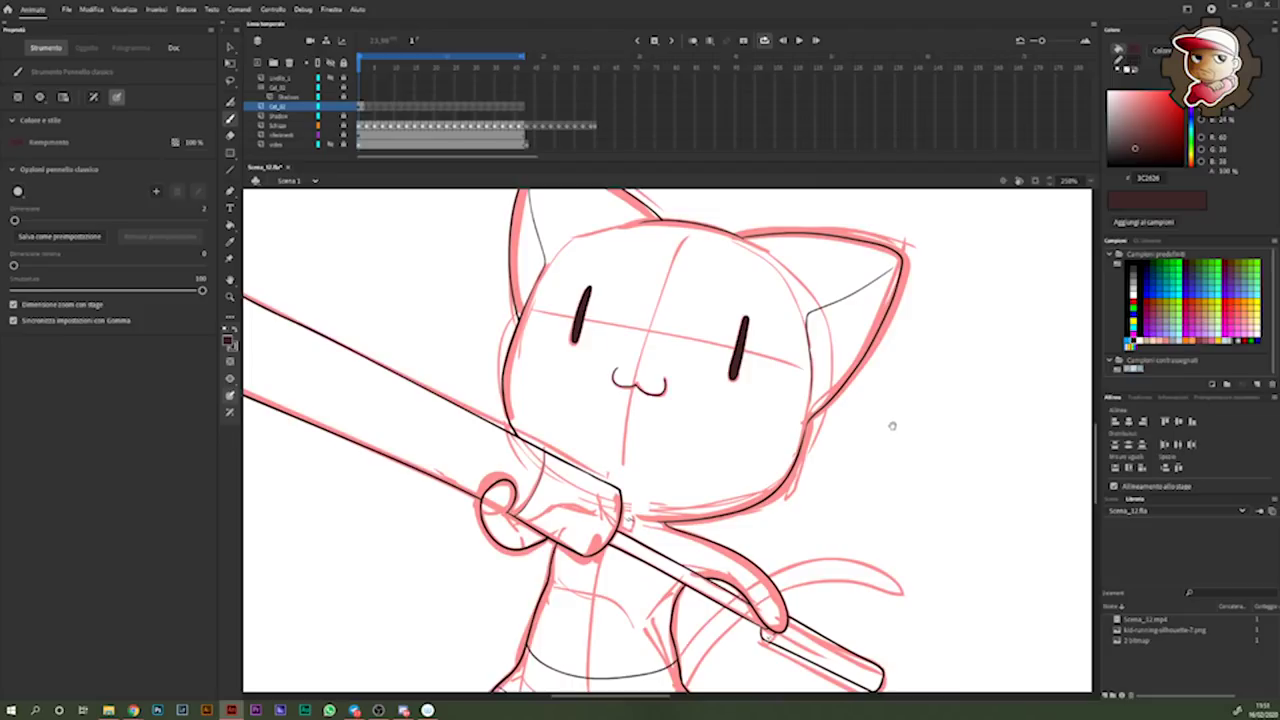
pyautogui.click(230, 381)
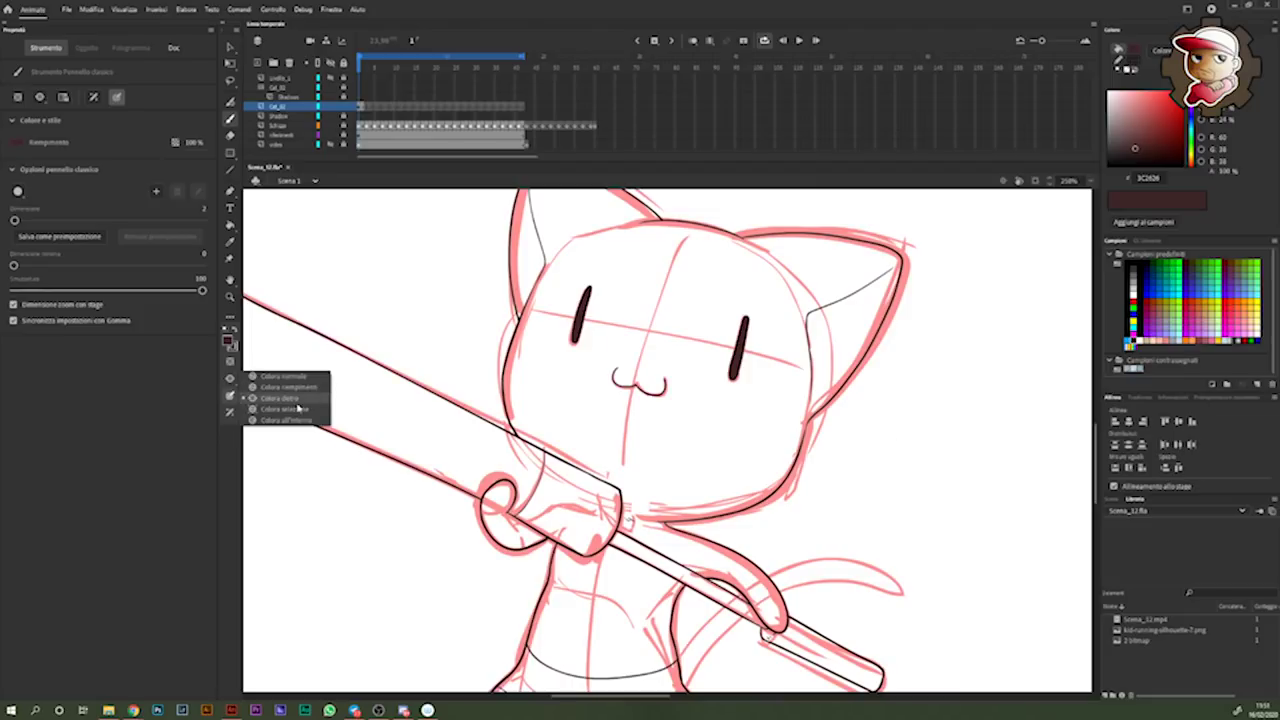
# - Set the brush to Paint Behind and test blue strokes on the face, undoing them
pyautogui.click(297, 401)
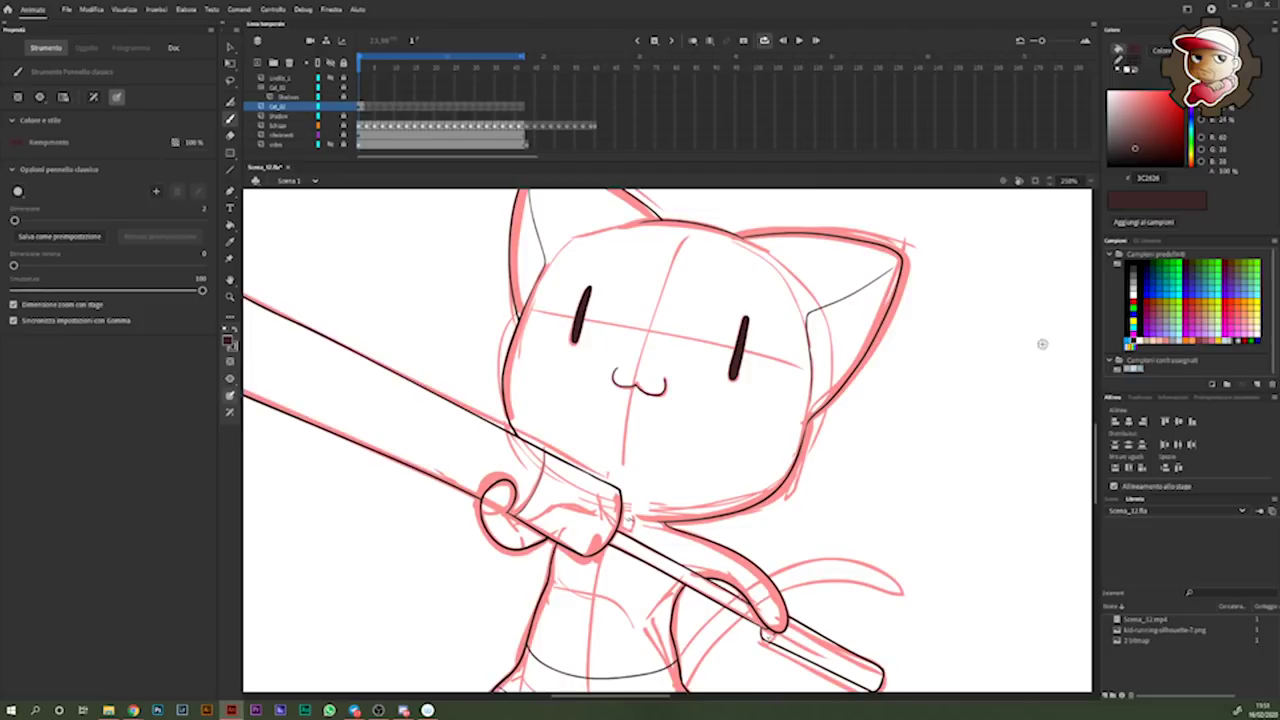
pyautogui.click(1133, 301)
pyautogui.click(1129, 340)
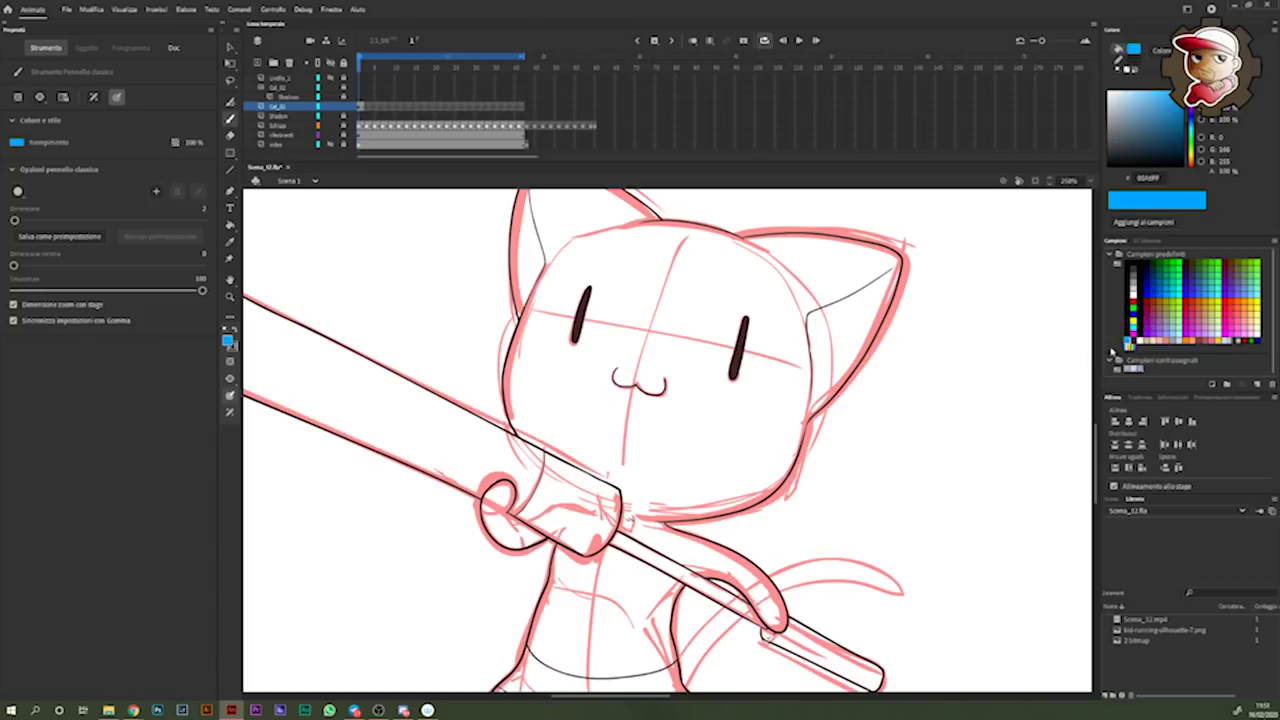
pyautogui.moveTo(884, 371)
pyautogui.mouseDown()
pyautogui.moveTo(820, 383)
pyautogui.moveTo(826, 368)
pyautogui.moveTo(862, 414)
pyautogui.mouseUp()
pyautogui.hotkey('ctrl', 'z')
pyautogui.hotkey('ctrl', 'z')
pyautogui.hotkey('ctrl', 'z')
pyautogui.moveTo(772, 323)
pyautogui.mouseDown()
pyautogui.moveTo(696, 375)
pyautogui.moveTo(762, 402)
pyautogui.mouseUp()
pyautogui.hotkey('ctrl', 'z')
pyautogui.hotkey('ctrl', 'z')
# - Paint Bucket the inner ears peach and the cat's head and body cream
pyautogui.click(1153, 342)
pyautogui.scroll(3, 584, 293)
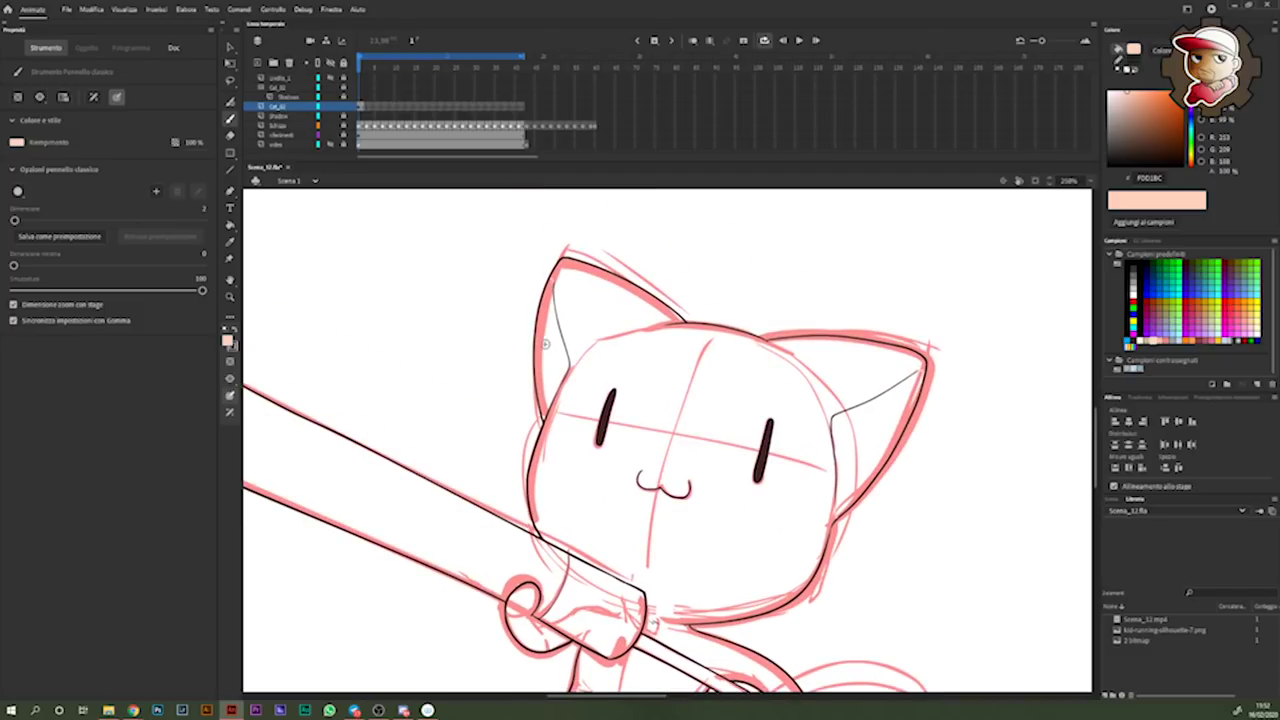
pyautogui.press('k')
pyautogui.click(547, 344)
pyautogui.click(895, 434)
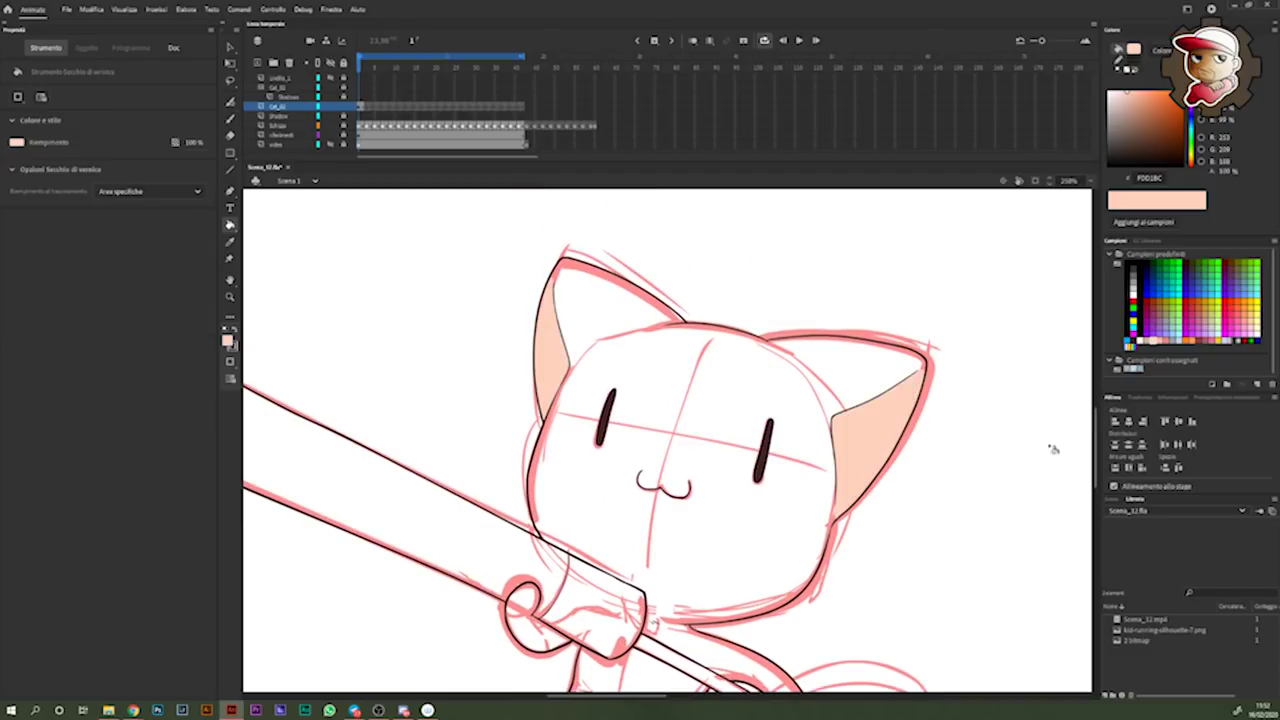
pyautogui.click(1141, 344)
pyautogui.click(802, 392)
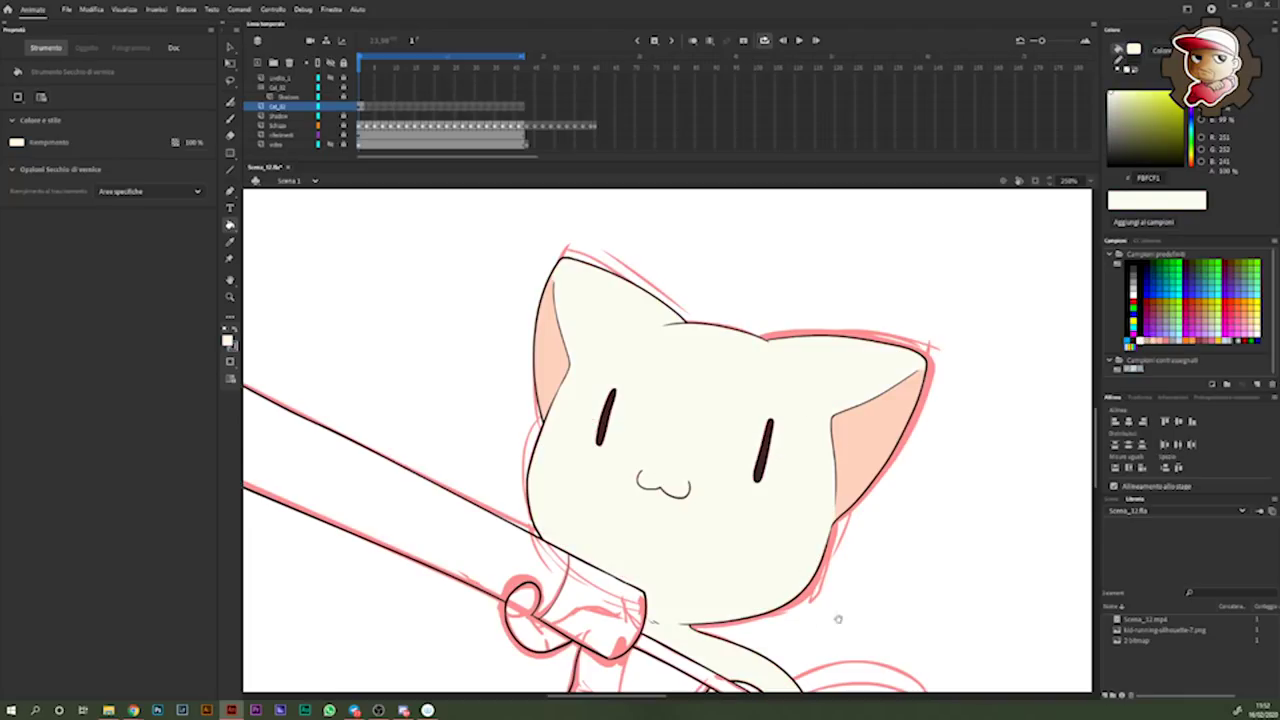
# - Fill both of the cat's legs cream
pyautogui.moveTo(826, 617); pyautogui.dragTo(951, 323)
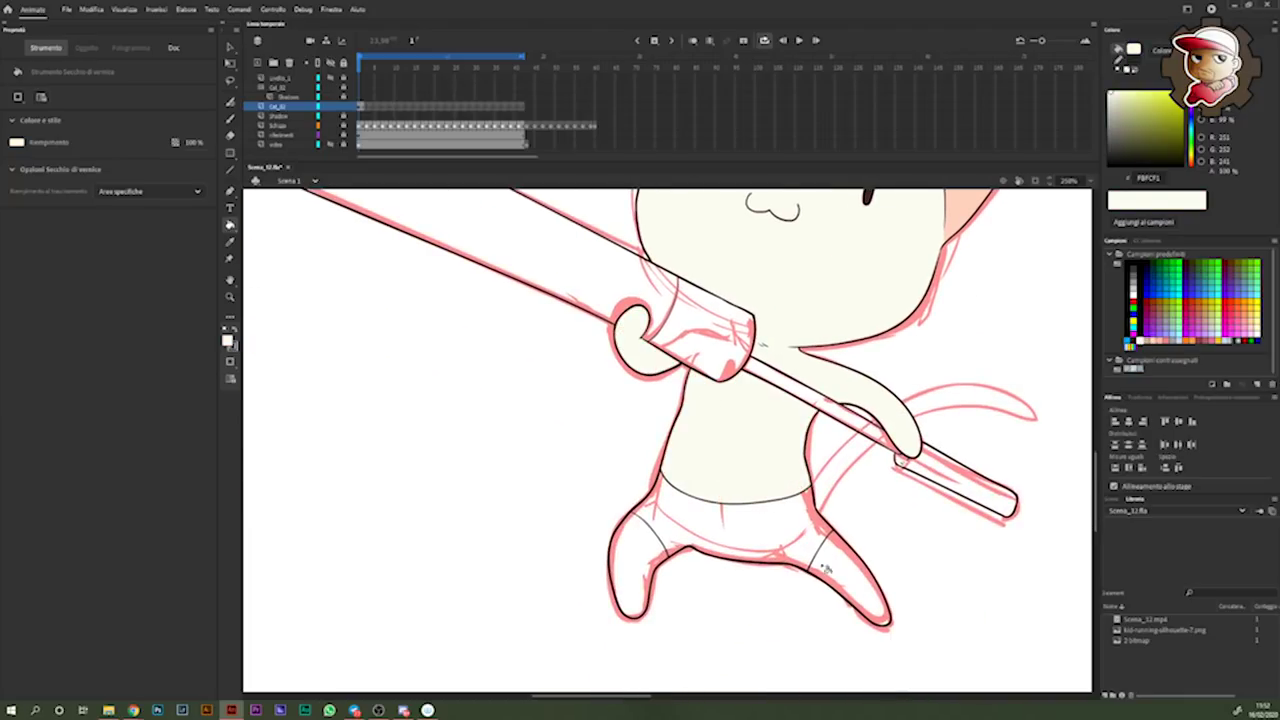
pyautogui.click(845, 570)
pyautogui.click(654, 552)
pyautogui.moveTo(863, 546); pyautogui.dragTo(798, 584)
pyautogui.moveTo(978, 466); pyautogui.dragTo(920, 506)
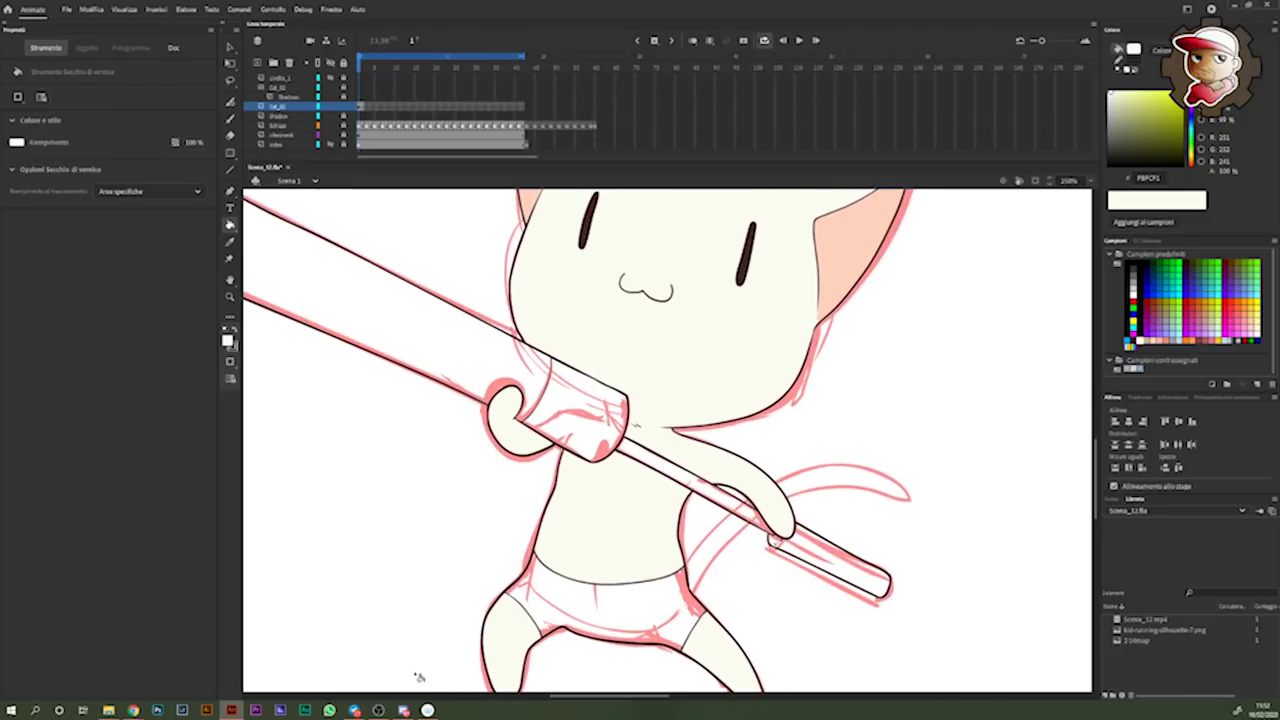
pyautogui.moveTo(419, 677); pyautogui.dragTo(431, 645)
# - Fill the shorts yellow and the tube's band and far end cap gold
pyautogui.click(1133, 322)
pyautogui.click(700, 570)
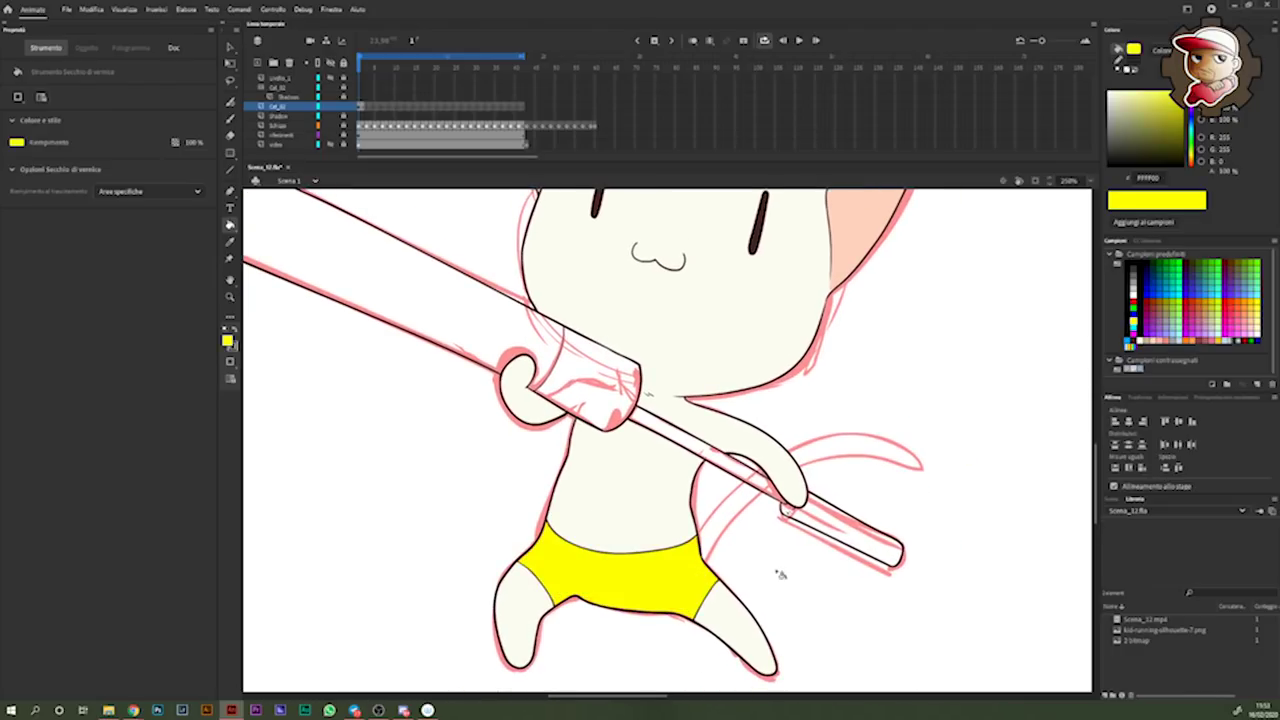
pyautogui.scroll(3, 765, 586)
pyautogui.click(1218, 344)
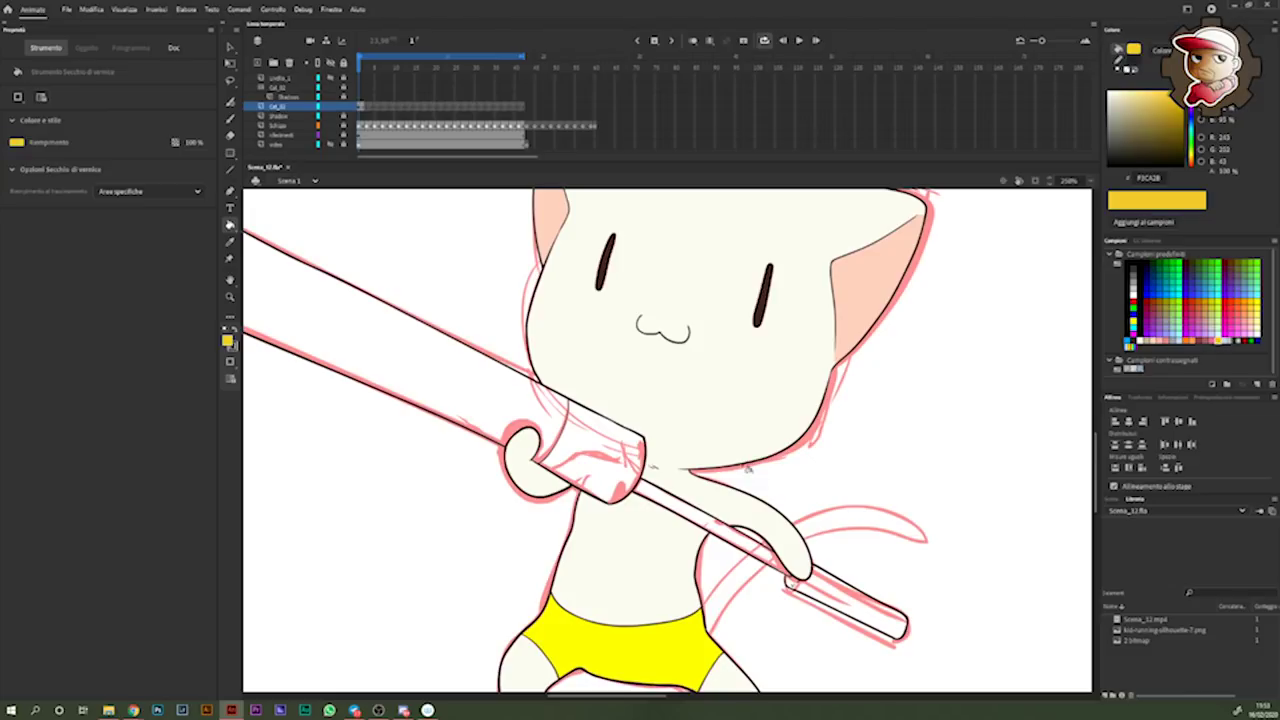
pyautogui.click(616, 450)
pyautogui.scroll(-5, 697, 463)
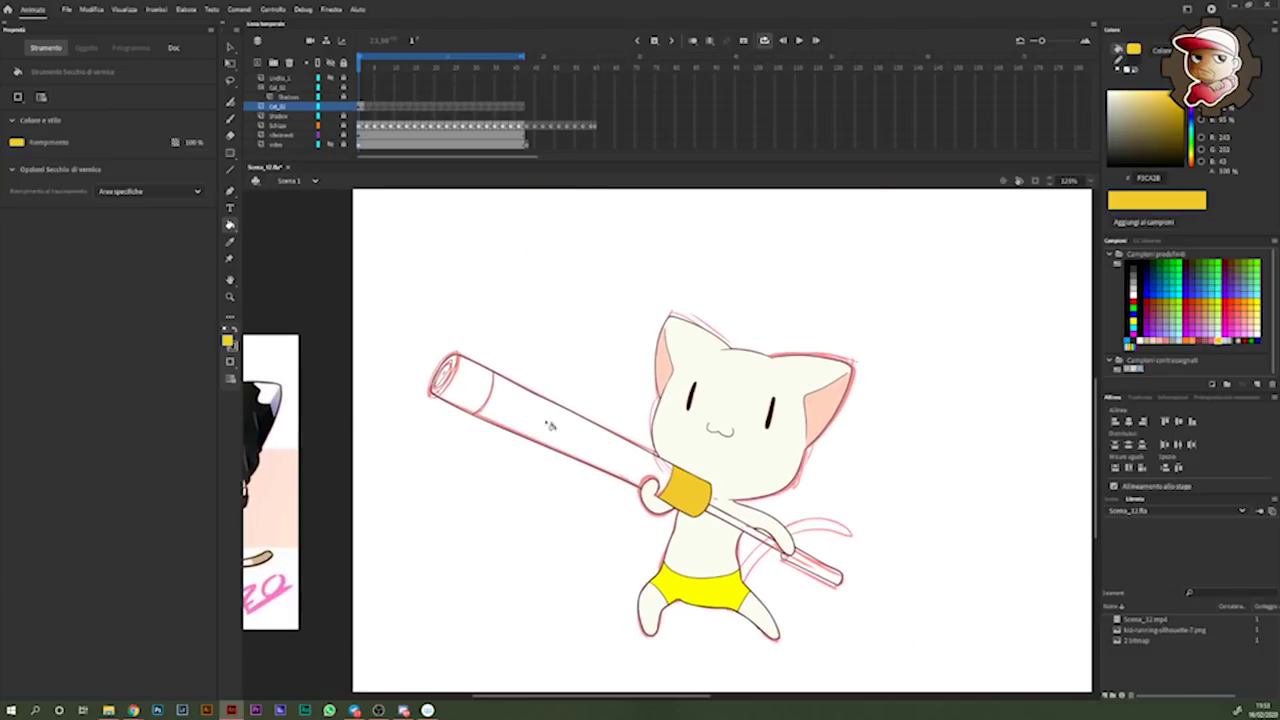
pyautogui.click(466, 384)
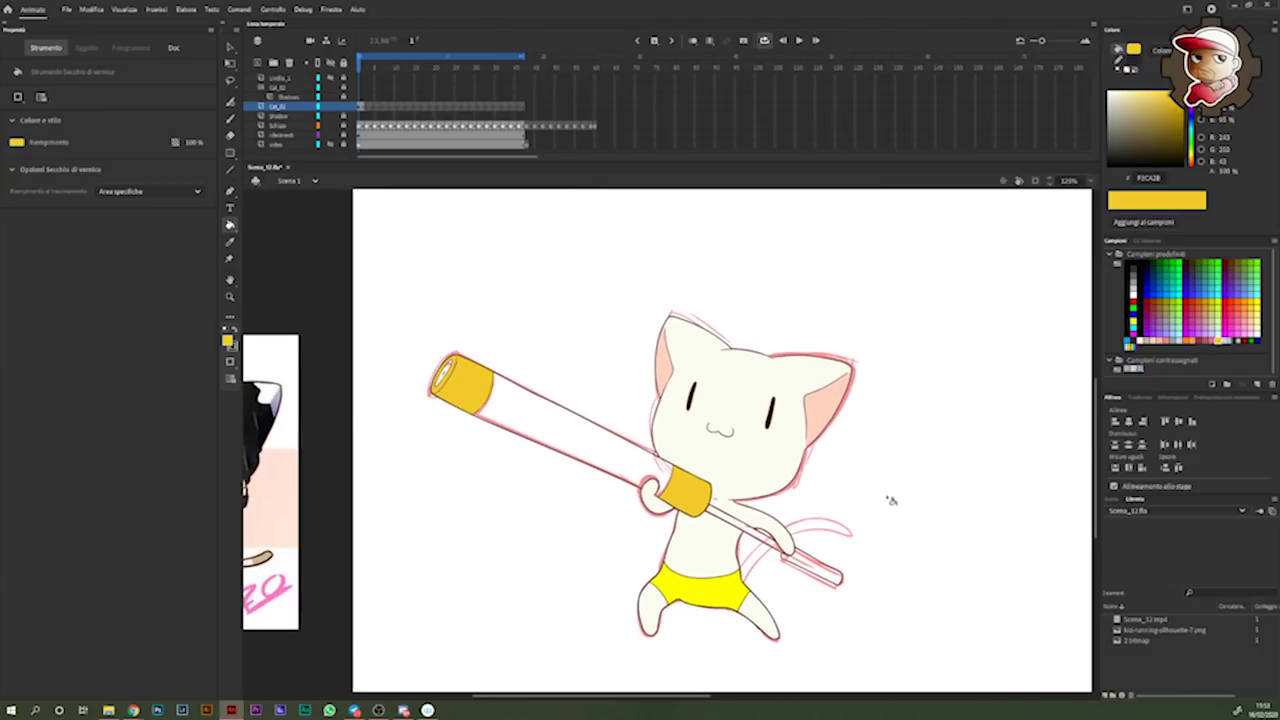
# - Unhide the pool video layer behind the cat
pyautogui.hscroll(2, 869, 514)
pyautogui.hscroll(3, 869, 514)
pyautogui.click(331, 144)
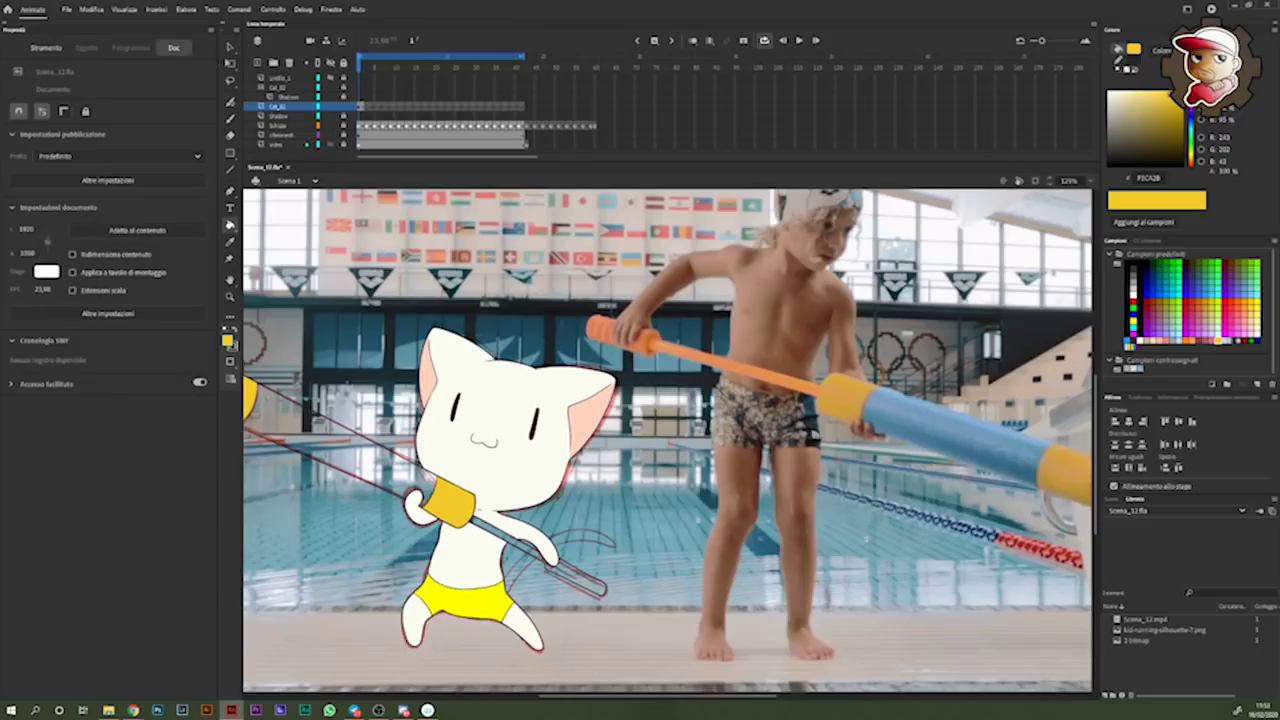
# - Fill the tube's barrel blue 00A8FF, its stick orange FF9C4F and tip FF7F1C
pyautogui.hscroll(-3, 668, 440)
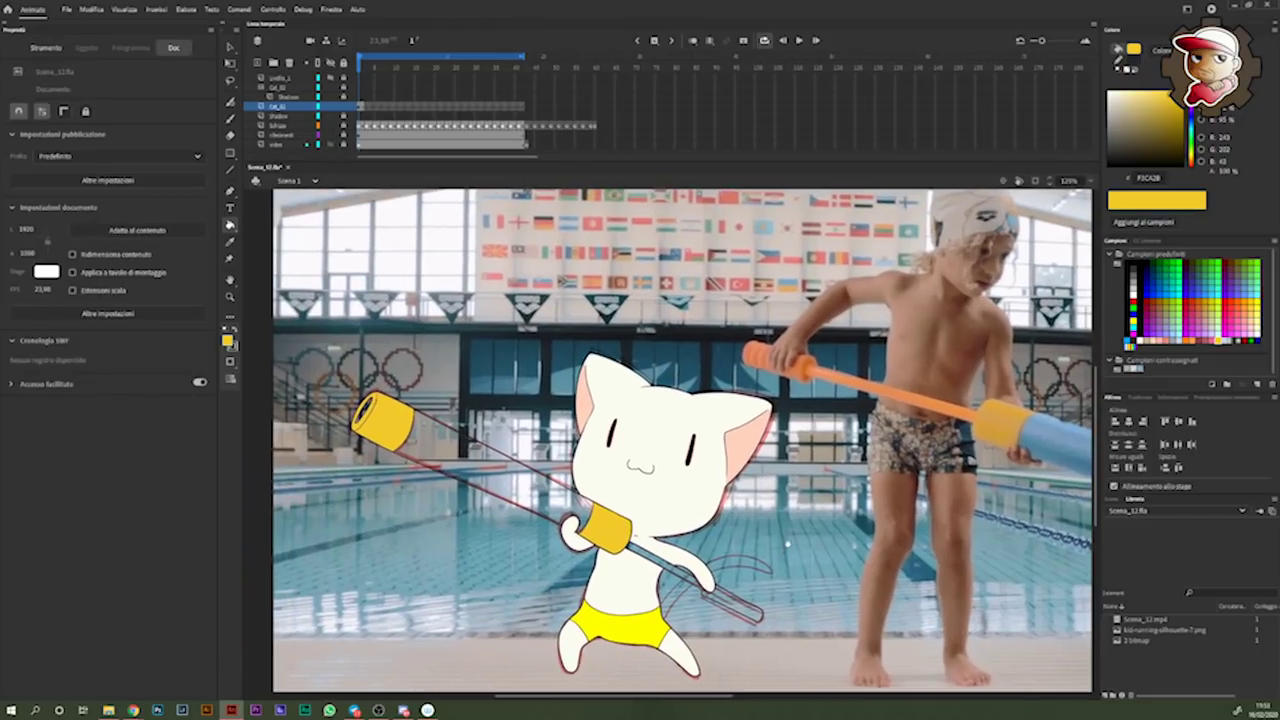
pyautogui.click(1126, 348)
pyautogui.click(535, 500)
pyautogui.hscroll(-1, 680, 550)
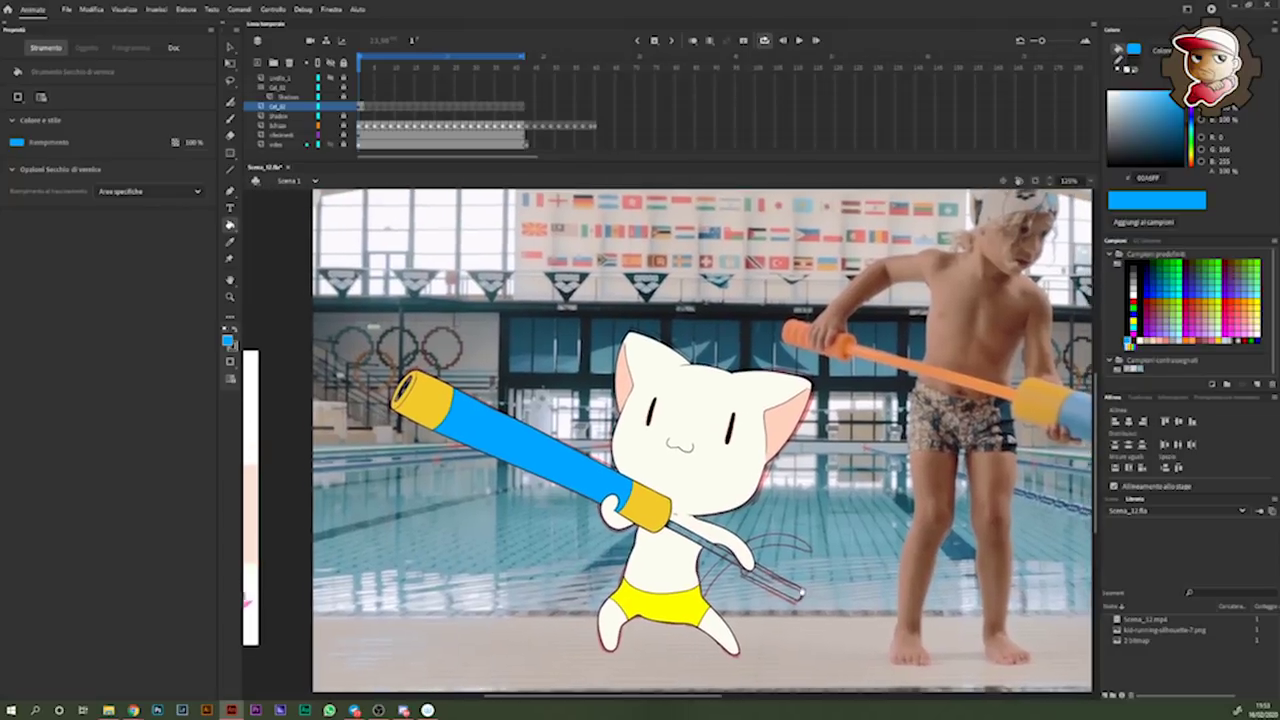
pyautogui.click(1193, 345)
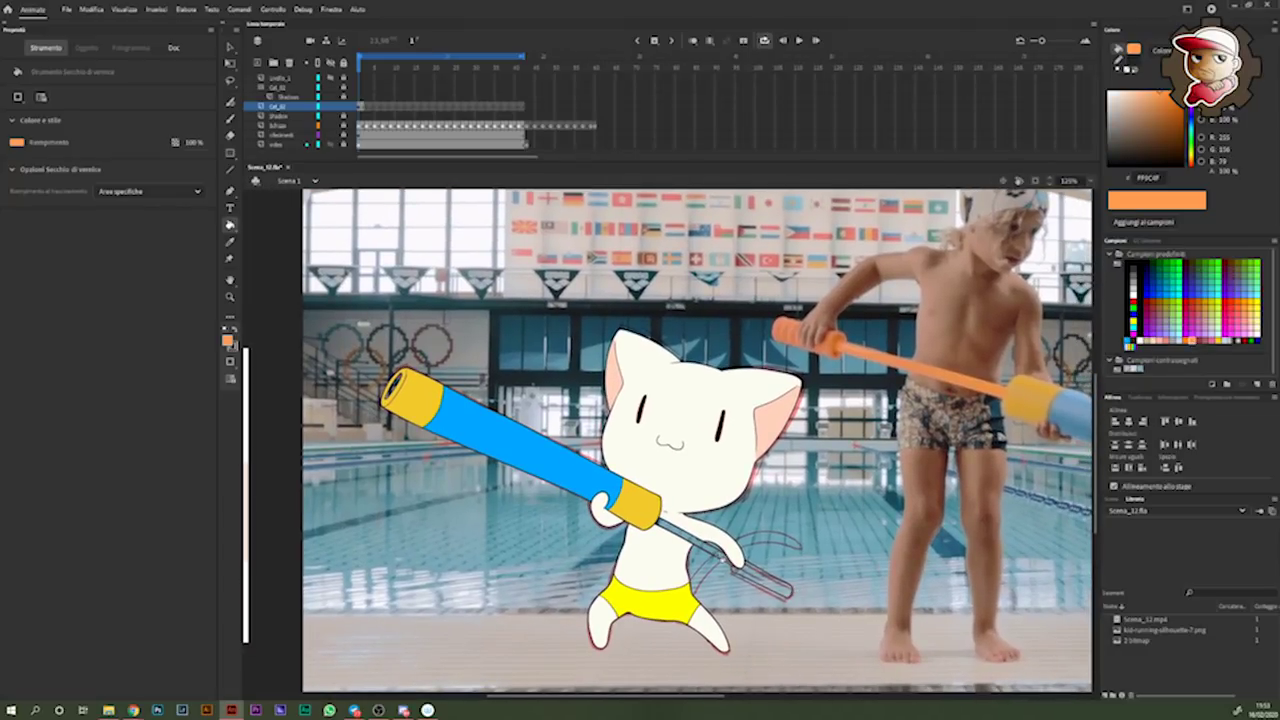
pyautogui.click(765, 582)
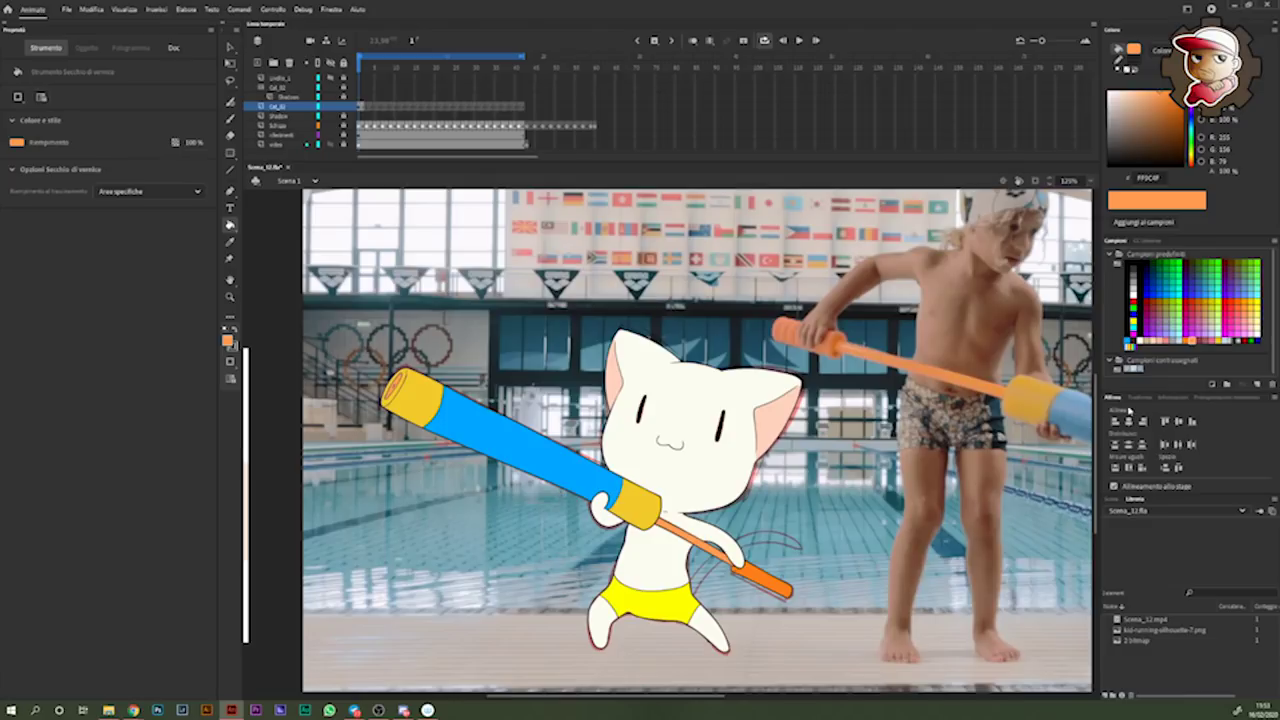
pyautogui.click(1188, 343)
pyautogui.click(397, 386)
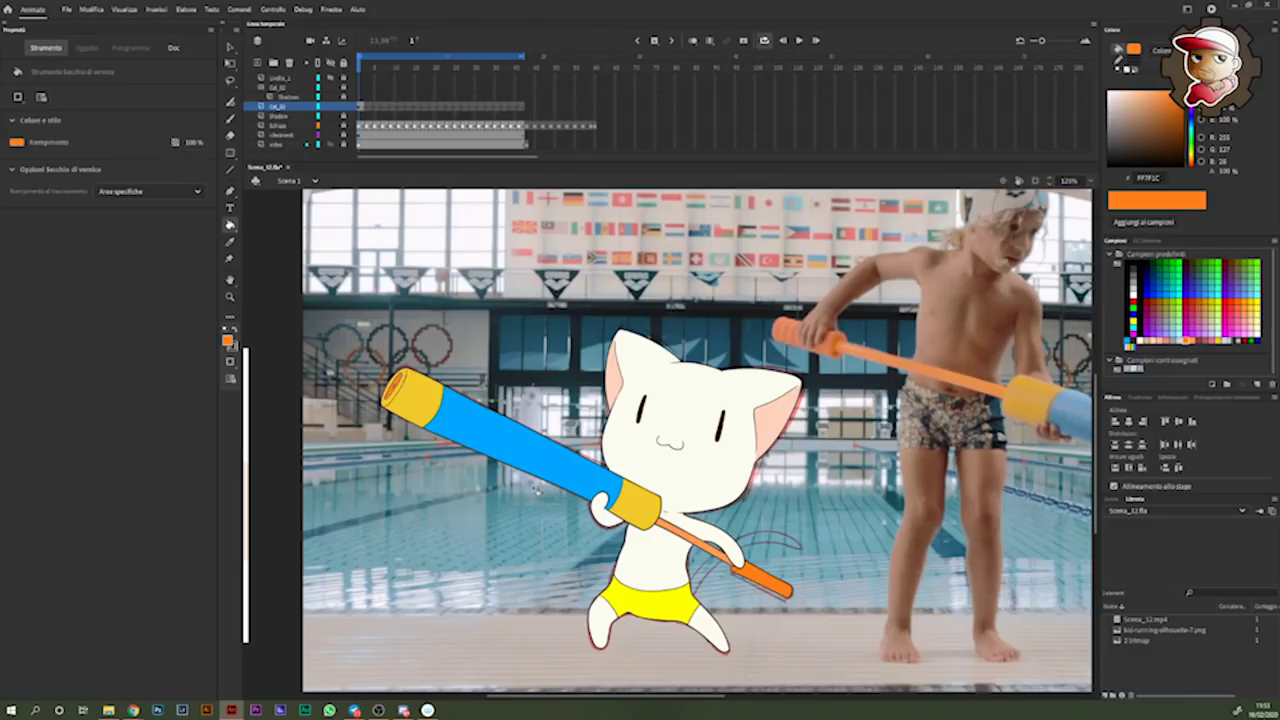
# - Draw the cat's curling tail outline in dark brown 3C2626 with the Classic Brush
pyautogui.click(1130, 344)
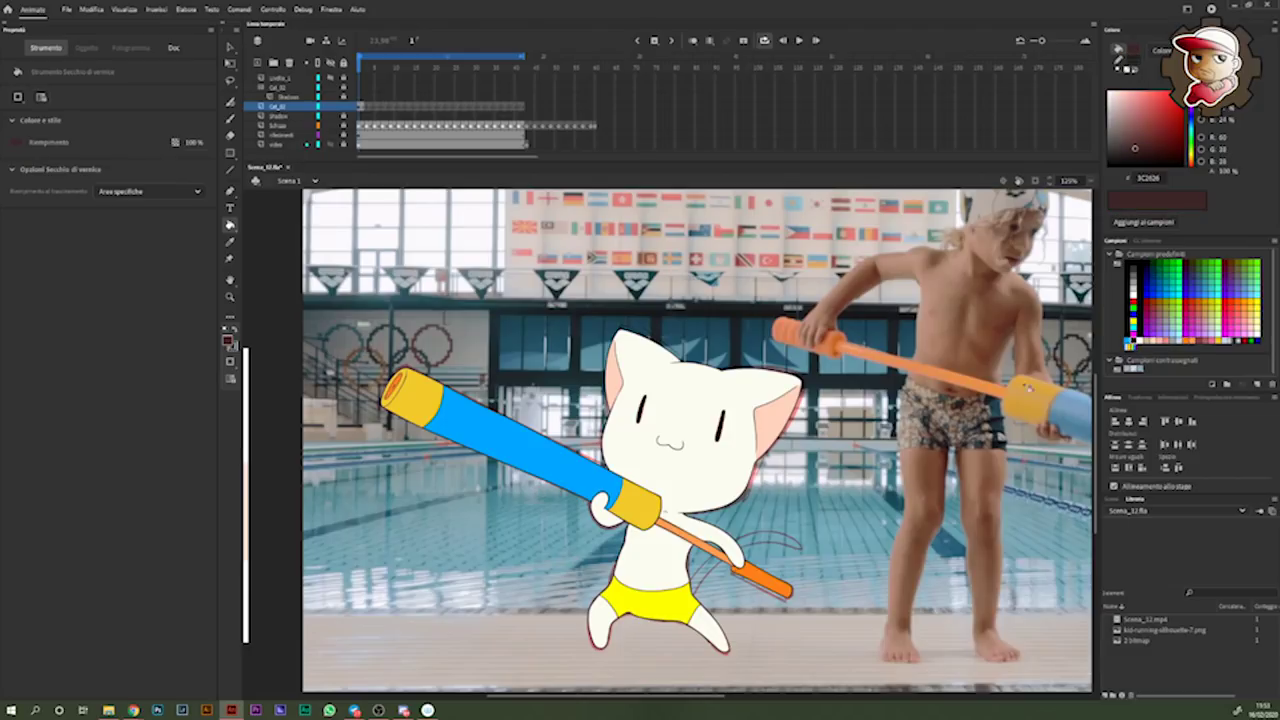
pyautogui.press('b')
pyautogui.scroll(3, 728, 504)
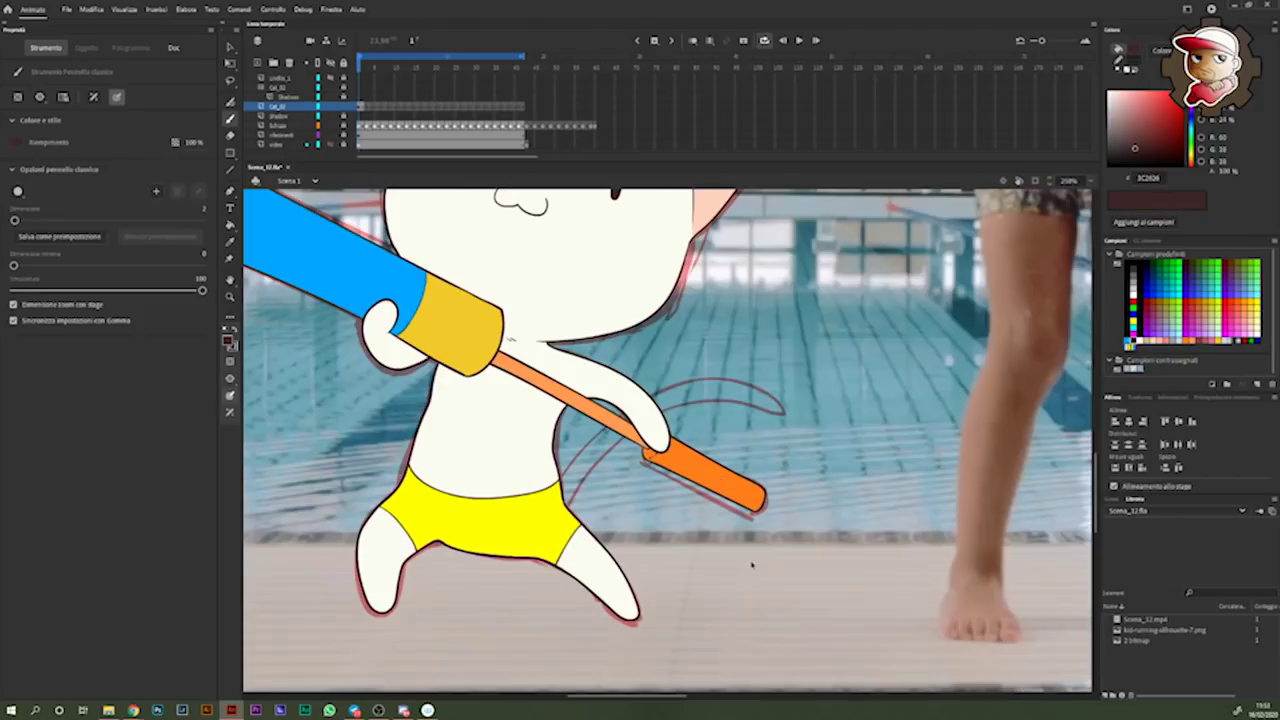
pyautogui.moveTo(749, 531); pyautogui.dragTo(854, 573)
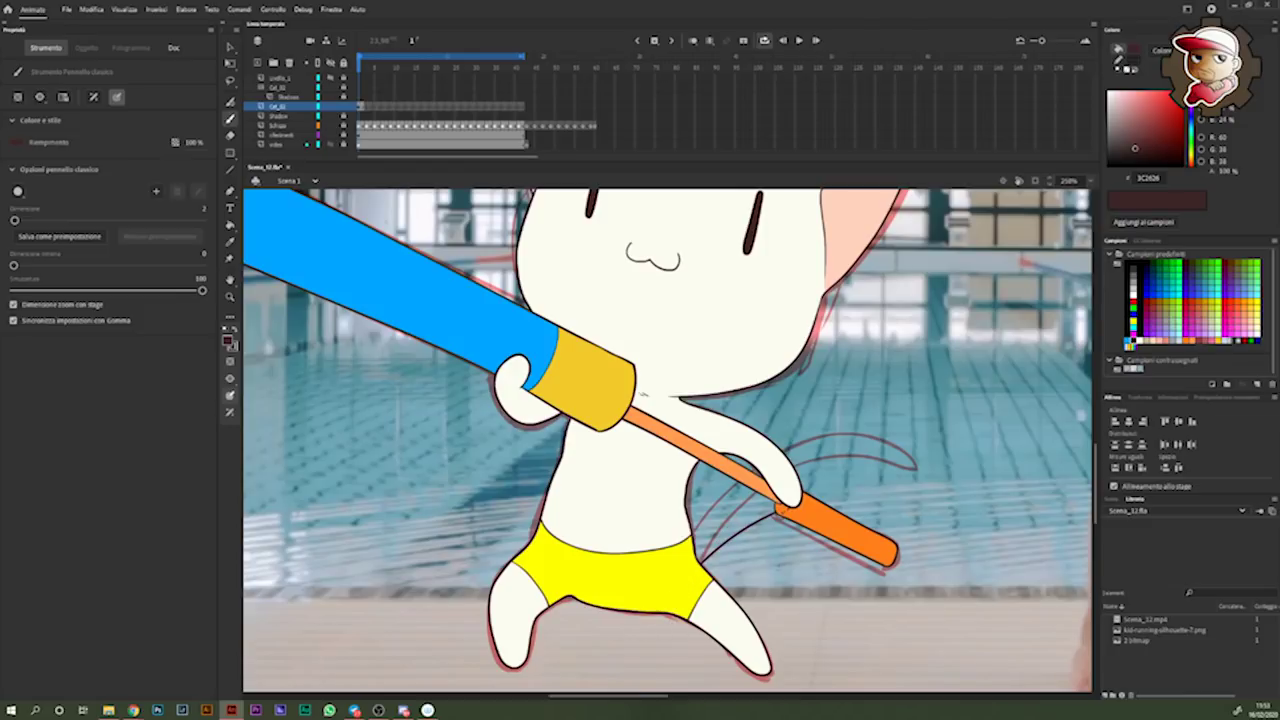
pyautogui.moveTo(700, 566); pyautogui.dragTo(862, 455)
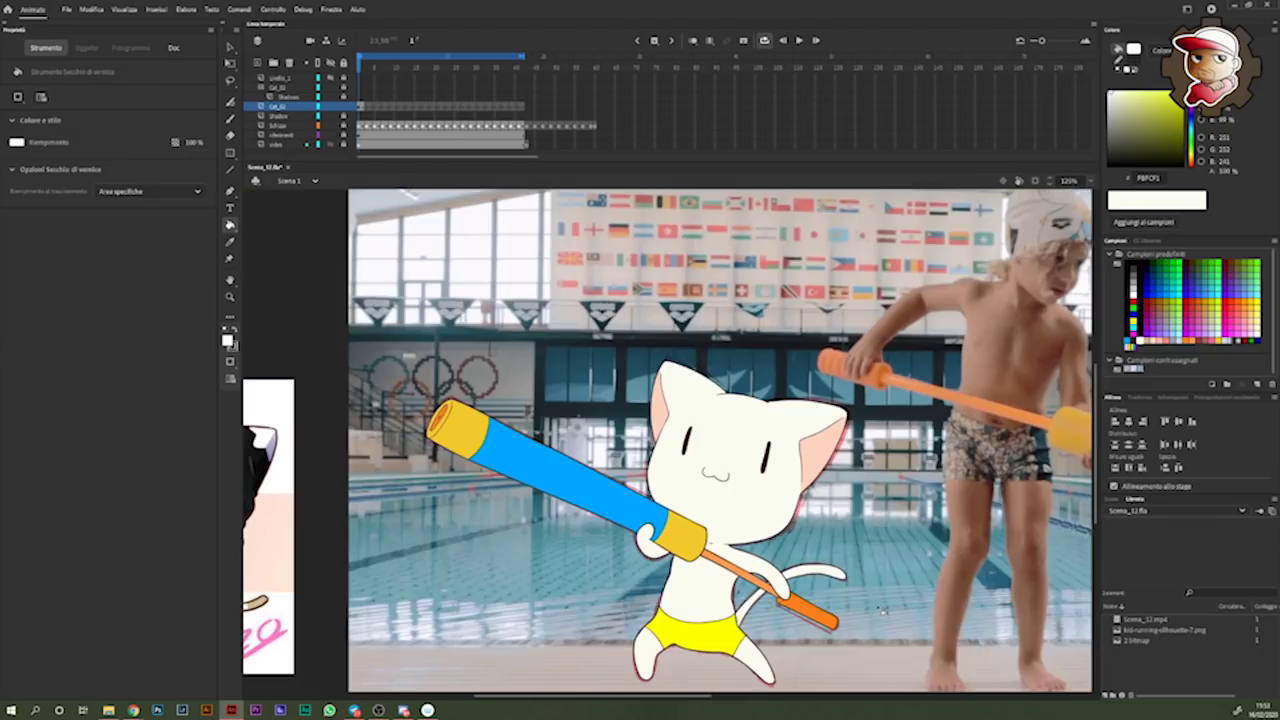
pyautogui.press('Return')
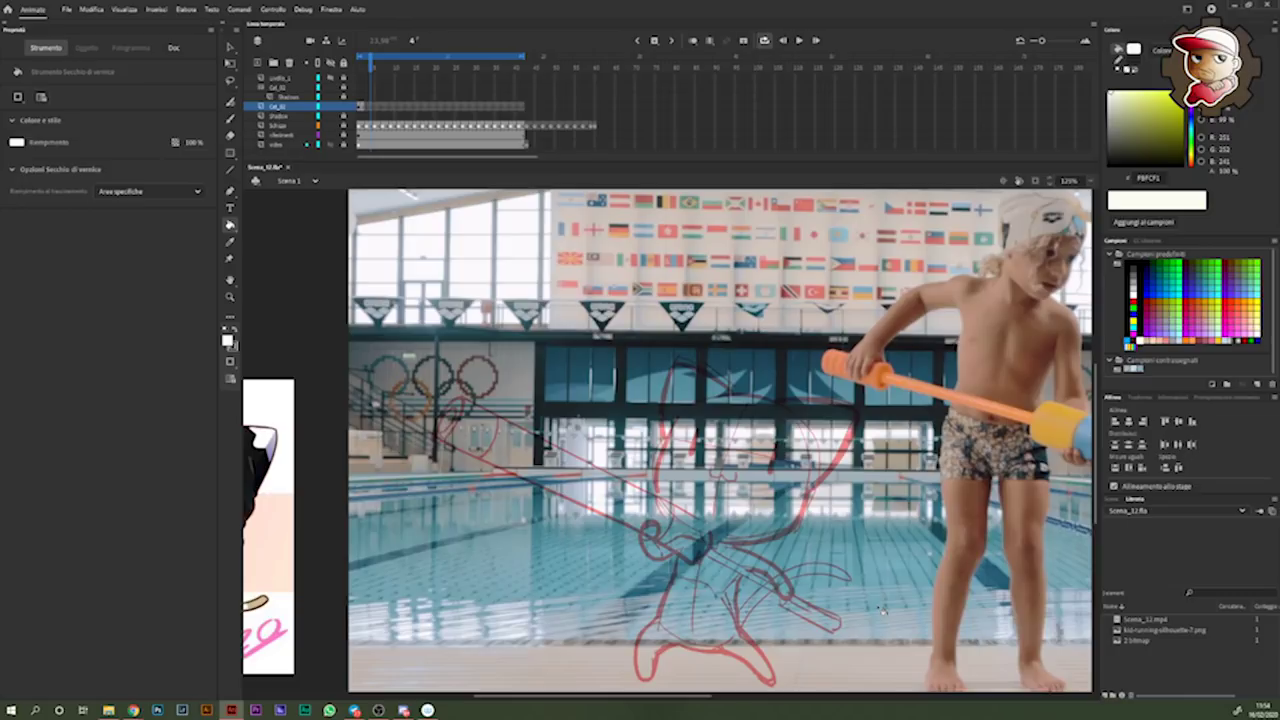
pyautogui.press('b')
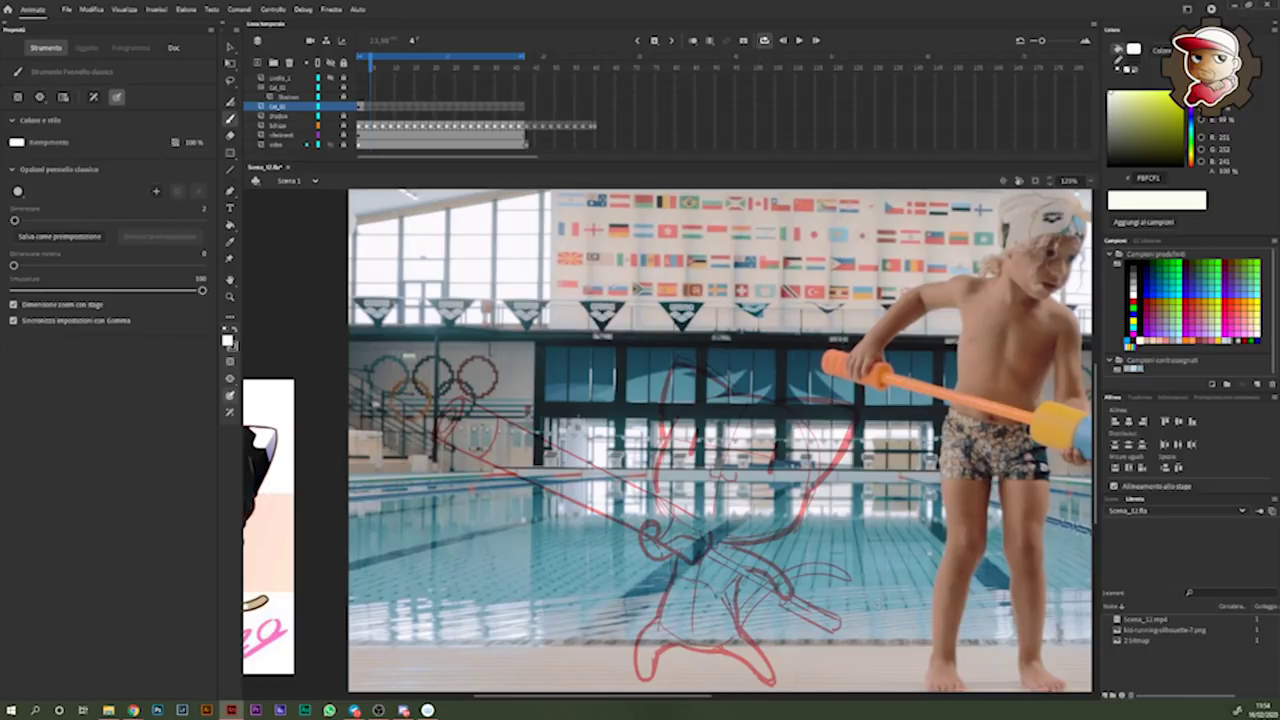
pyautogui.press(',')
pyautogui.press('.')
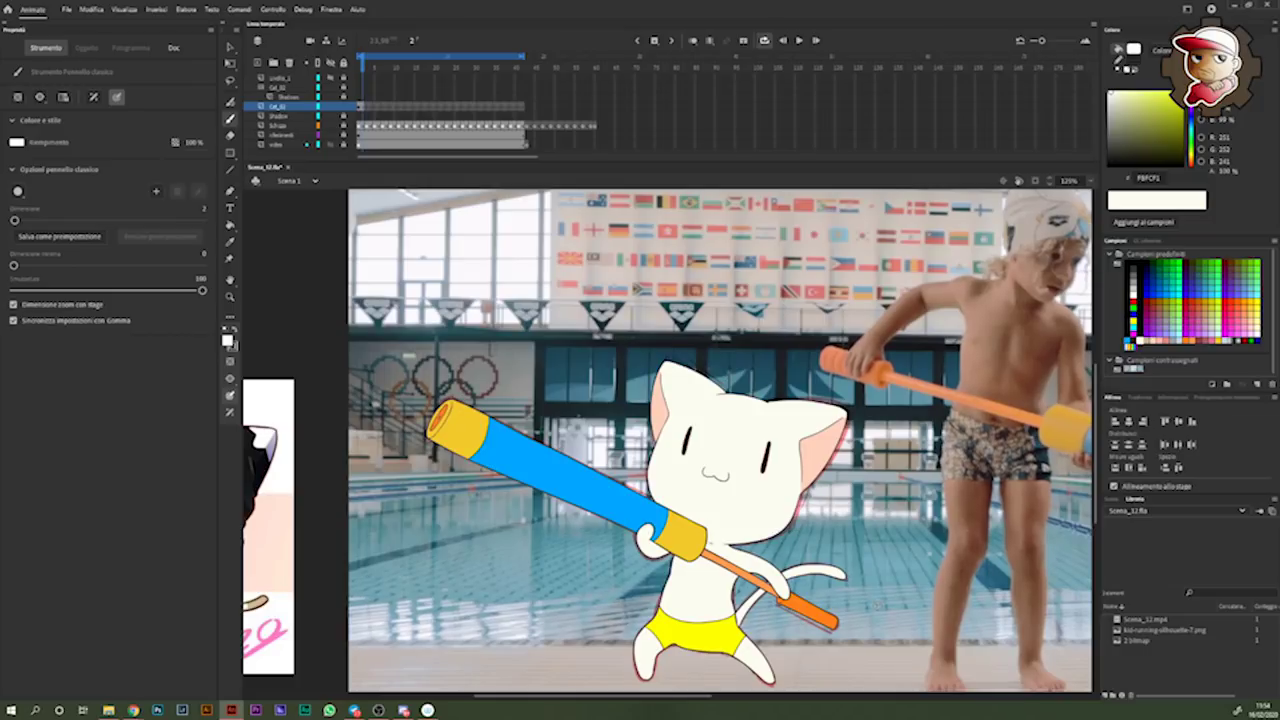
pyautogui.press('.')
pyautogui.press(',')
pyautogui.press('.')
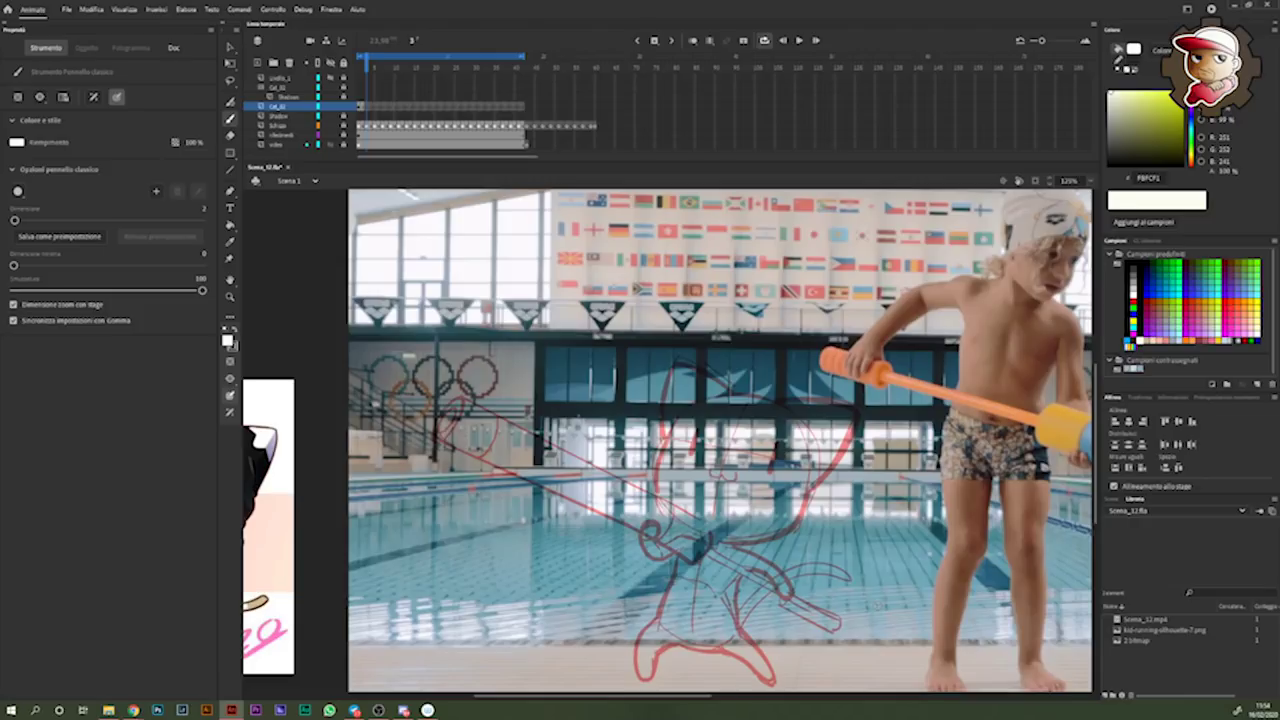
pyautogui.press(',')
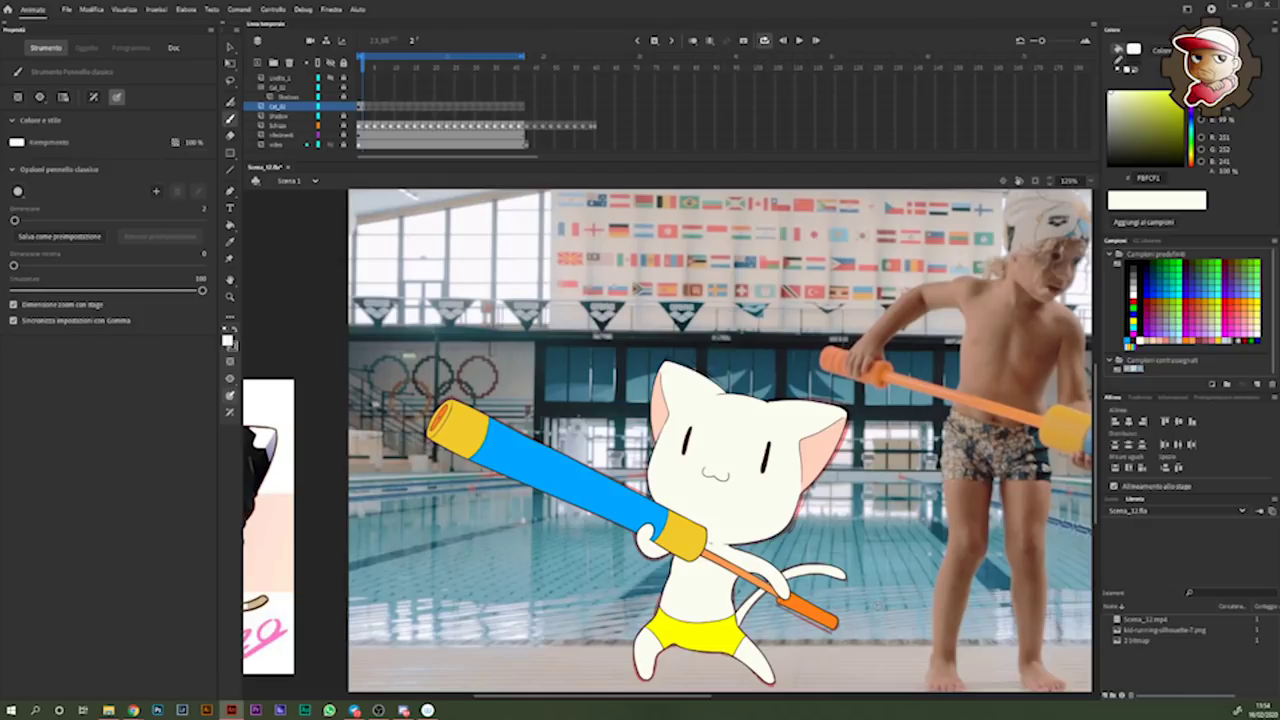
pyautogui.press(',')
pyautogui.press('.')
pyautogui.press('.')
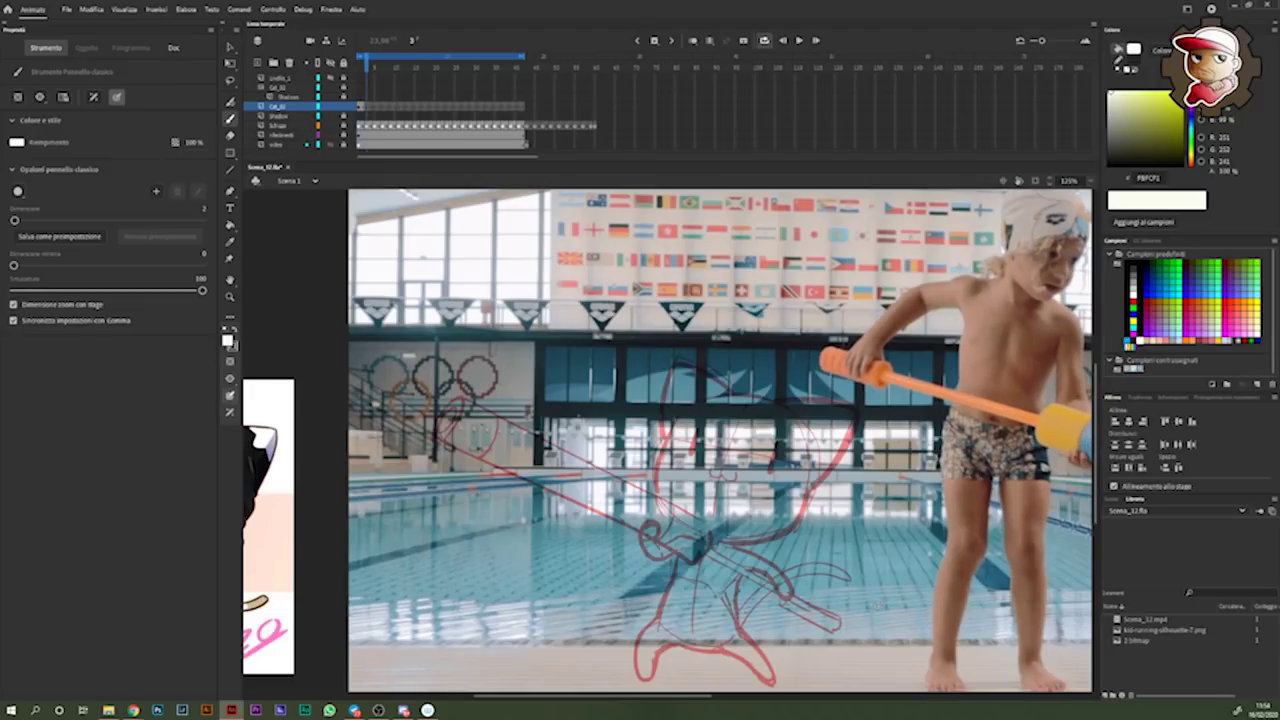
pyautogui.press(',')
pyautogui.press(',')
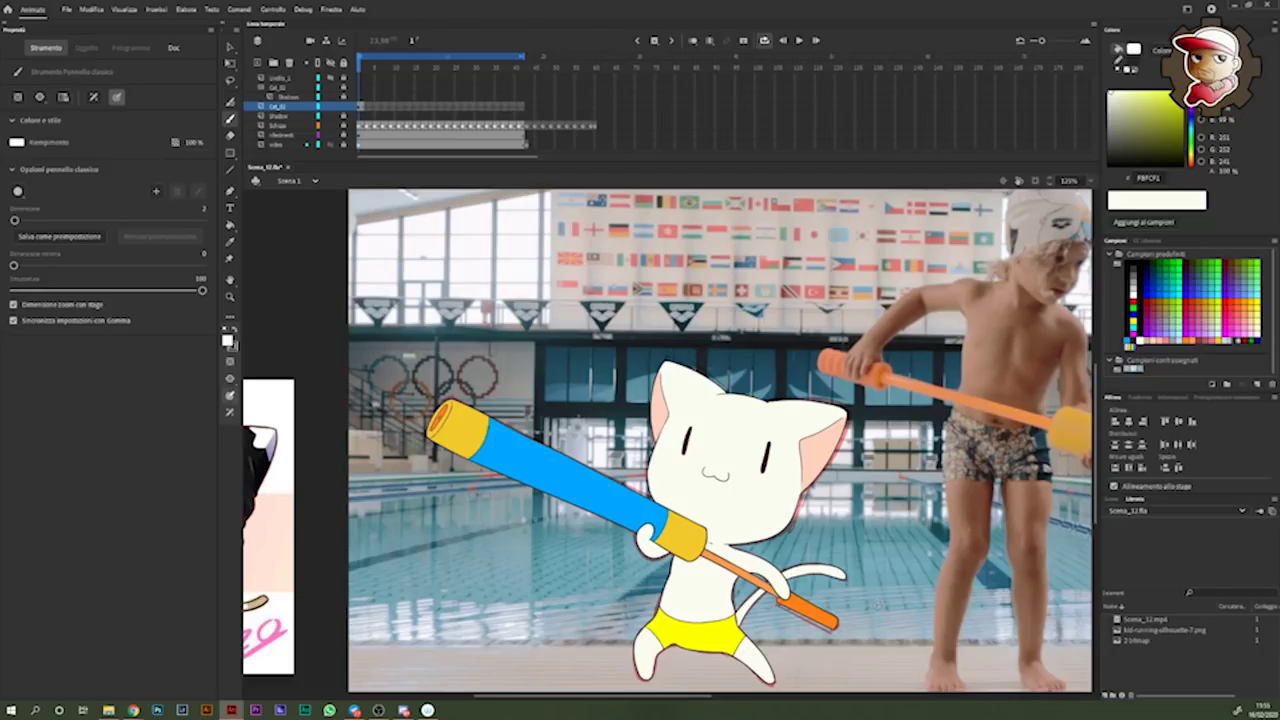
pyautogui.press('.')
pyautogui.press('F7')
pyautogui.hotkey('ctrl', 'shift', 'v')
pyautogui.press(',')
pyautogui.press('.')
pyautogui.press(',')
pyautogui.press('Return')
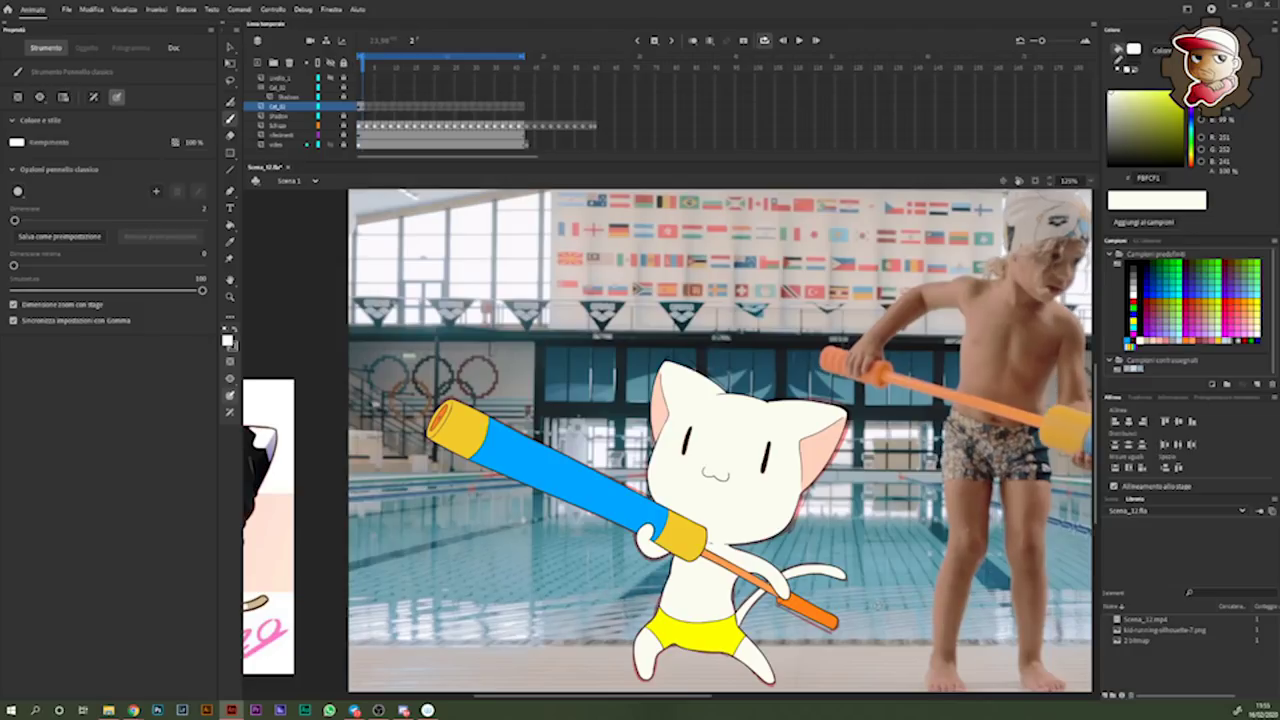
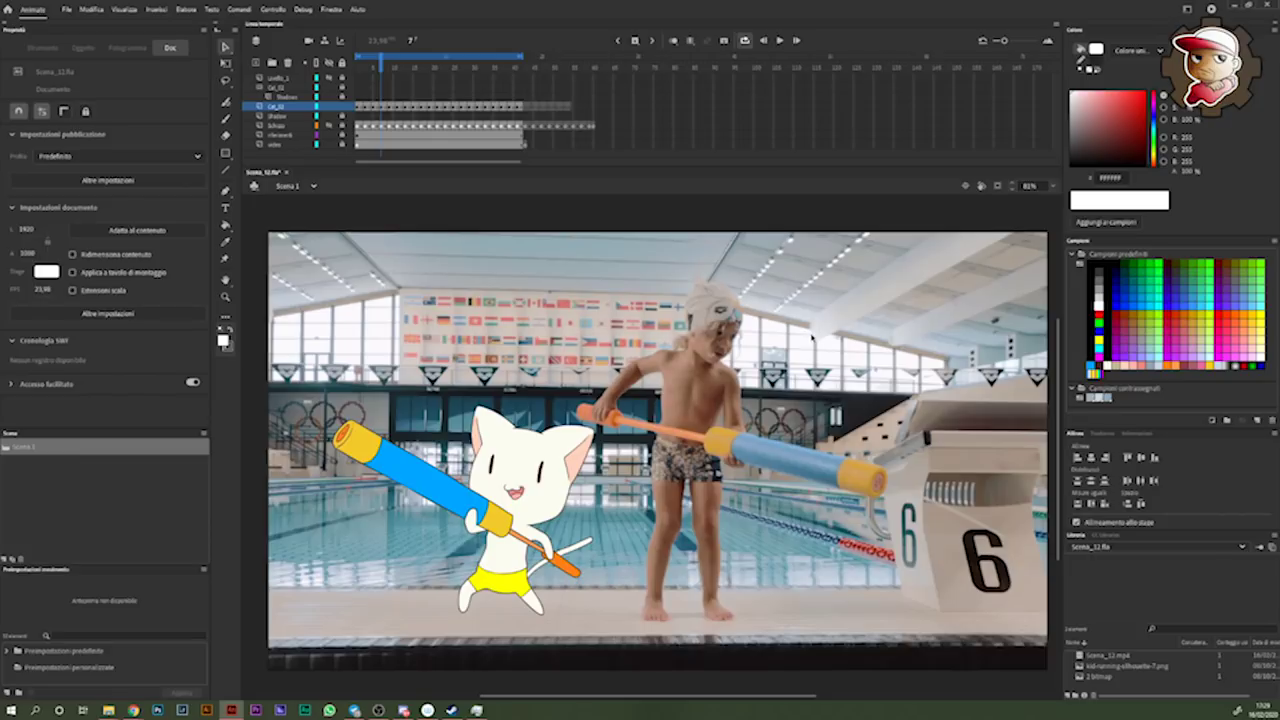
# - Play the cat animation over the pool footage, then select the Shadow layer's frames
pyautogui.press('Return')
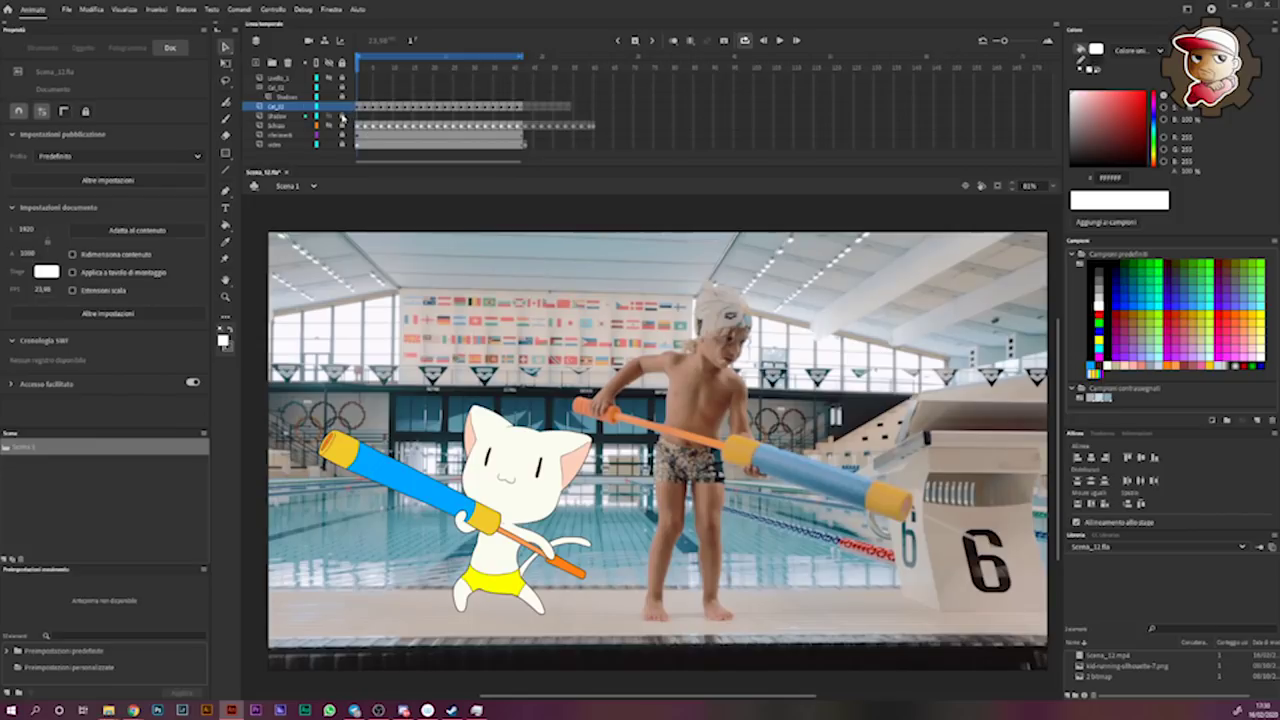
pyautogui.click(361, 118)
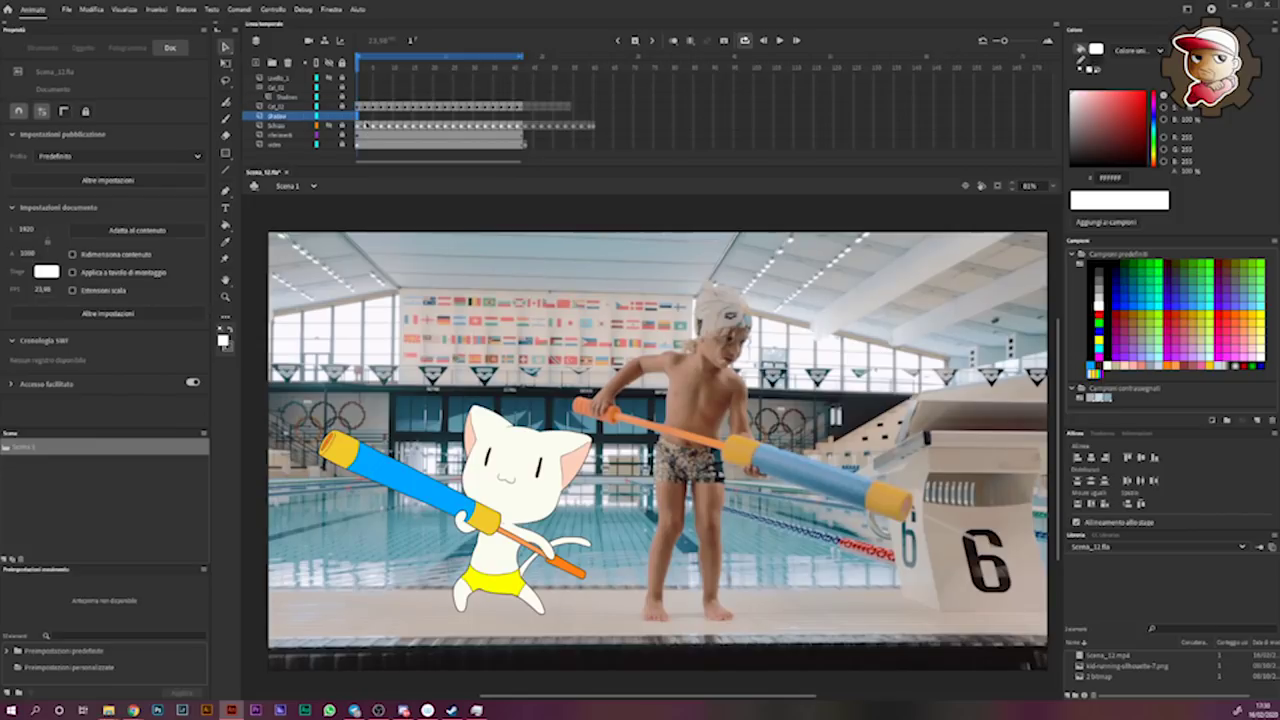
pyautogui.click(448, 115)
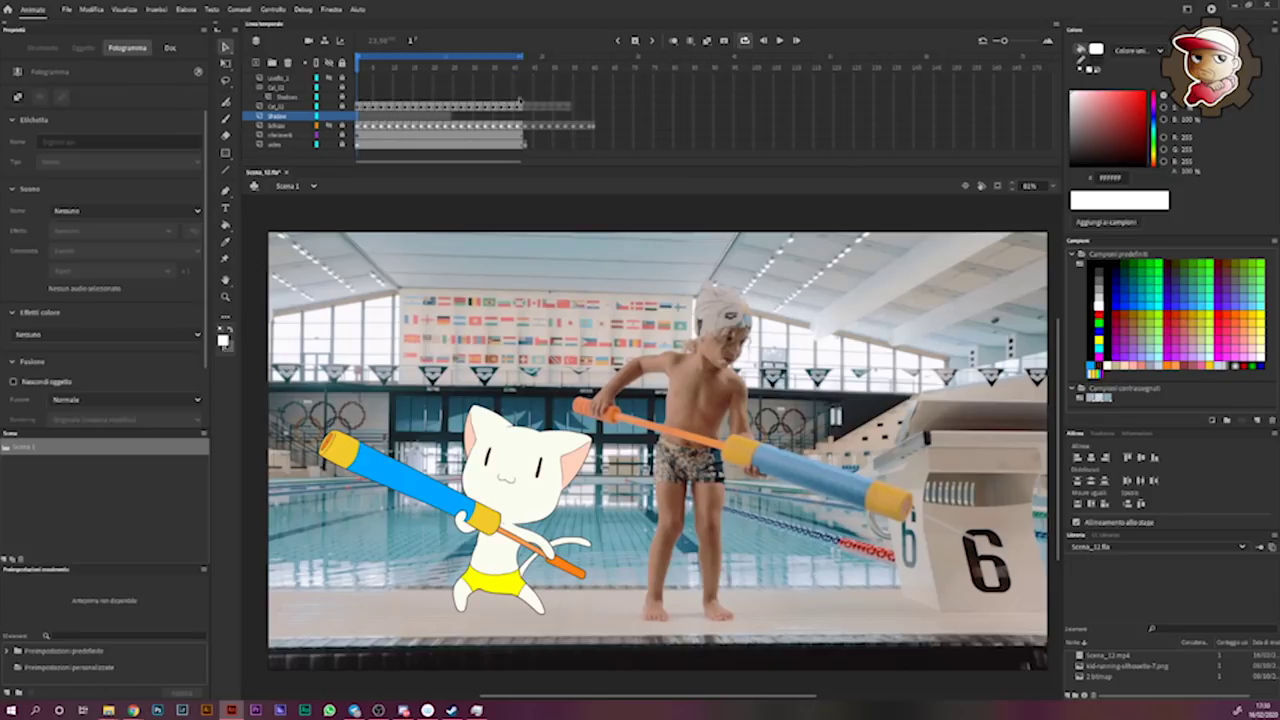
pyautogui.press('Return')
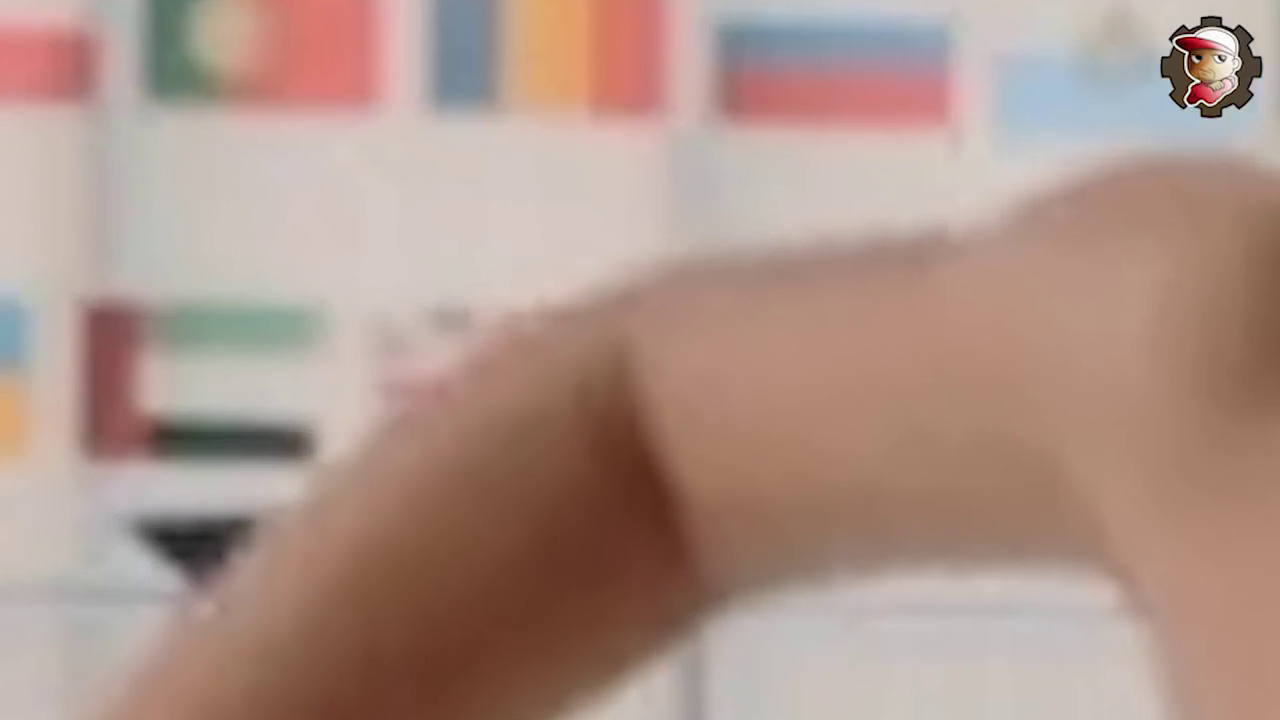
pyautogui.click(450, 118)
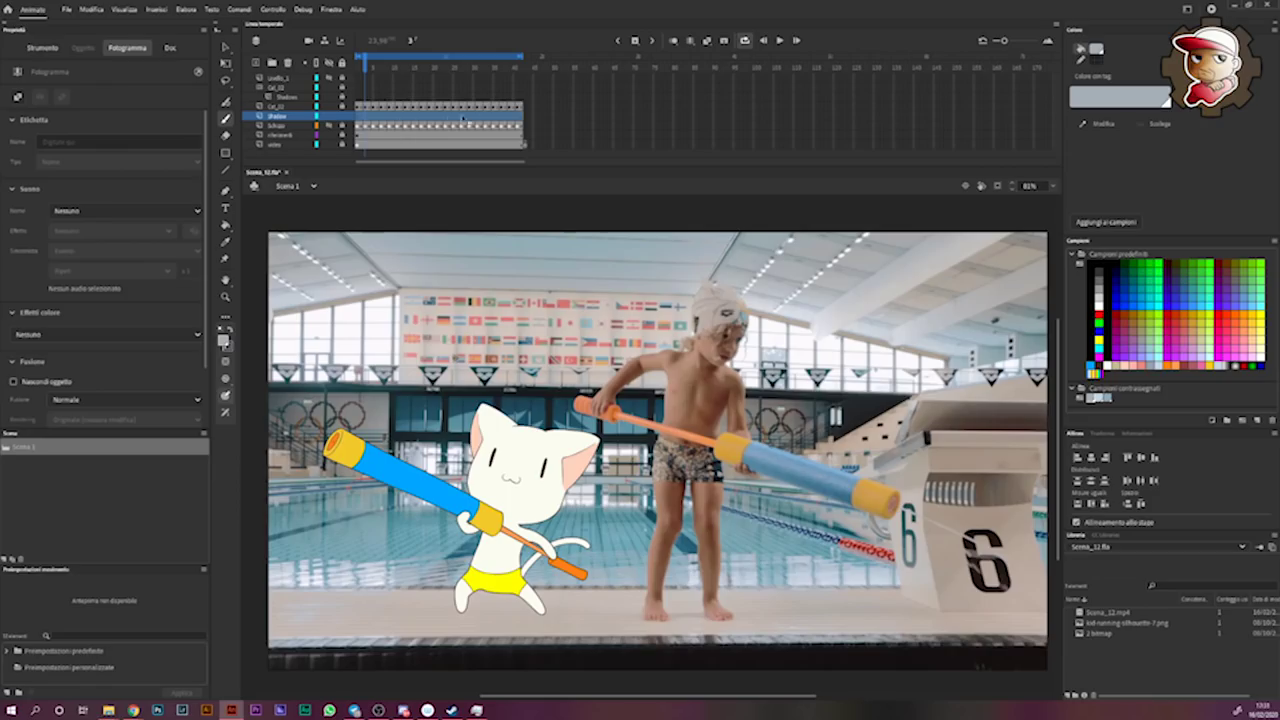
# - Set the Shadow layer to Moltiplica blending and brush a grey shadow under the cat's feet
pyautogui.scroll(-1, 208, 343)
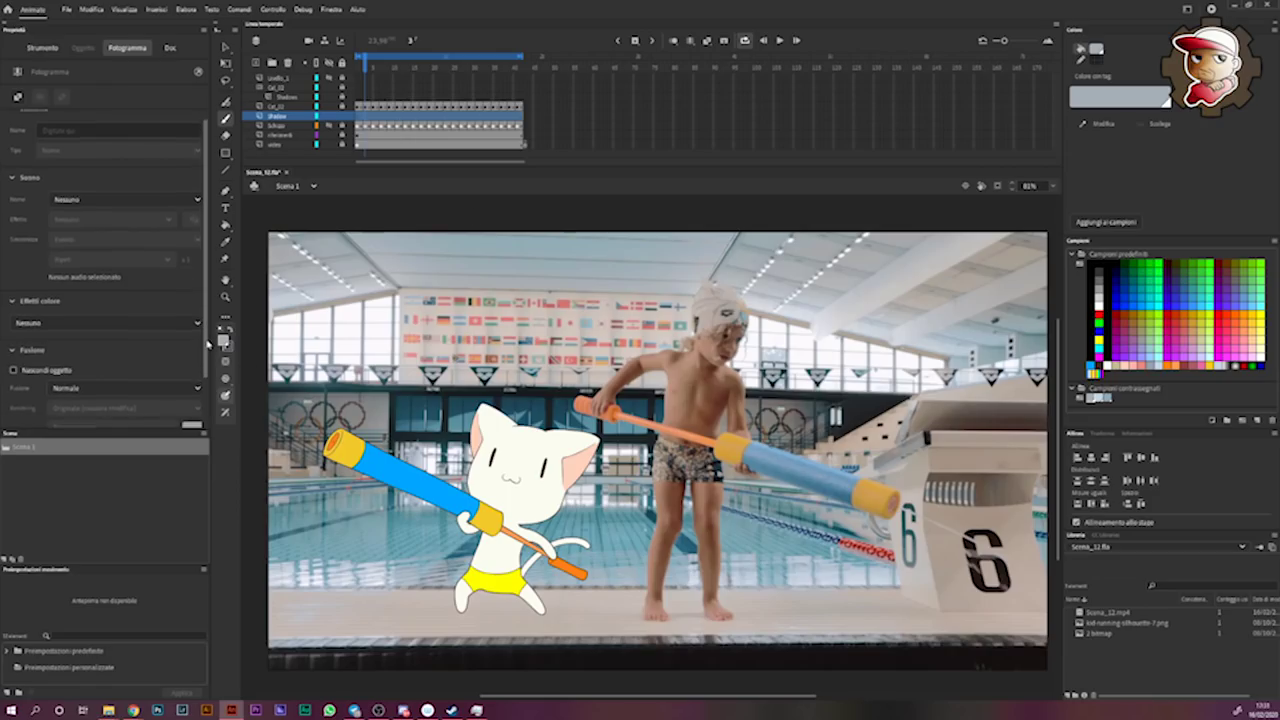
pyautogui.scroll(-1, 206, 345)
pyautogui.scroll(-1, 200, 352)
pyautogui.click(190, 360)
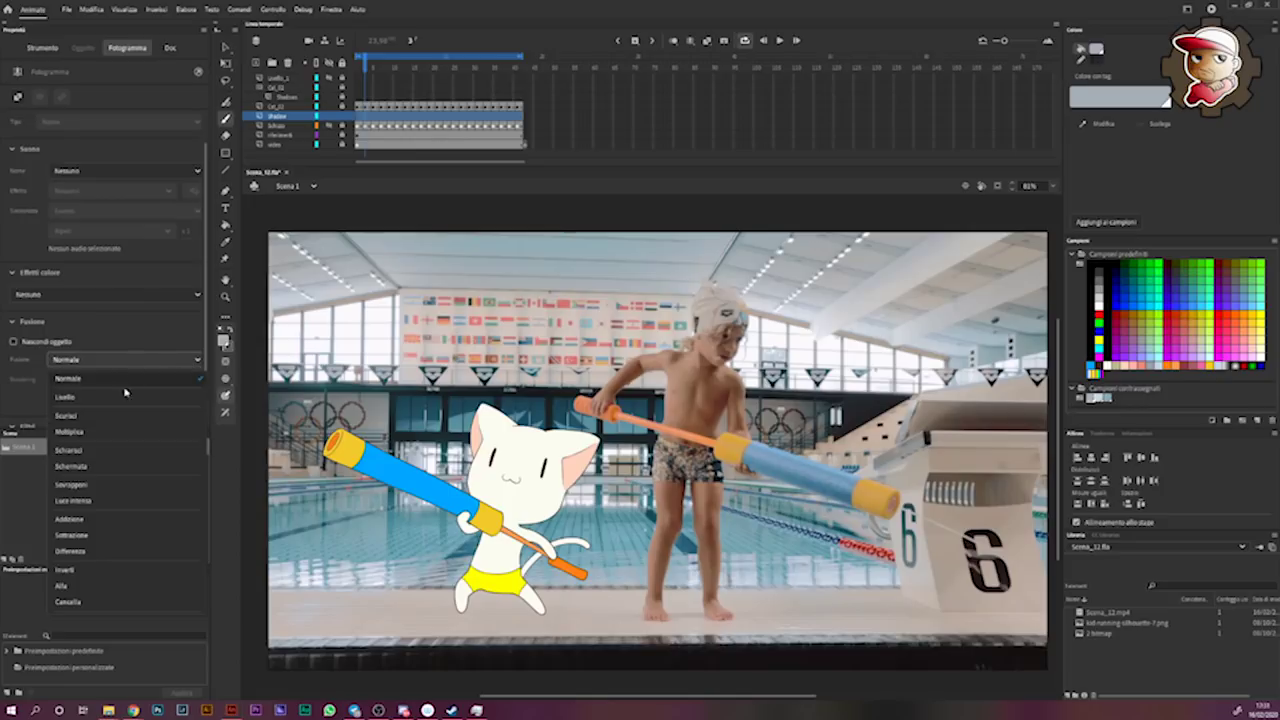
pyautogui.click(119, 431)
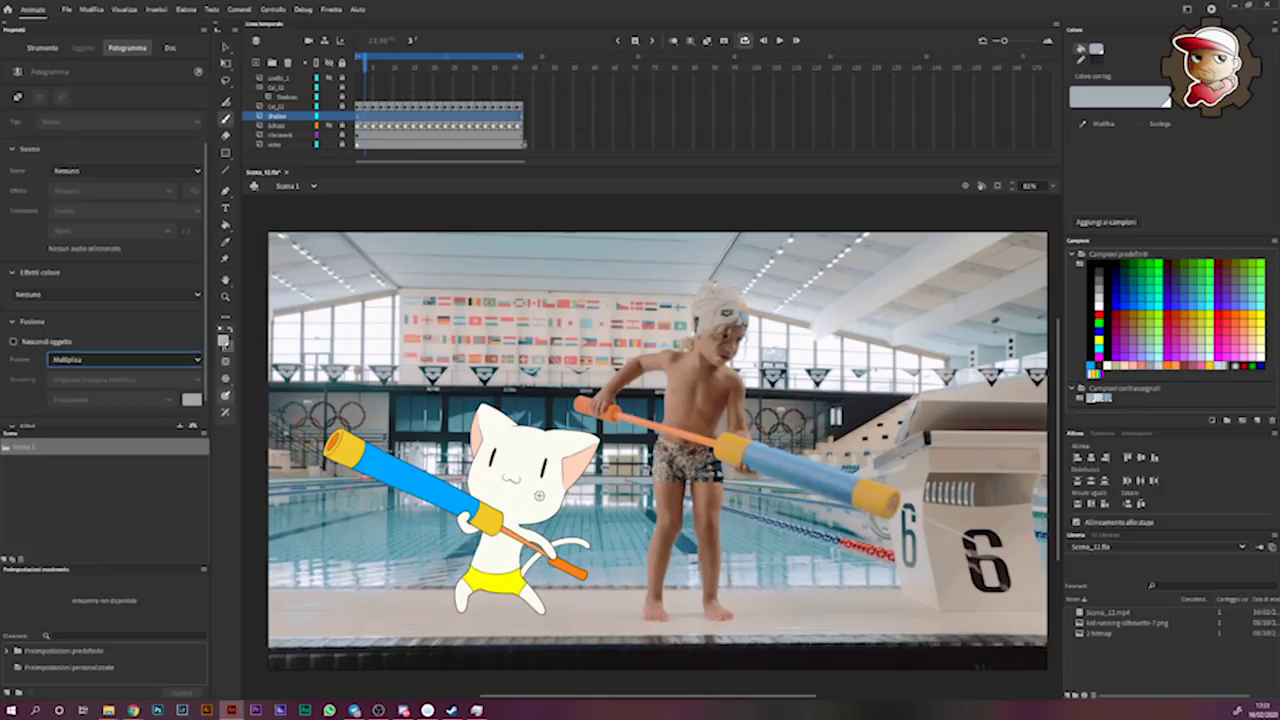
pyautogui.click(466, 608)
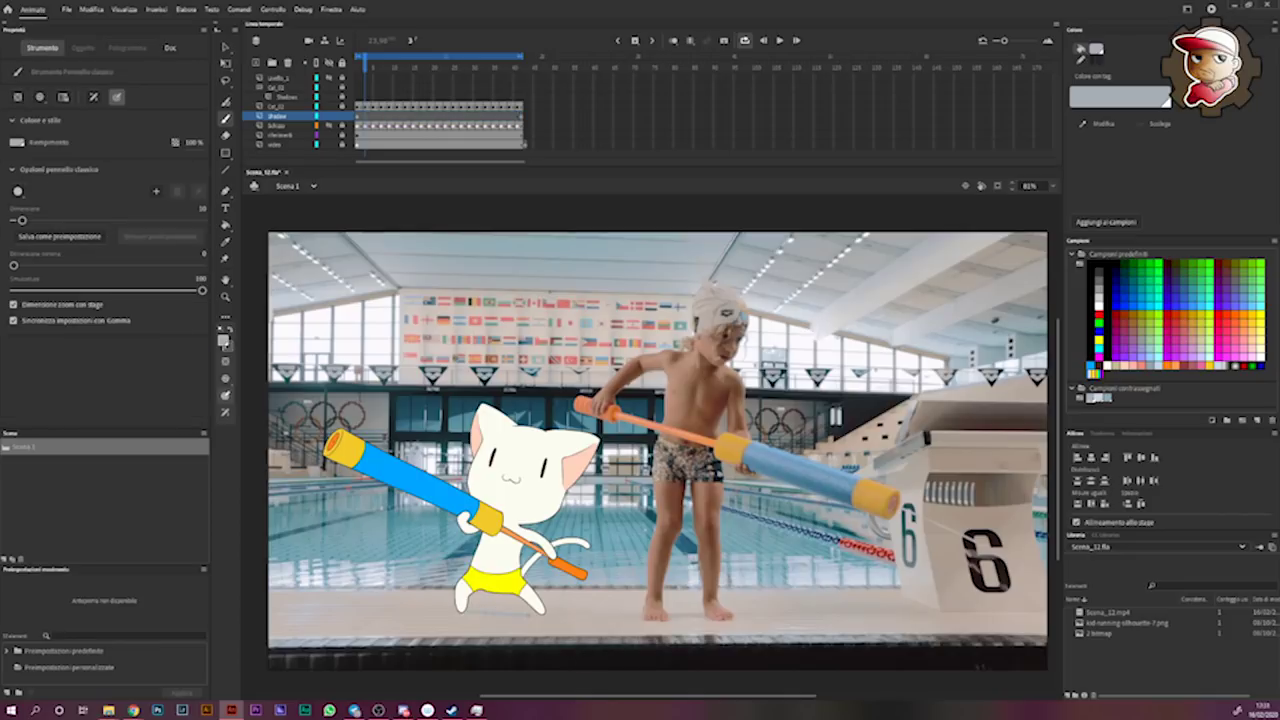
pyautogui.moveTo(482, 613); pyautogui.dragTo(528, 612)
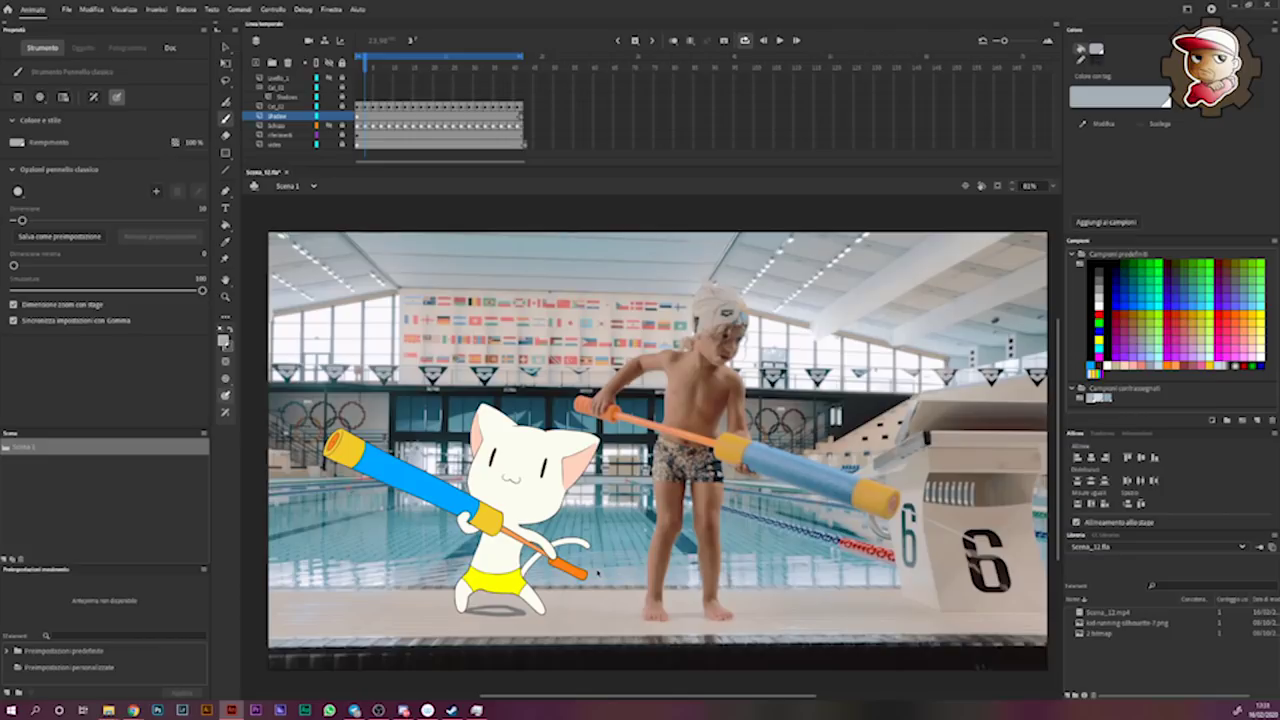
# - Add a Sfocatura blur filter to the shadow with X 14 and Y 20
pyautogui.click(262, 117)
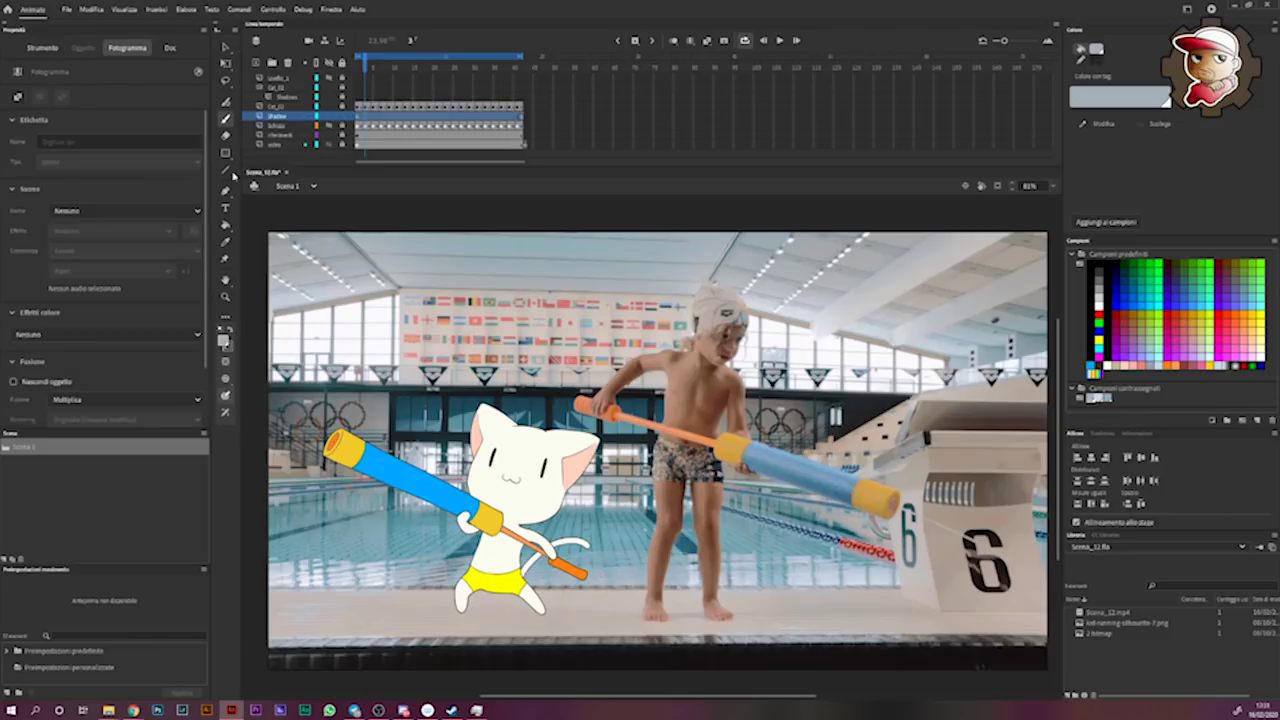
pyautogui.scroll(-2, 179, 396)
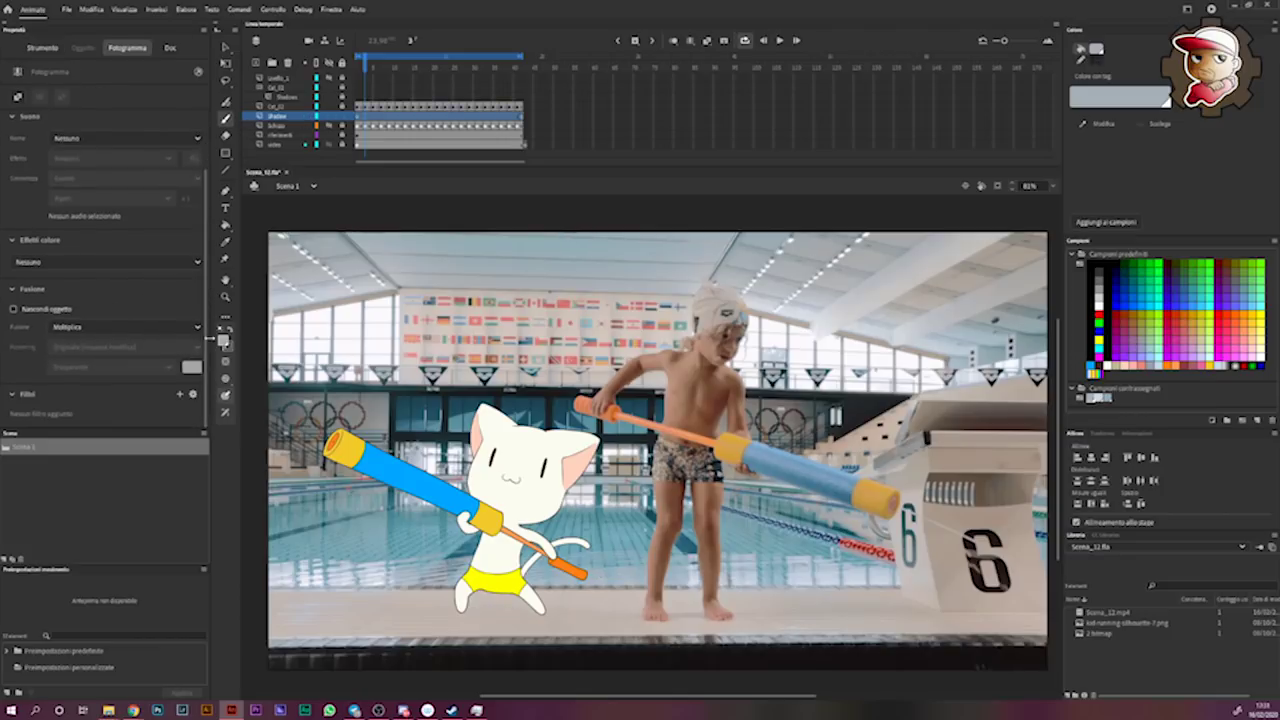
pyautogui.click(179, 396)
pyautogui.click(216, 430)
pyautogui.click(55, 392)
pyautogui.write('14')
pyautogui.press('Tab')
pyautogui.write('100')
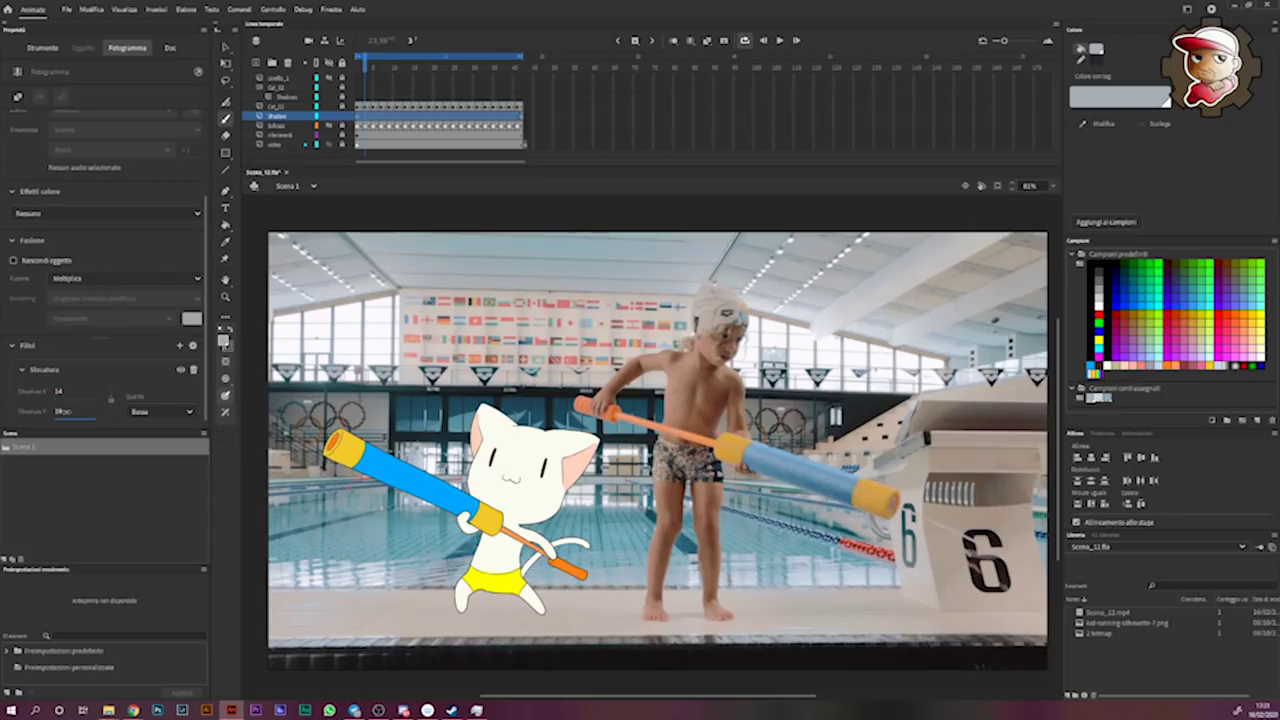
pyautogui.moveTo(72, 416); pyautogui.dragTo(66, 416)
pyautogui.press('b')
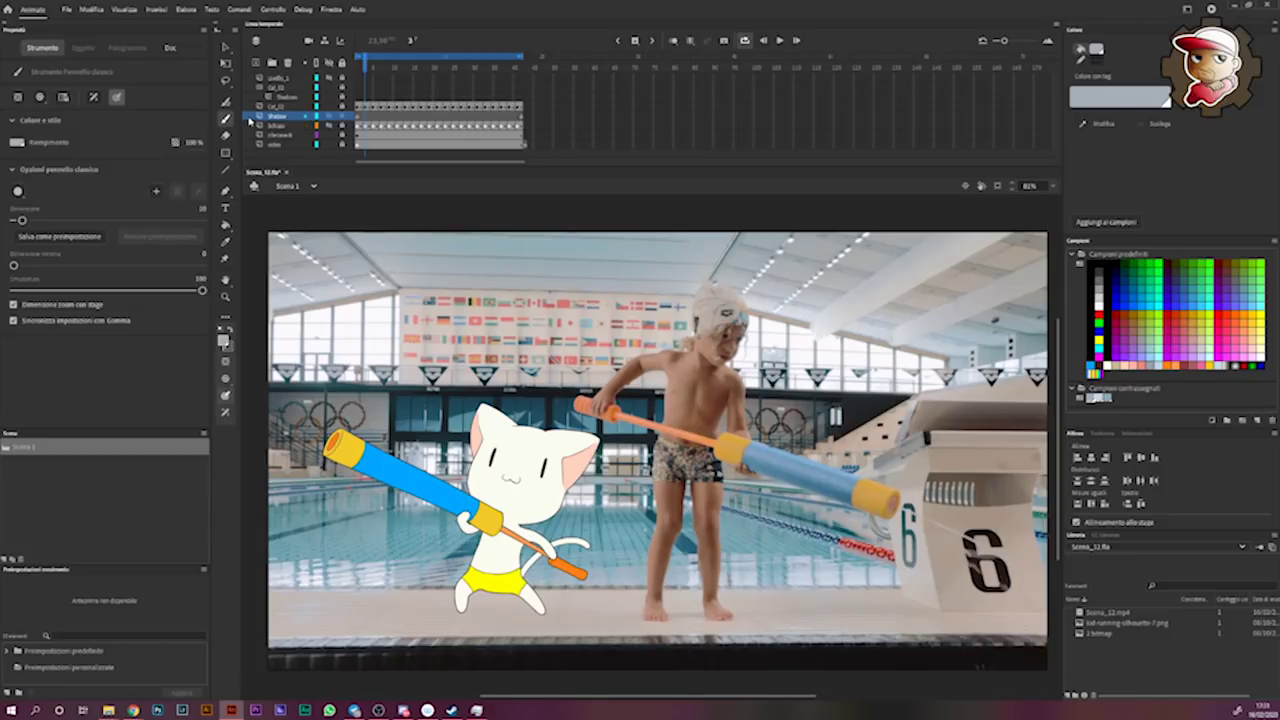
# - With Free Transform, step through the early frames and select the shadow under each pose
pyautogui.press('q')
pyautogui.press(',')
pyautogui.press('.')
pyautogui.press('.')
pyautogui.press('.')
pyautogui.press(',')
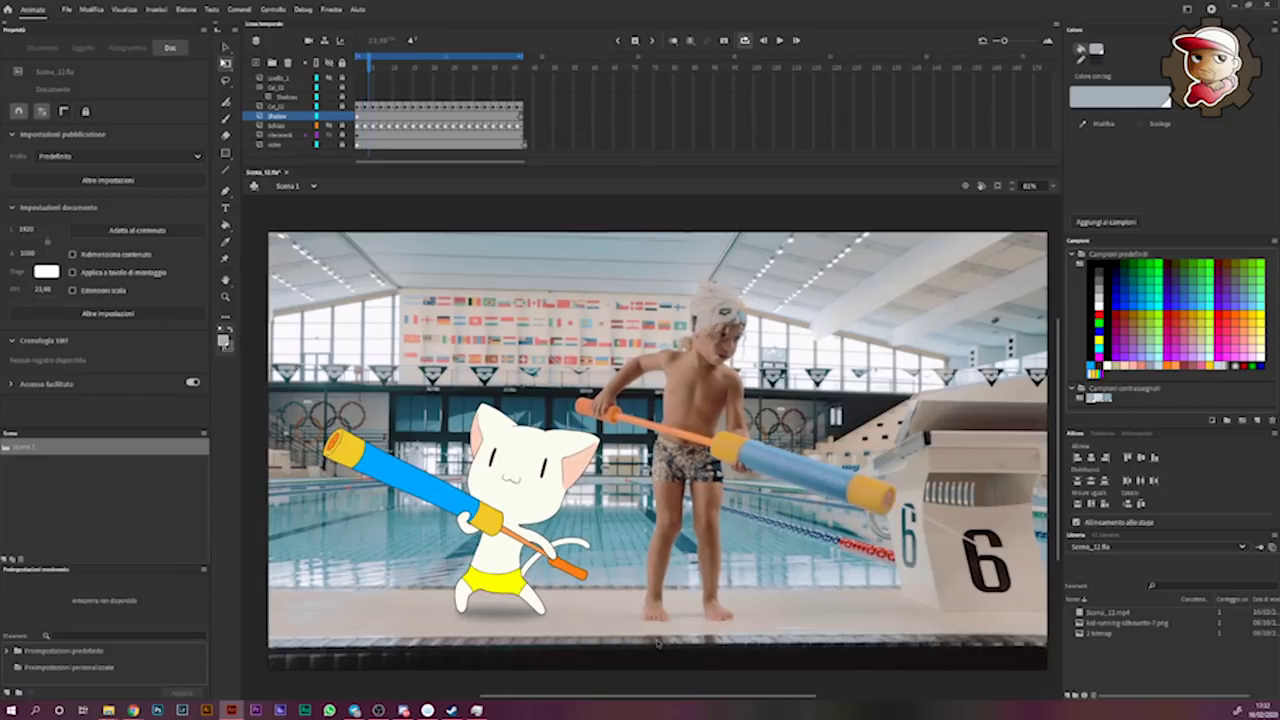
pyautogui.press(',')
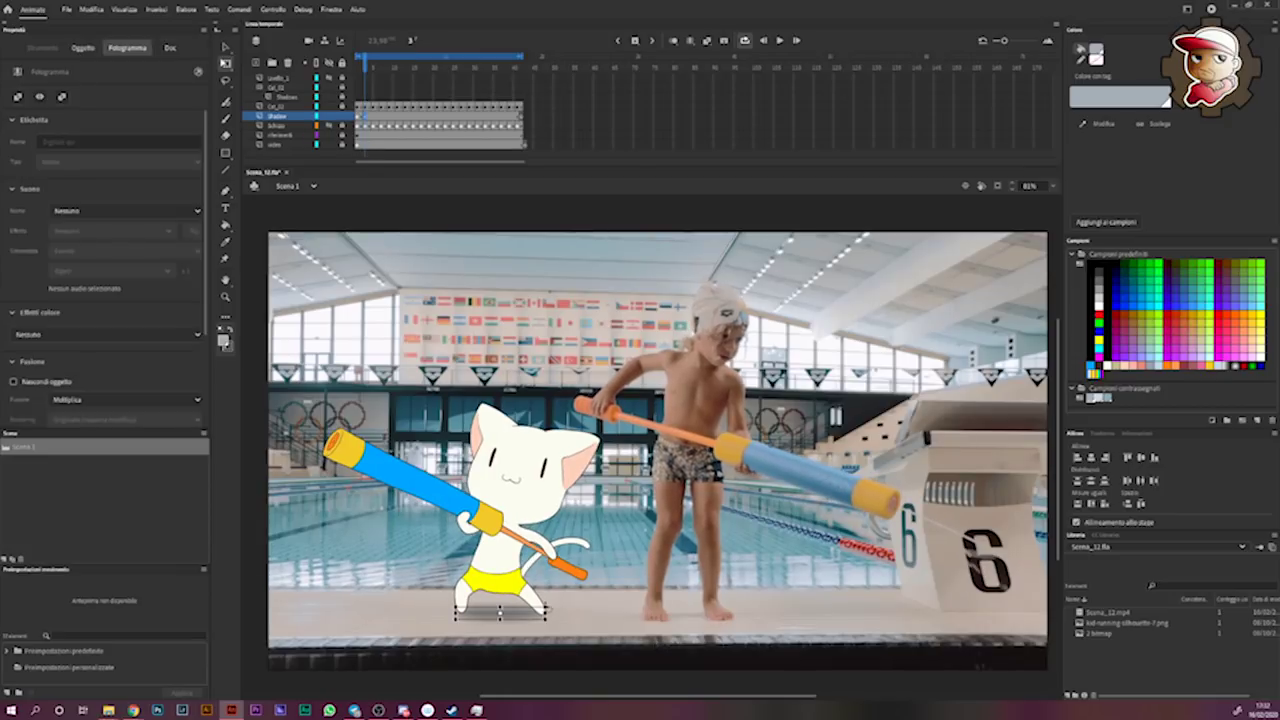
pyautogui.click(530, 608)
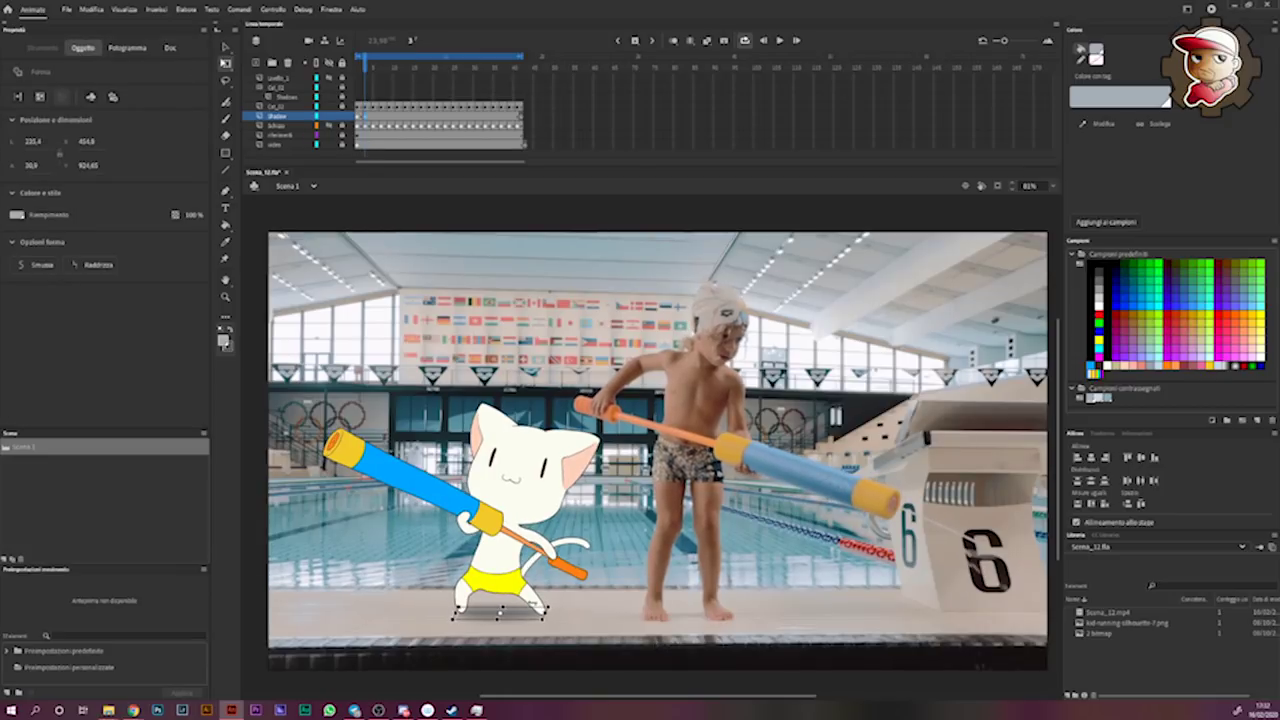
pyautogui.press('.')
pyautogui.press('.')
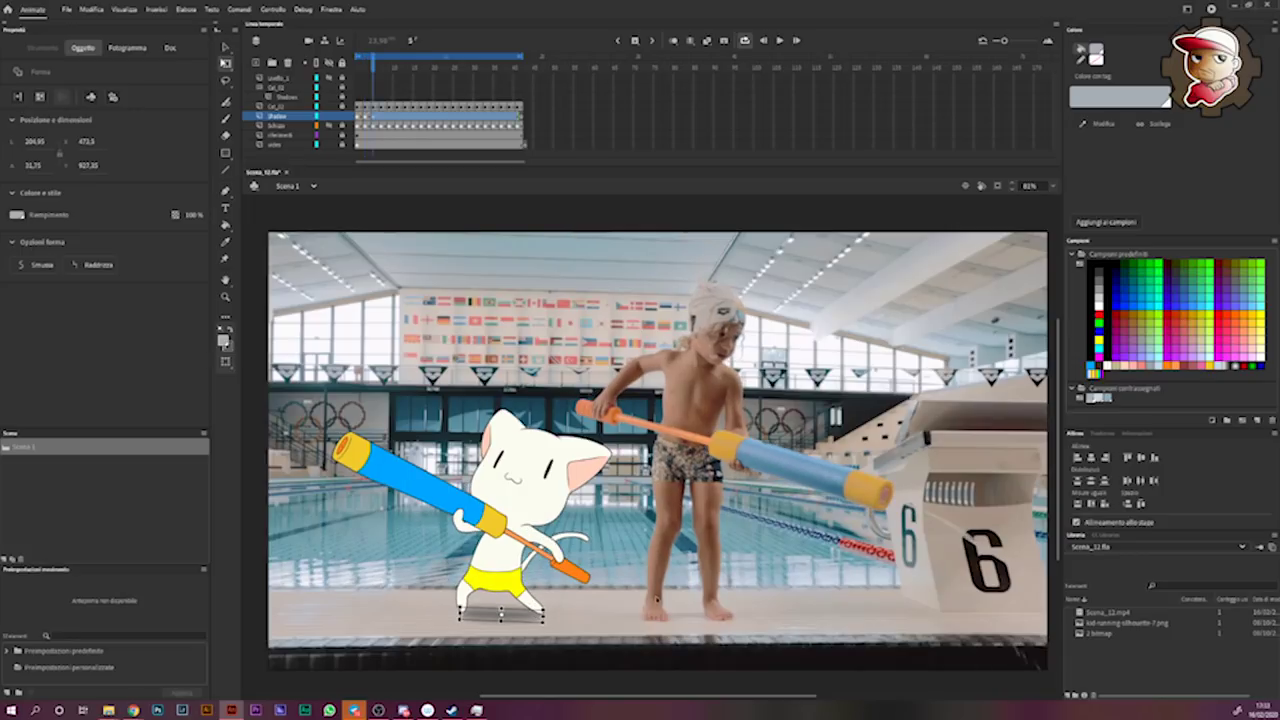
pyautogui.click(648, 600)
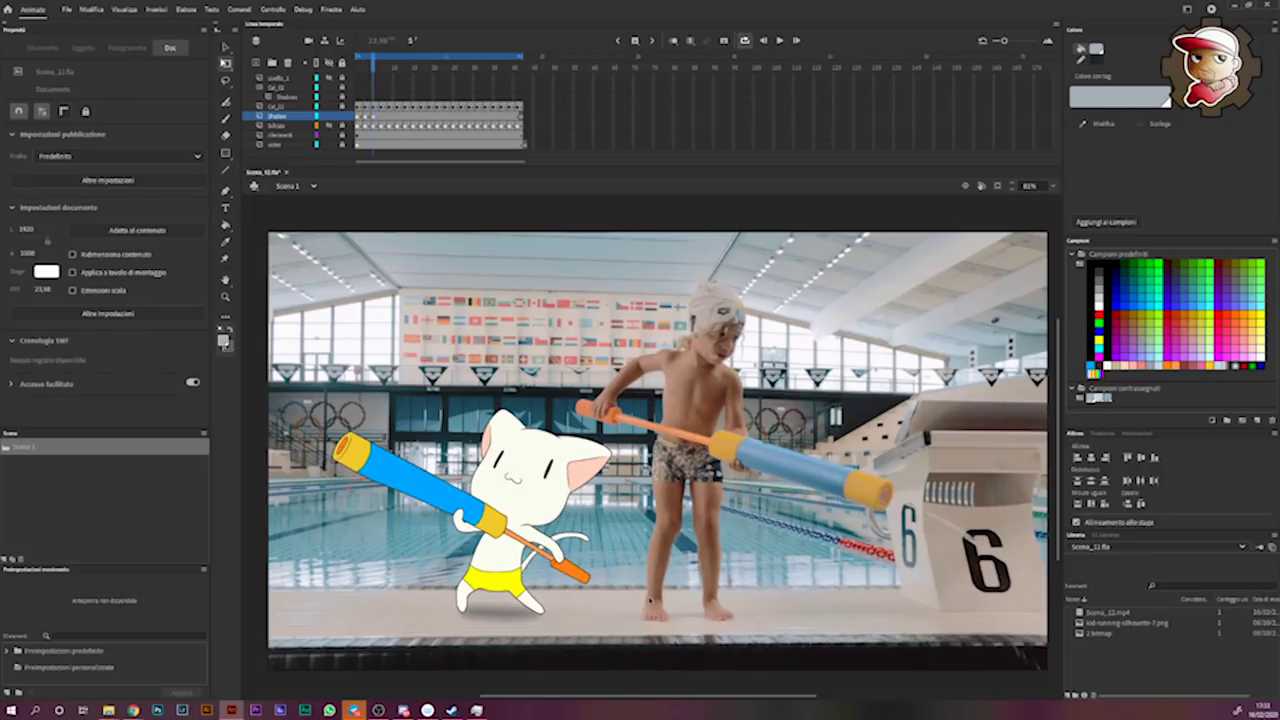
pyautogui.press(',')
pyautogui.press(',')
pyautogui.press(',')
pyautogui.press(',')
pyautogui.click(500, 612)
pyautogui.press('.')
pyautogui.press('.')
pyautogui.press('.')
pyautogui.press('.')
pyautogui.press('.')
pyautogui.press('.')
pyautogui.press('.')
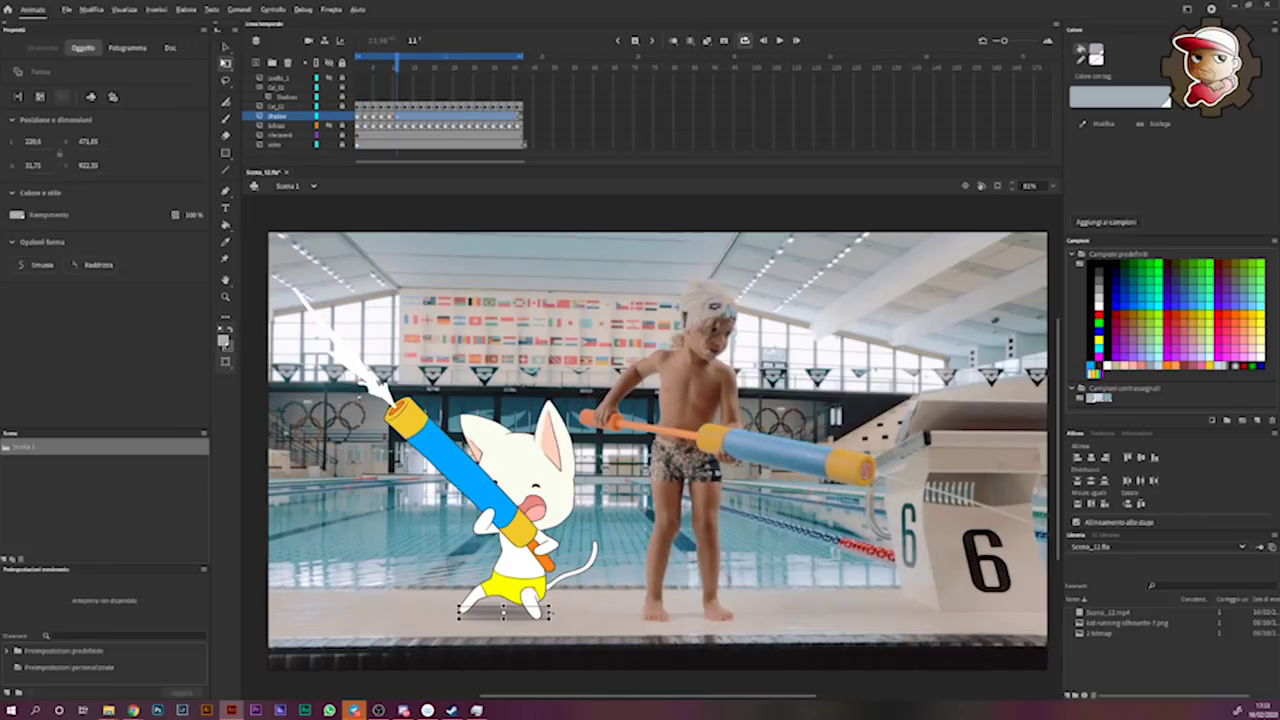
# - Stretch and narrow the shadow to fit the cat's poses up to frame 41, then replay
pyautogui.moveTo(550, 612); pyautogui.dragTo(556, 614)
pyautogui.click(563, 613)
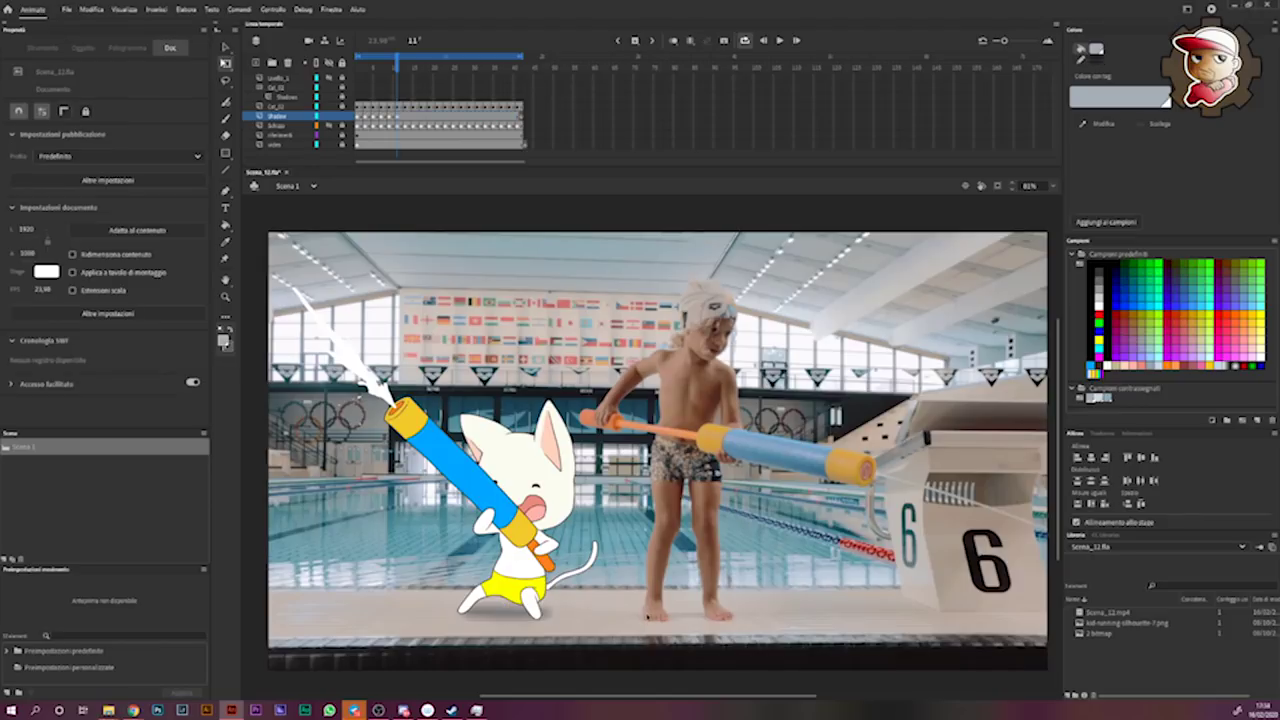
pyautogui.press('.')
pyautogui.press('.')
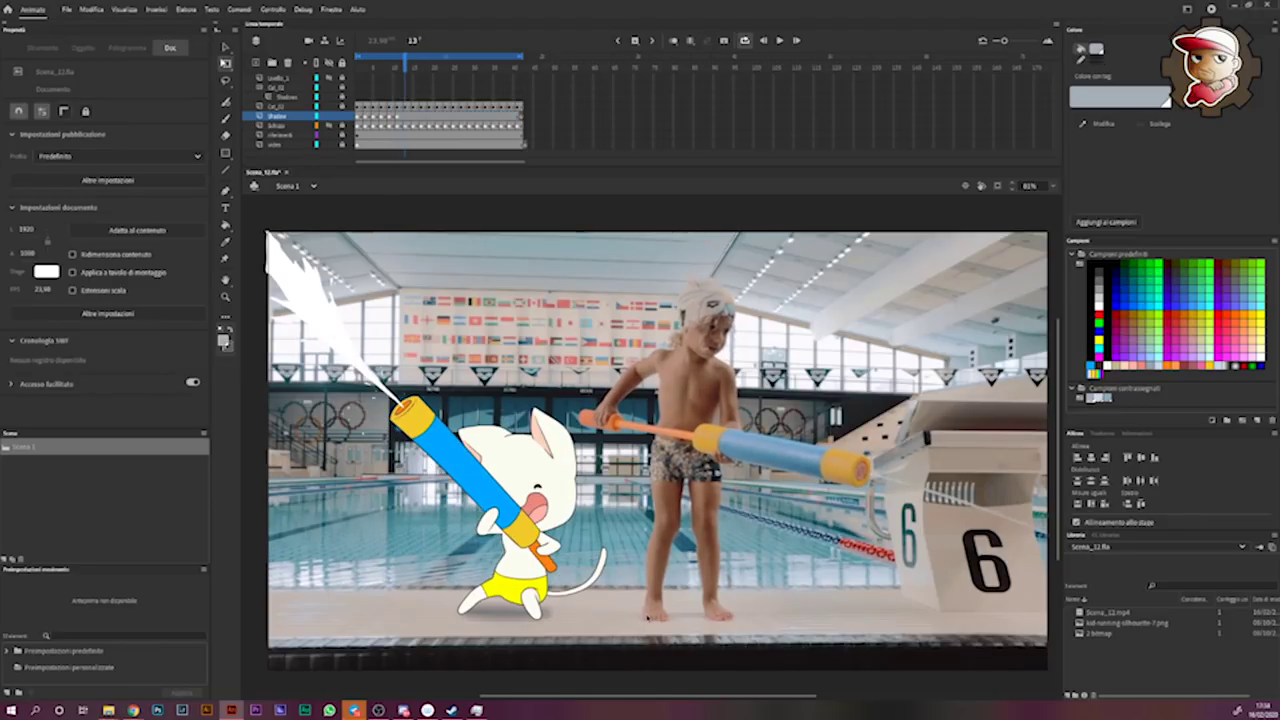
pyautogui.click(545, 613)
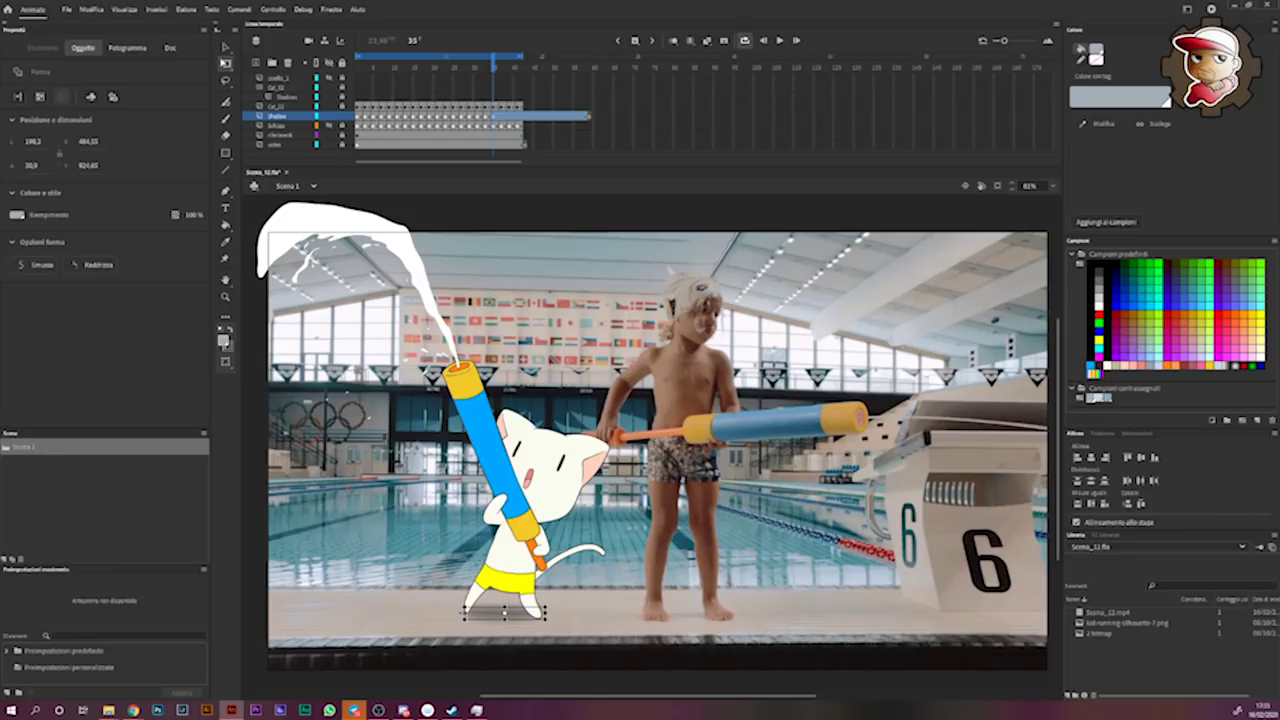
pyautogui.click(577, 620)
pyautogui.click(503, 612)
pyautogui.click(656, 577)
pyautogui.press('Return')
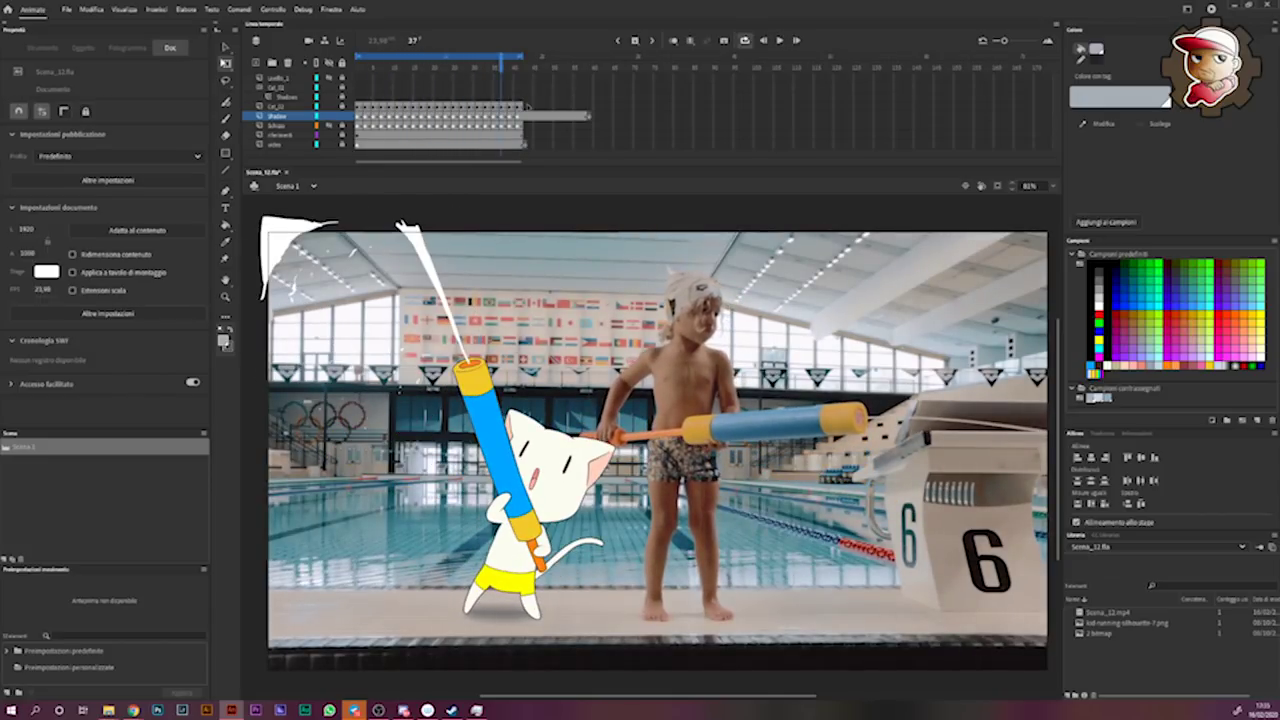
# - Select frames 41–51 past the animation's end to remove them
pyautogui.moveTo(525, 103); pyautogui.dragTo(620, 138)
pyautogui.rightClick(583, 112)
pyautogui.press('Escape')
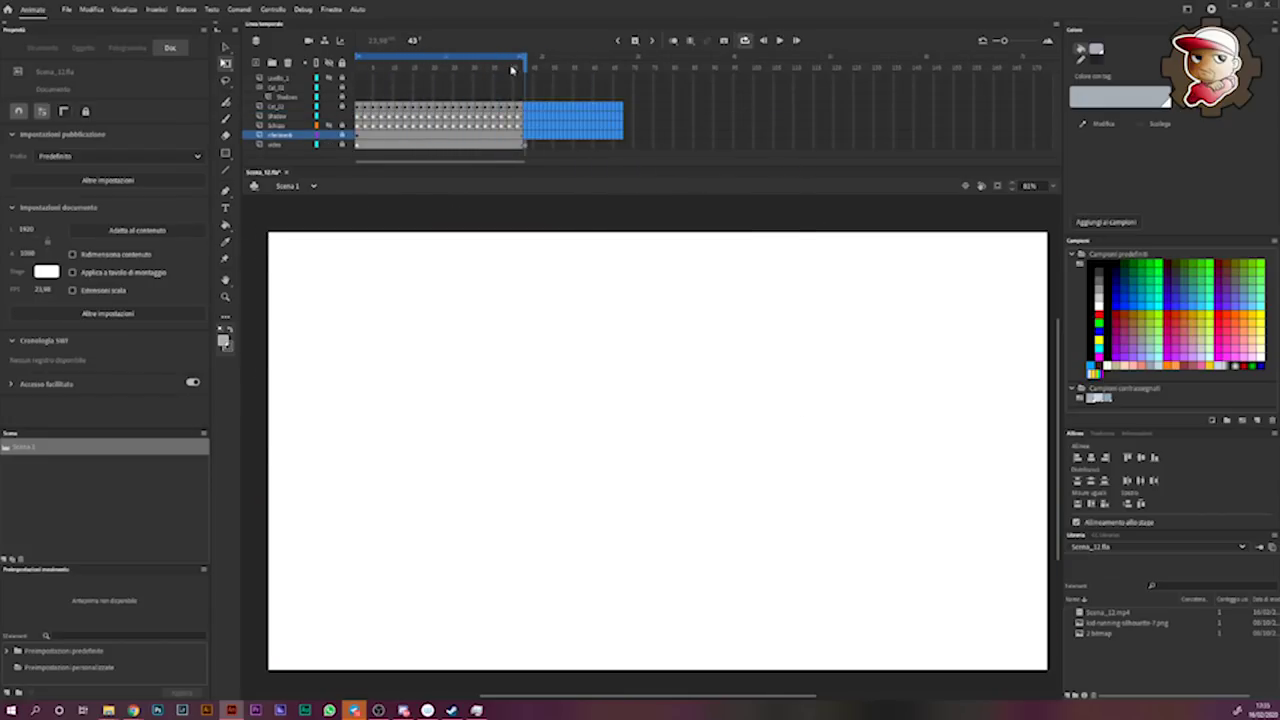
# - Return to frame 18 and select the Shadows layer and its frames
pyautogui.moveTo(514, 70); pyautogui.dragTo(424, 72)
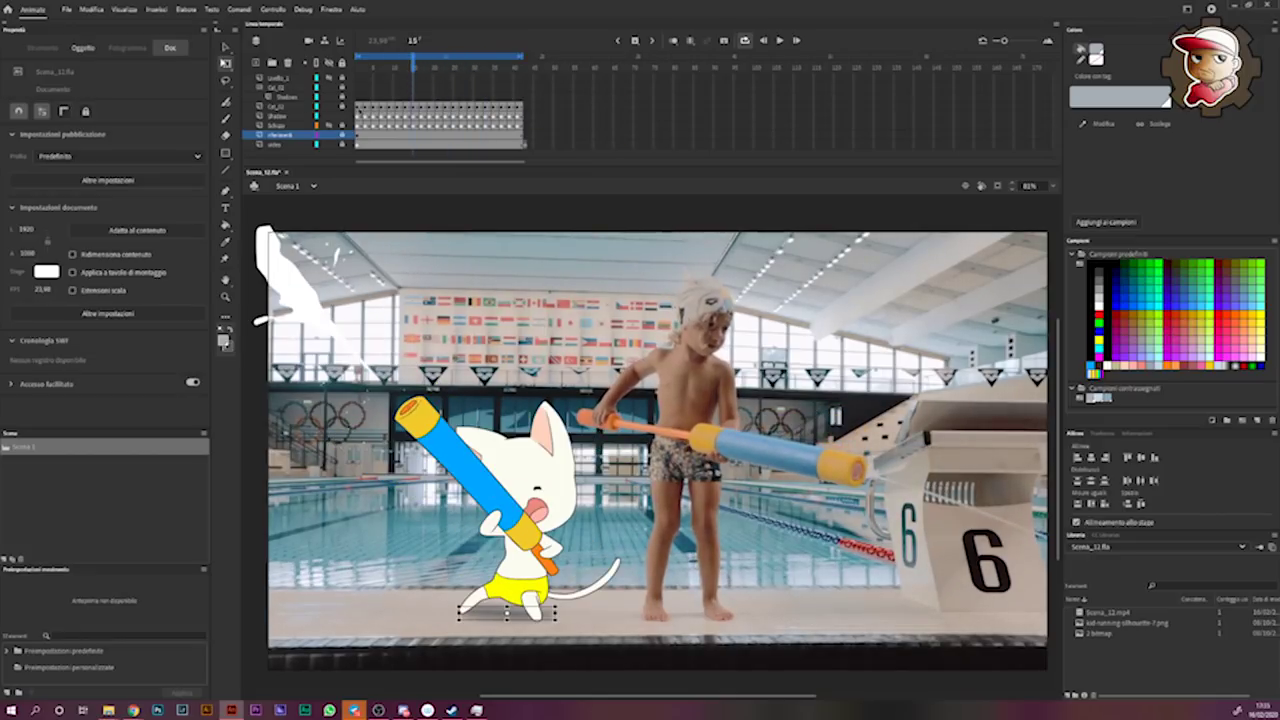
pyautogui.click(358, 97)
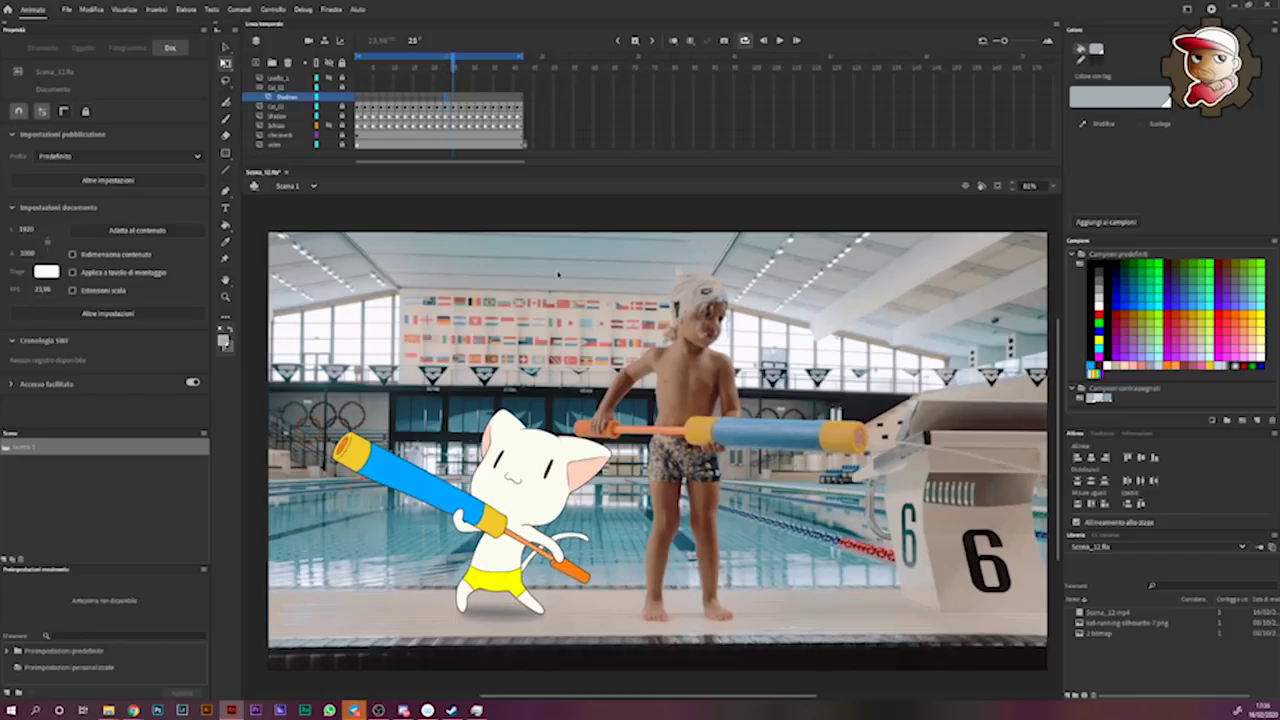
pyautogui.click(125, 399)
# - Set the Shadows layer to Moltiplica blending with a horizontal blur of 12
pyautogui.click(75, 468)
pyautogui.moveTo(208, 342); pyautogui.dragTo(203, 437)
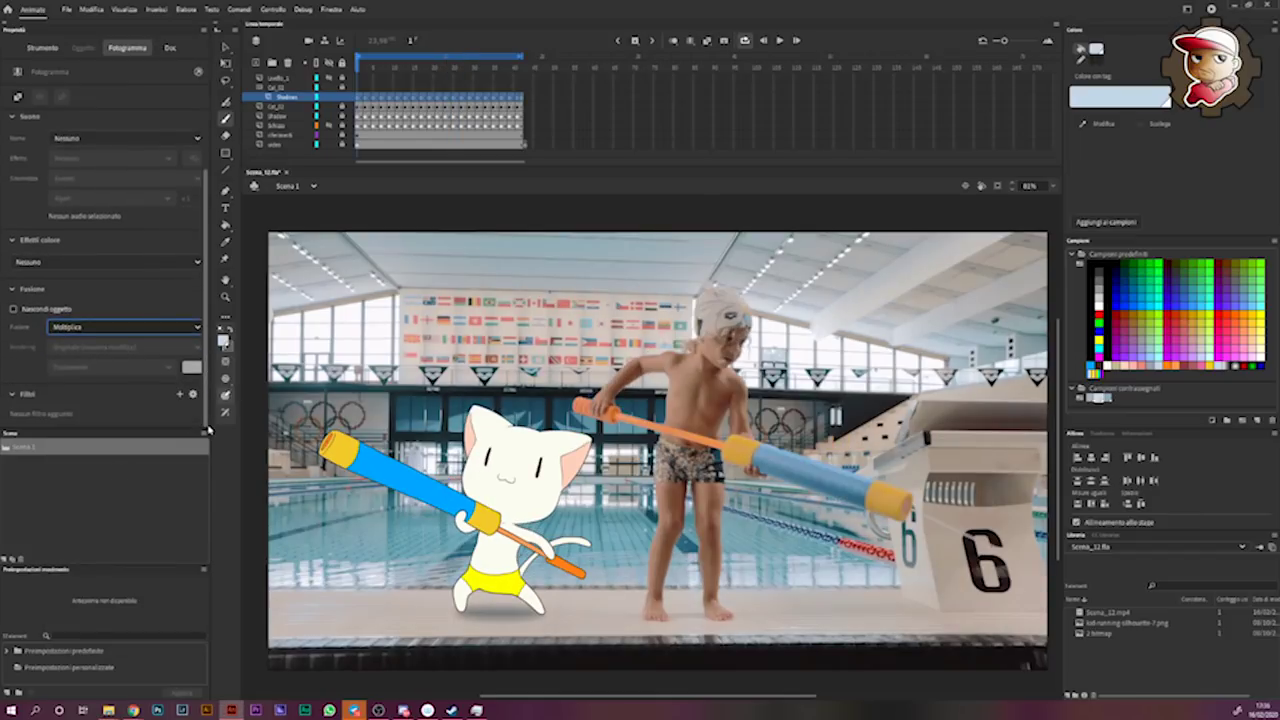
pyautogui.click(57, 391)
pyautogui.write('12')
pyautogui.press('Tab')
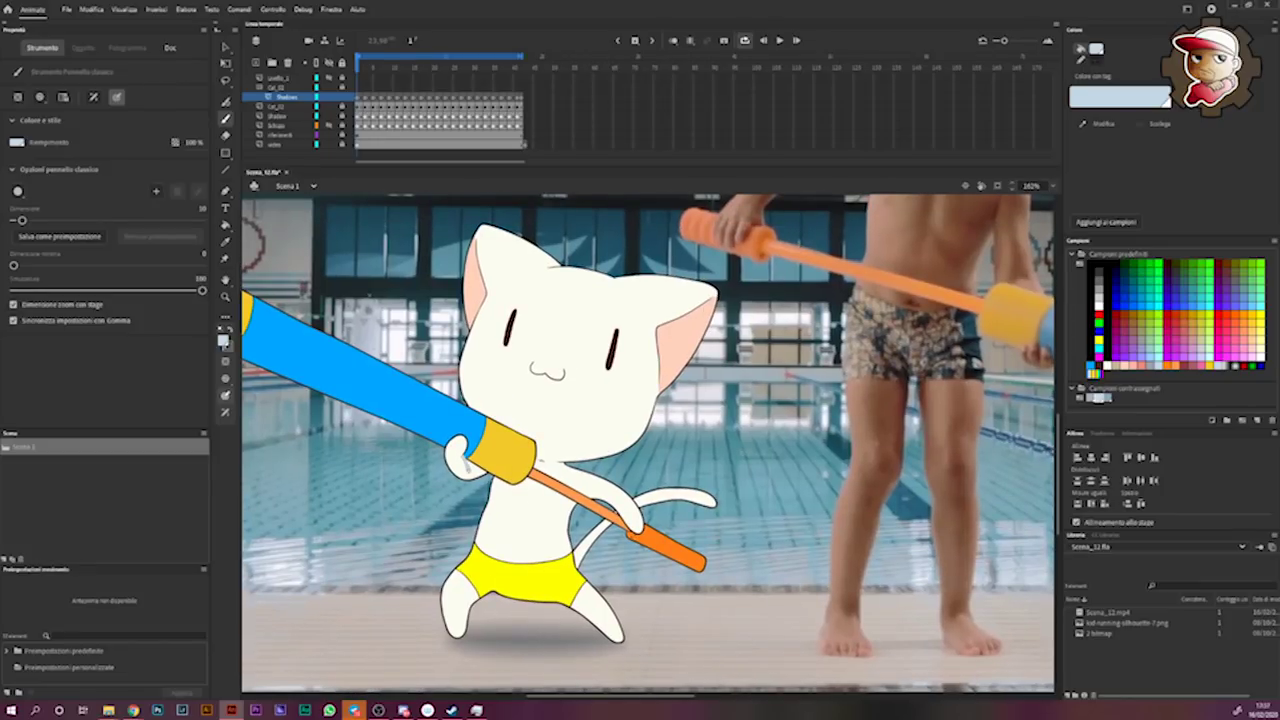
# - Brush light shading on the cat's paw, body edge, tail and blue water gun
pyautogui.moveTo(468, 474); pyautogui.dragTo(514, 506)
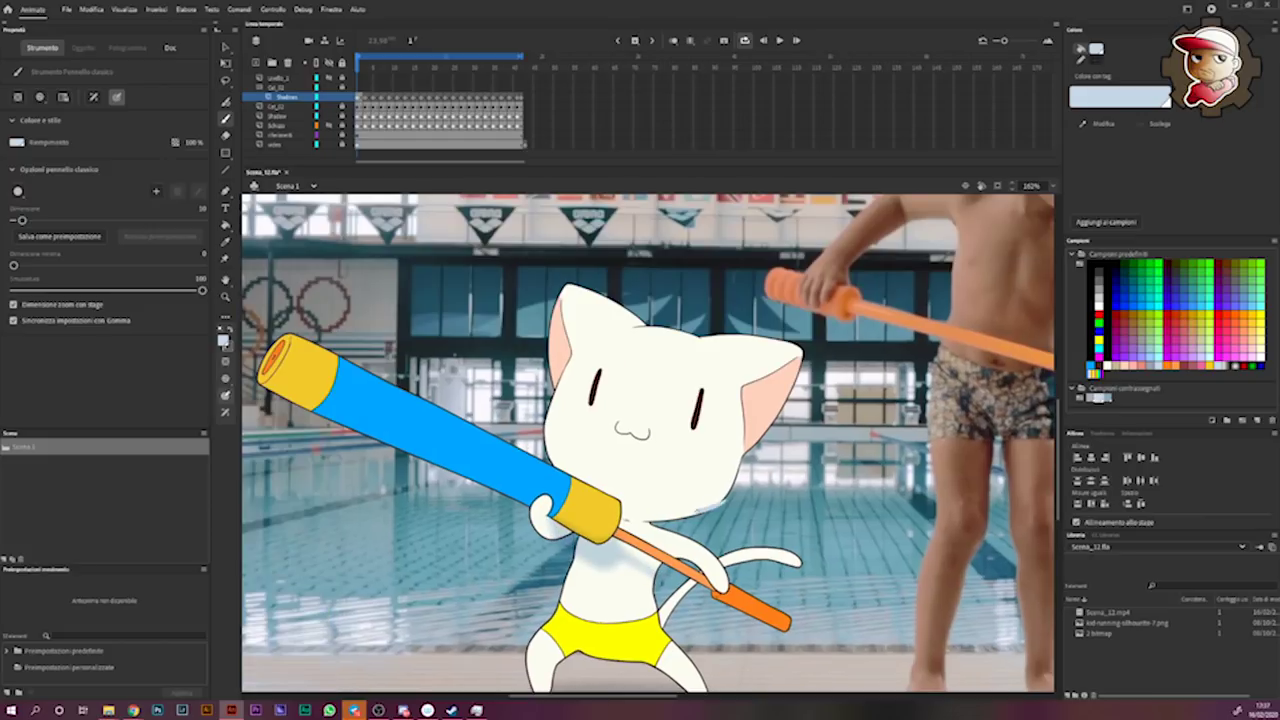
pyautogui.moveTo(698, 511); pyautogui.dragTo(646, 518)
pyautogui.moveTo(640, 540); pyautogui.dragTo(710, 508)
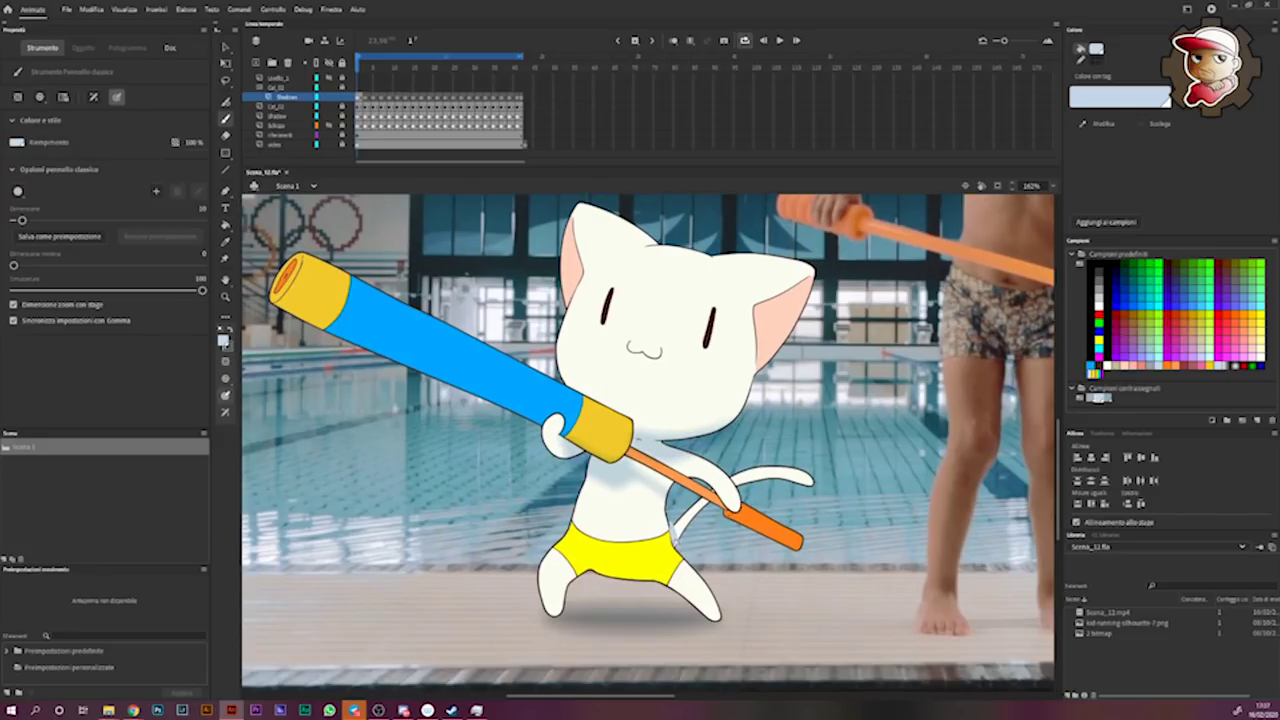
pyautogui.moveTo(678, 546); pyautogui.dragTo(686, 508)
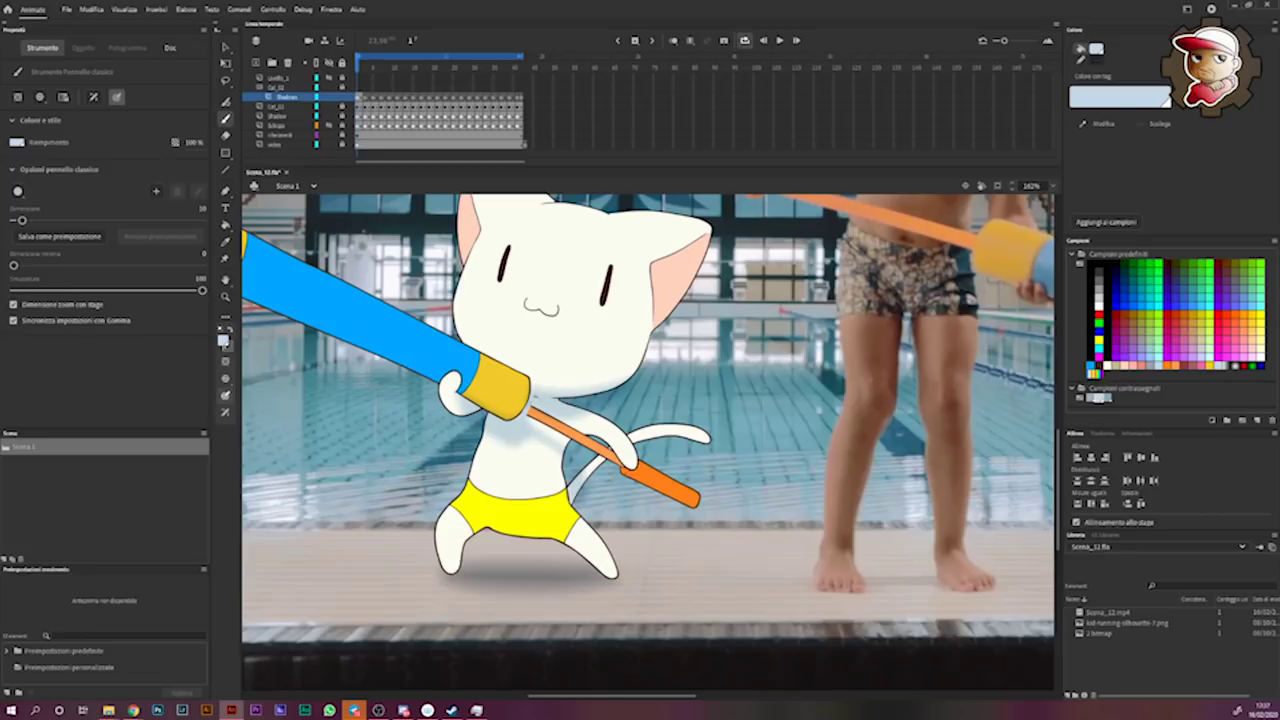
pyautogui.moveTo(682, 436); pyautogui.dragTo(748, 478)
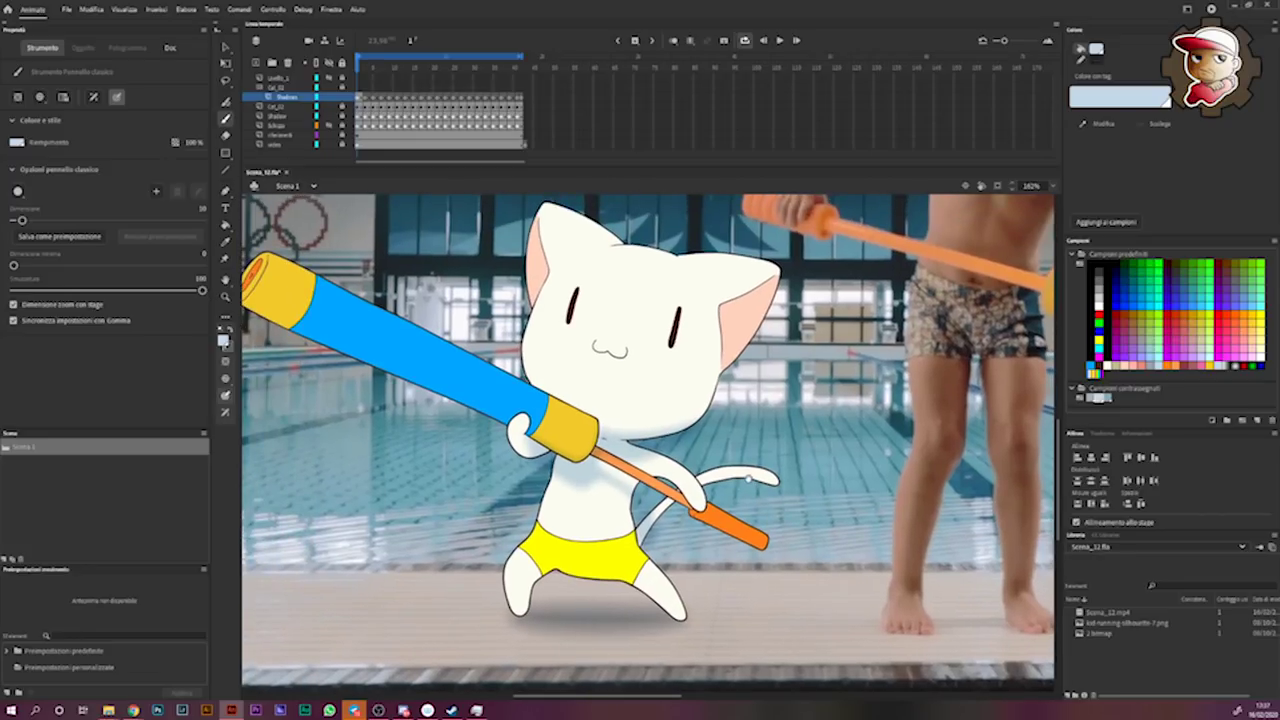
pyautogui.moveTo(610, 400); pyautogui.dragTo(725, 480)
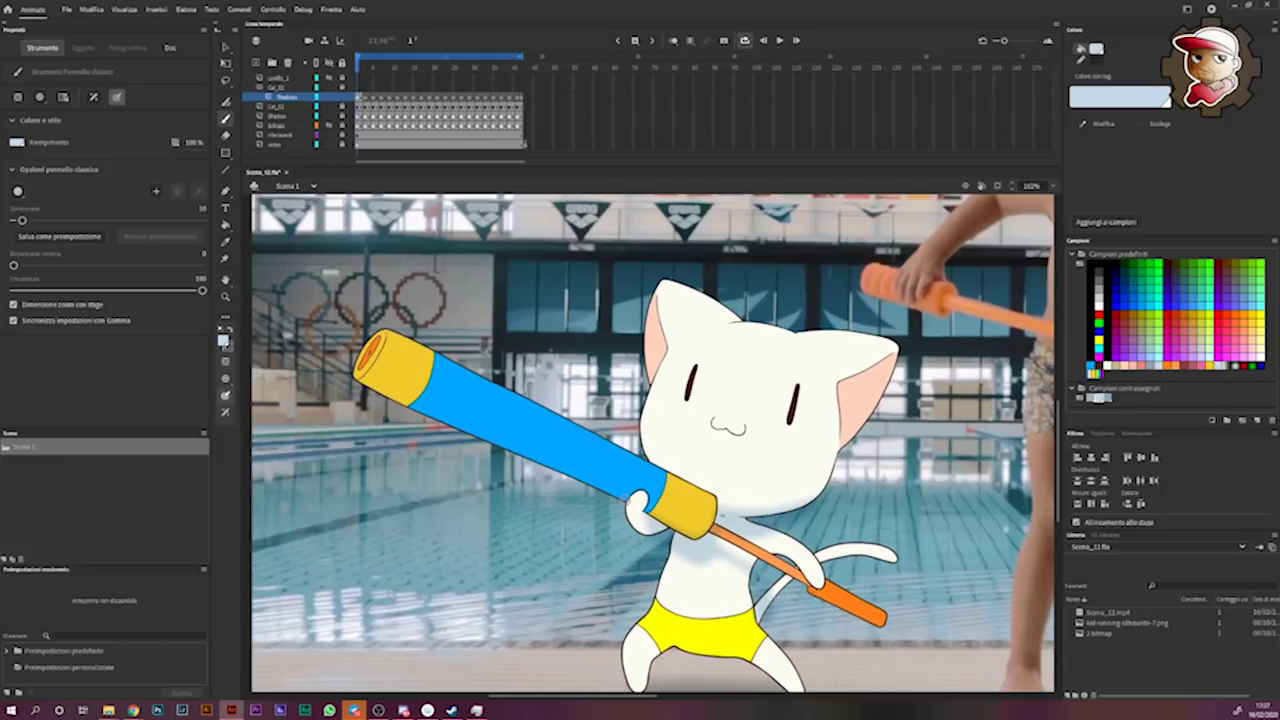
pyautogui.moveTo(630, 498); pyautogui.dragTo(350, 370)
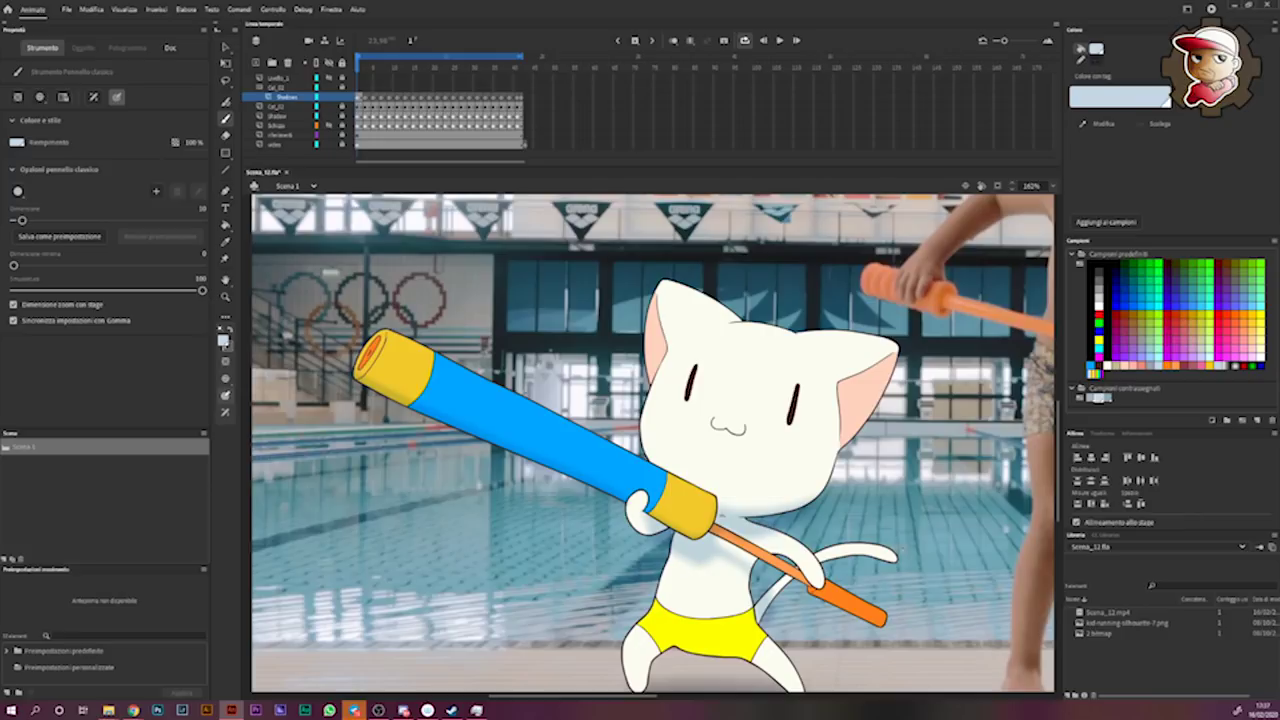
pyautogui.moveTo(916, 535); pyautogui.dragTo(877, 522)
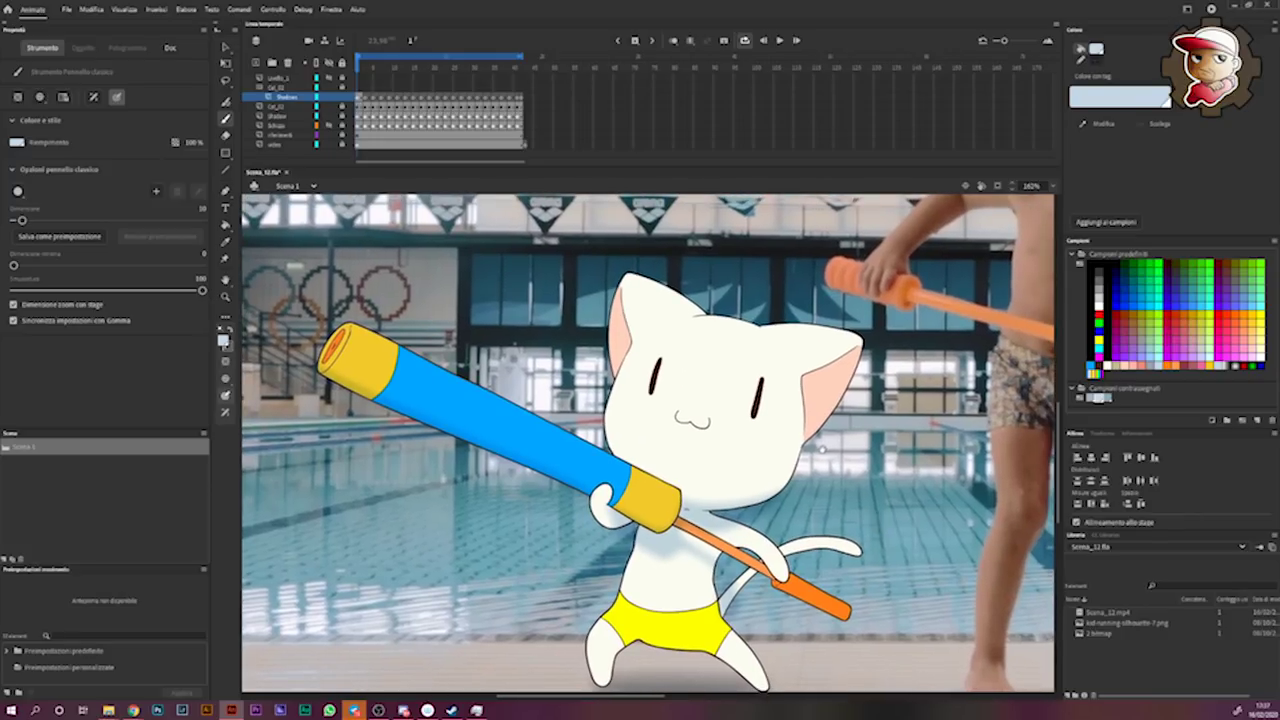
pyautogui.press('e')
pyautogui.hotkey('ctrl', '-')
pyautogui.hotkey('ctrl', '-')
pyautogui.hotkey('ctrl', '=')
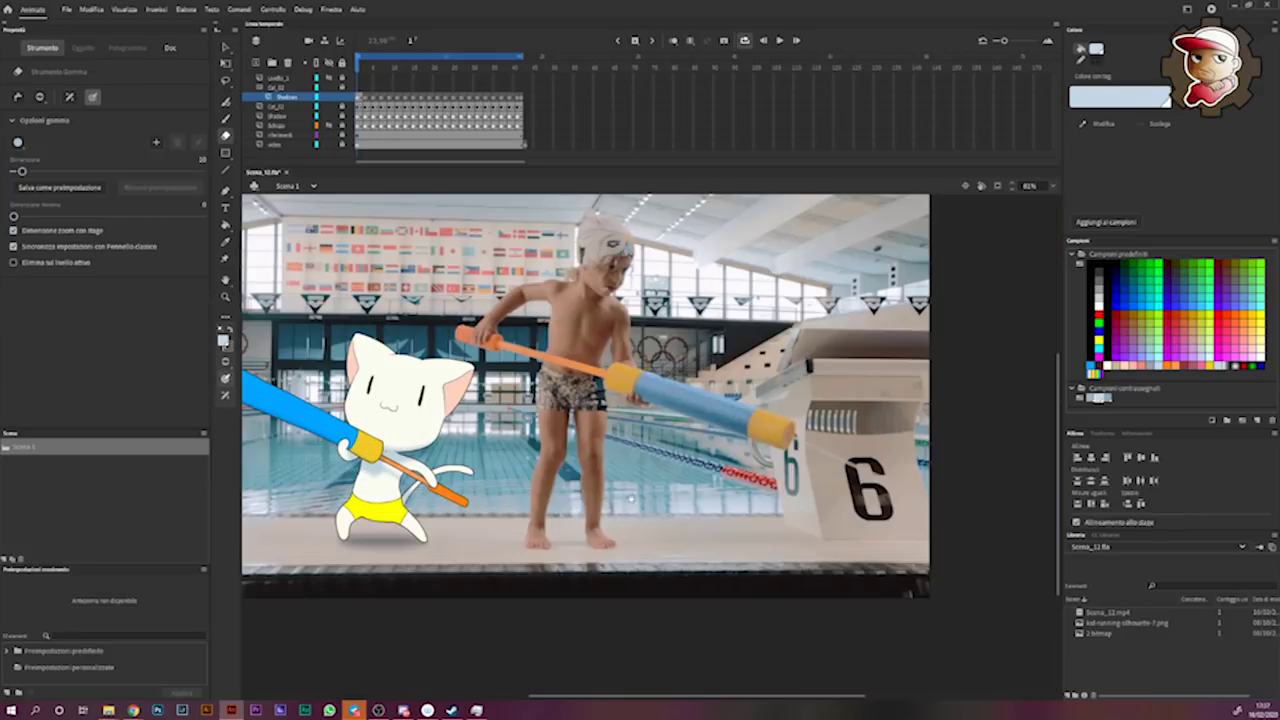
# - On the next frame, shade the water gun's stick joint and handle
pyautogui.press('.')
pyautogui.press('.')
pyautogui.press('.')
pyautogui.hotkey('ctrl', '=')
pyautogui.press('b')
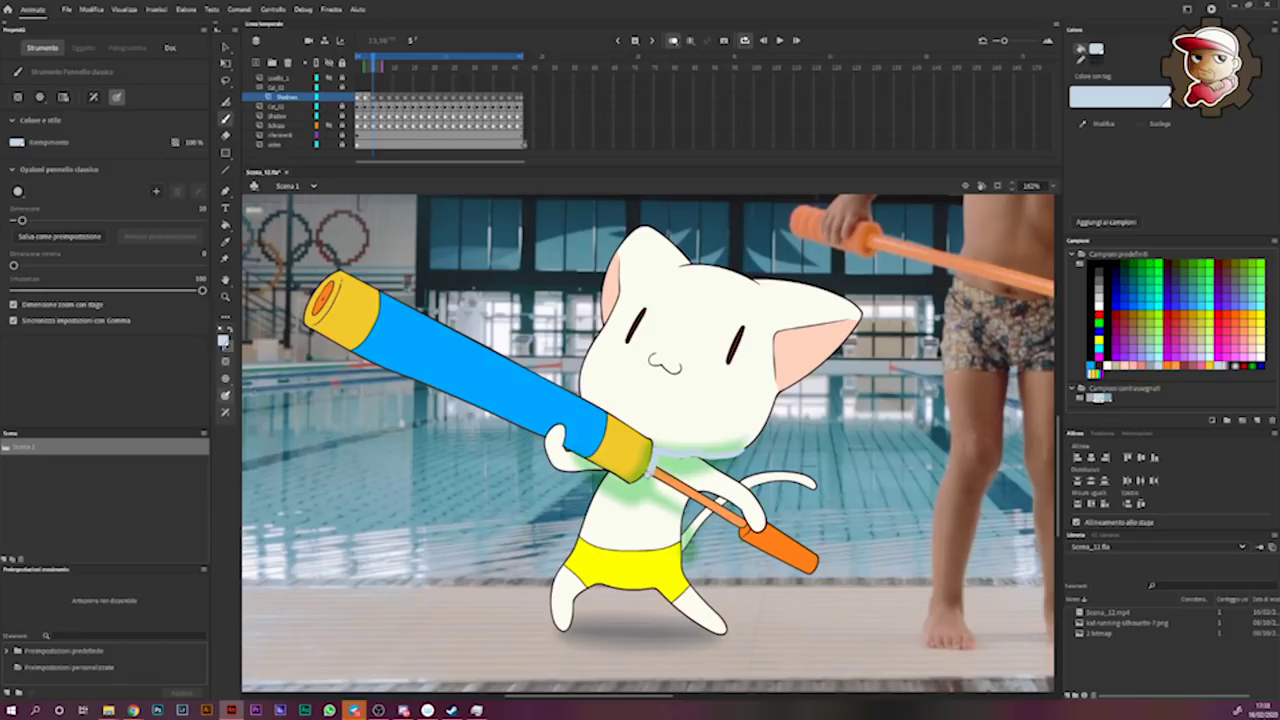
pyautogui.moveTo(658, 455); pyautogui.dragTo(650, 475)
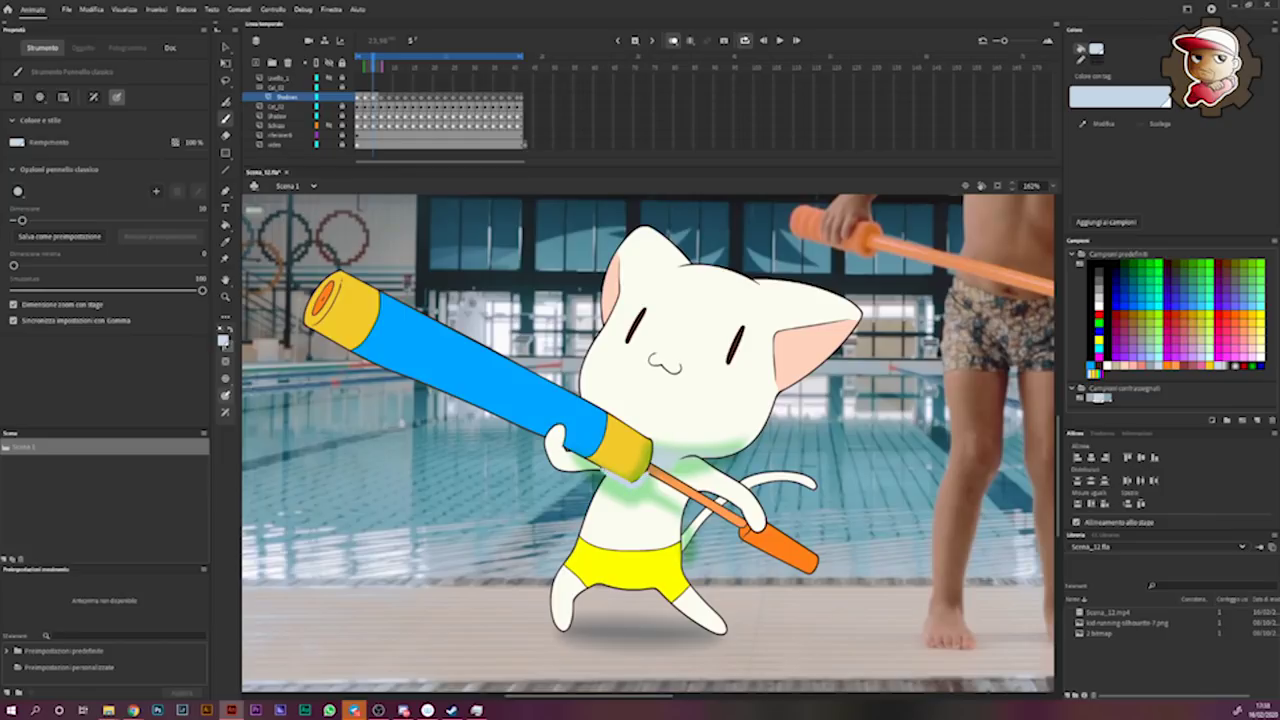
pyautogui.moveTo(580, 474); pyautogui.dragTo(614, 498)
pyautogui.press('k')
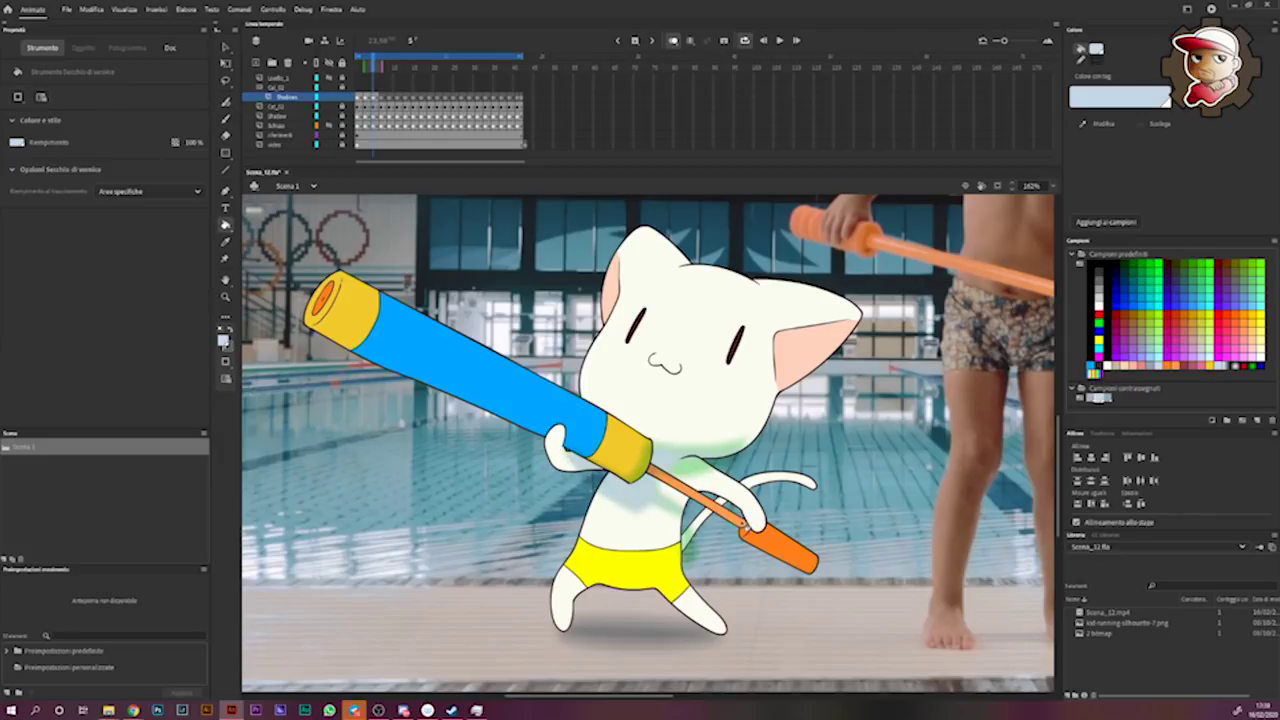
# - Step through frames 7 to 11, comparing the cat's poses for shading
pyautogui.press('.')
pyautogui.press('.')
pyautogui.press('b')
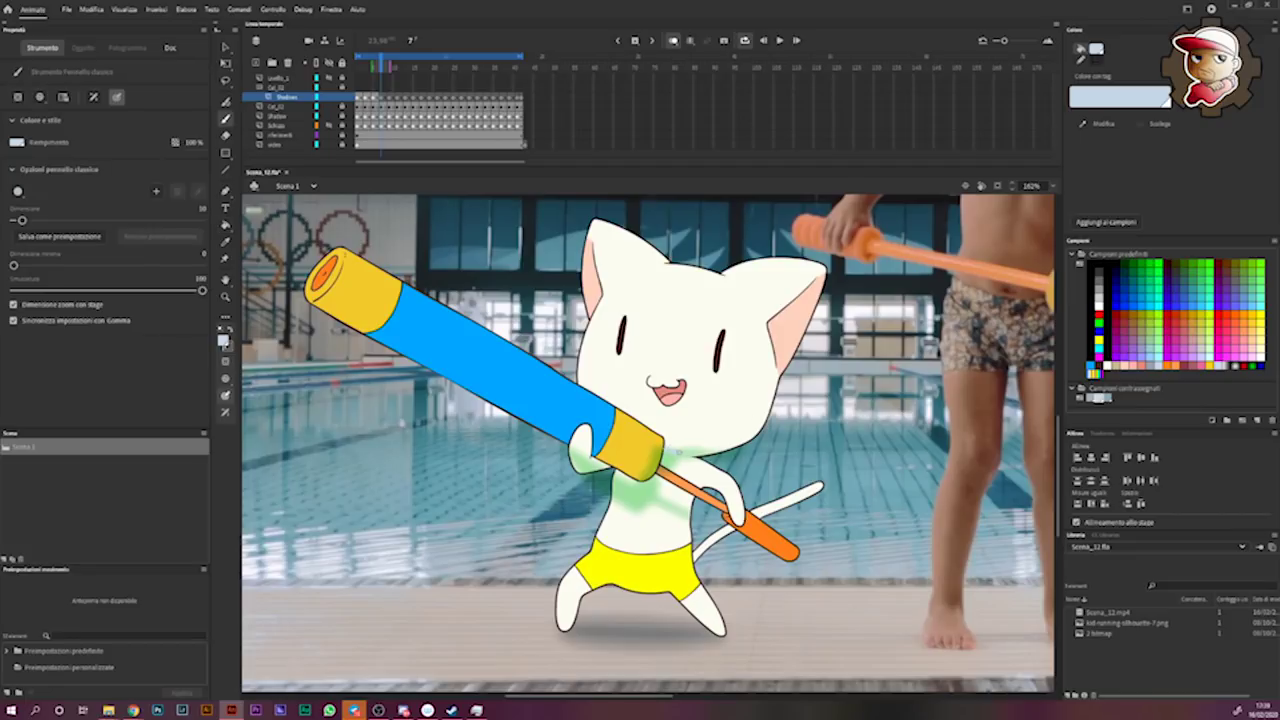
pyautogui.press('.')
pyautogui.press('.')
pyautogui.press('.')
pyautogui.press('.')
pyautogui.press(',')
pyautogui.press('.')
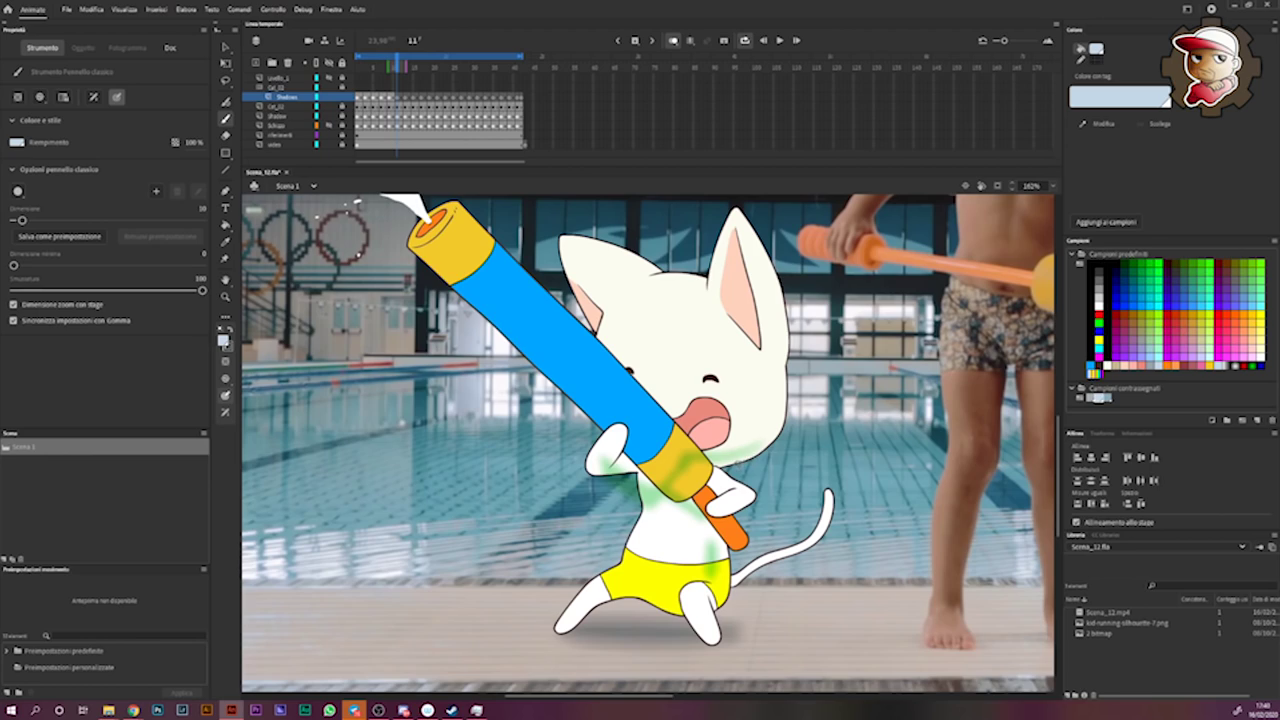
pyautogui.press('.')
pyautogui.press(',')
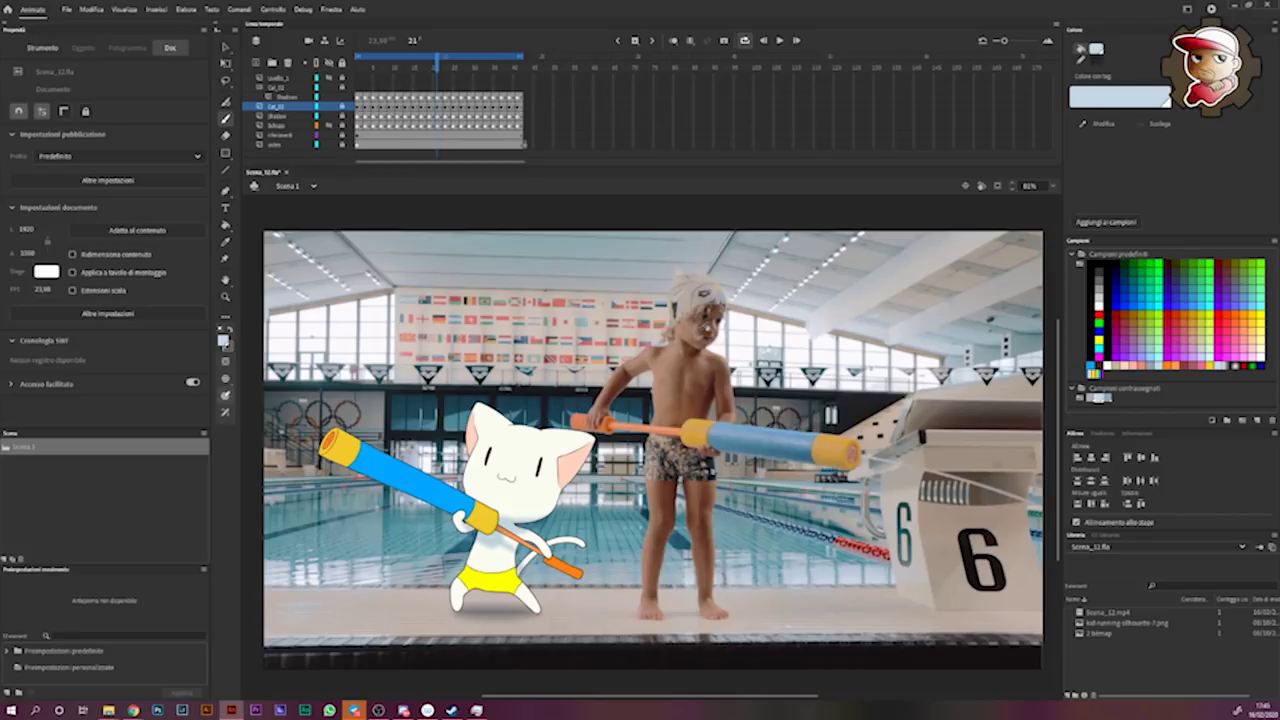
# - Hide the pool background video layer and play the animation from the start to frame 42
pyautogui.press('v')
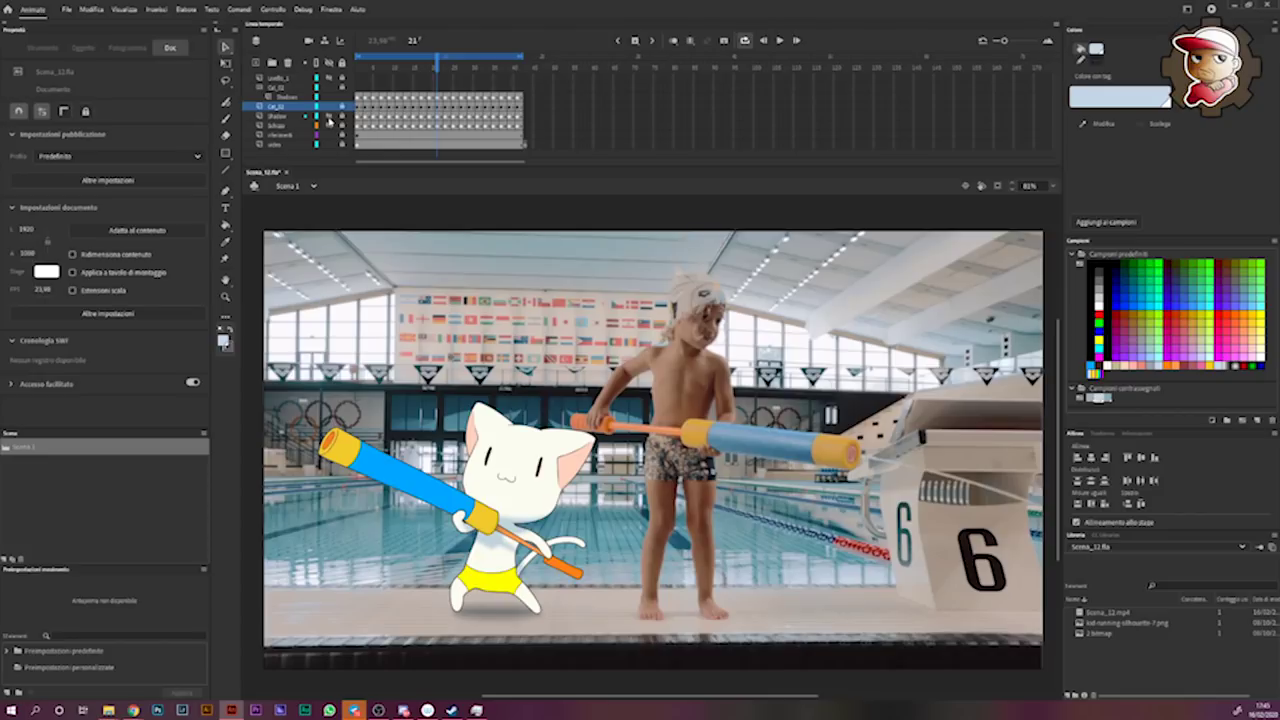
pyautogui.click(330, 145)
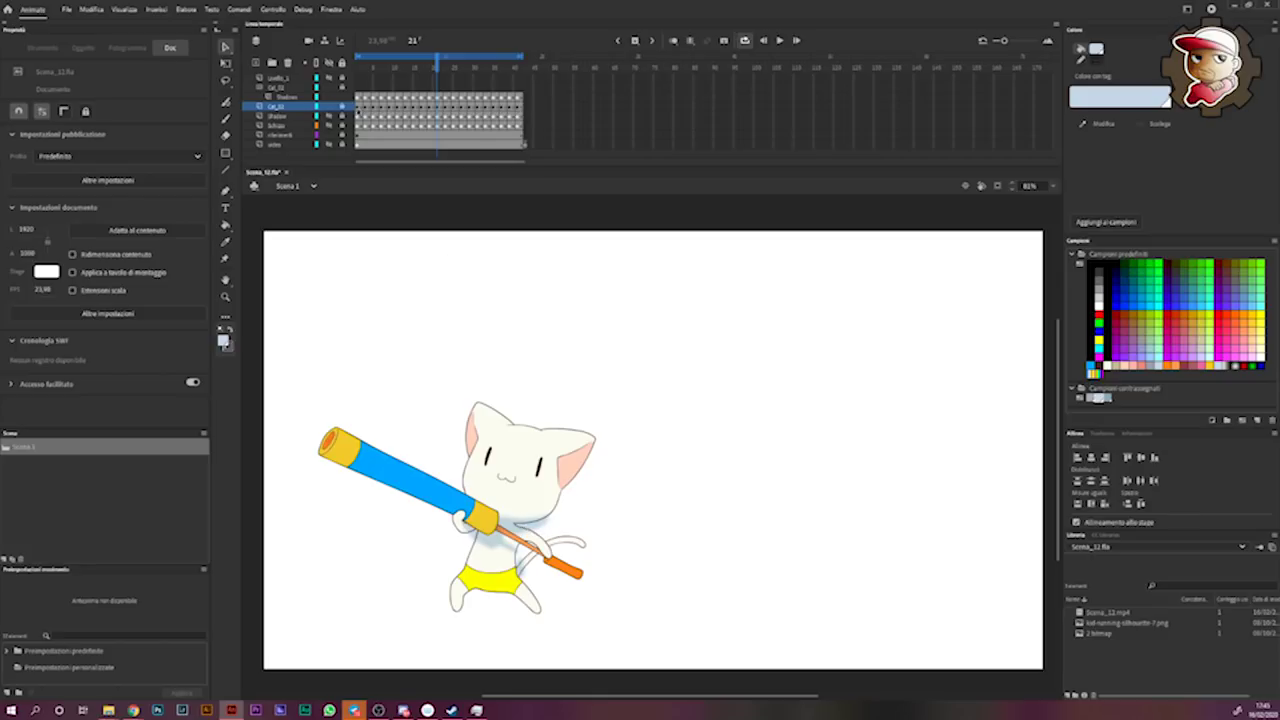
pyautogui.click(357, 108)
pyautogui.press('Return')
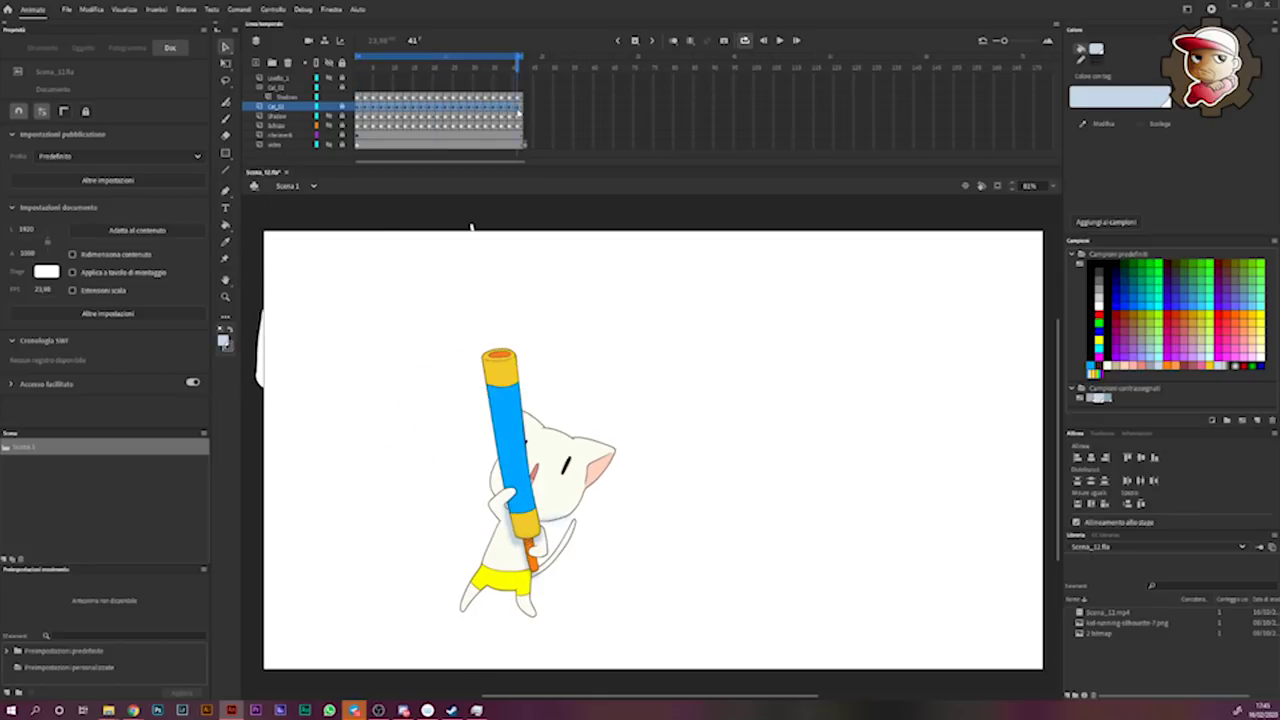
# - Cut the selected frames and paste them at frame 1 on Cel_01, then check document settings
pyautogui.rightClick(356, 106)
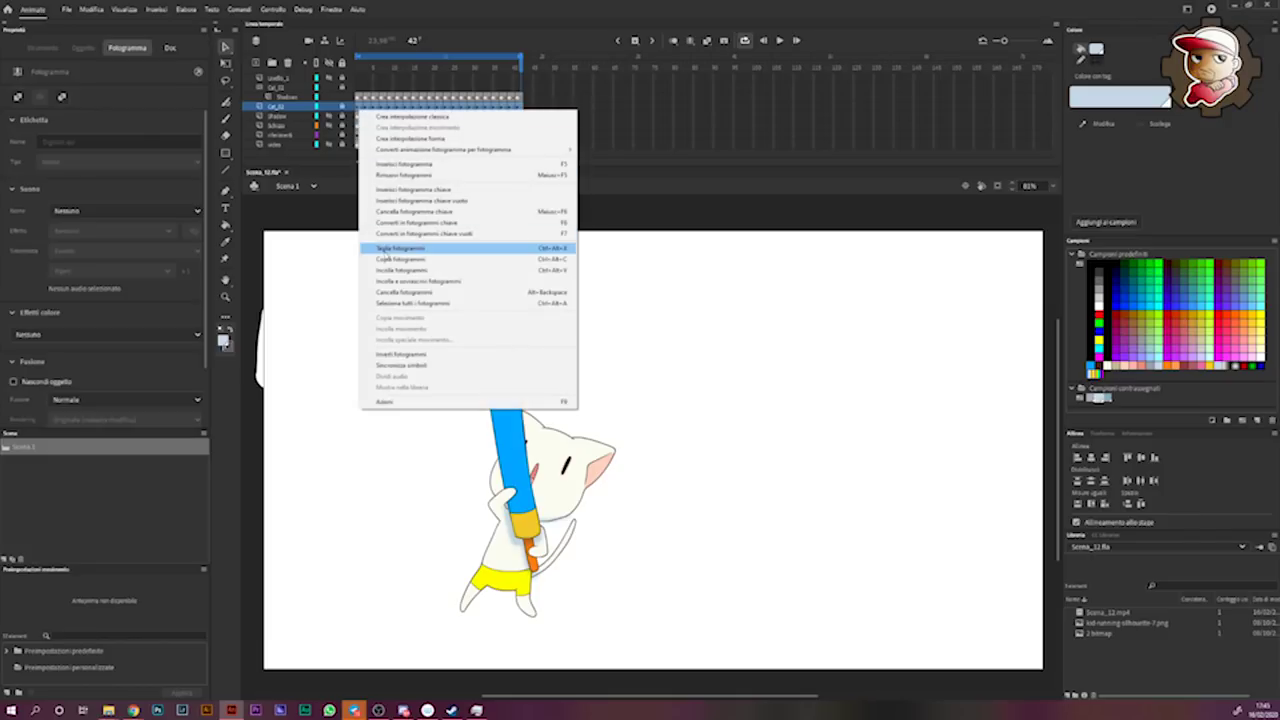
pyautogui.click(380, 260)
pyautogui.click(357, 89)
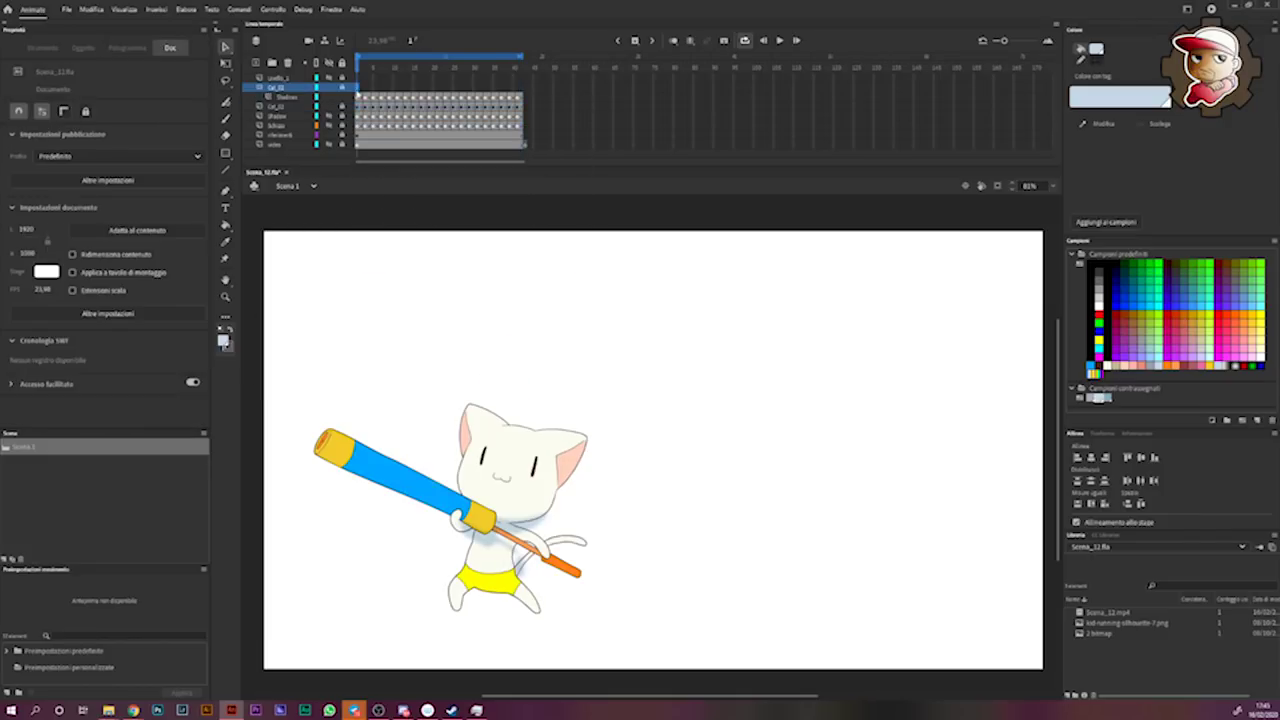
pyautogui.rightClick(357, 89)
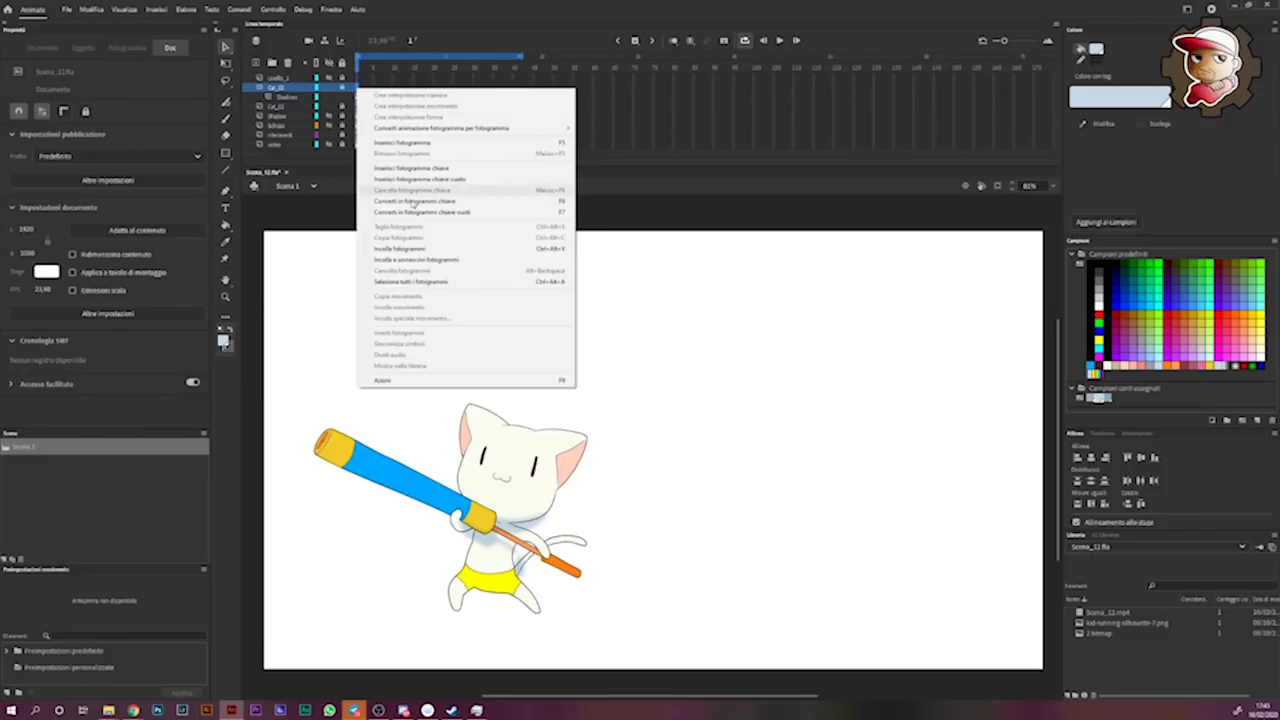
pyautogui.click(400, 248)
pyautogui.rightClick(258, 99)
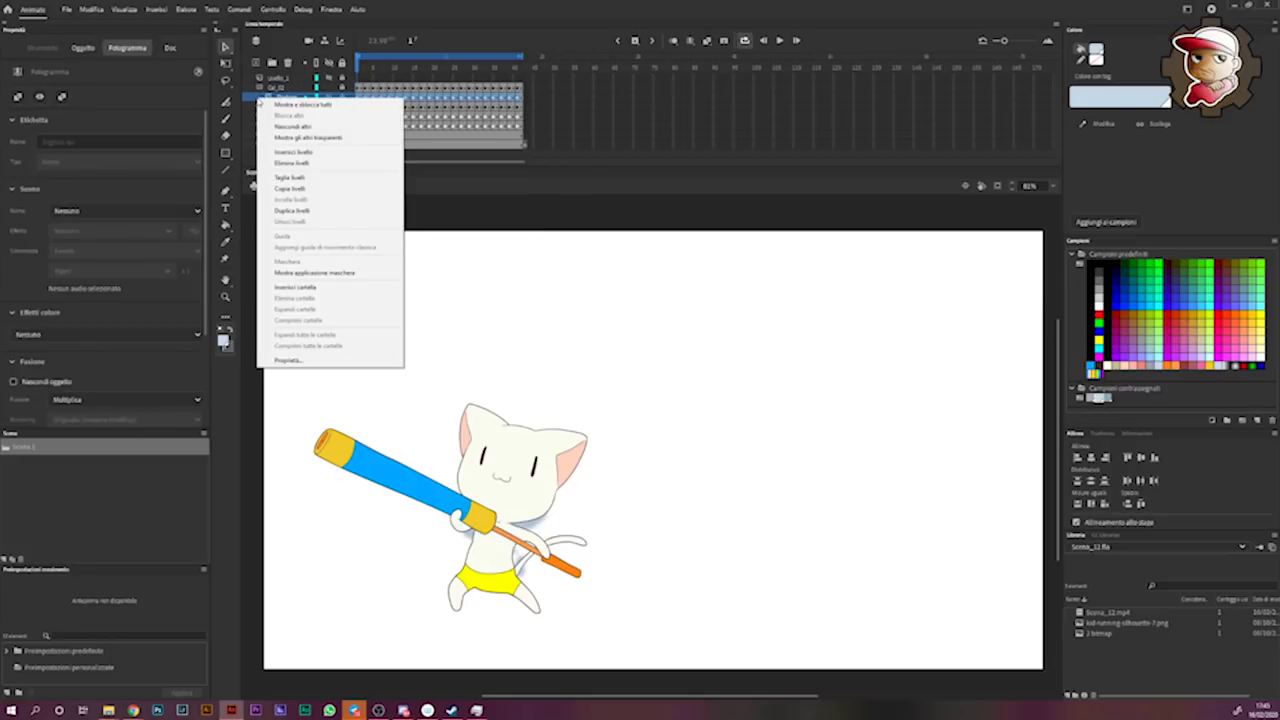
pyautogui.click(321, 273)
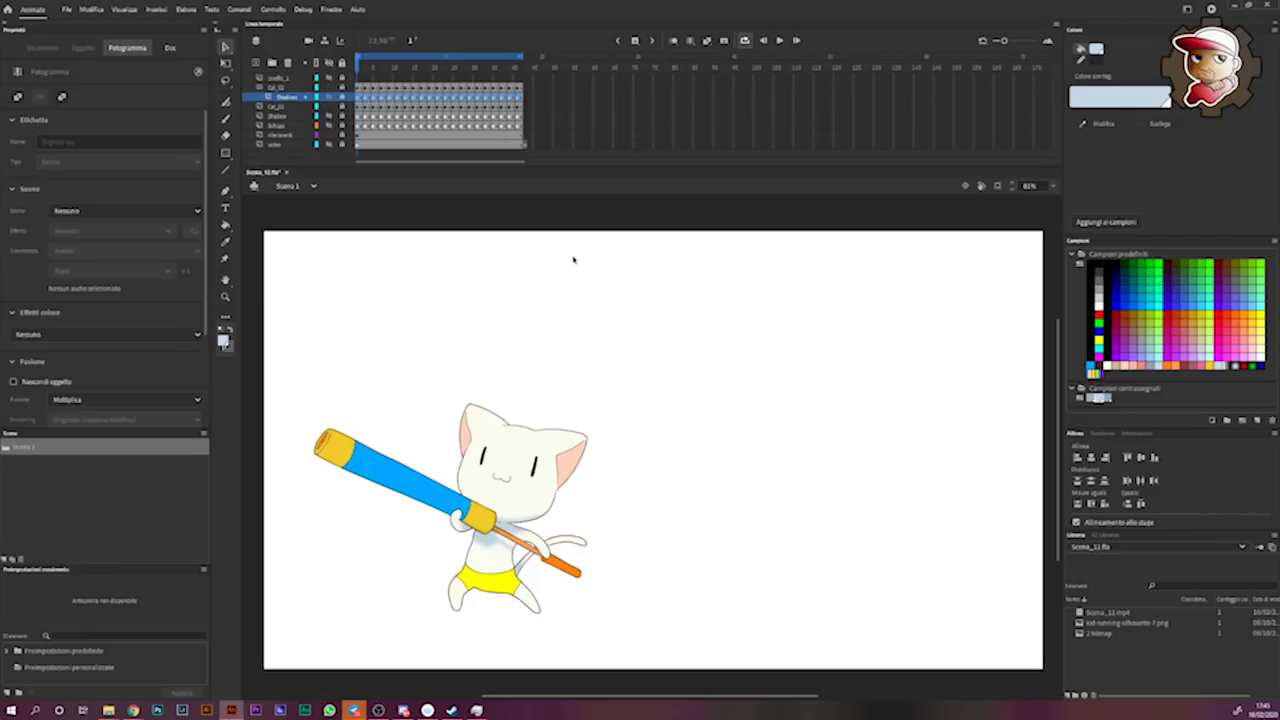
pyautogui.click(541, 229)
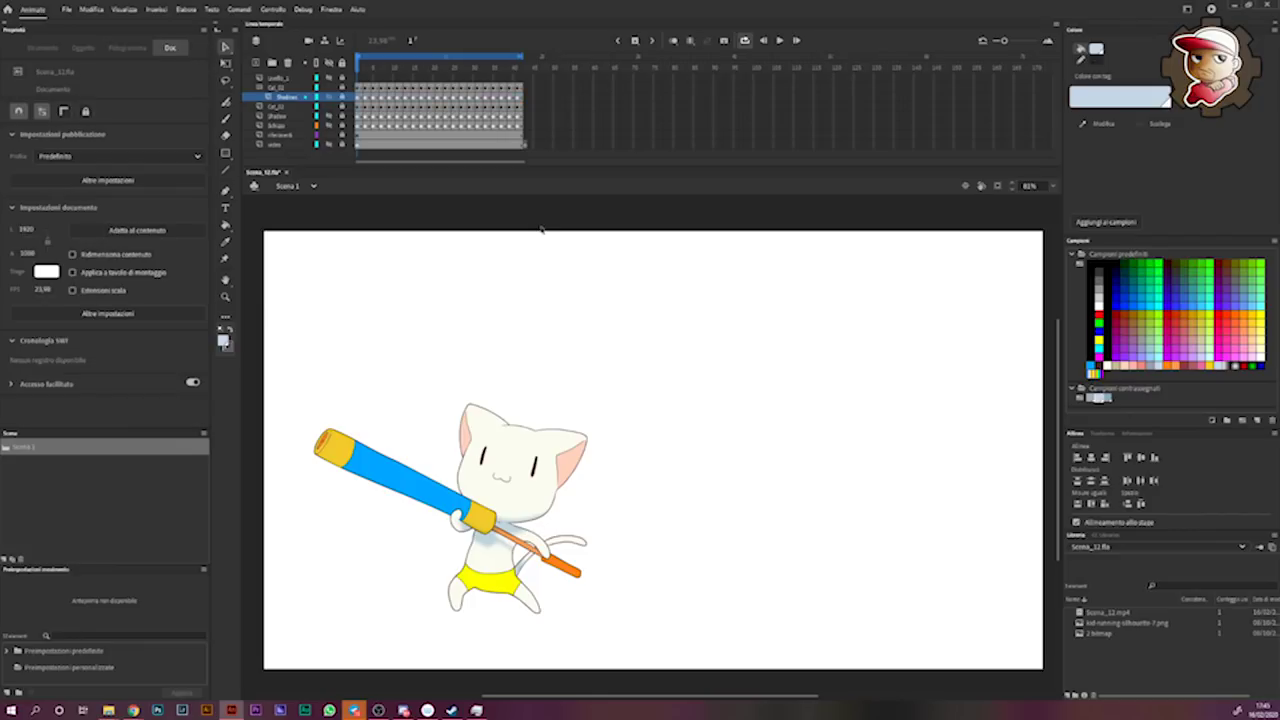
pyautogui.click(66, 9)
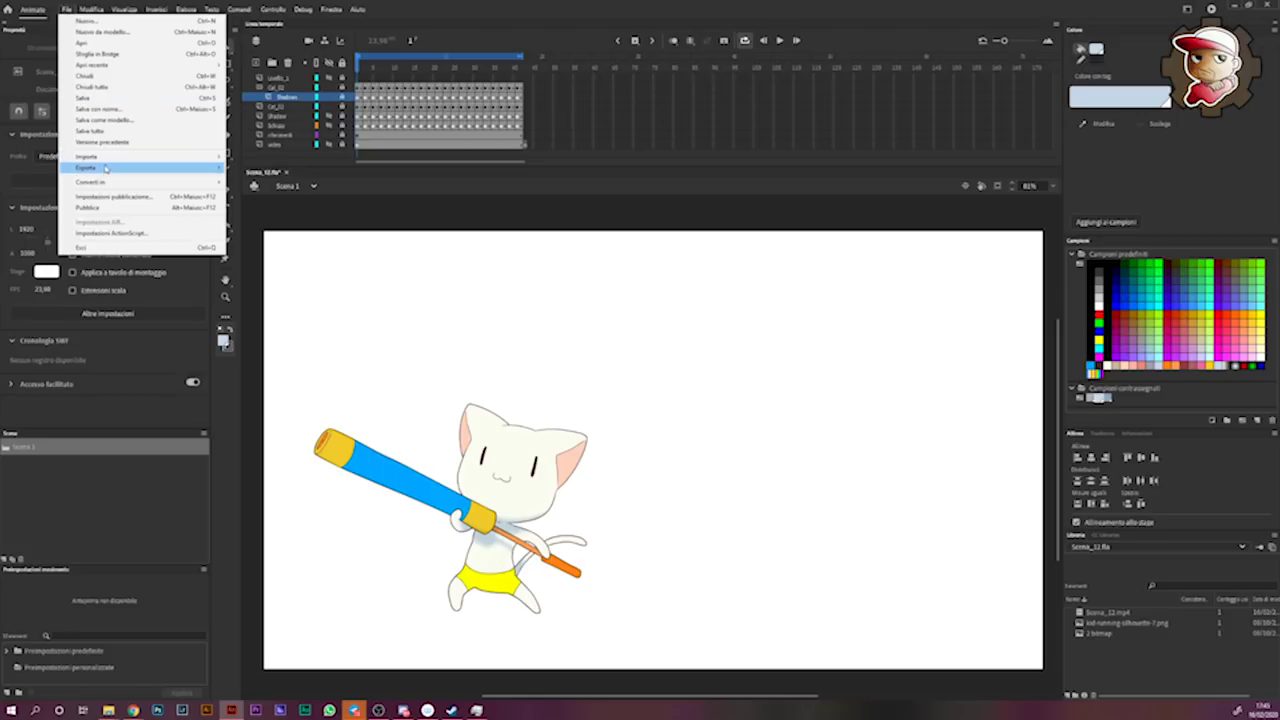
pyautogui.moveTo(140, 167)
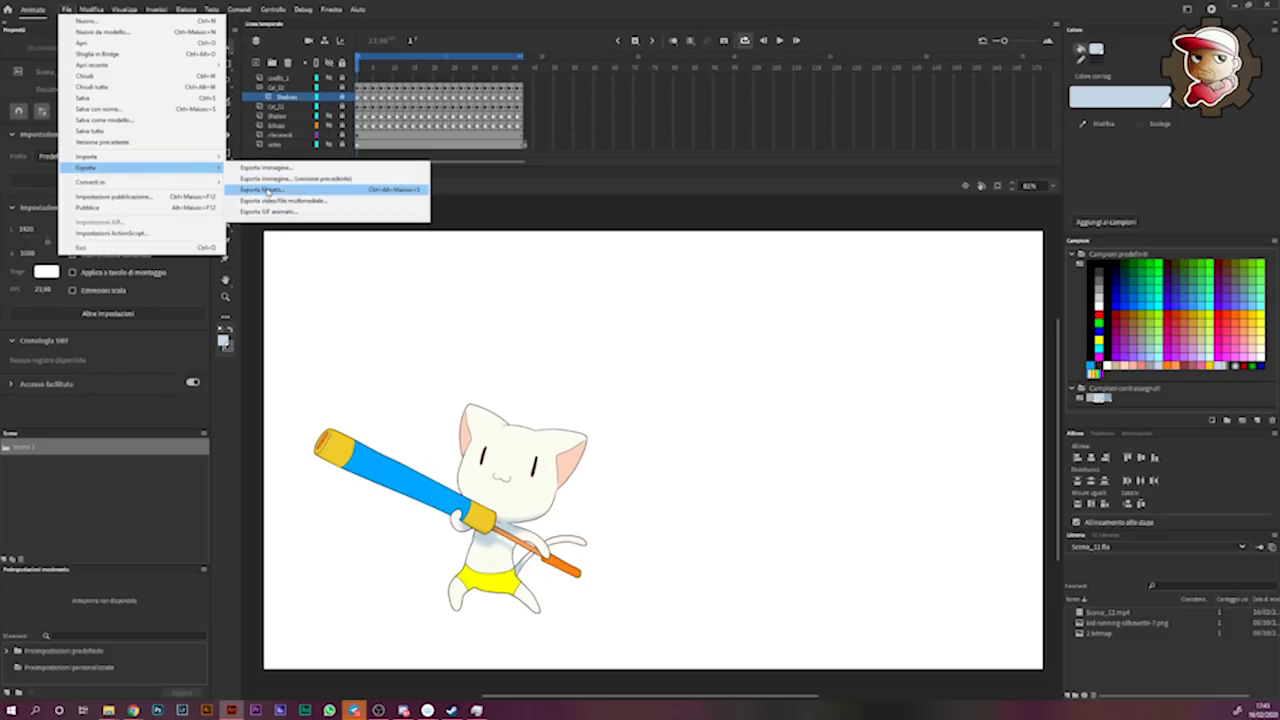
# - Export the movie as a PNG sequence named Scena_12.png into a new Scena 12 > Gatto 01 folder
pyautogui.click(268, 190)
pyautogui.rightClick(149, 159)
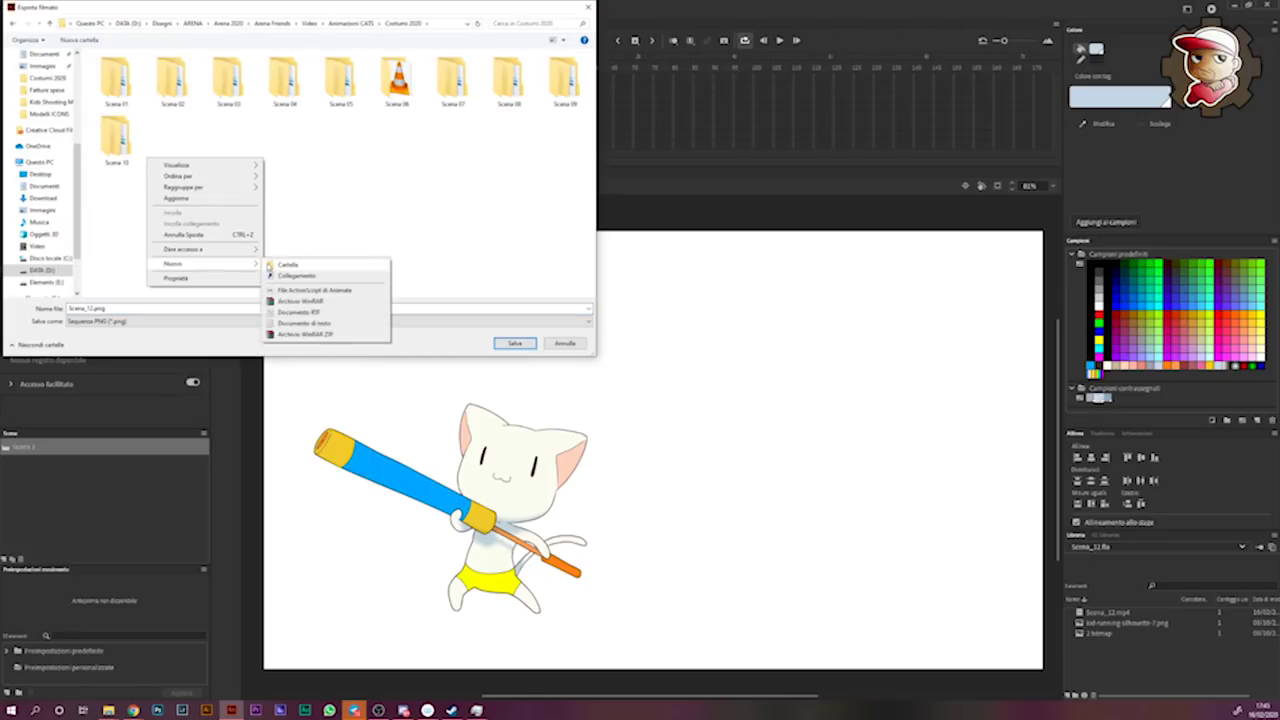
pyautogui.click(269, 265)
pyautogui.write('Scena')
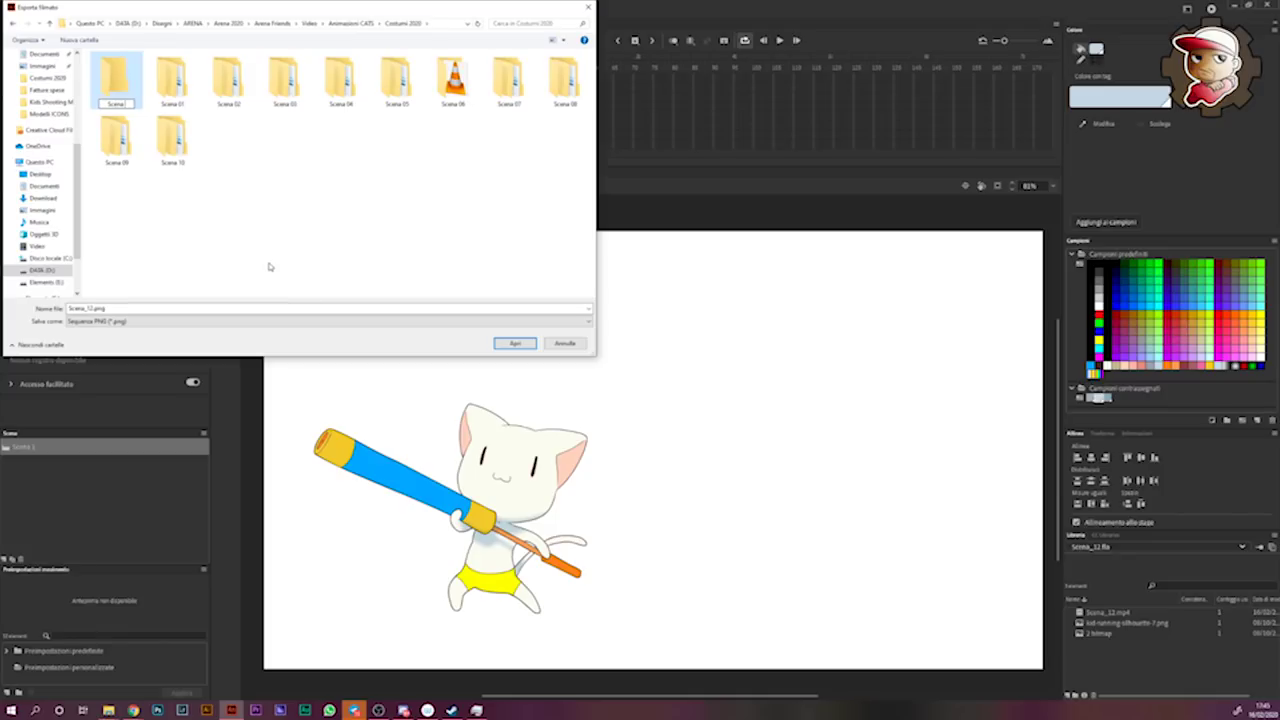
pyautogui.write(' 12')
pyautogui.press('Return')
pyautogui.doubleClick(172, 138)
pyautogui.doubleClick(126, 70)
pyautogui.click(113, 308)
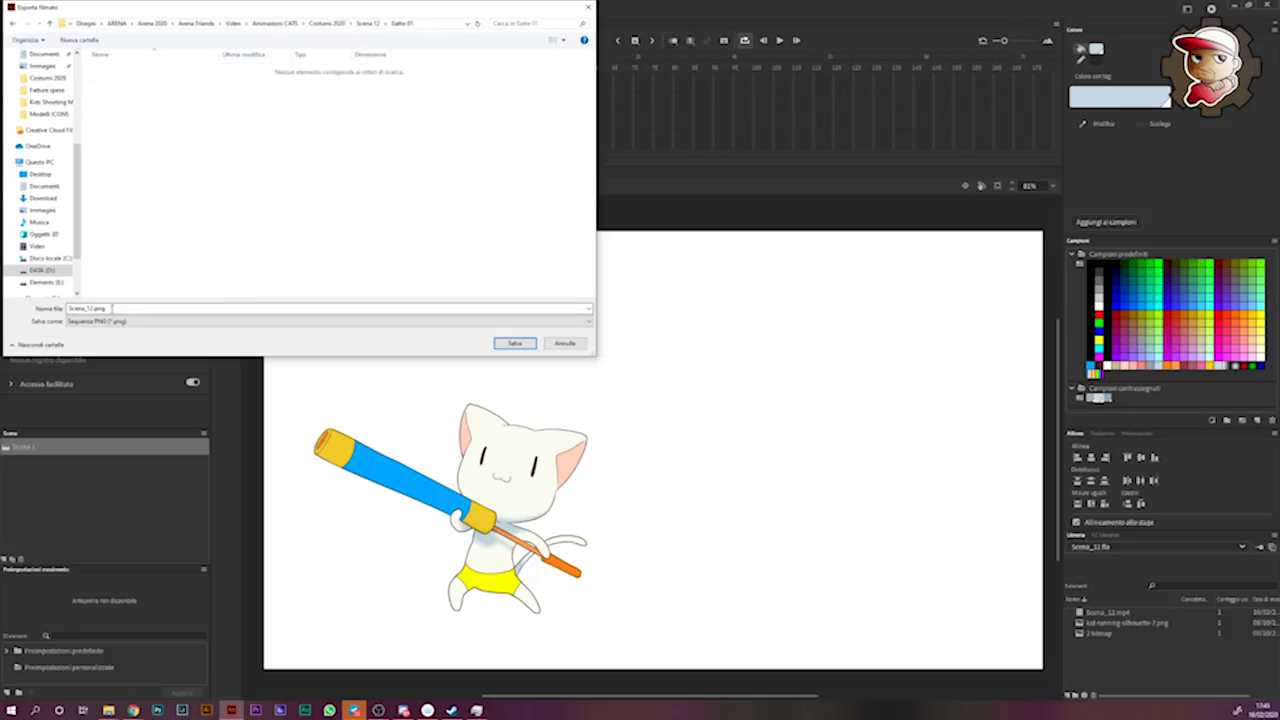
pyautogui.doubleClick(113, 308)
pyautogui.press('Return')
pyautogui.press('Return')
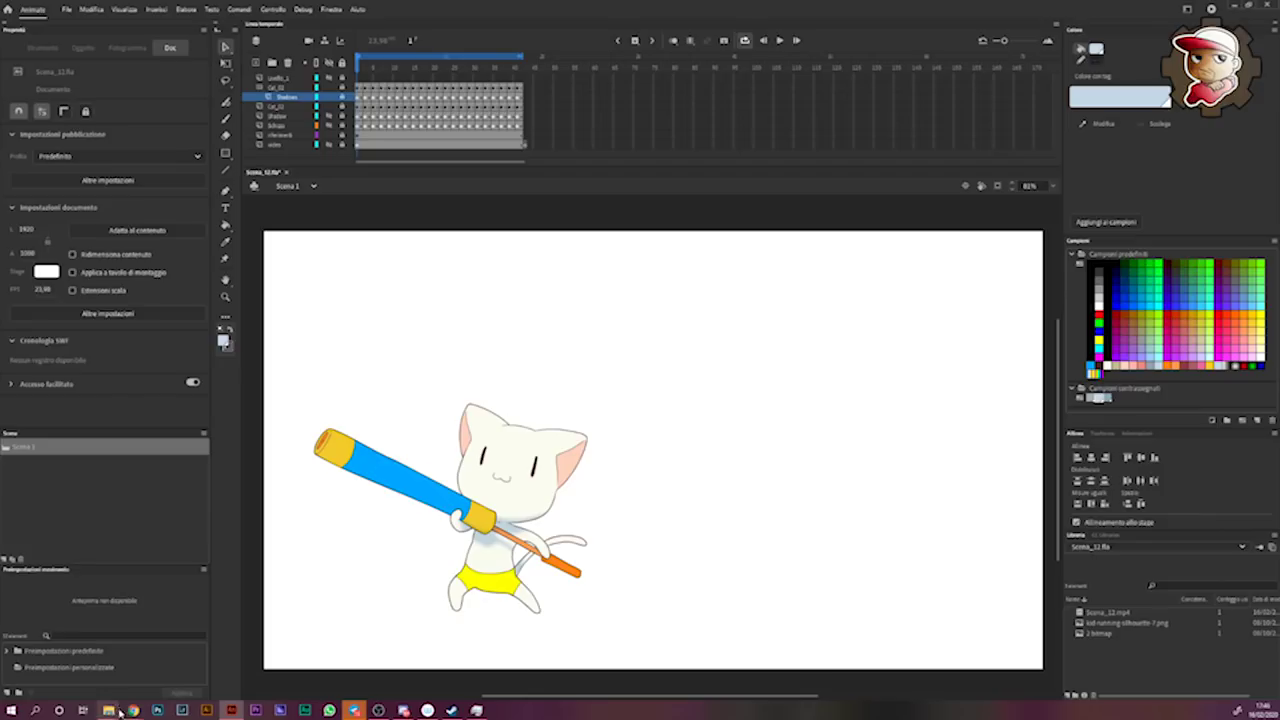
pyautogui.click(108, 710)
# - Review the Gatto 01 frames in Photos, then hide the cat layer in Animate, leaving only the shadow
pyautogui.doubleClick(826, 161)
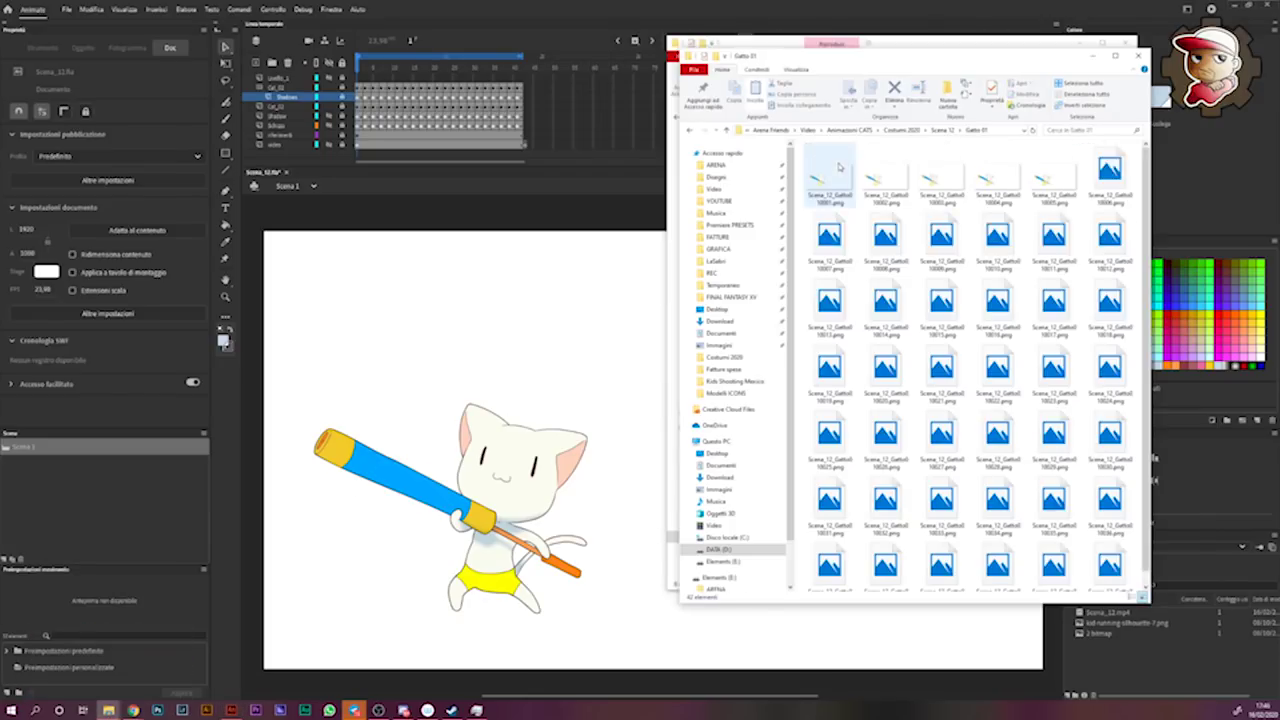
pyautogui.click(831, 170)
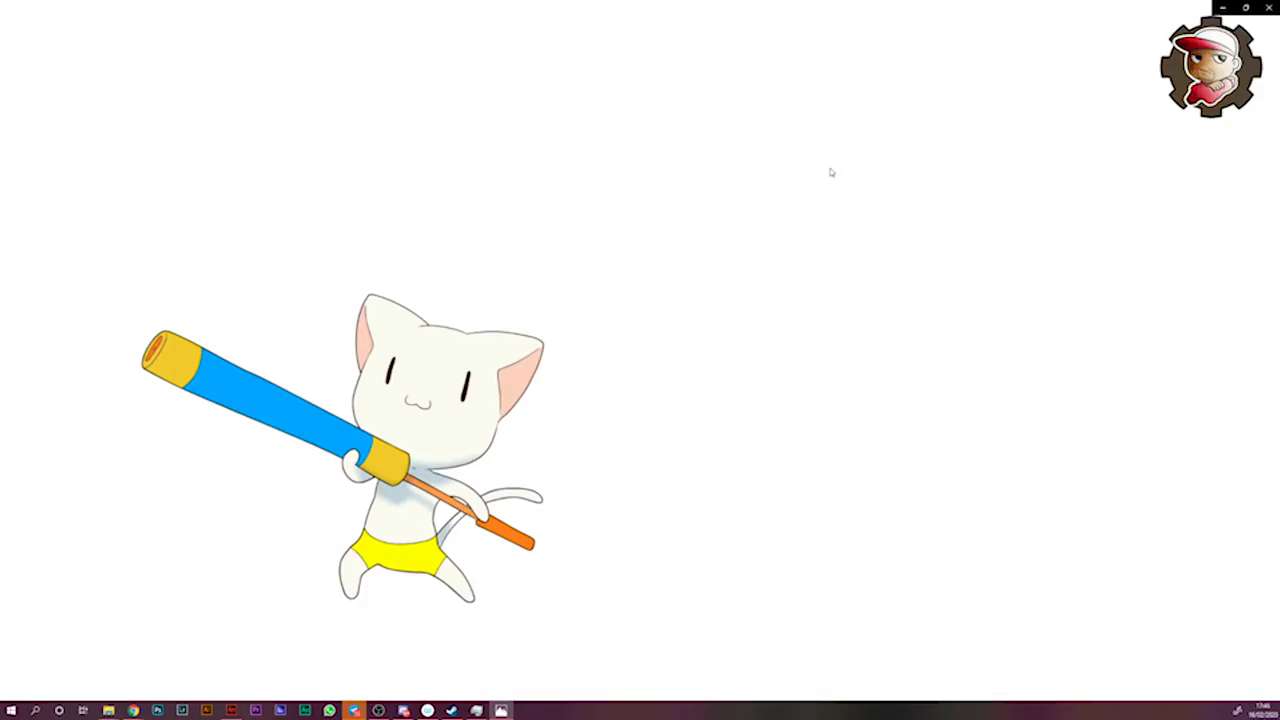
pyautogui.press('Right')
pyautogui.press('Right')
pyautogui.press('Right')
pyautogui.press('Right')
pyautogui.press('Right')
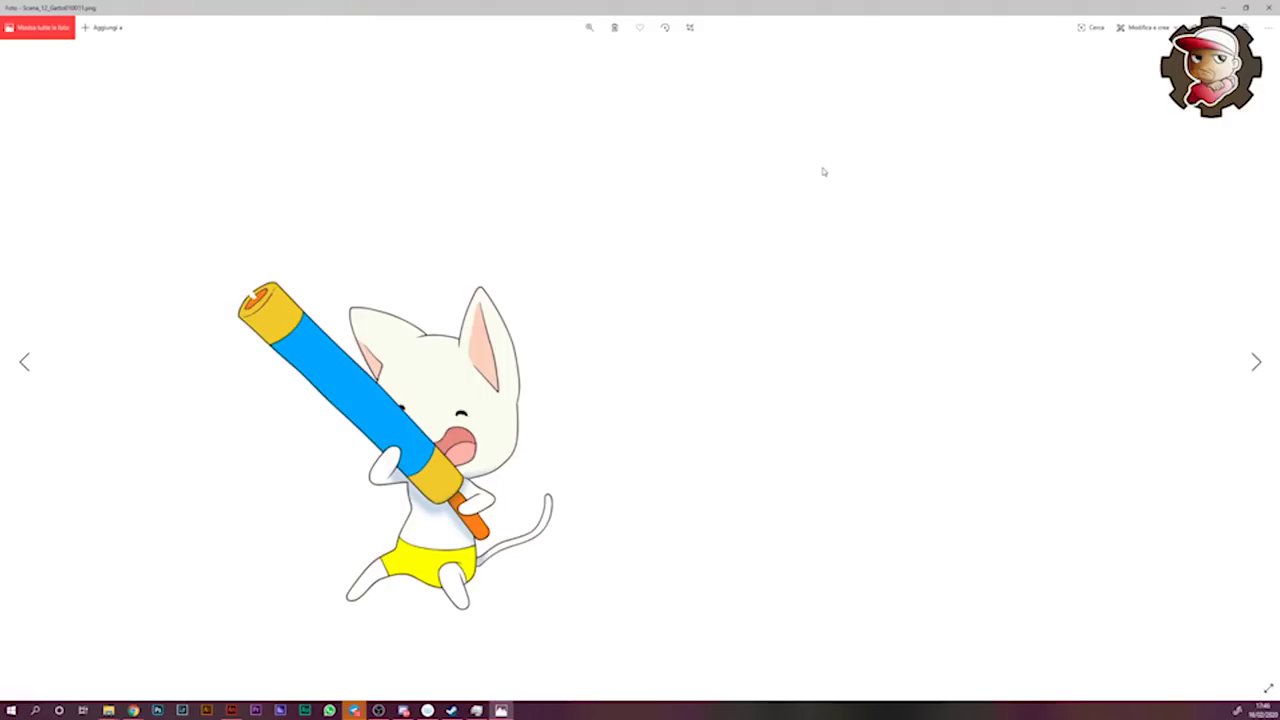
pyautogui.press('Right')
pyautogui.press('Right')
pyautogui.press('Right')
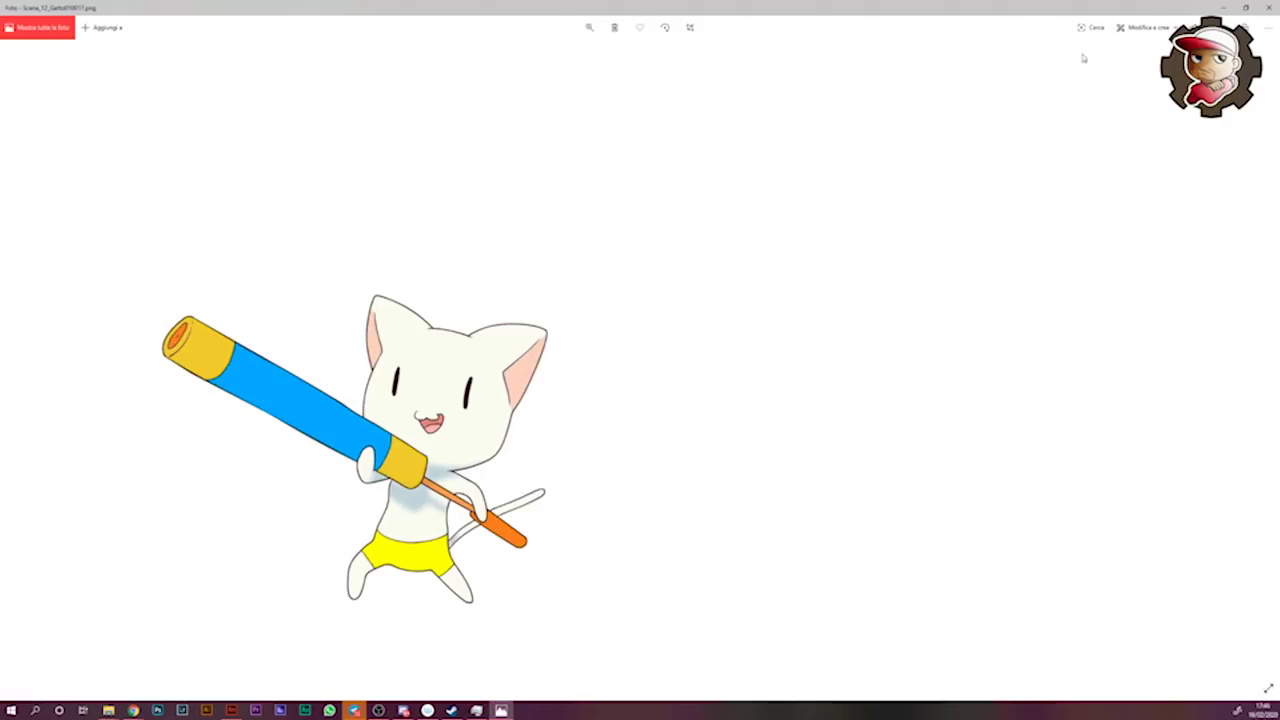
pyautogui.click(1270, 6)
pyautogui.click(330, 115)
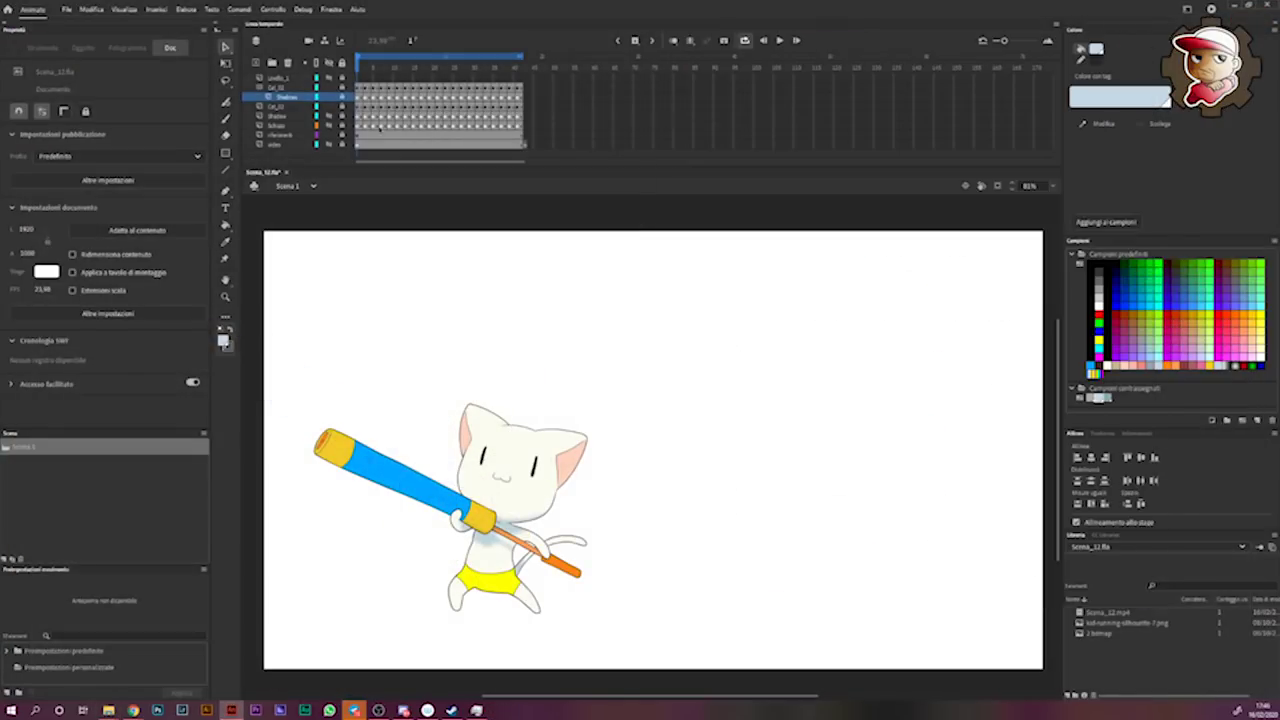
pyautogui.click(330, 88)
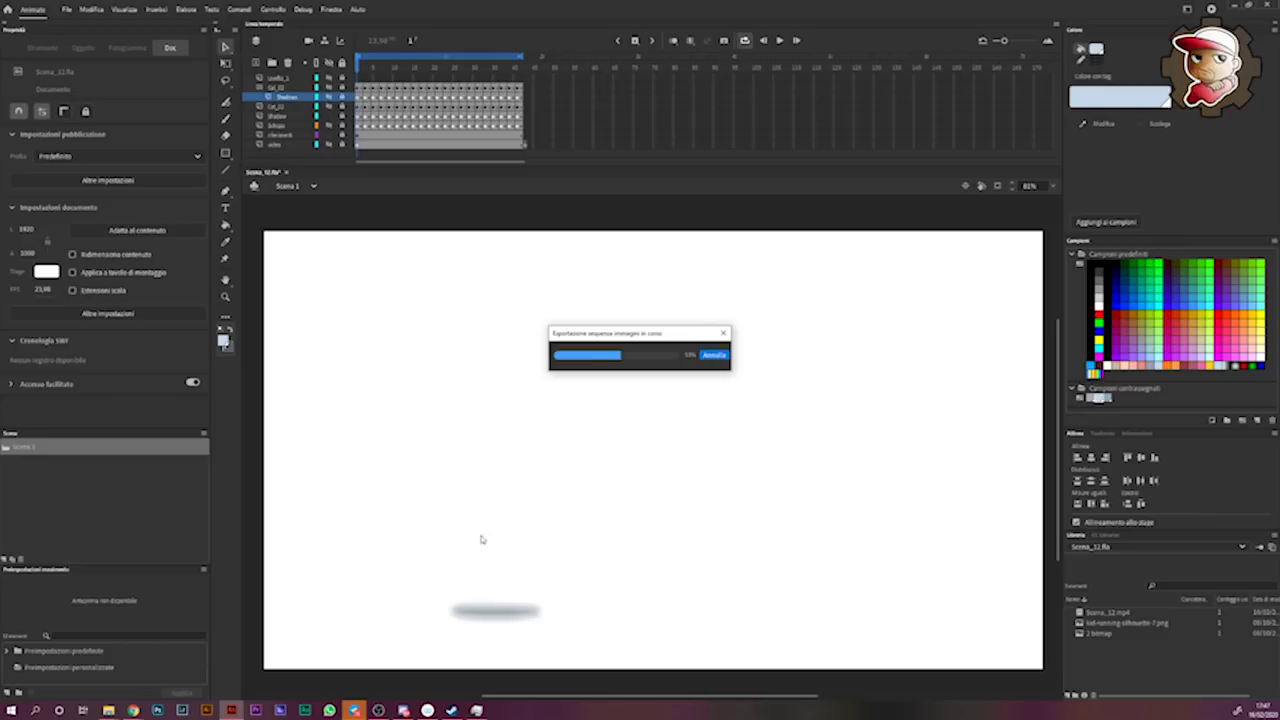
pyautogui.click(259, 711)
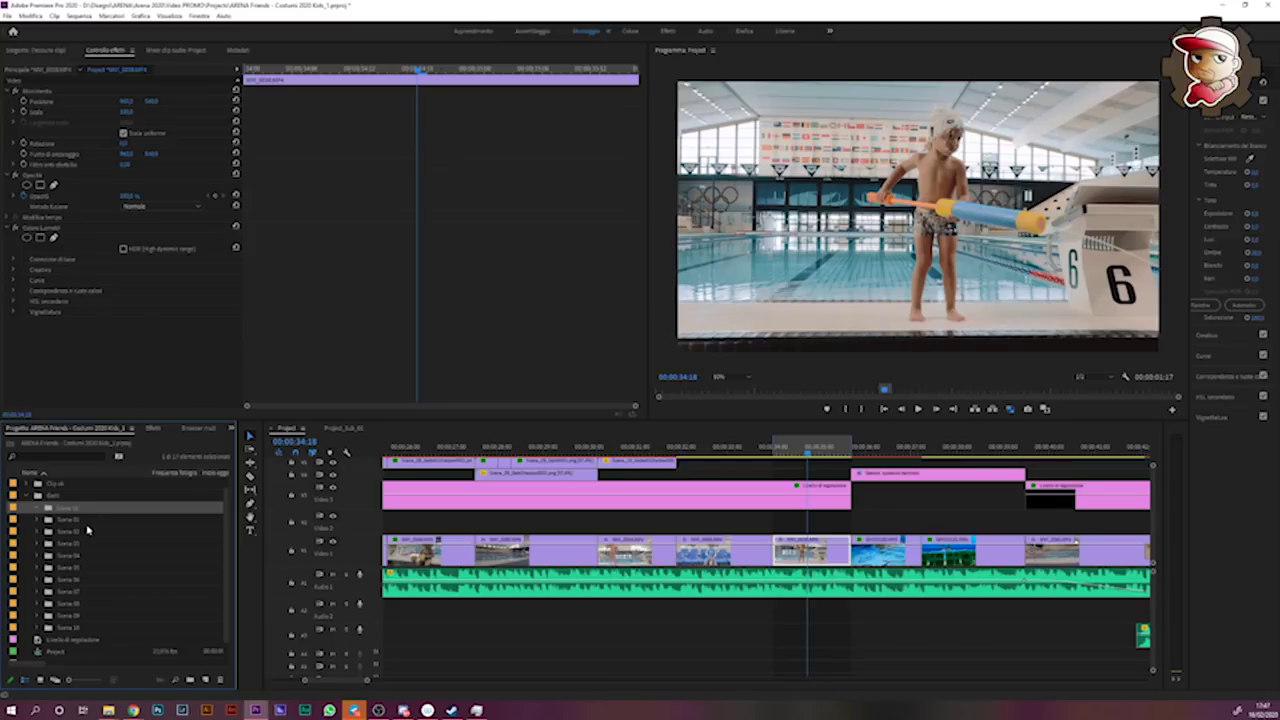
# - Sort the Project panel by name and import Gatto 01 as an image sequence
pyautogui.click(46, 474)
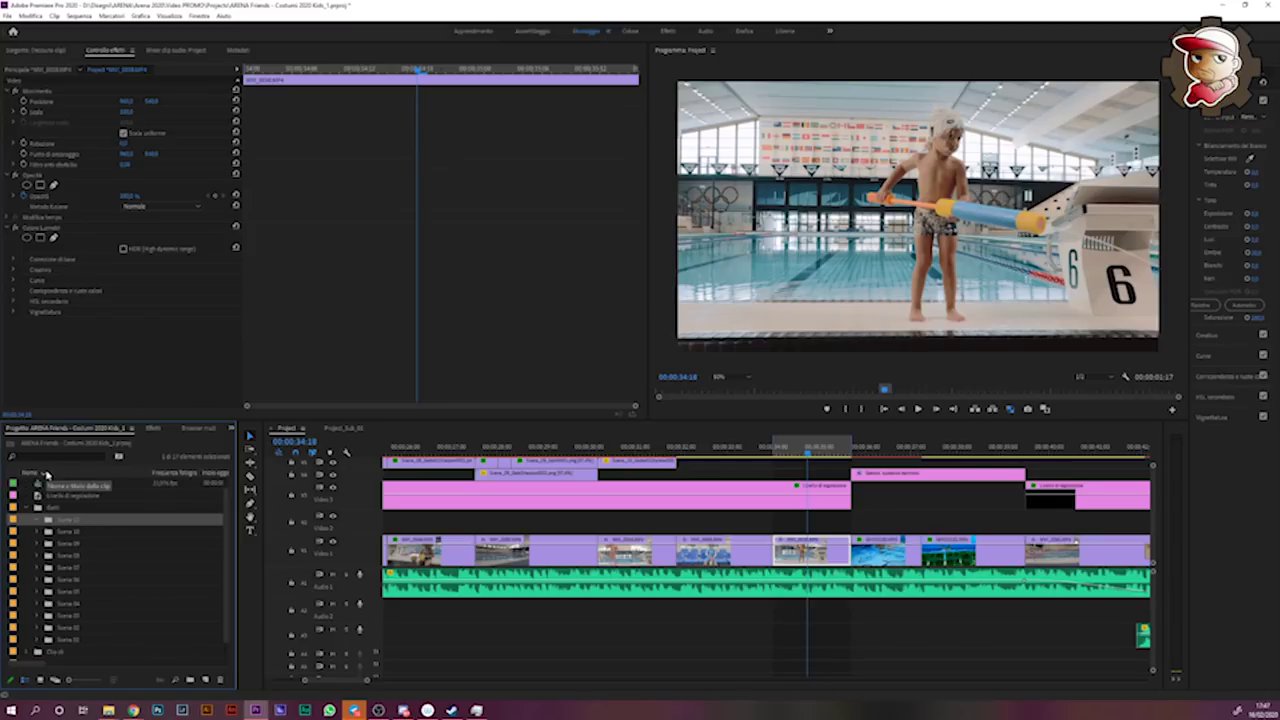
pyautogui.click(48, 474)
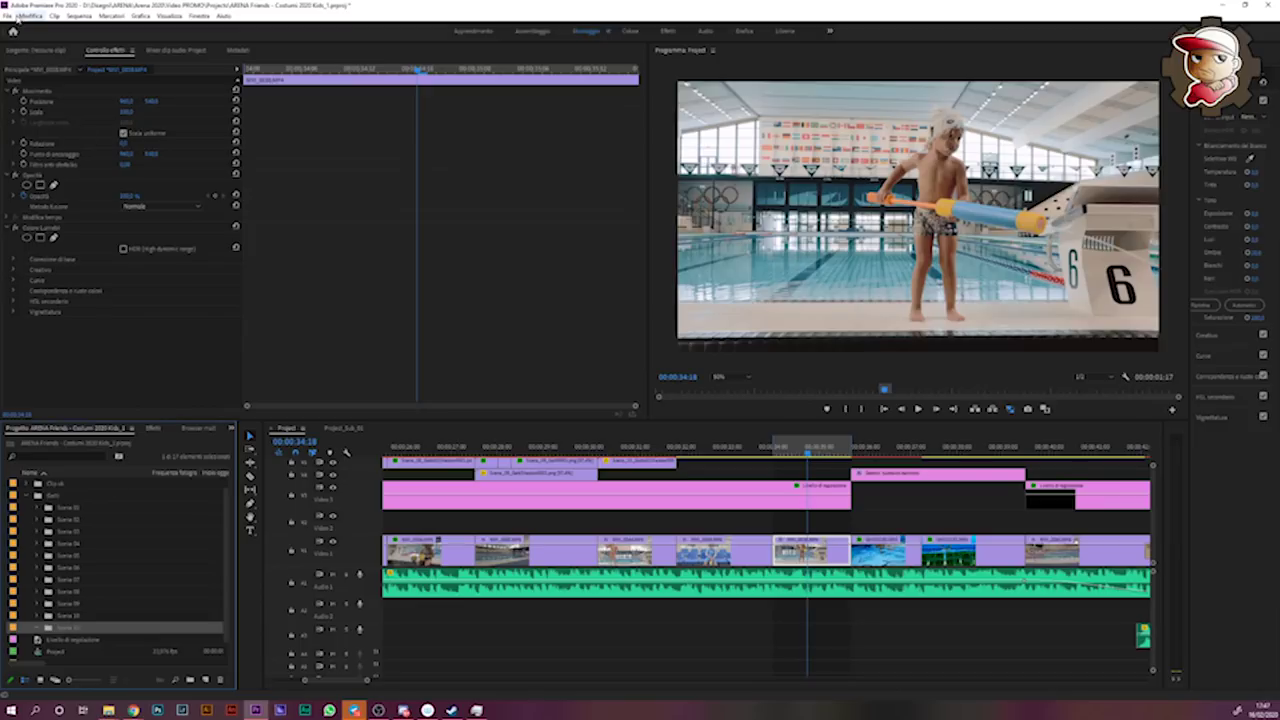
pyautogui.click(7, 16)
pyautogui.click(65, 281)
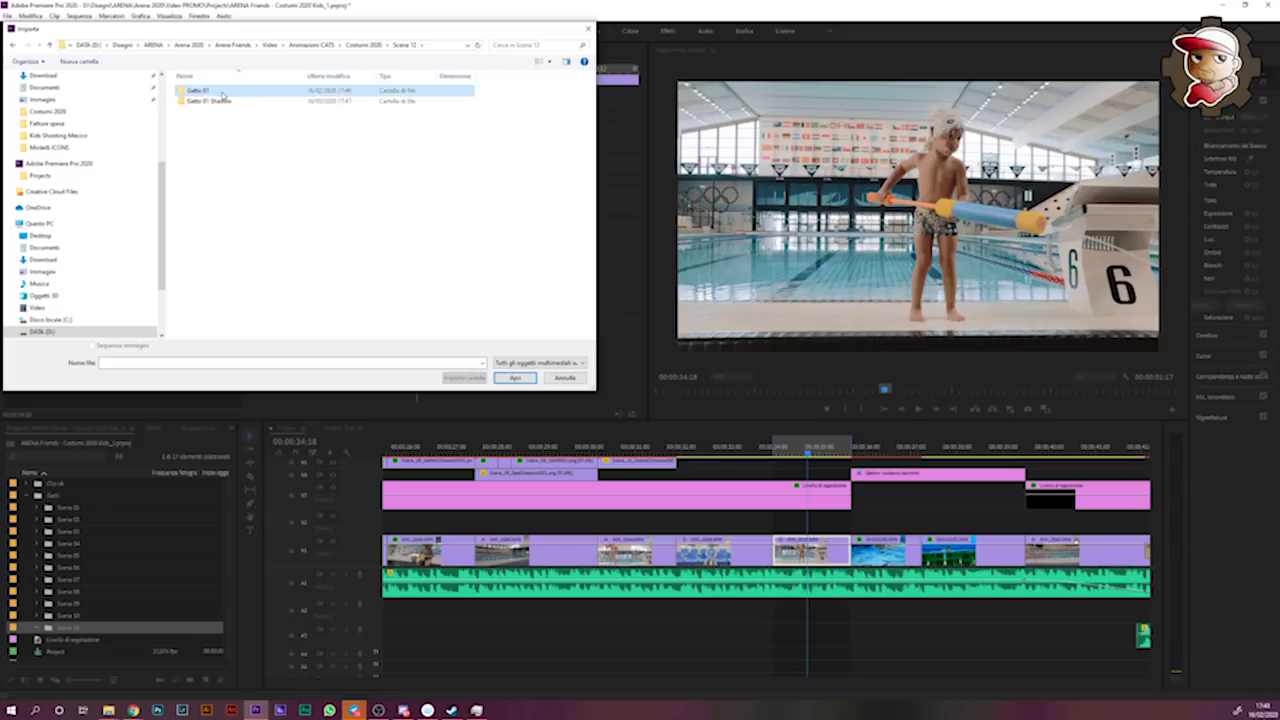
pyautogui.doubleClick(222, 95)
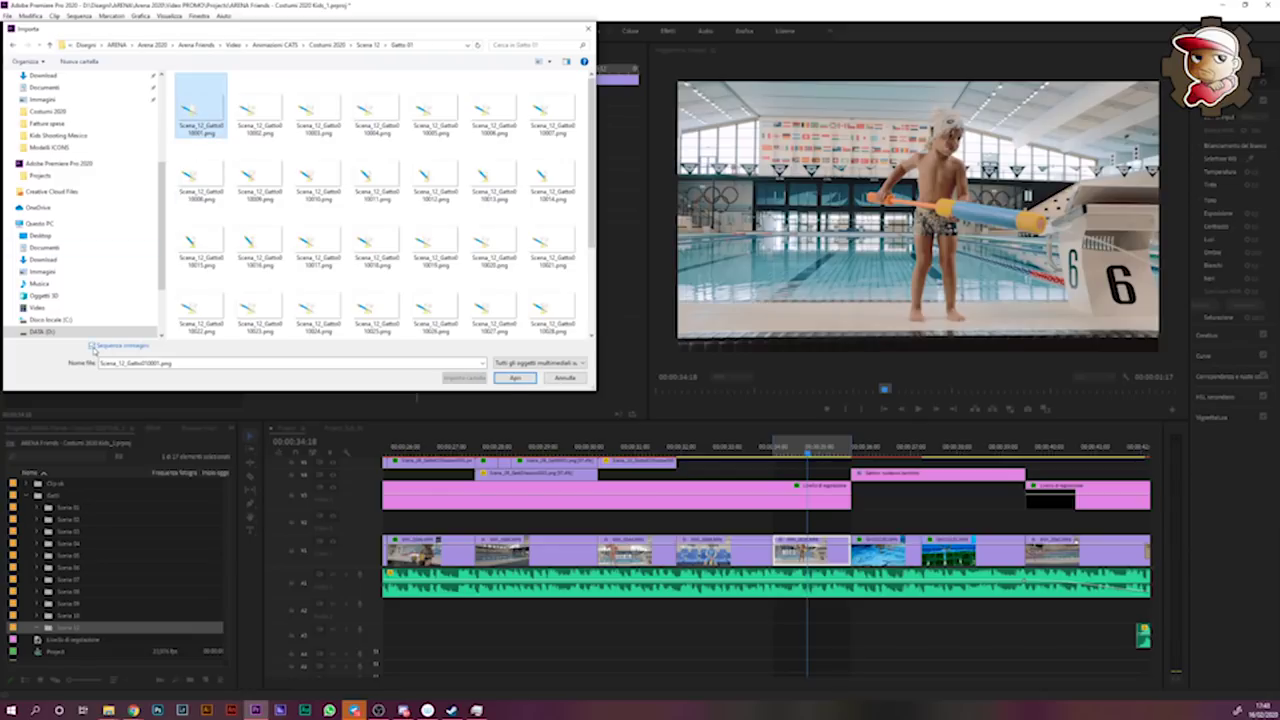
pyautogui.click(501, 386)
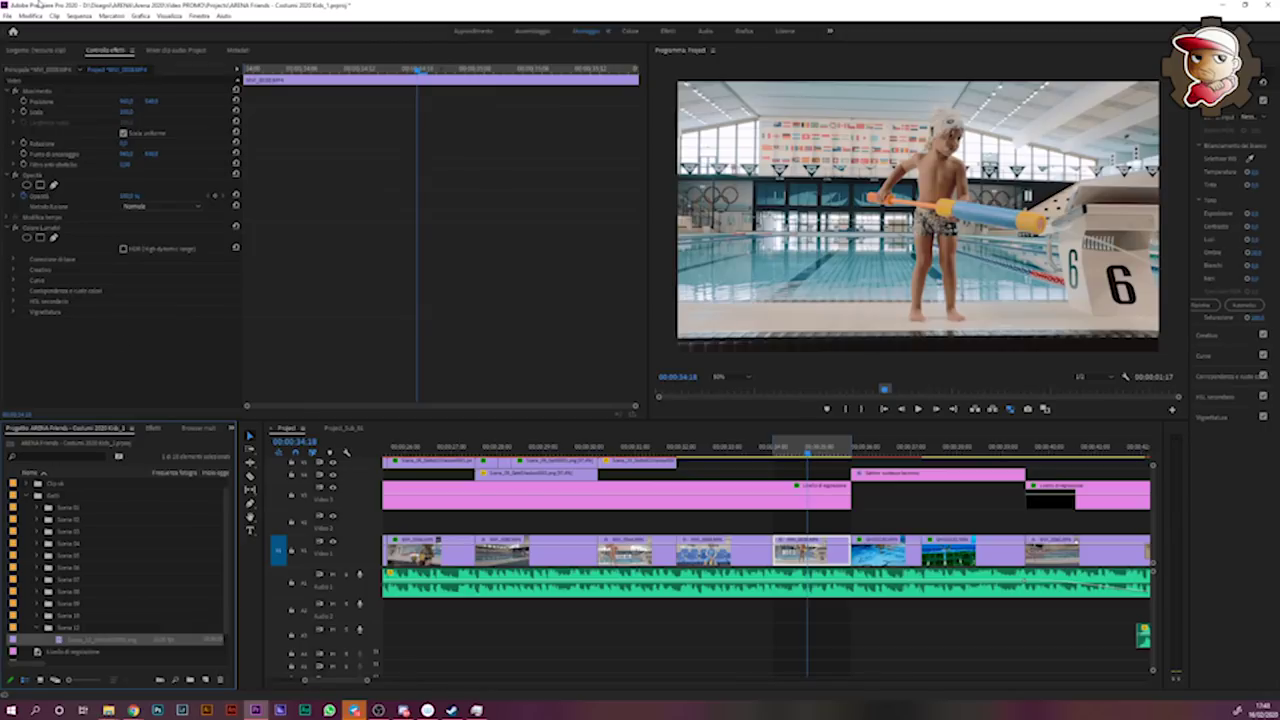
# - Import the Gatto 01 Shadow sequence and stack the shadow and cat clips above the pool footage
pyautogui.click(8, 16)
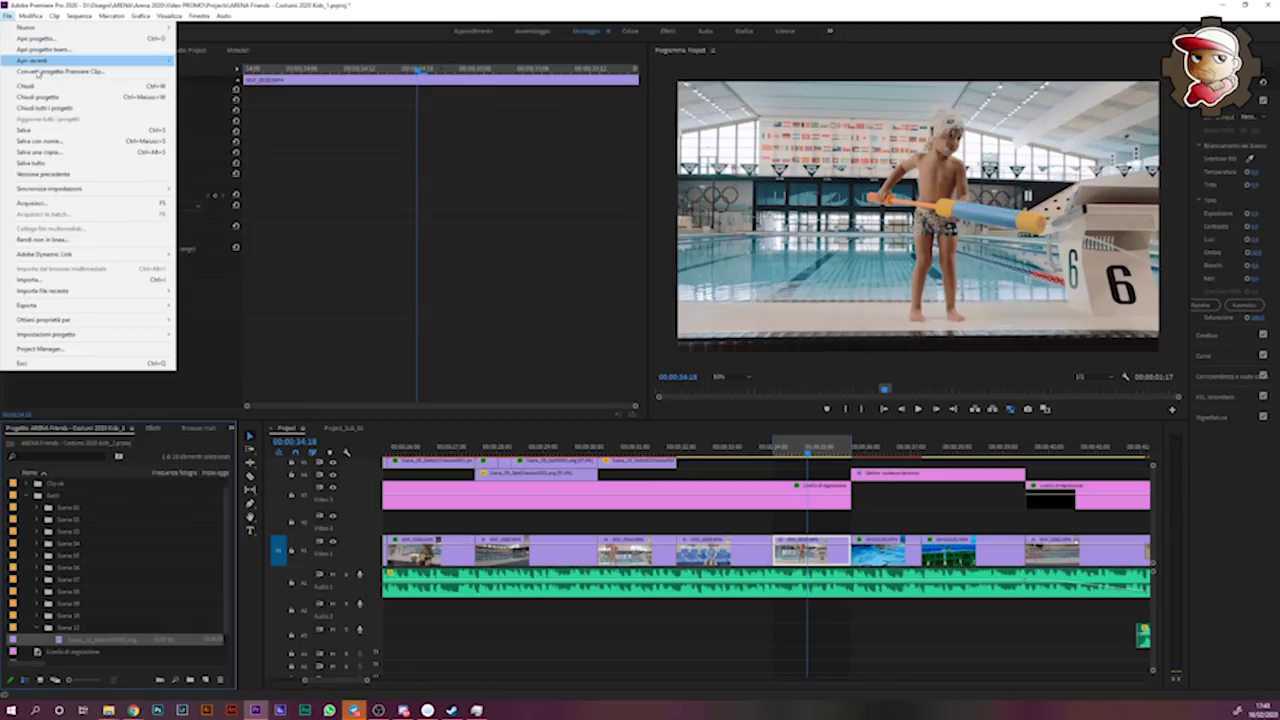
pyautogui.click(47, 284)
pyautogui.click(366, 45)
pyautogui.doubleClick(214, 106)
pyautogui.click(214, 106)
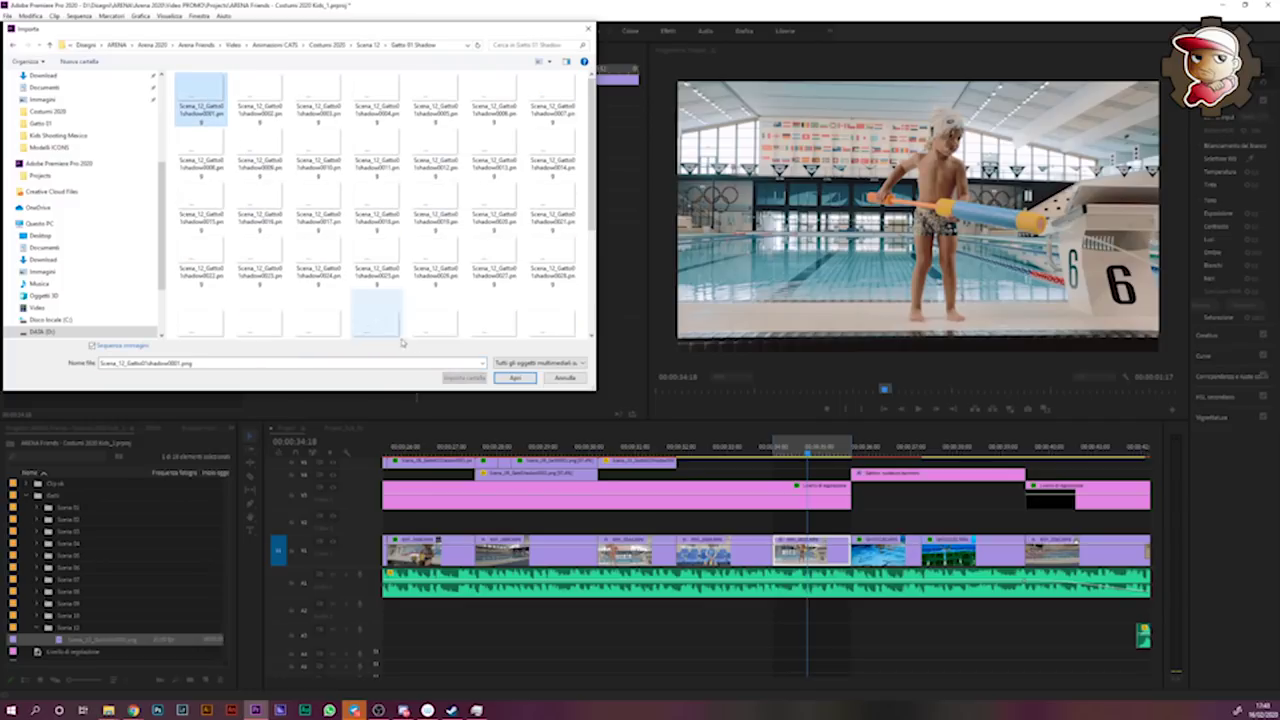
pyautogui.click(514, 378)
pyautogui.moveTo(95, 604)
pyautogui.mouseDown()
pyautogui.moveTo(778, 500)
pyautogui.moveTo(775, 476)
pyautogui.mouseUp()
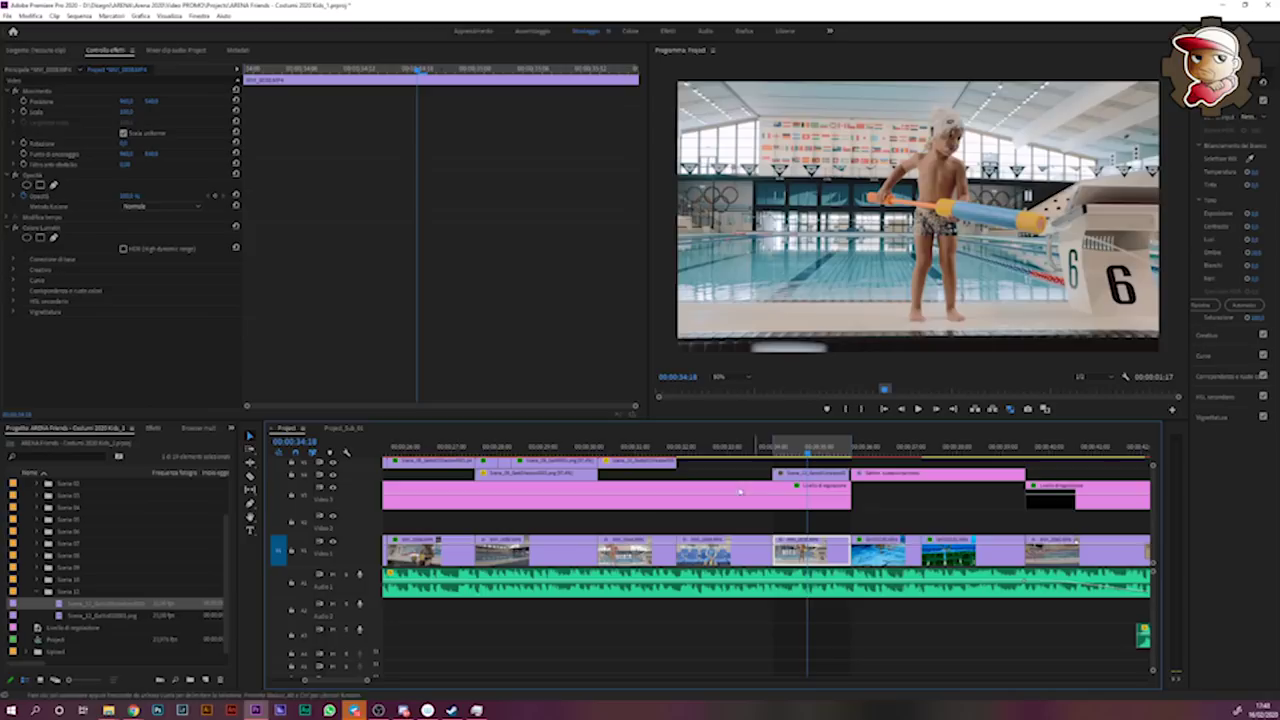
pyautogui.moveTo(62, 618)
pyautogui.mouseDown()
pyautogui.moveTo(726, 510)
pyautogui.moveTo(780, 474)
pyautogui.mouseUp()
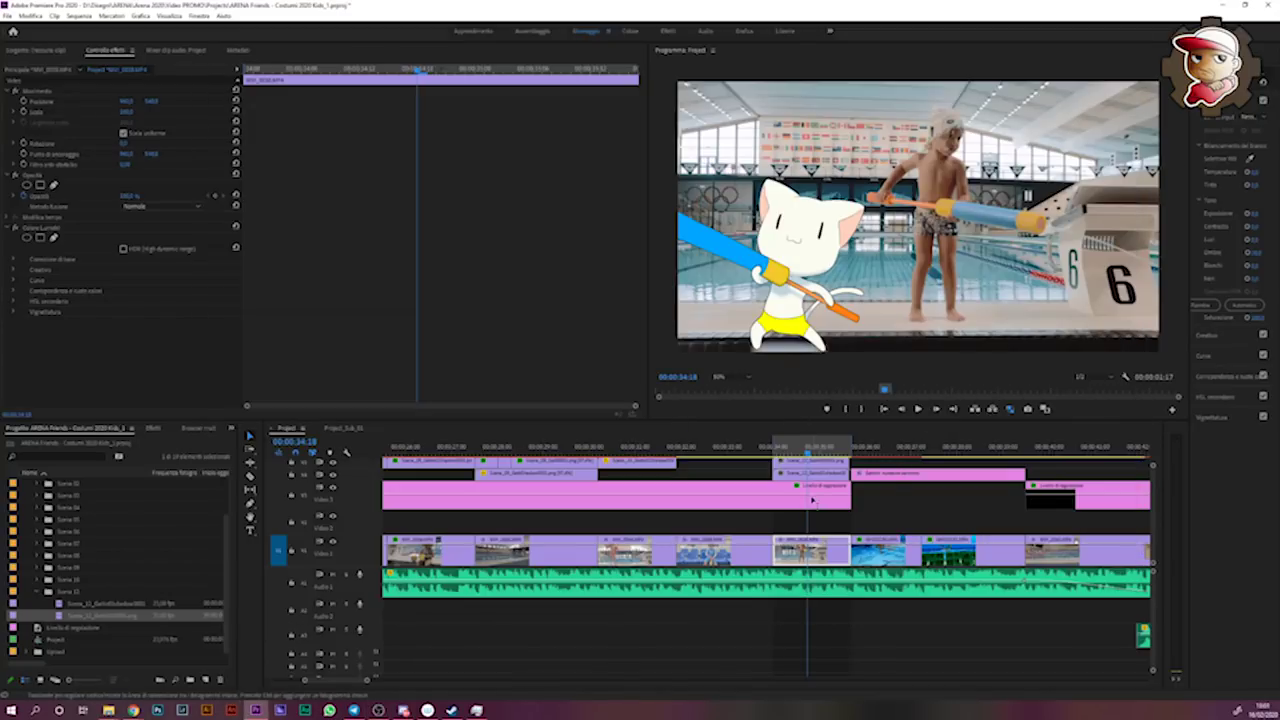
# - Scale the cat clip down to 70 in Effect Controls
pyautogui.click(815, 463)
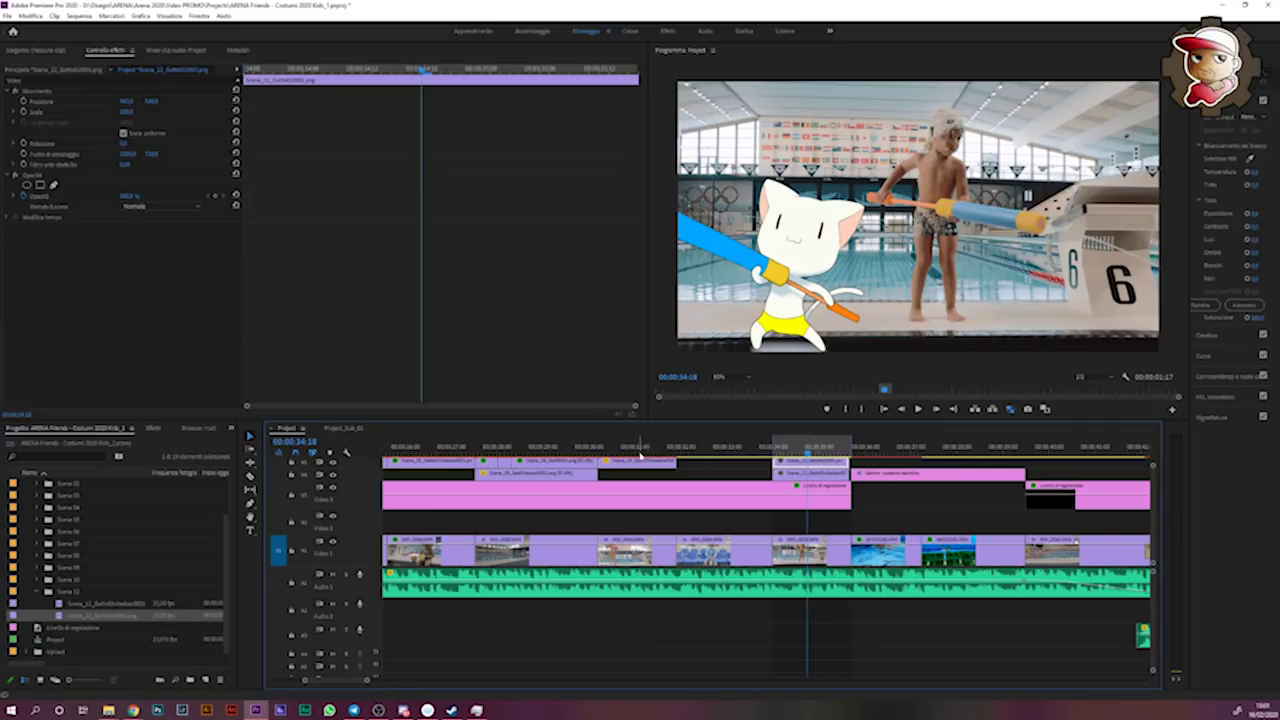
pyautogui.scroll(1, 710, 492)
pyautogui.scroll(1, 710, 492)
pyautogui.click(128, 112)
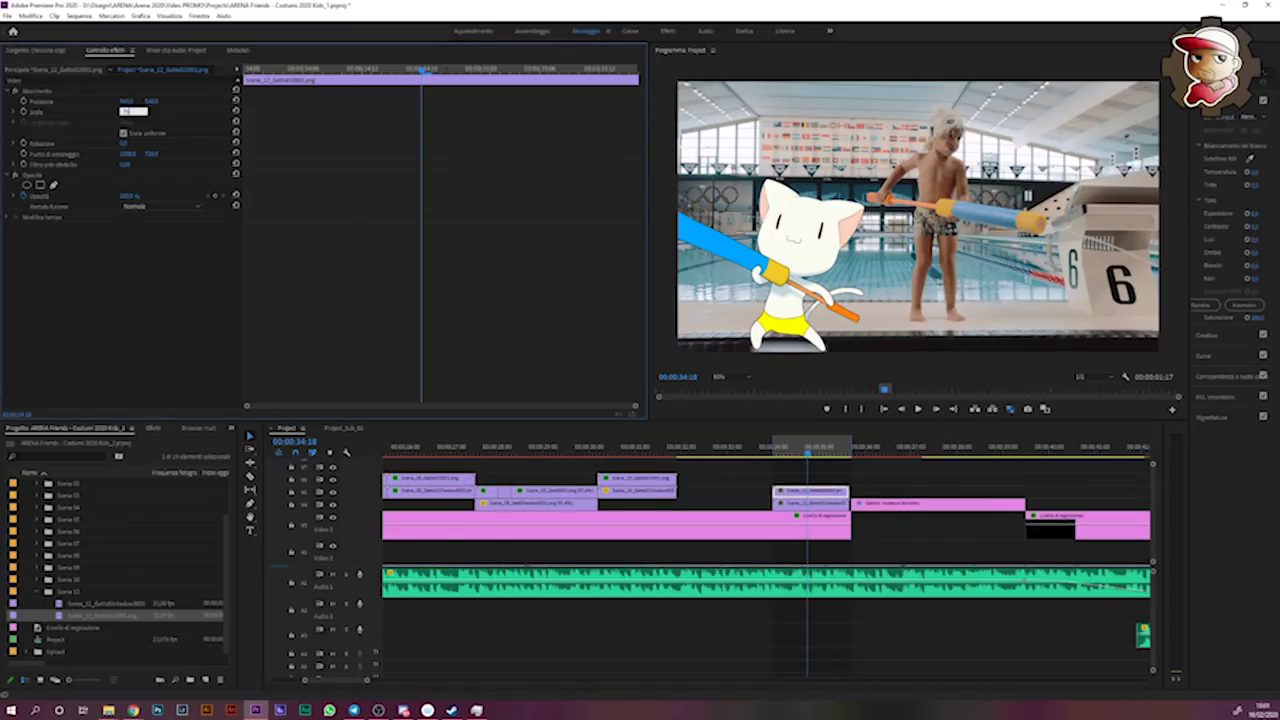
pyautogui.write('70')
pyautogui.press('Return')
# - Set the shadow clip's Blend Mode to Moltiplica
pyautogui.click(809, 505)
pyautogui.click(156, 207)
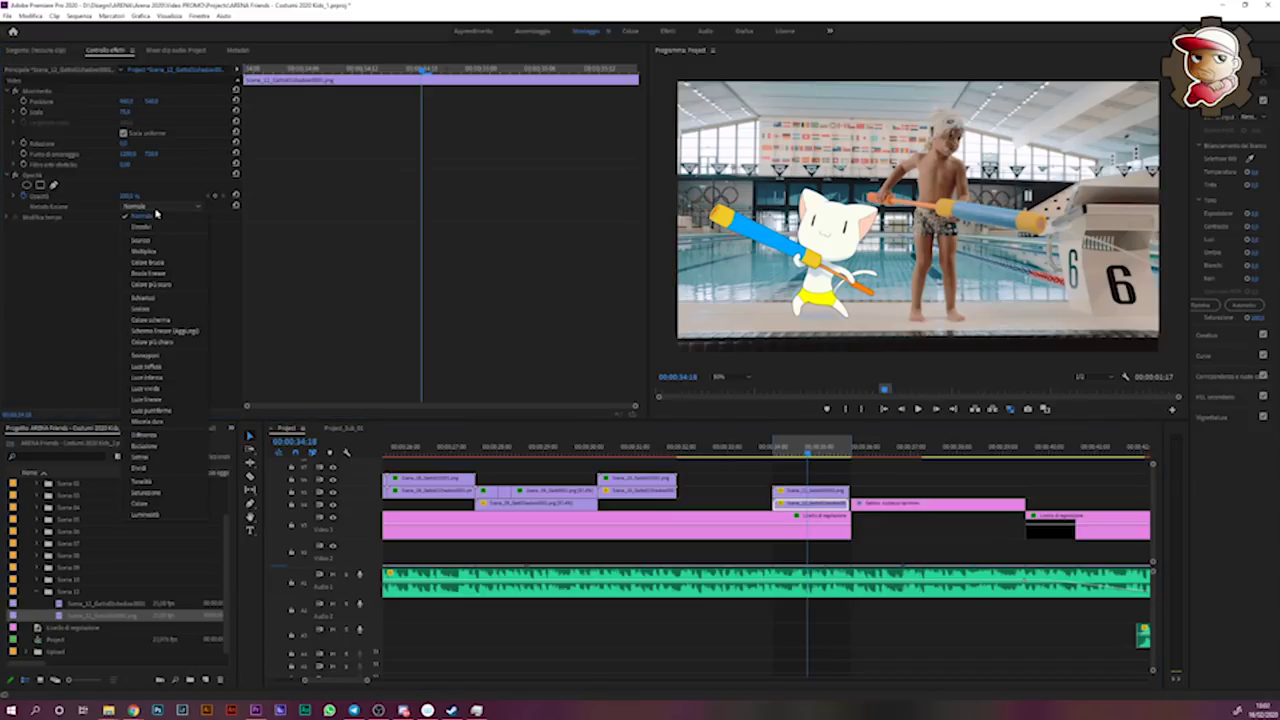
pyautogui.click(150, 252)
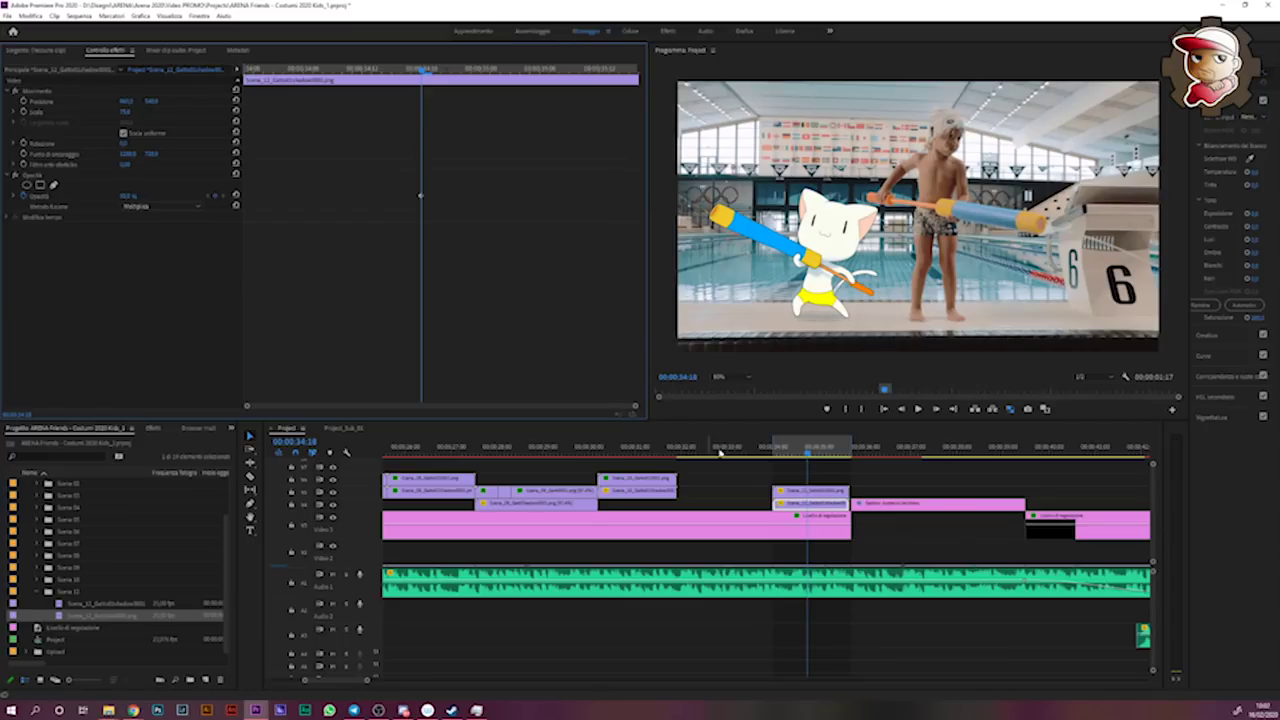
# - Drag the cat clip's Lighting Effects light centre across the cat, then play the composite
pyautogui.scroll(2, 843, 480)
pyautogui.scroll(-1, 815, 469)
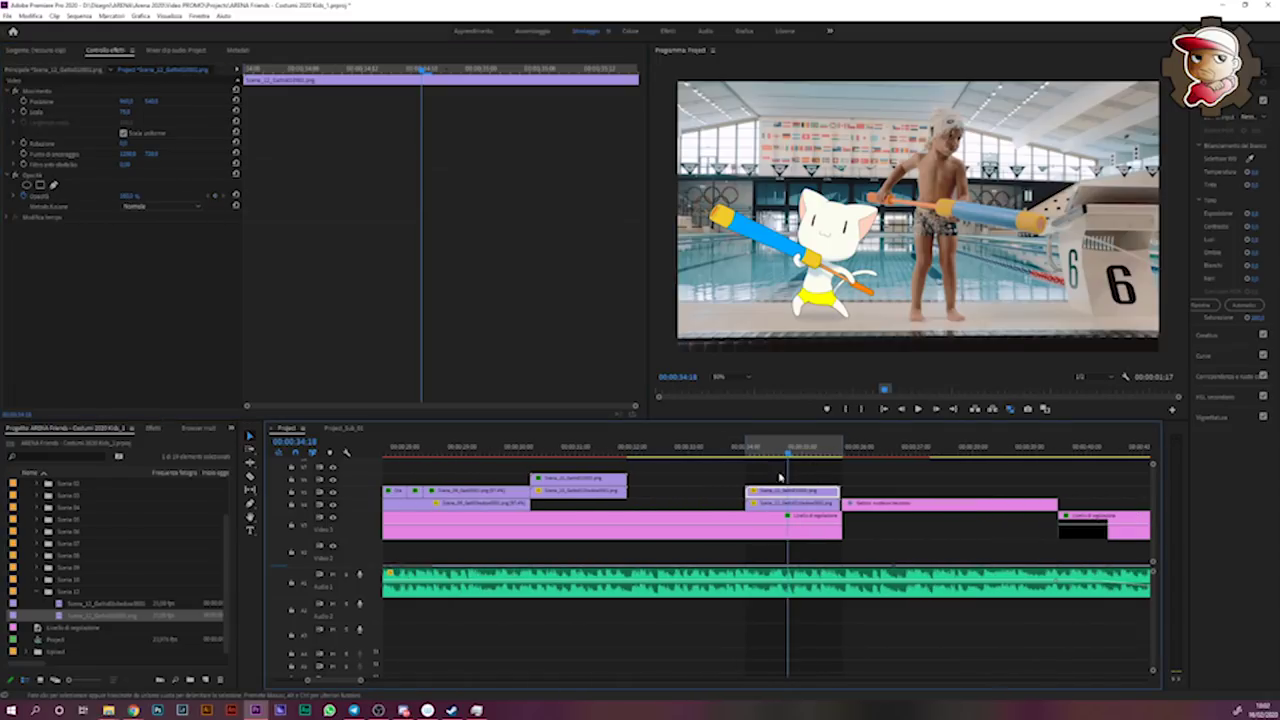
pyautogui.click(603, 484)
pyautogui.click(55, 230)
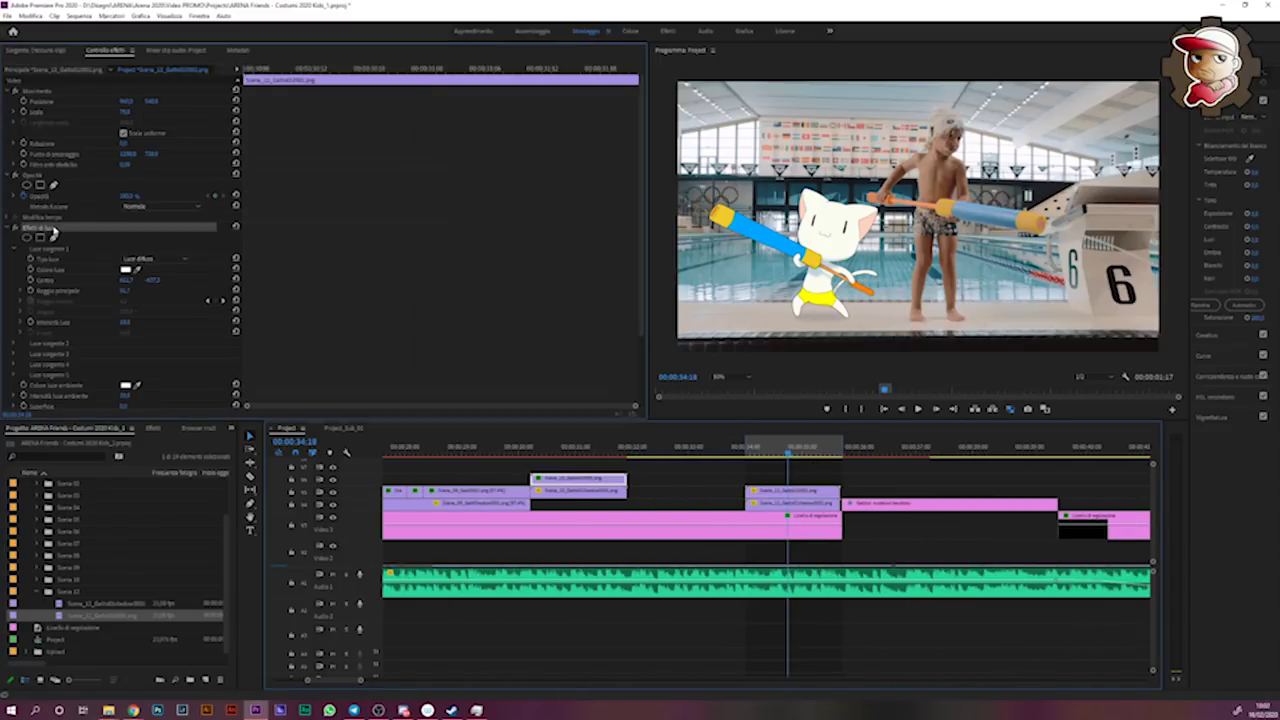
pyautogui.click(785, 492)
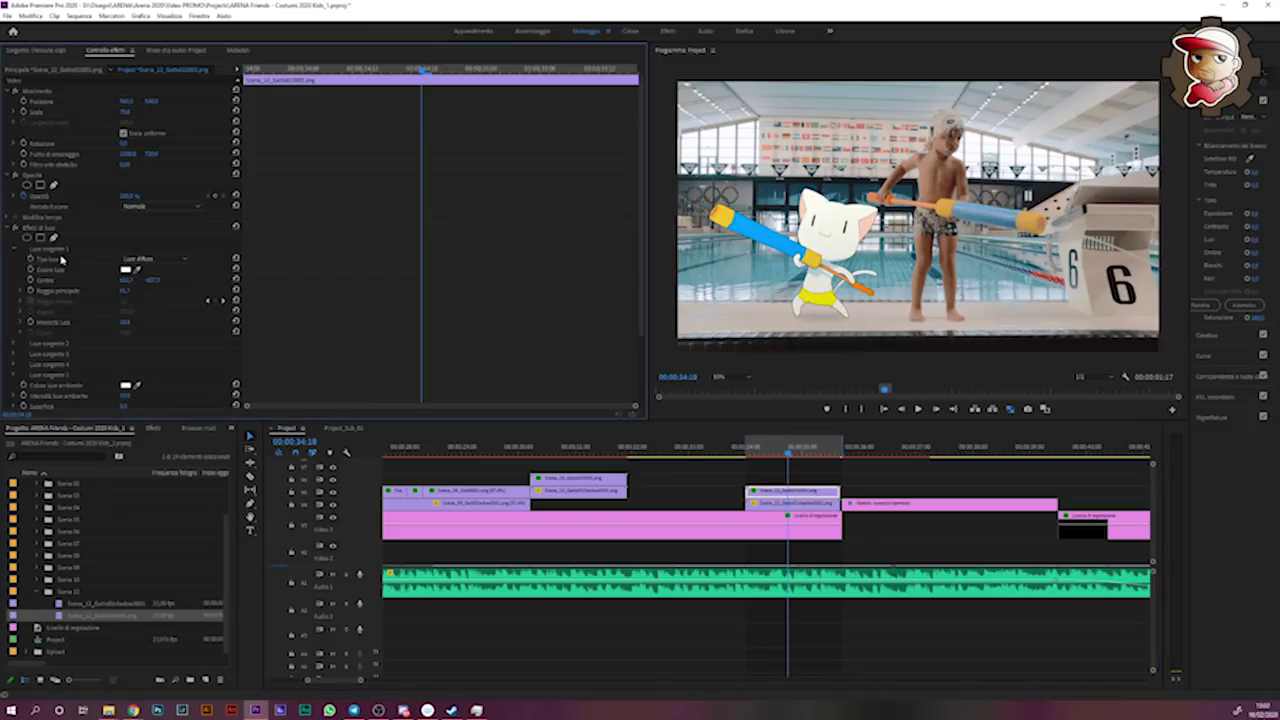
pyautogui.moveTo(845, 247); pyautogui.dragTo(1020, 145)
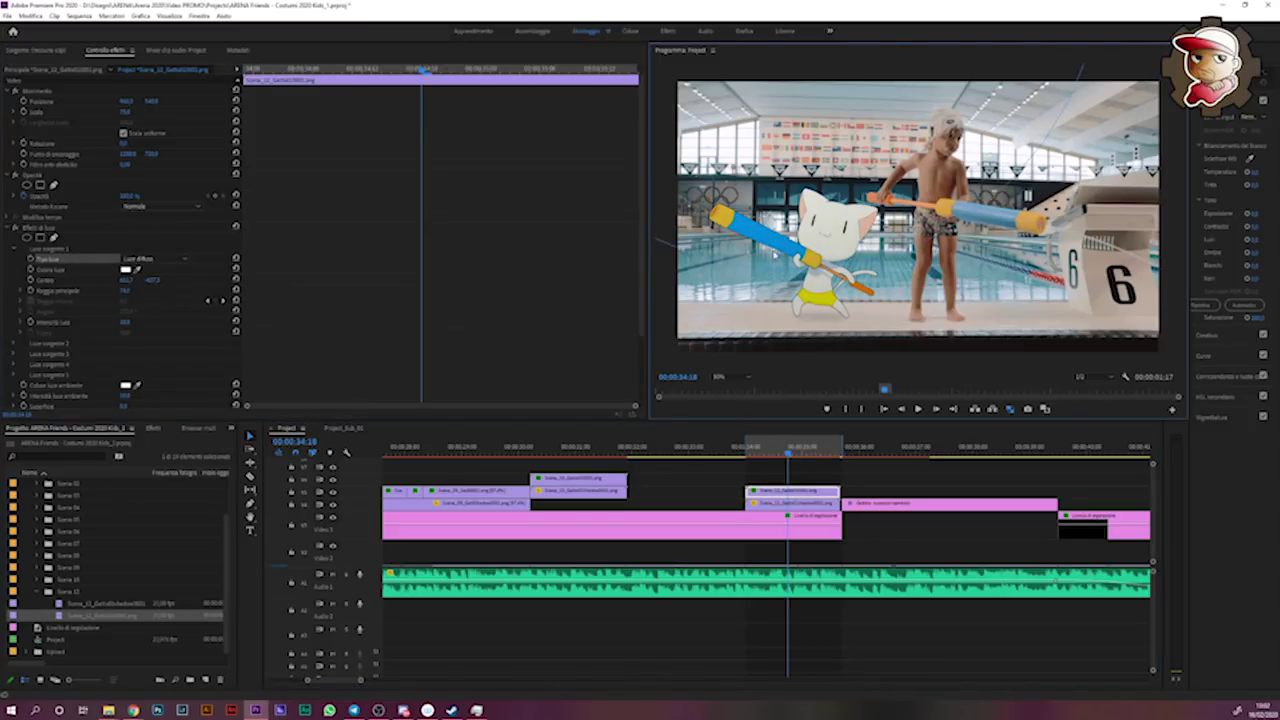
pyautogui.press('space')
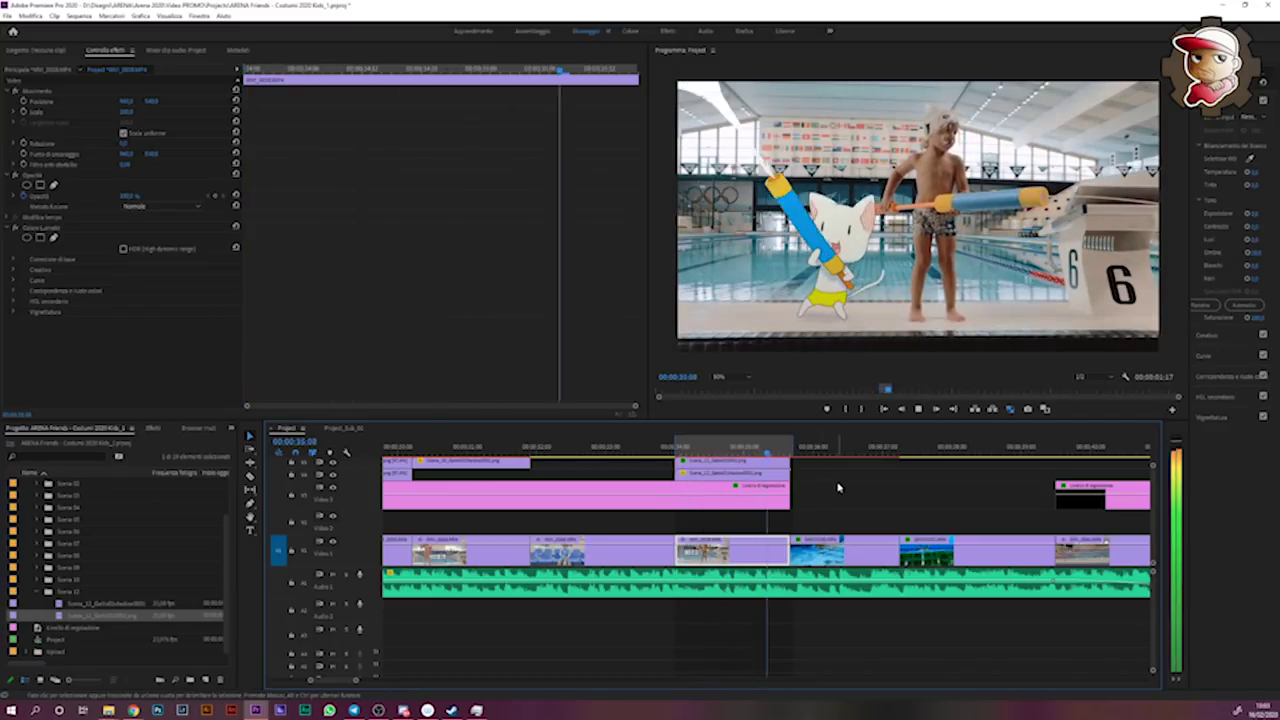
# - Watch Arena Friends_12.mp4 with the cat beside the swimmer, then close the player
pyautogui.press('space')
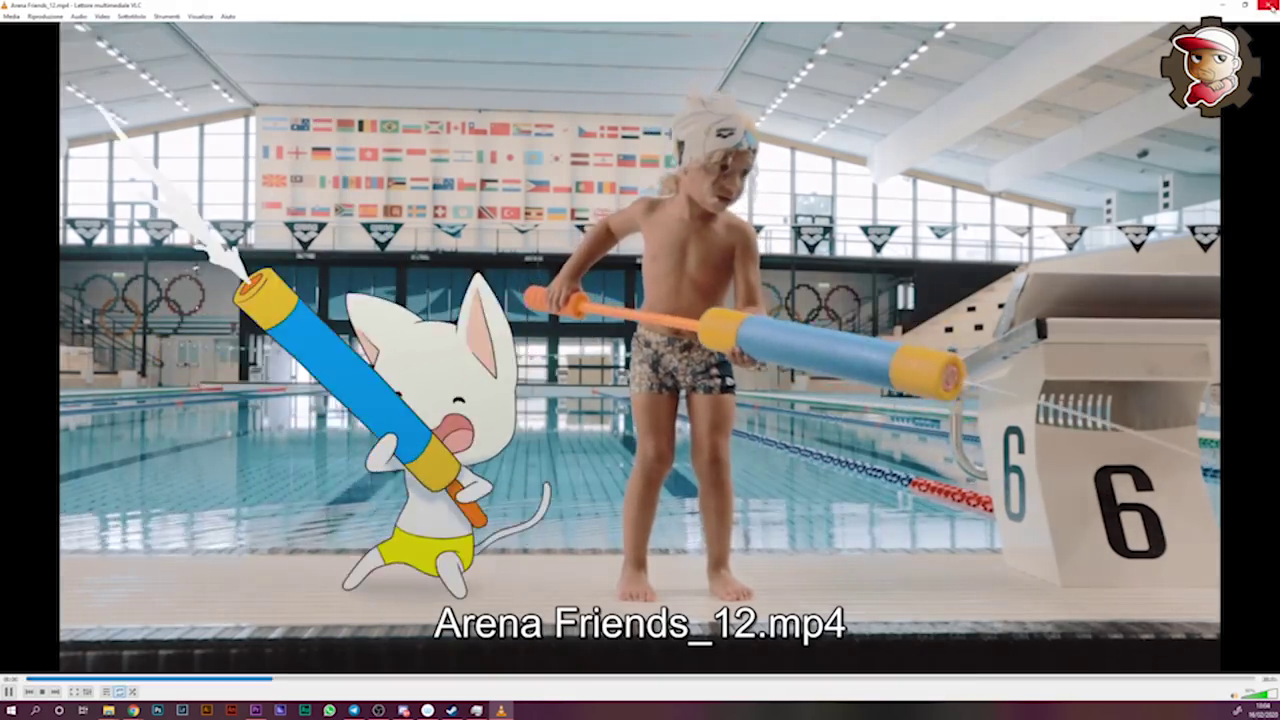
pyautogui.hotkey('alt', 'F4')
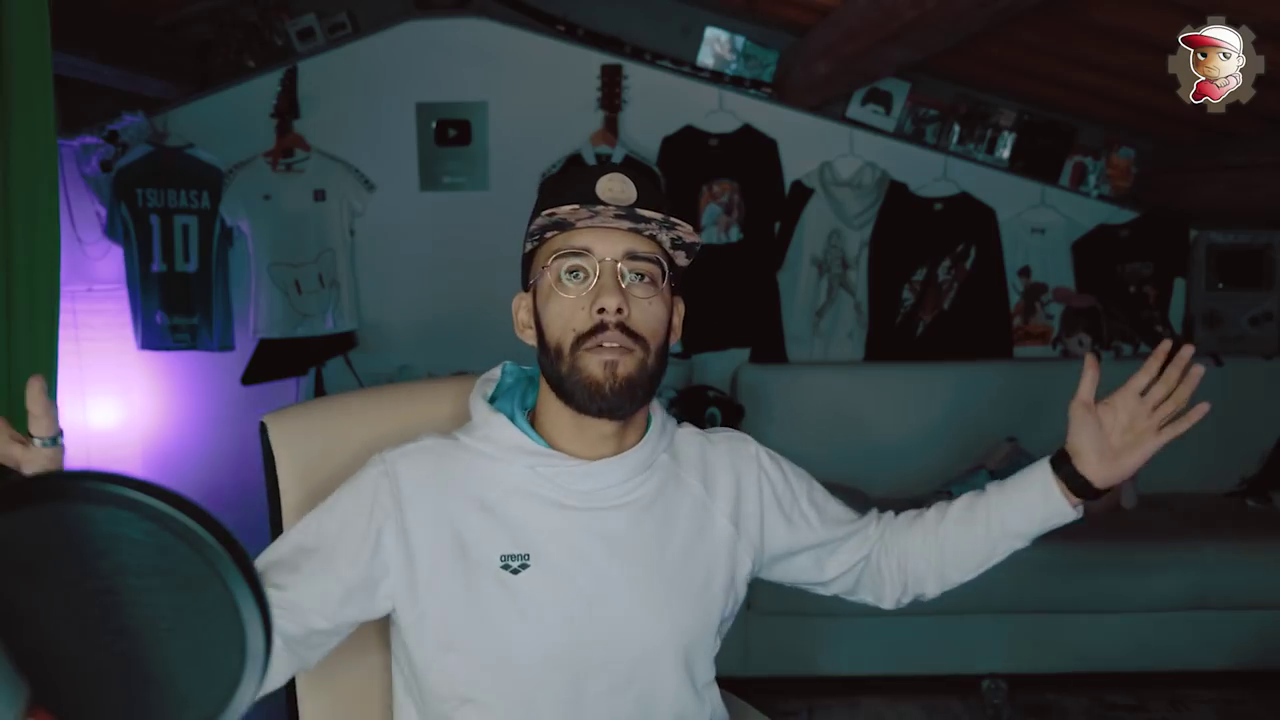